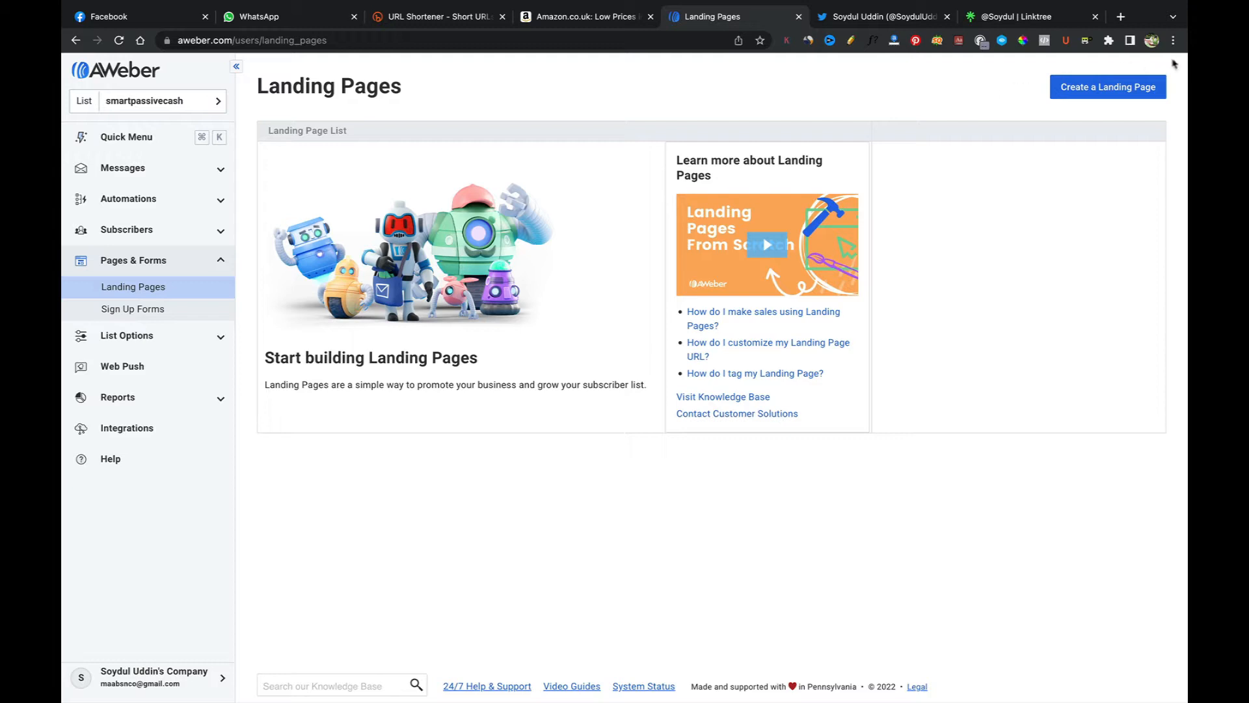
Step: Open the template gallery for a new landing page and browse all available templates
click(1119, 86)
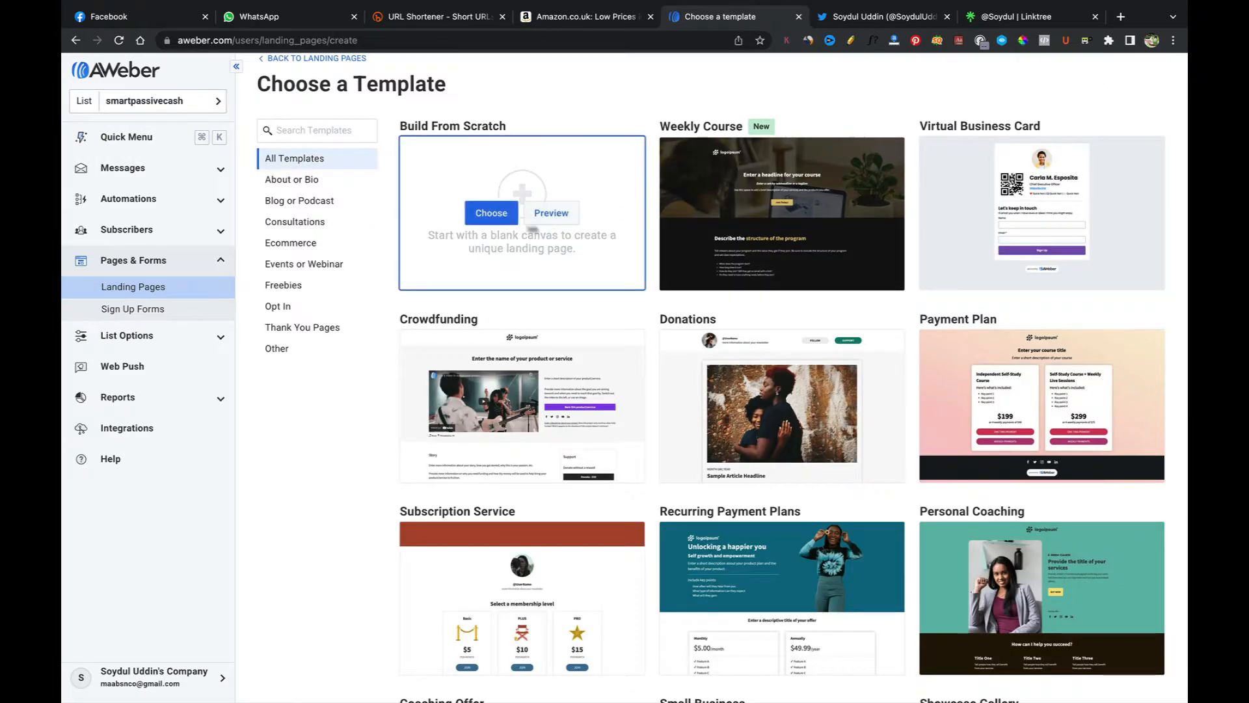
mouse_move(793, 228)
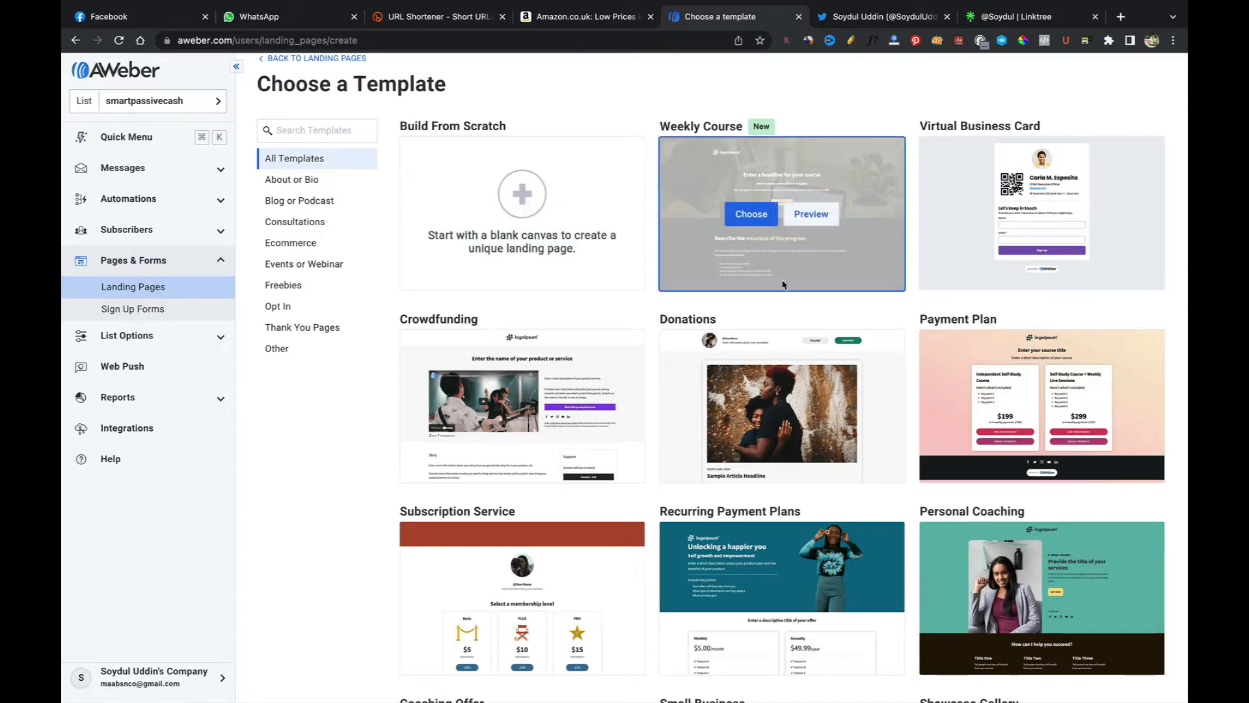
mouse_move(1044, 220)
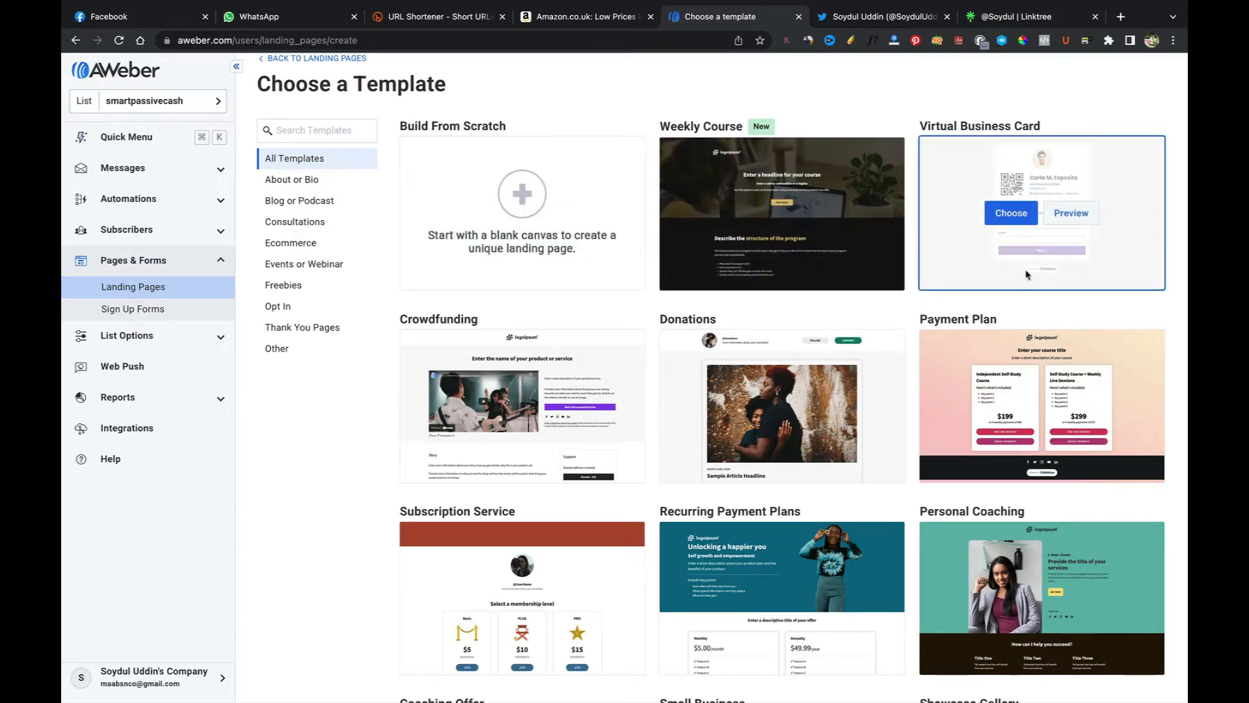
mouse_move(1005, 356)
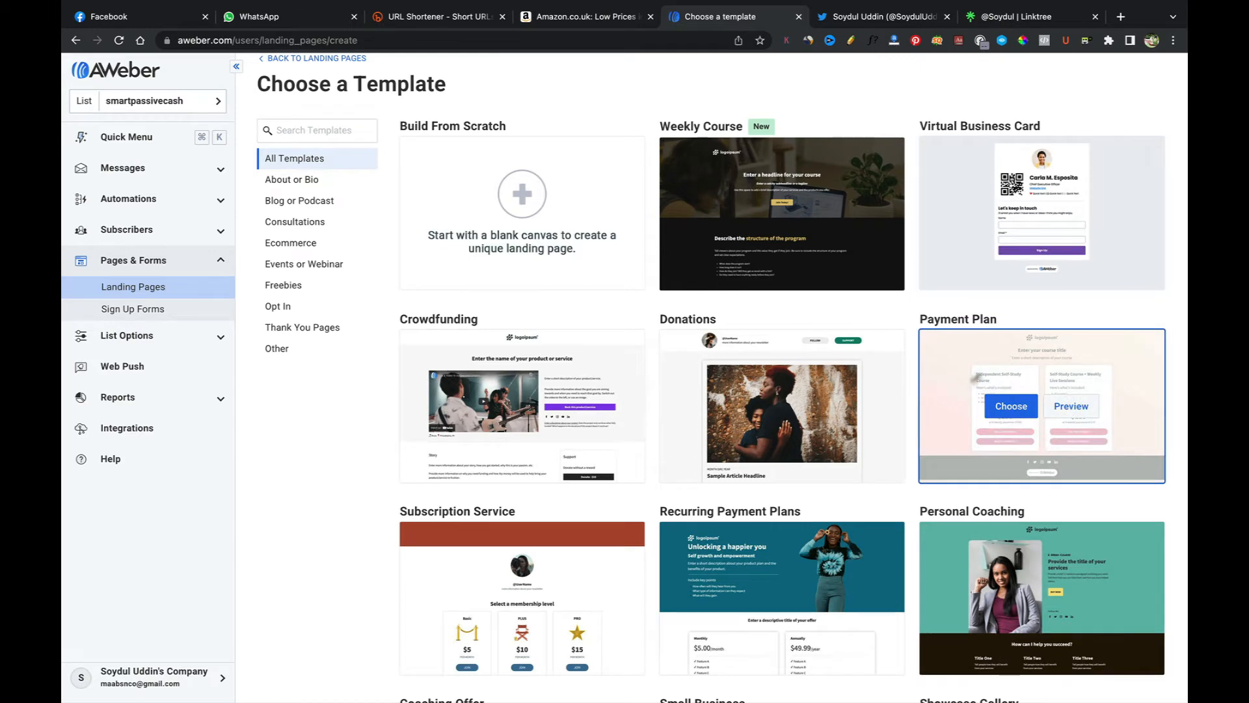
scroll(920, 423, down, 3)
scroll(921, 424, down, 1)
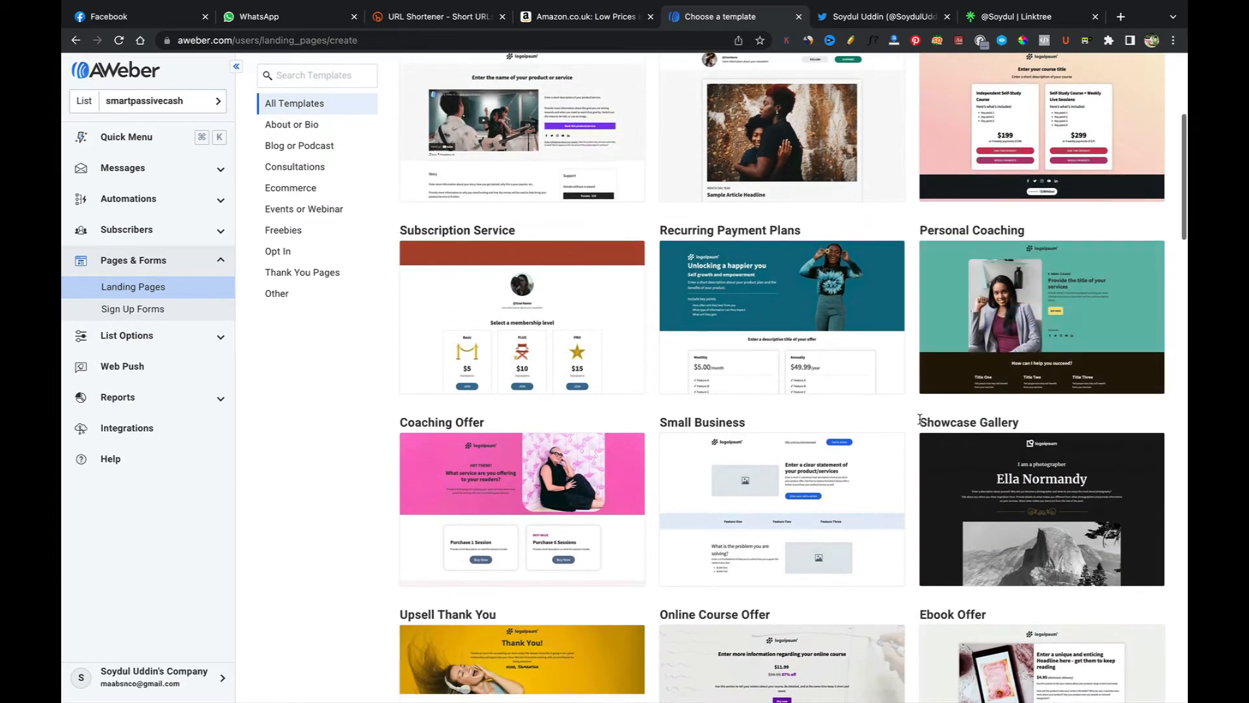
scroll(920, 422, down, 4)
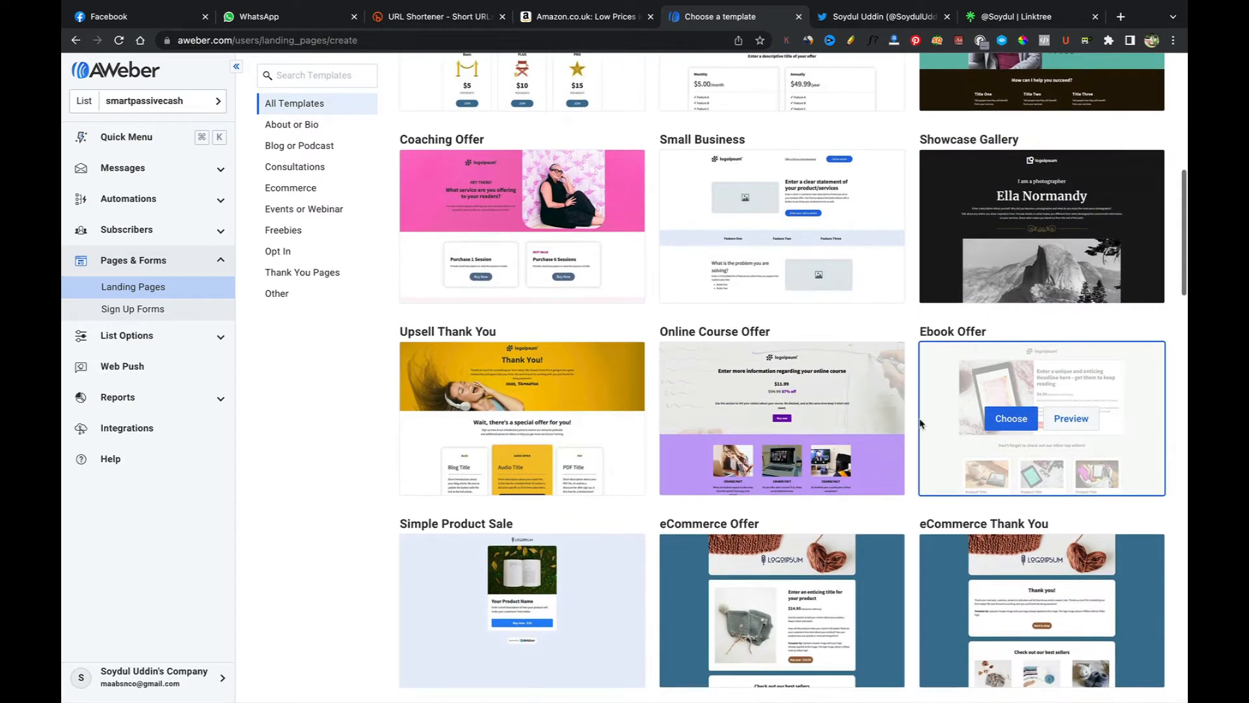
scroll(921, 423, down, 9)
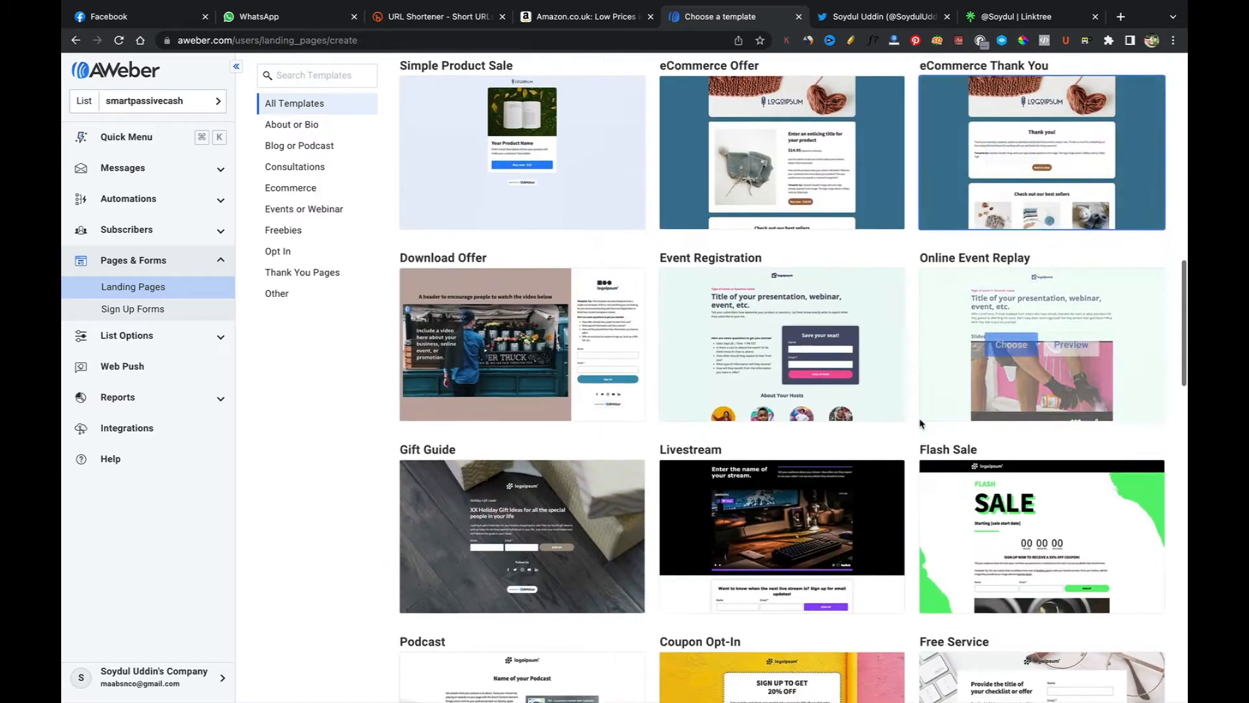
scroll(920, 424, down, 8)
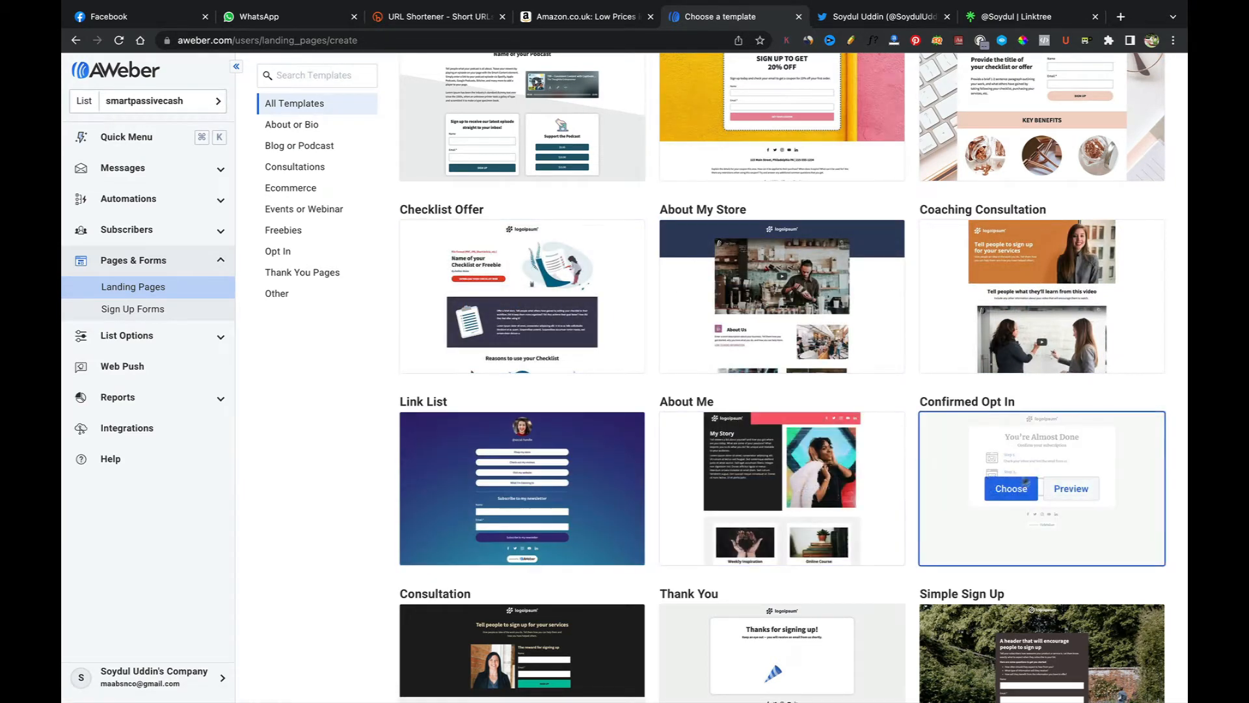
scroll(826, 555, down, 1)
scroll(826, 555, down, 4)
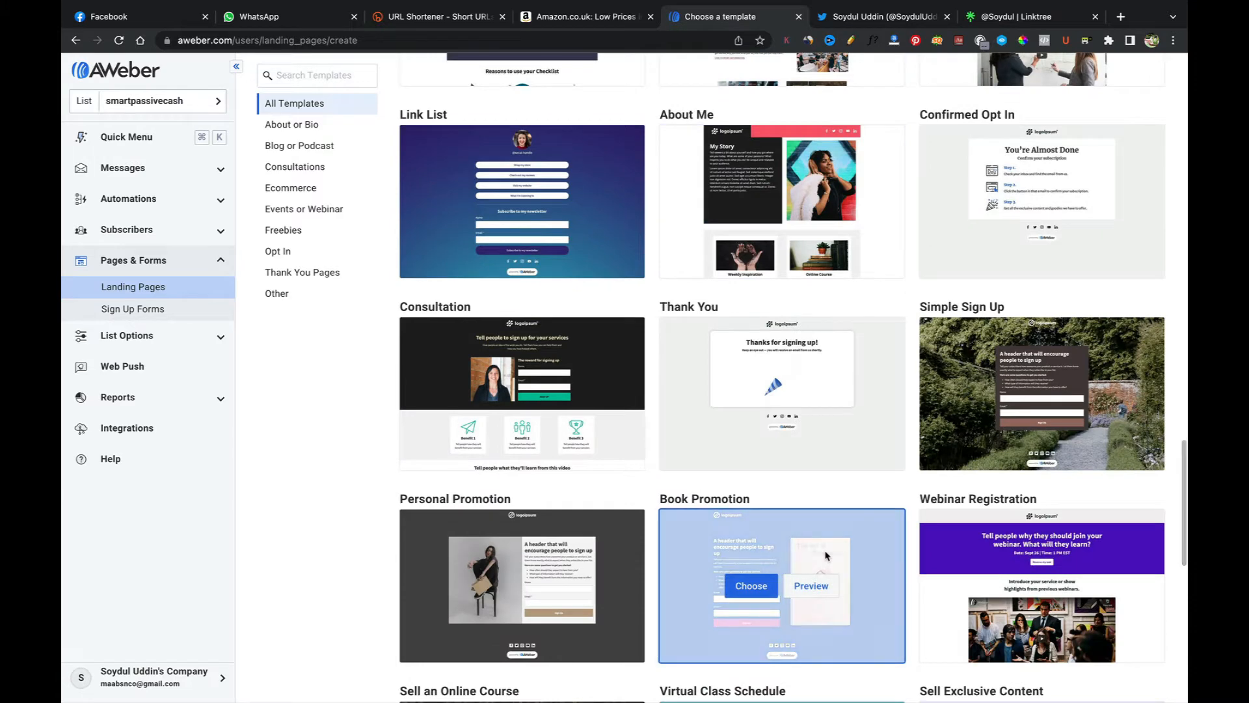
scroll(826, 555, down, 4)
scroll(826, 555, down, 5)
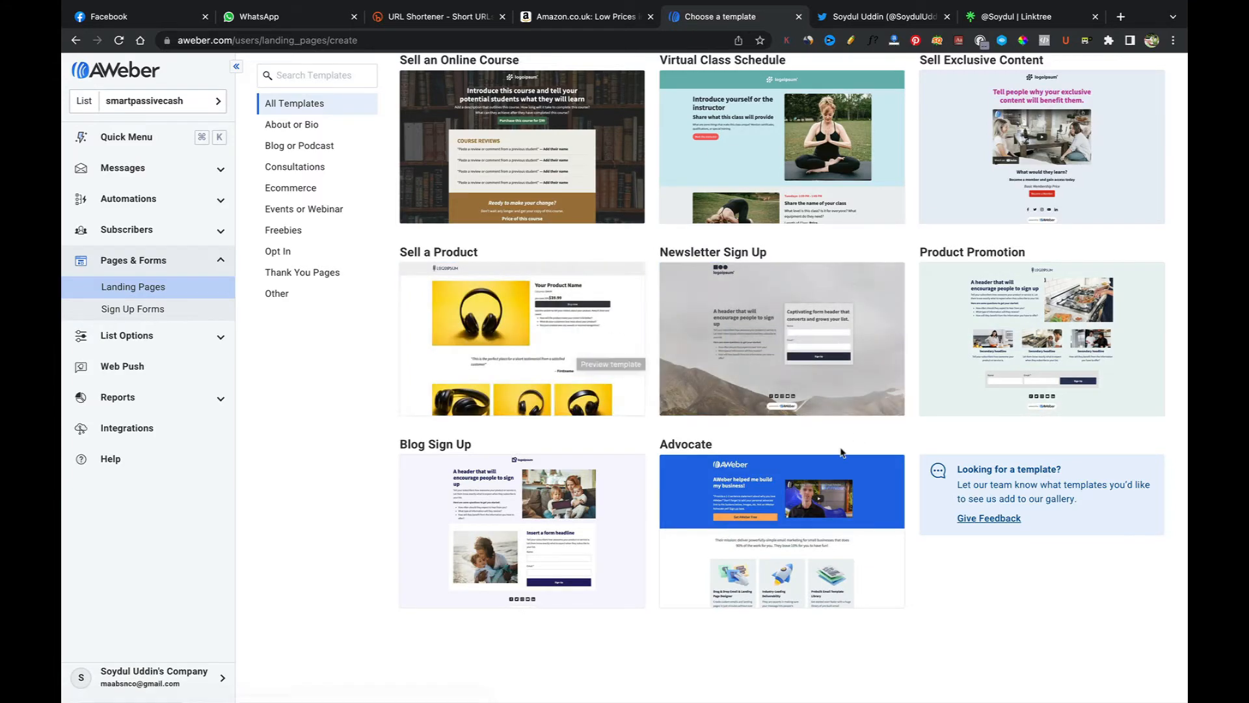
scroll(842, 453, up, 1)
scroll(841, 453, up, 15)
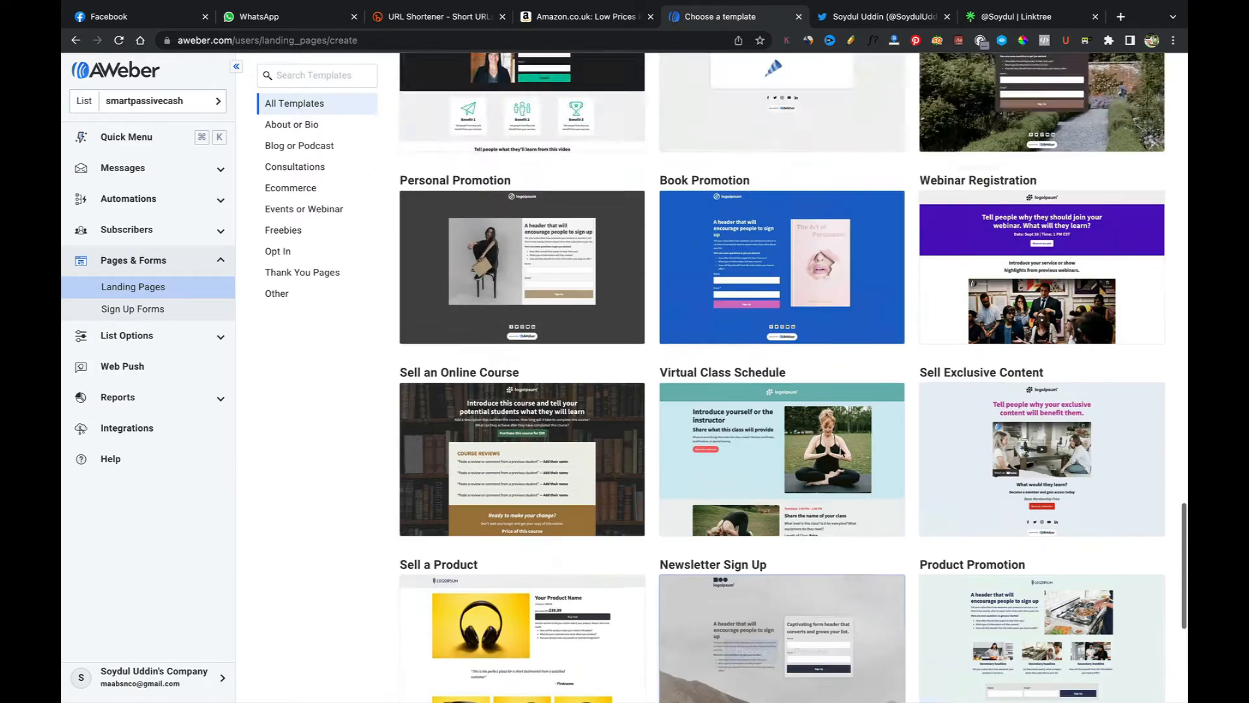
scroll(841, 452, up, 8)
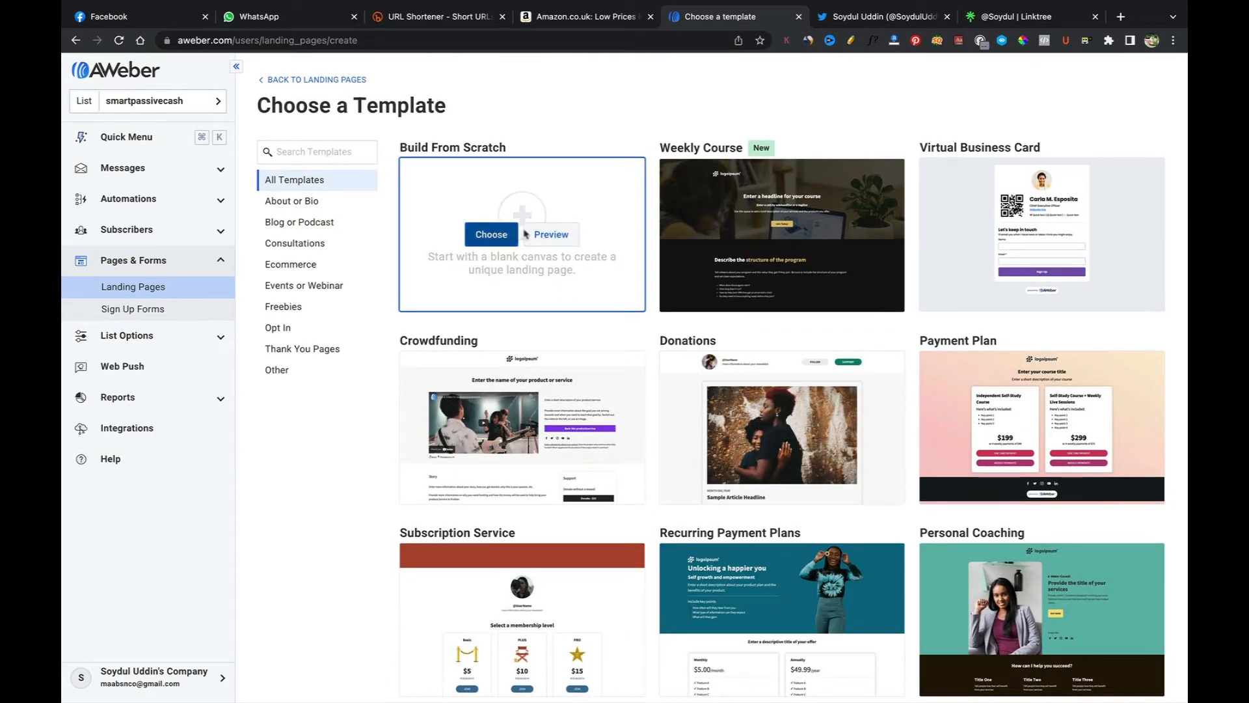
Step: Start a blank landing page from the Build From Scratch template and view its Design and Settings panels
click(497, 237)
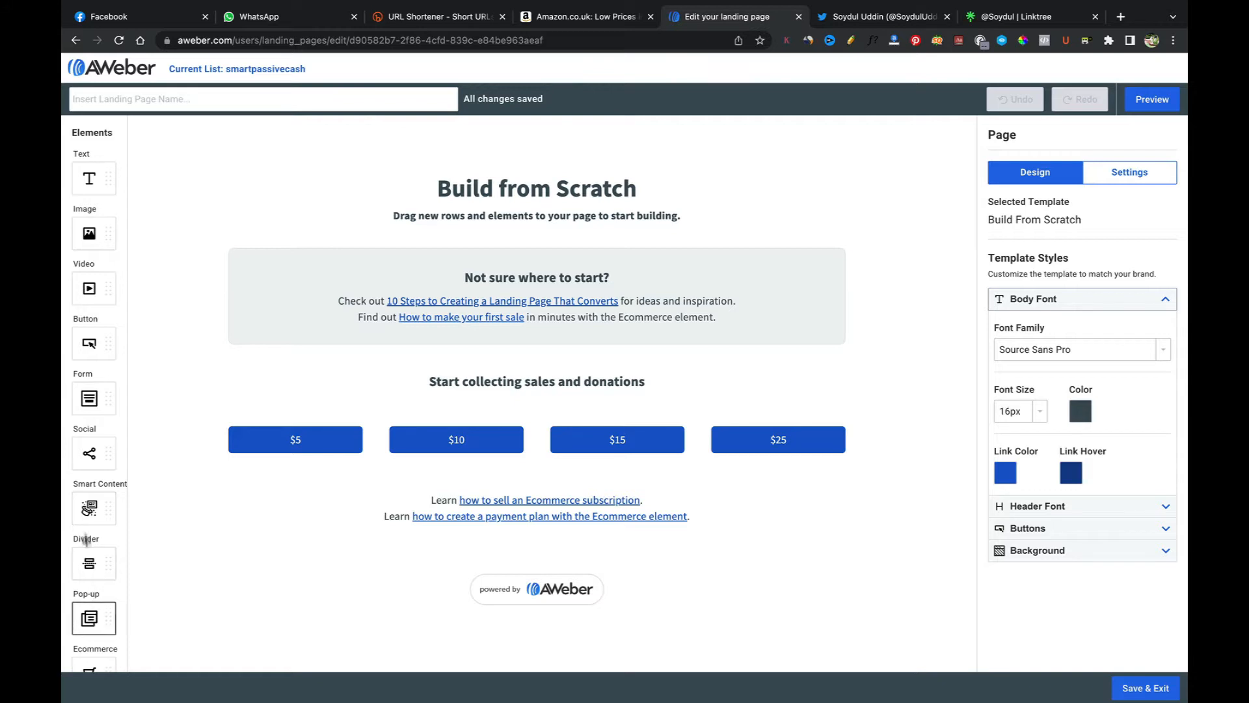
click(1123, 182)
click(1048, 174)
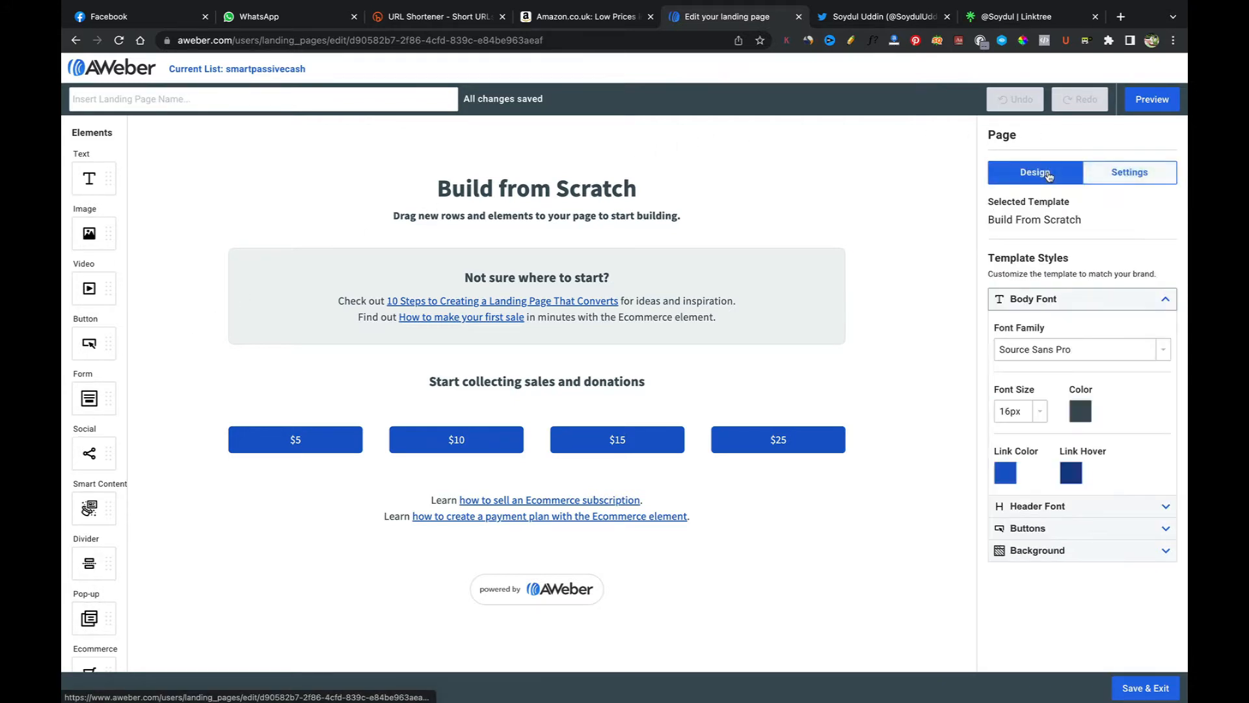
click(1087, 173)
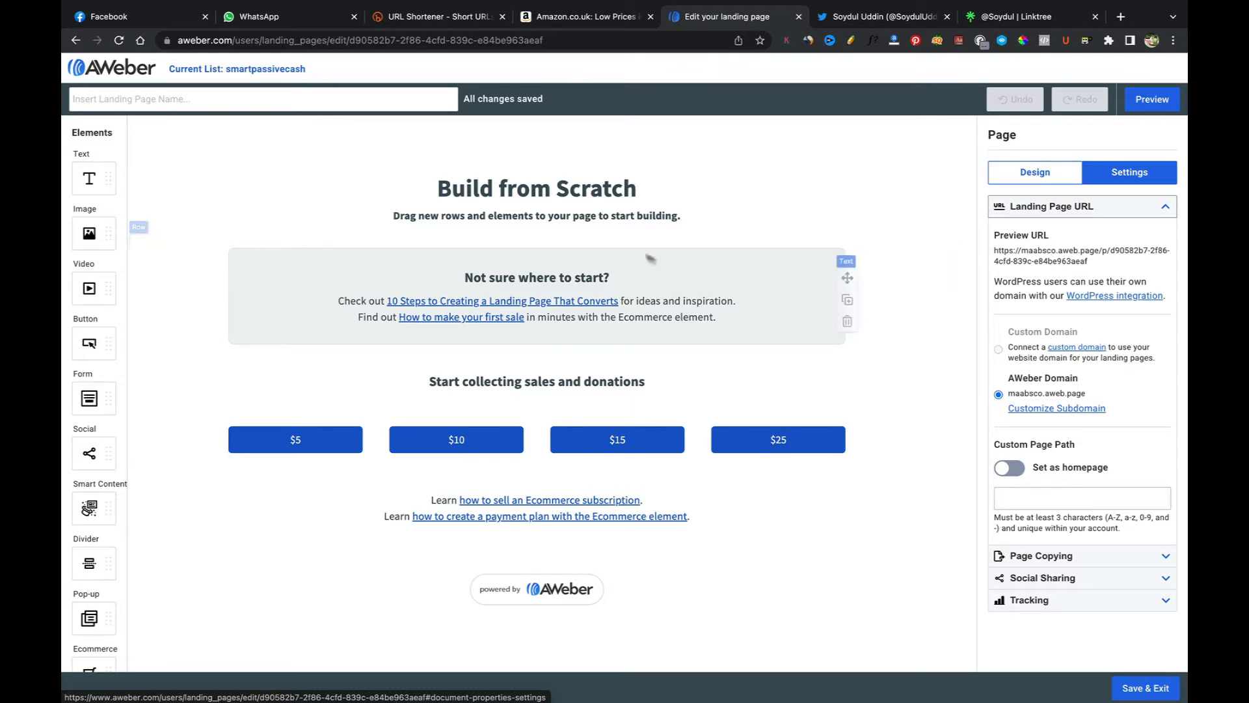
Step: Replace the main heading text with 'How to Make Money One Using Tghis Wierd'
click(689, 199)
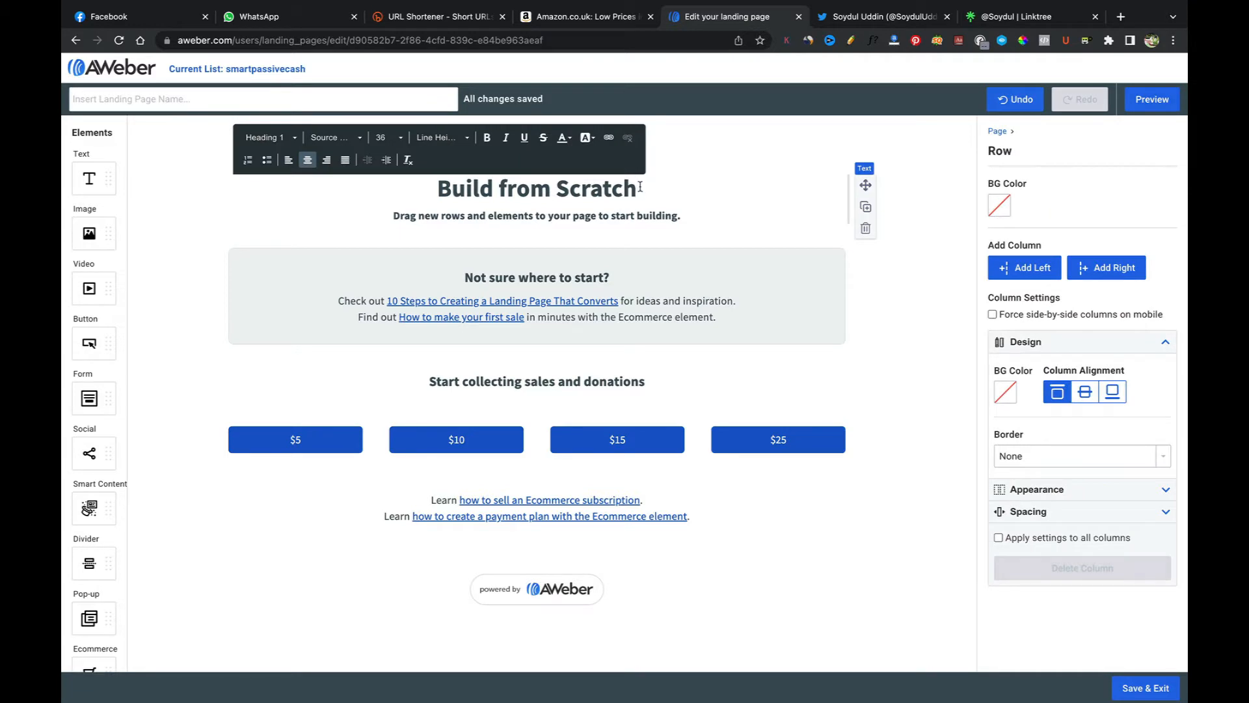
drag(640, 186, 436, 188)
text(How t)
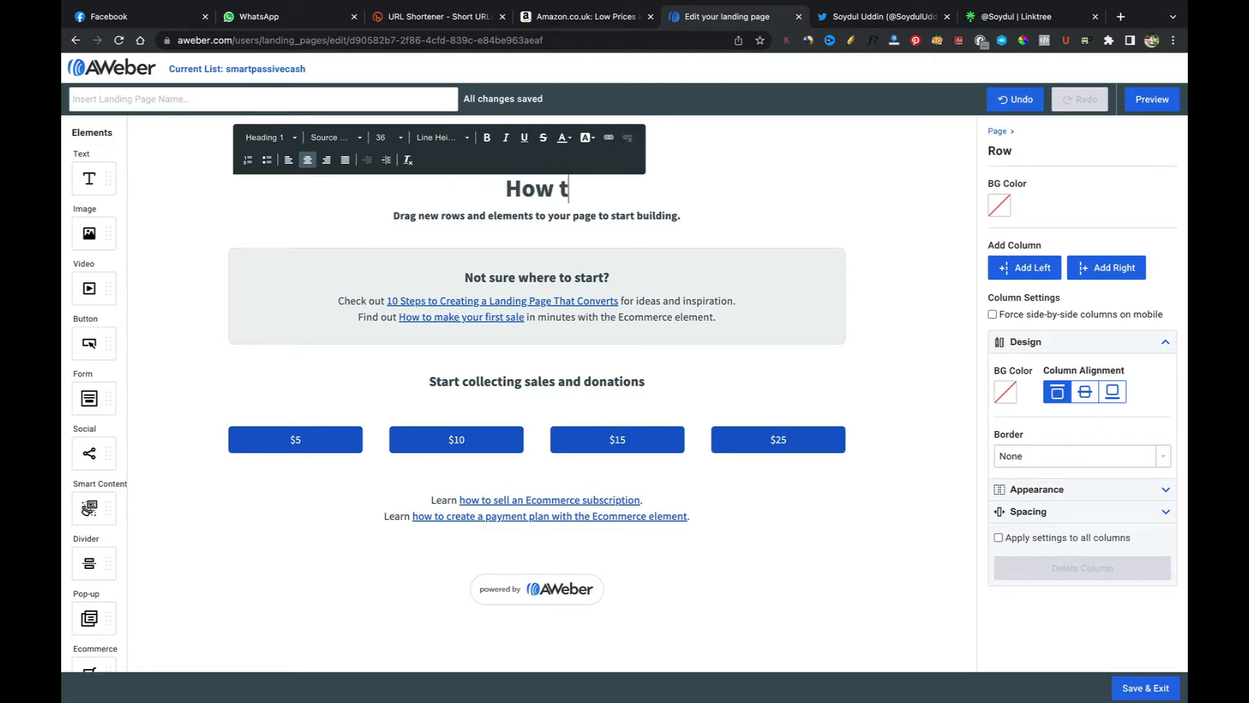
text(o Make )
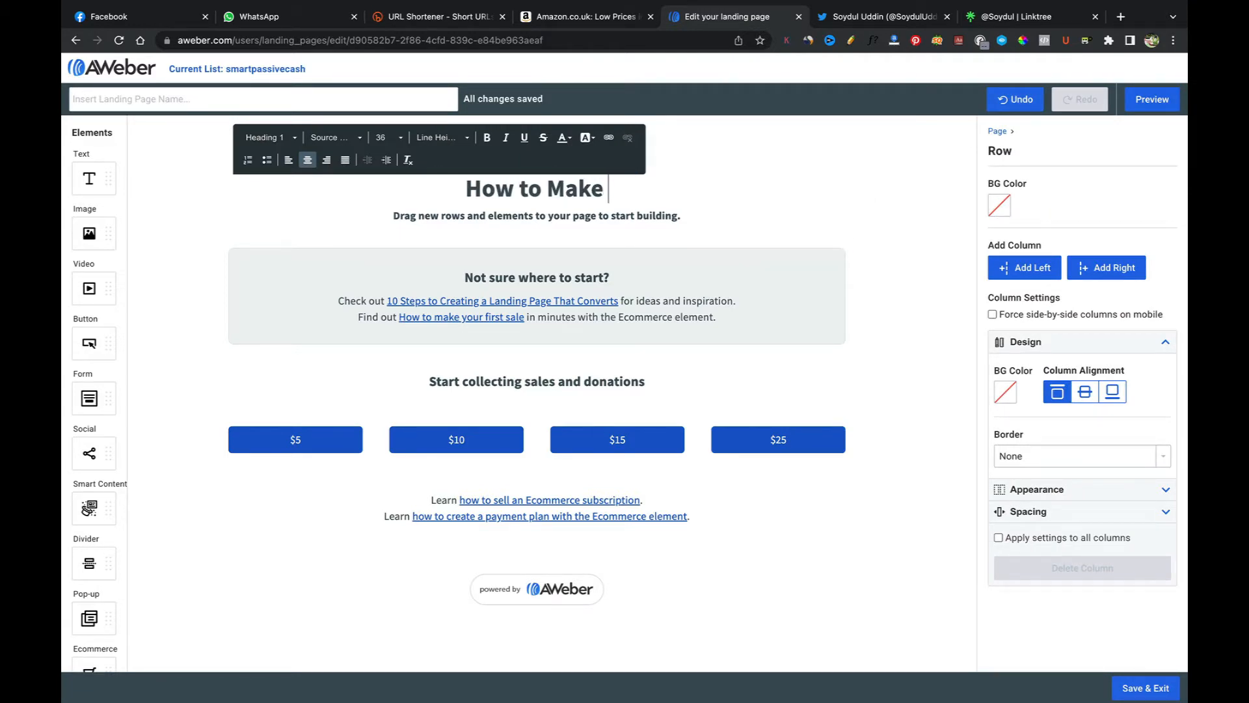
text(Money O)
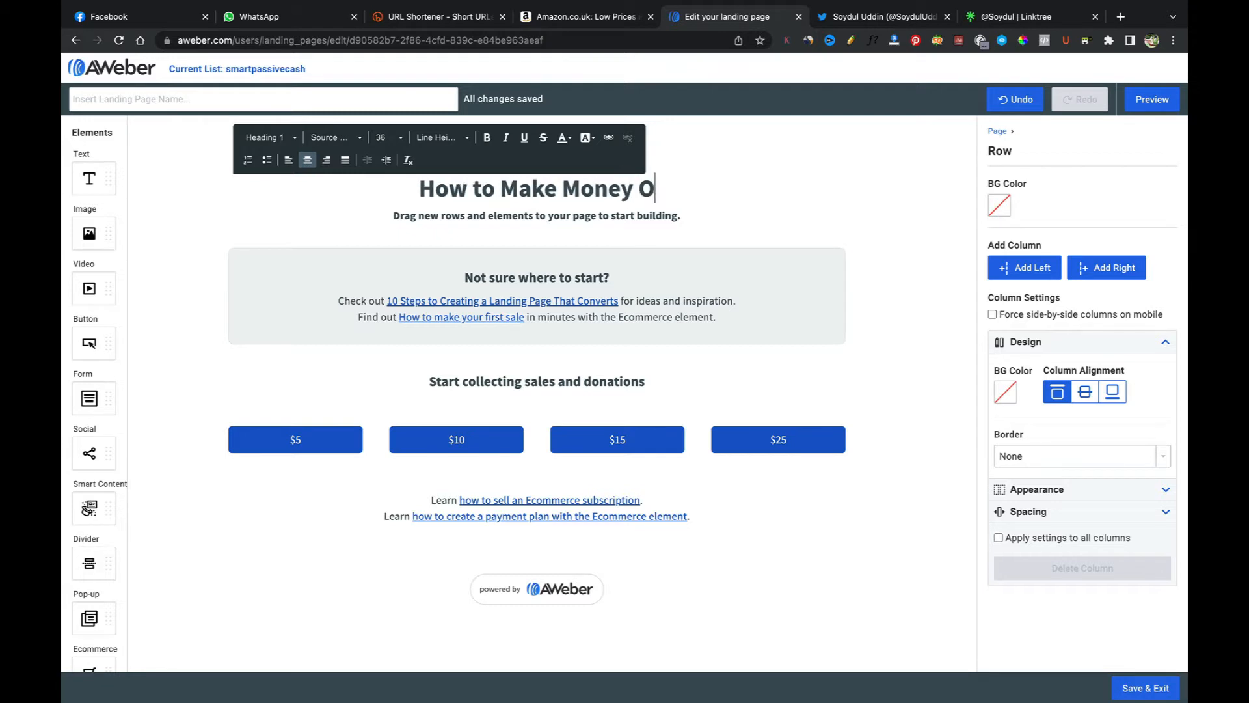
text(ne Using this)
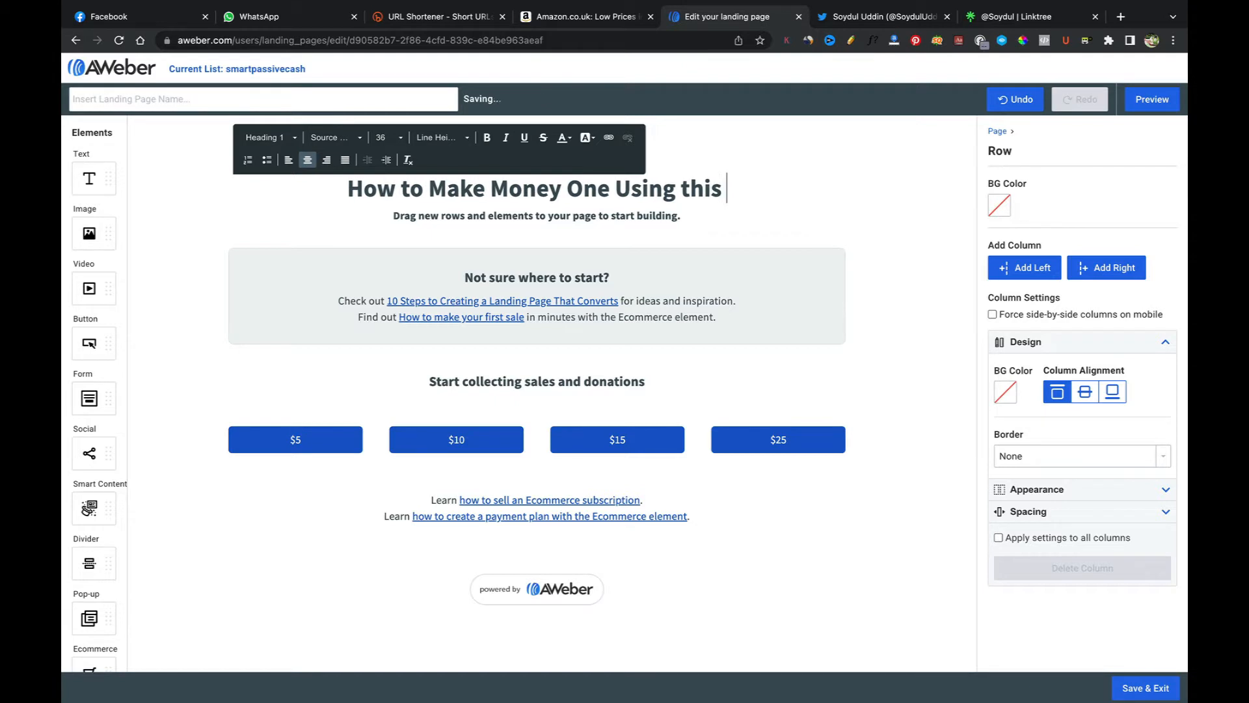
key(BackSpace)
key(BackSpace)
key(BackSpace)
key(BackSpace)
key(BackSpace)
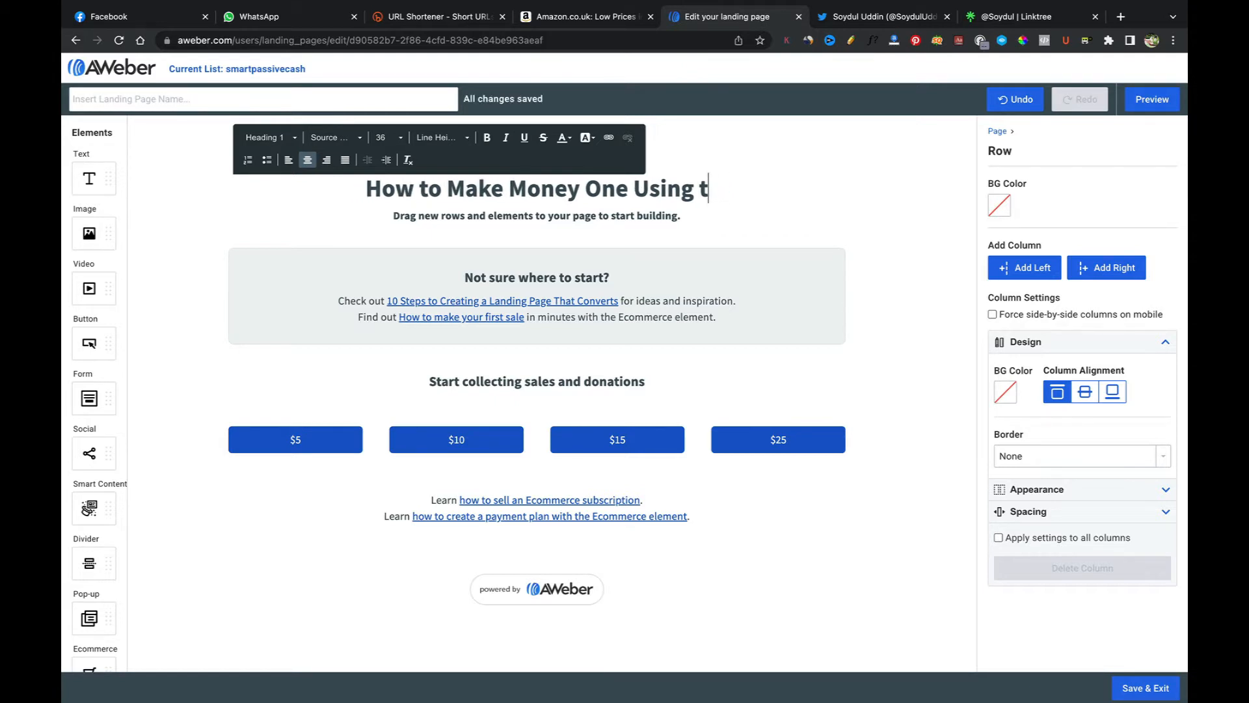
text(Tghis Wierd)
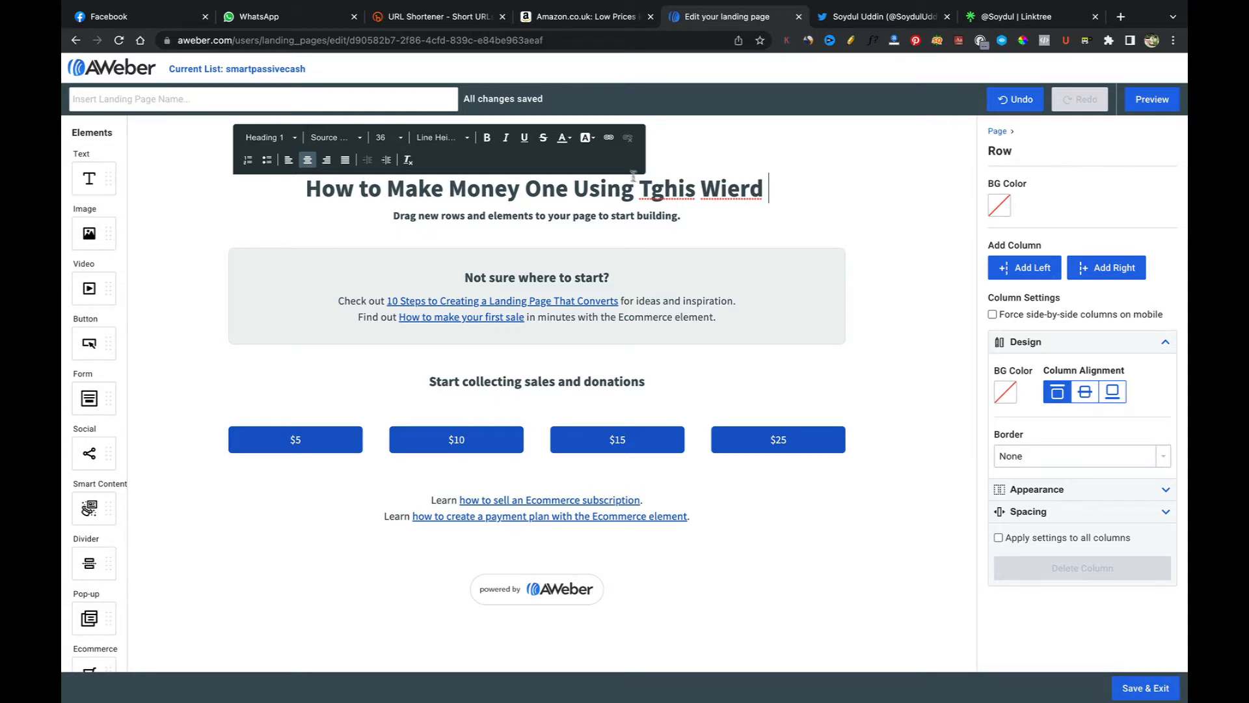
Step: Correct the misspelled heading words to 'This' and 'Weird' using the spelling suggestions
right_click(670, 189)
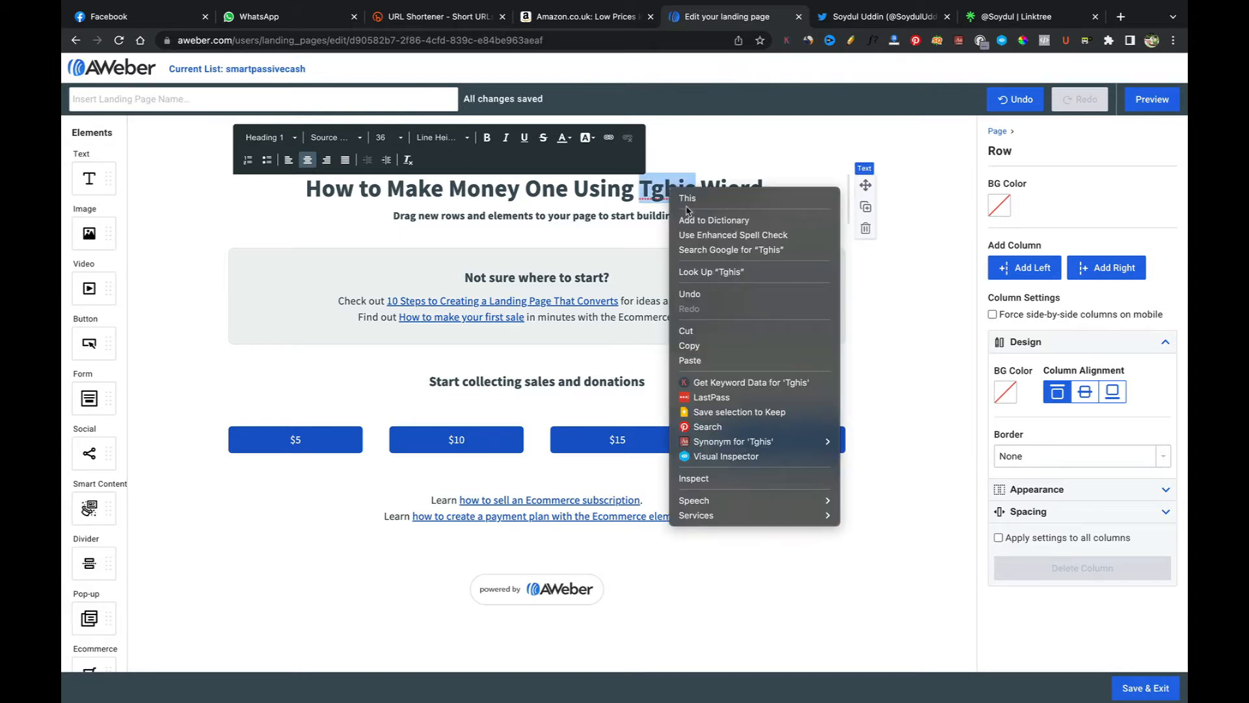
click(689, 198)
right_click(715, 192)
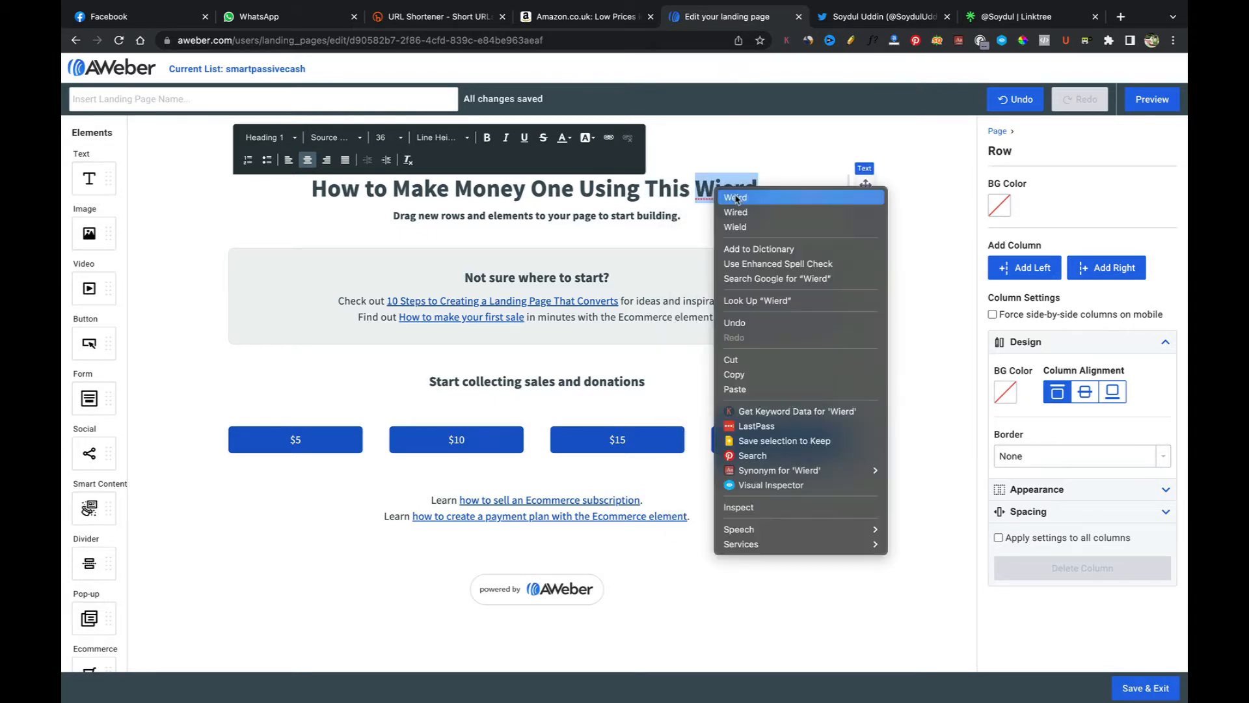
click(735, 197)
Step: Complete the heading as 'How to Make Money One Using This Weird 3 Step Method.'
text(£ ste)
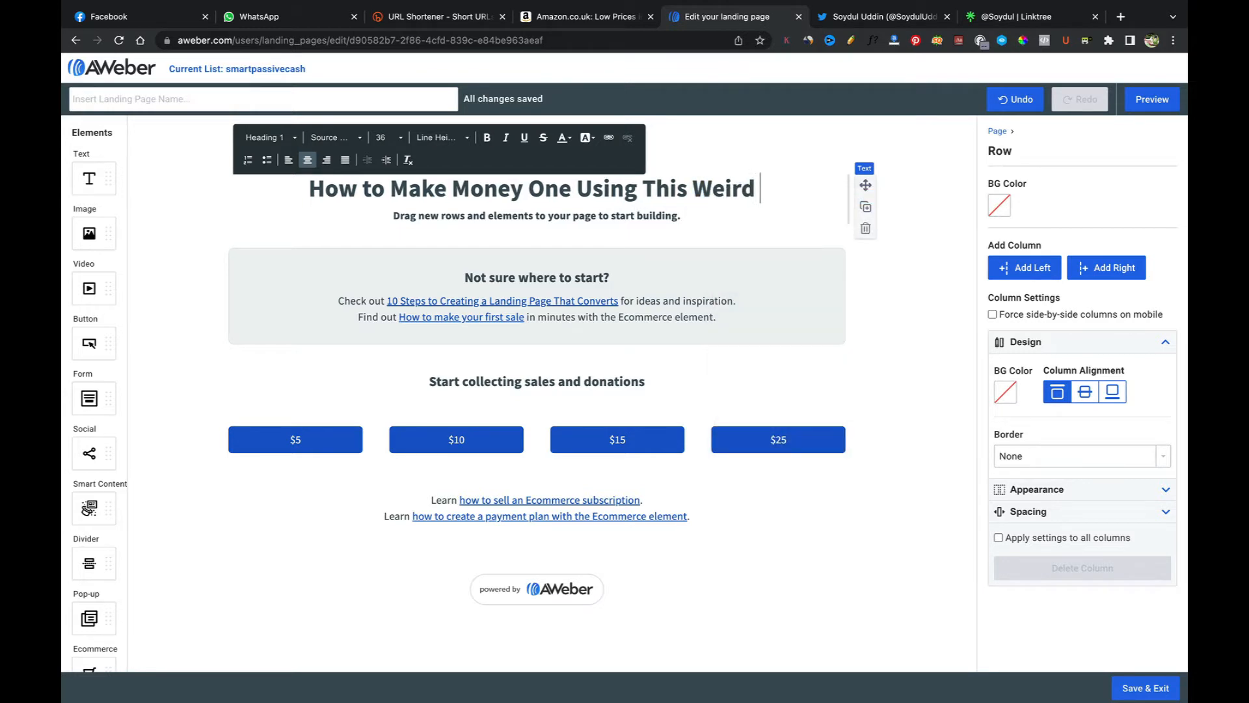
text(p)
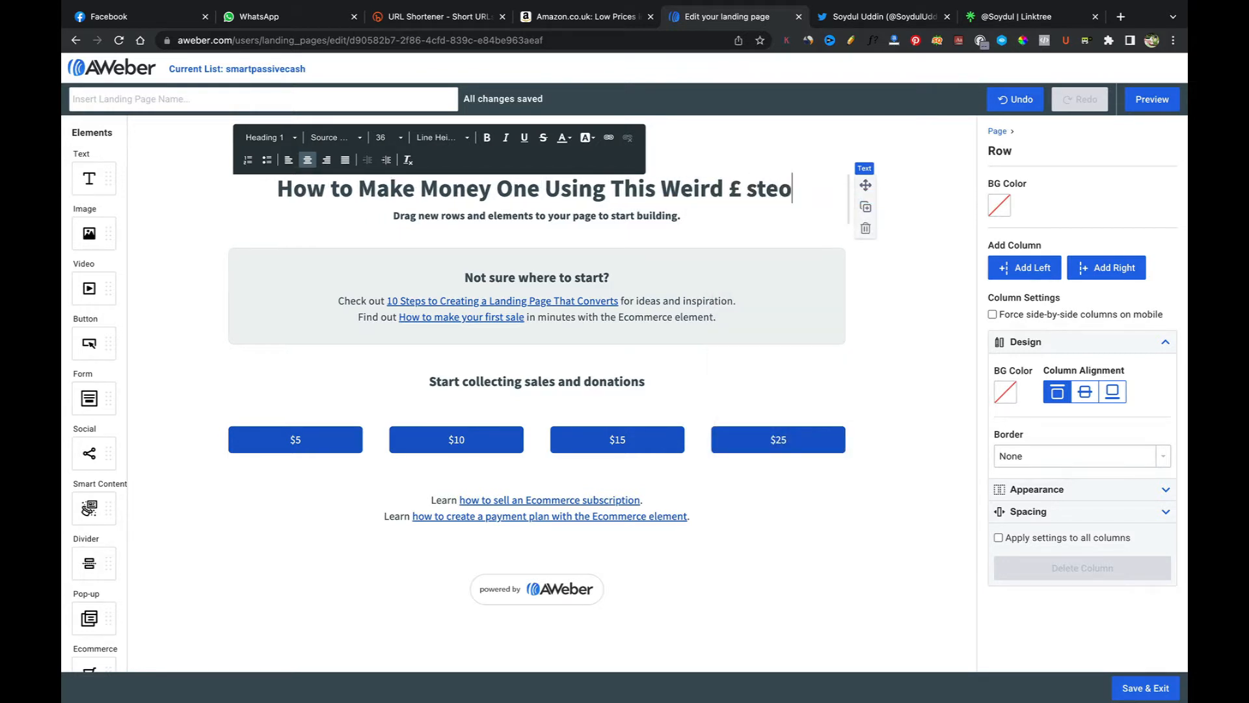
key(BackSpace)
key(BackSpace)
key(BackSpace)
key(BackSpace)
key(BackSpace)
key(BackSpace)
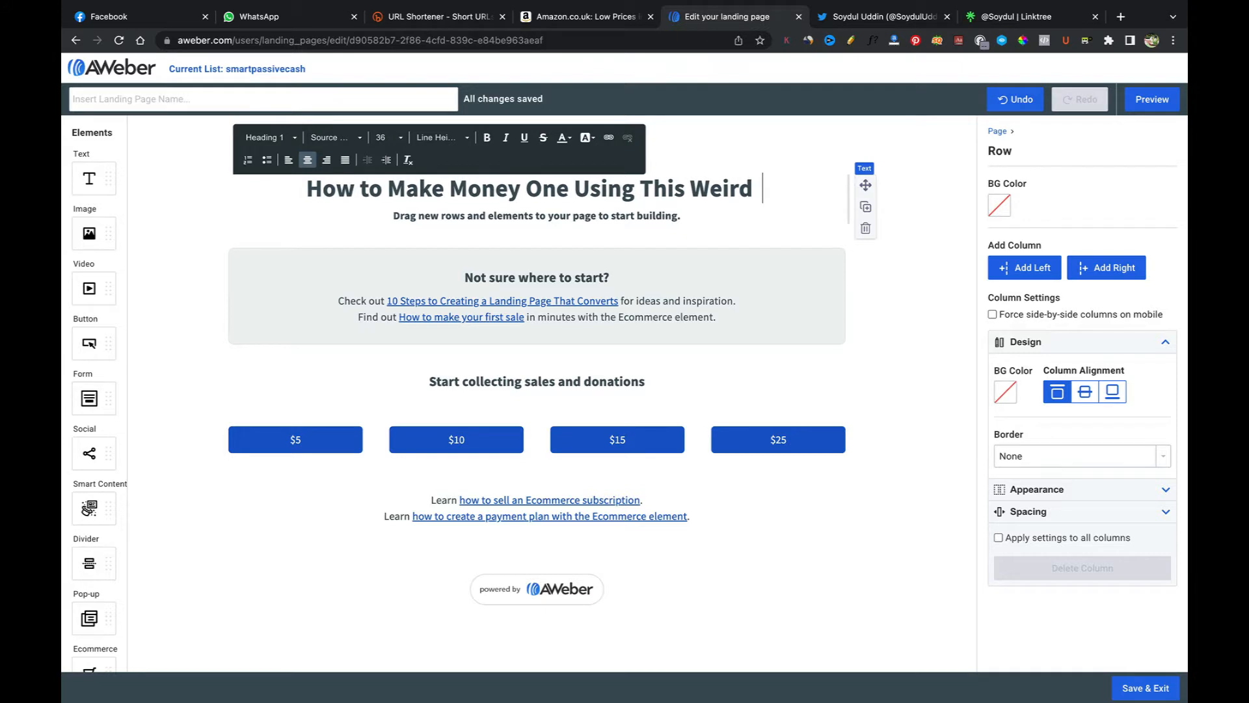
text(3 Steo)
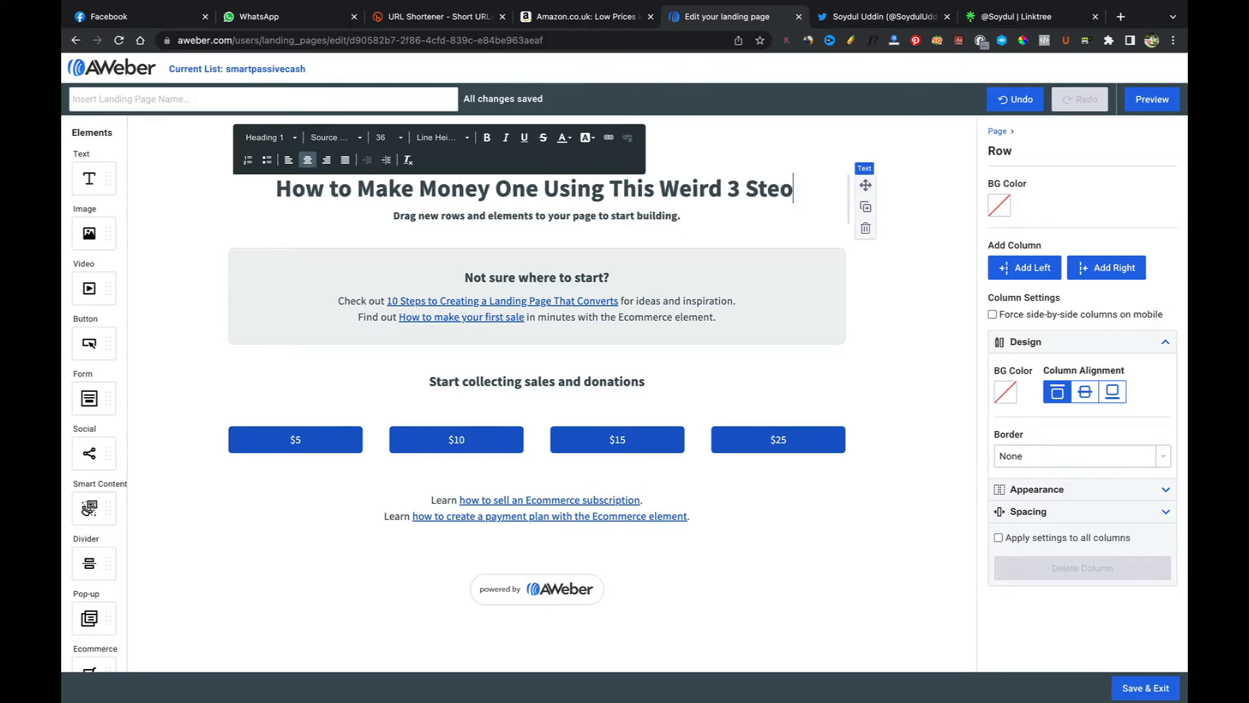
key(BackSpace)
text(p Me)
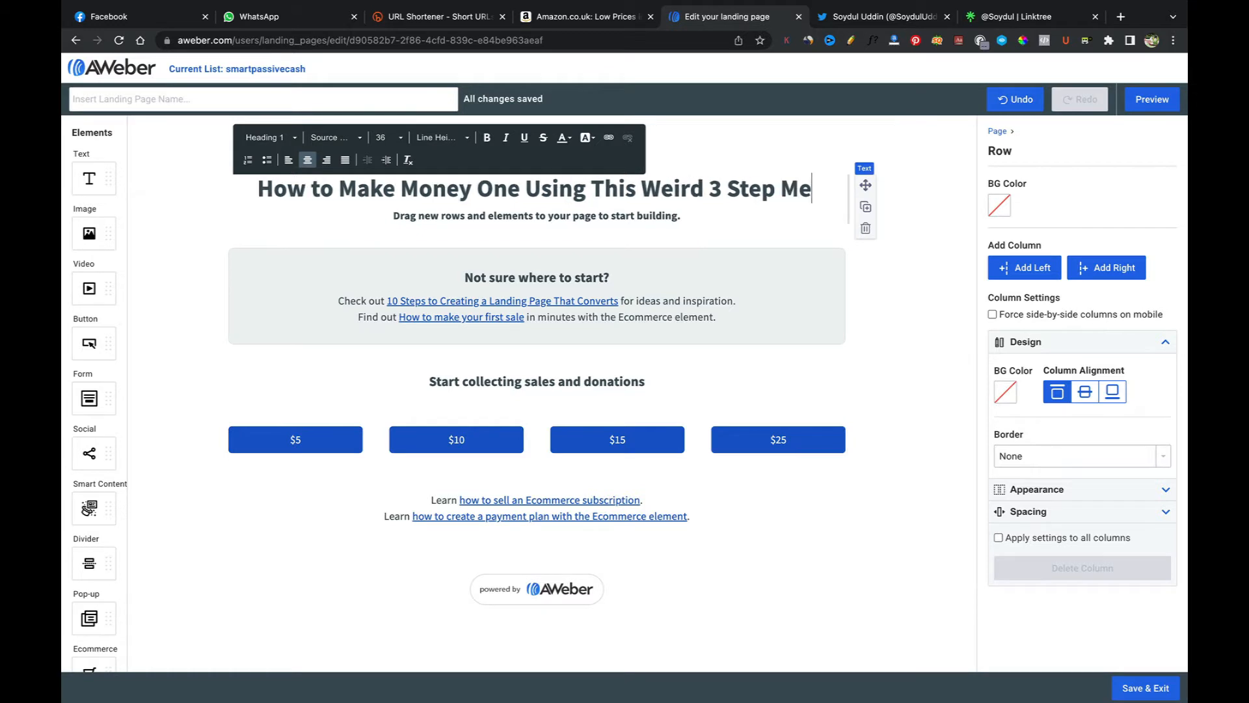
text(thod)
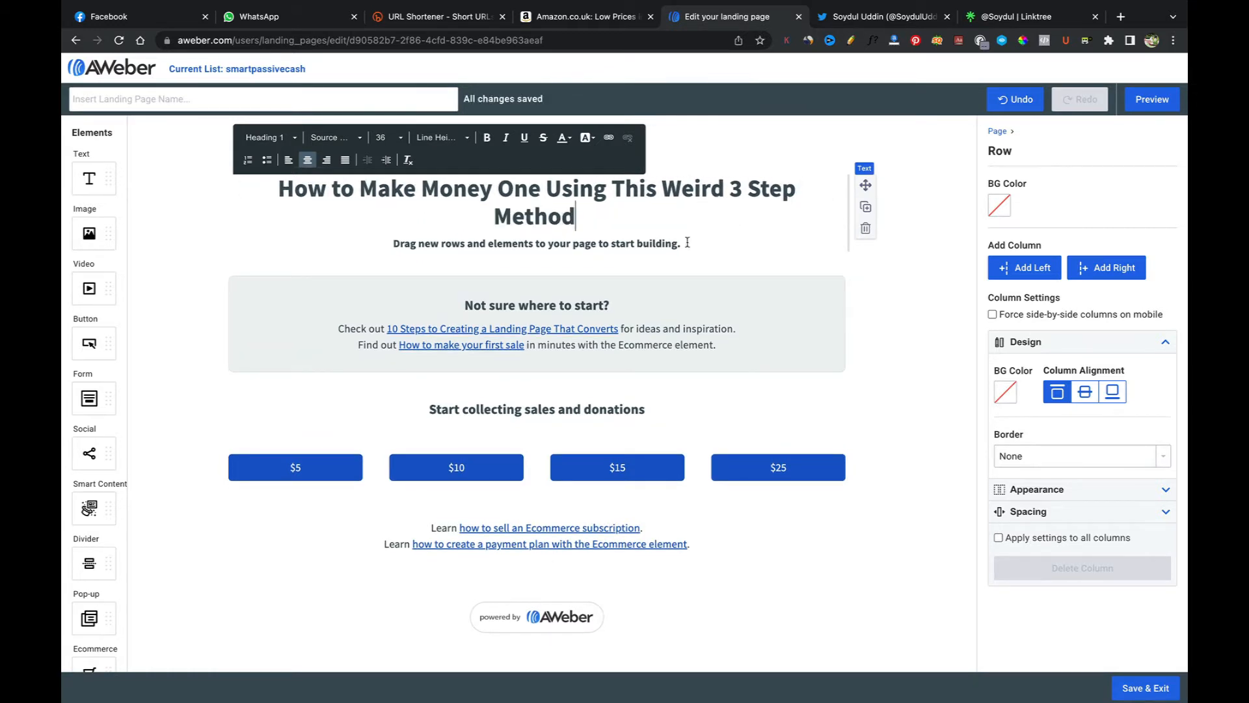
text(.)
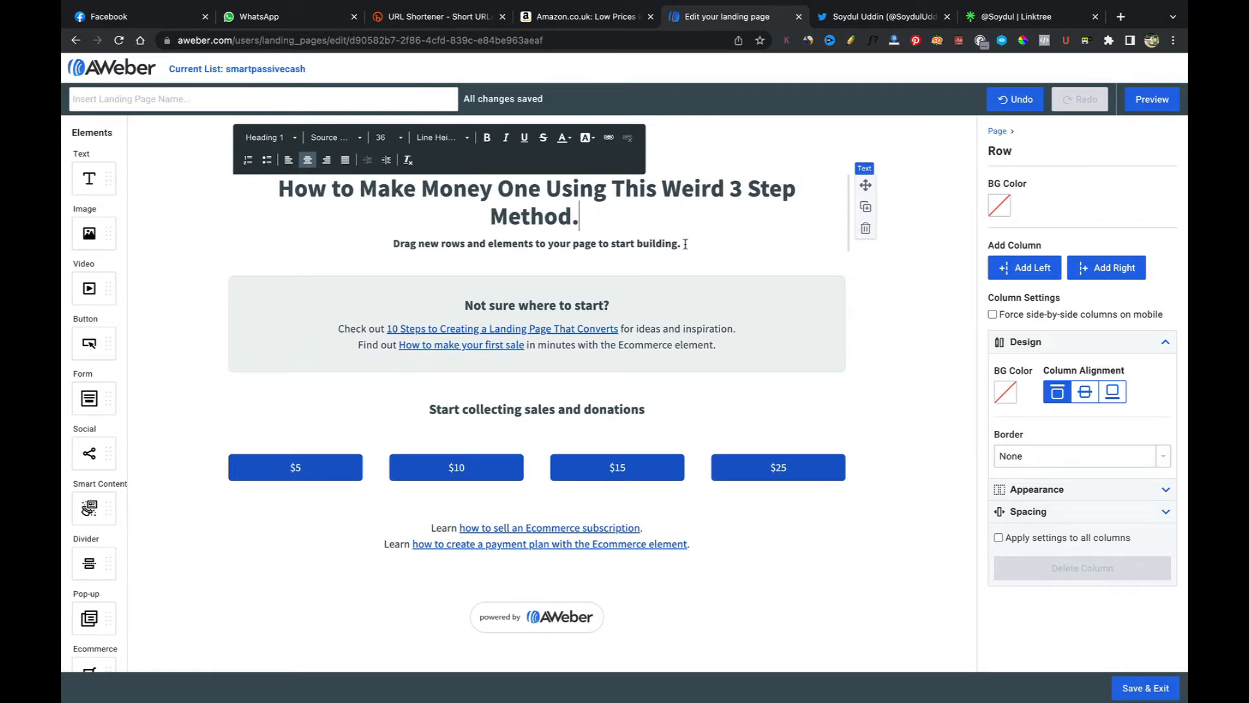
Step: Replace the subheading with 'I have been using this method to make money online for the last few years and also been teaching others to do the same.'
drag(678, 243, 392, 243)
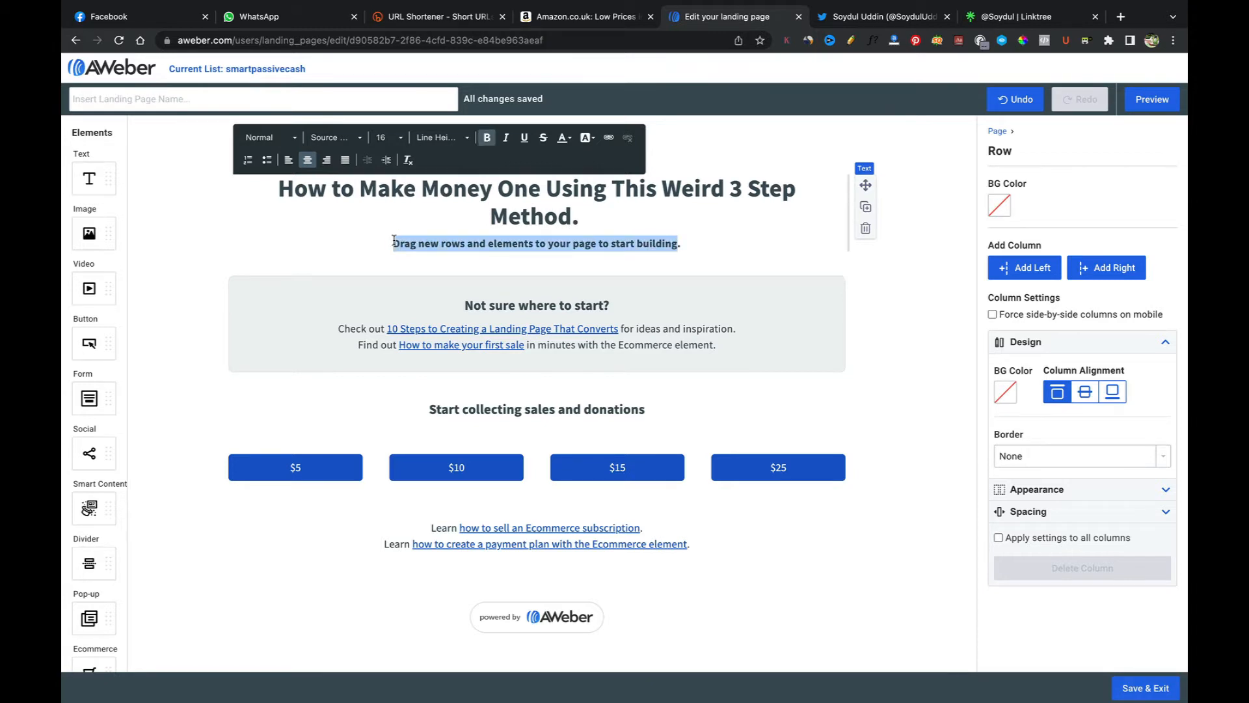
key(BackSpace)
text(I have been )
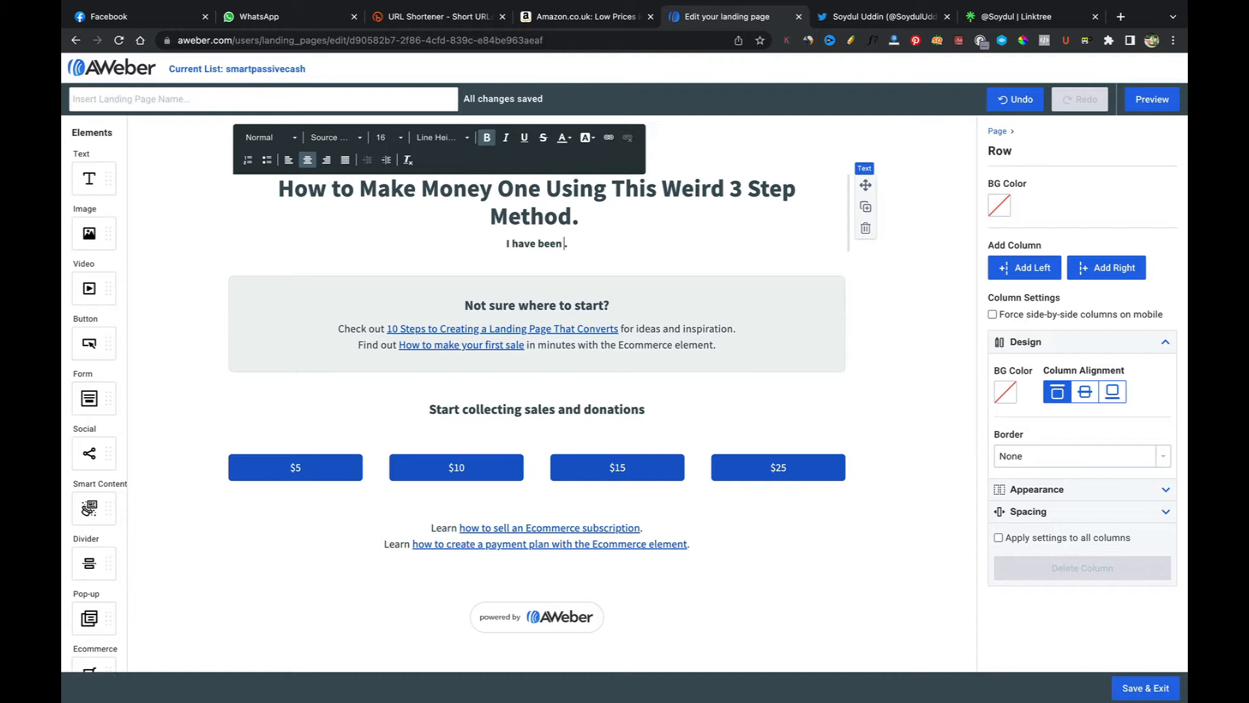
text(using this me)
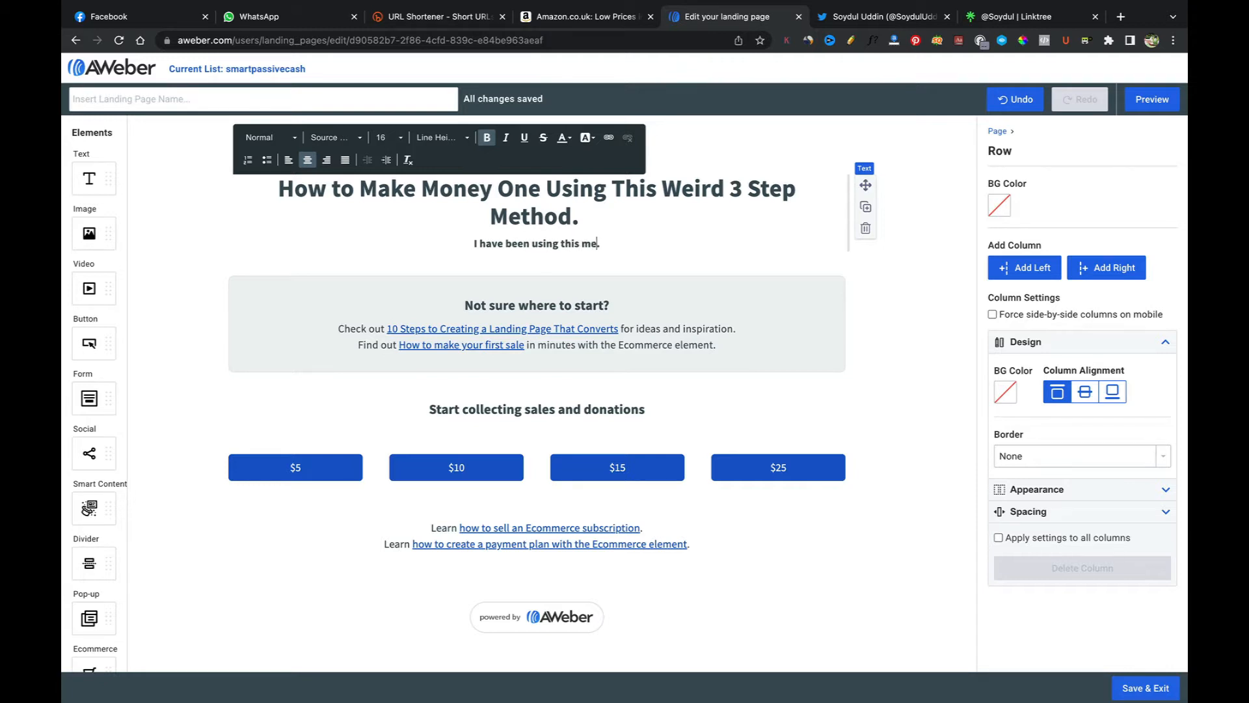
text(thod to)
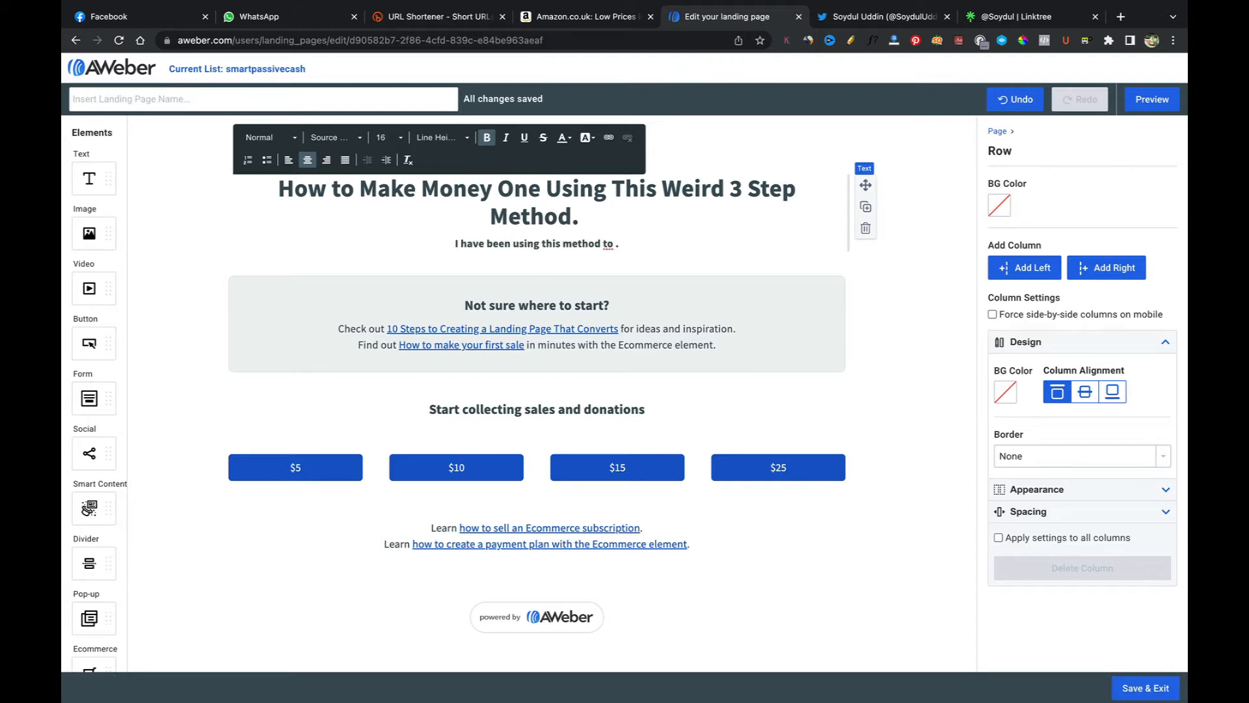
text( make money online fo)
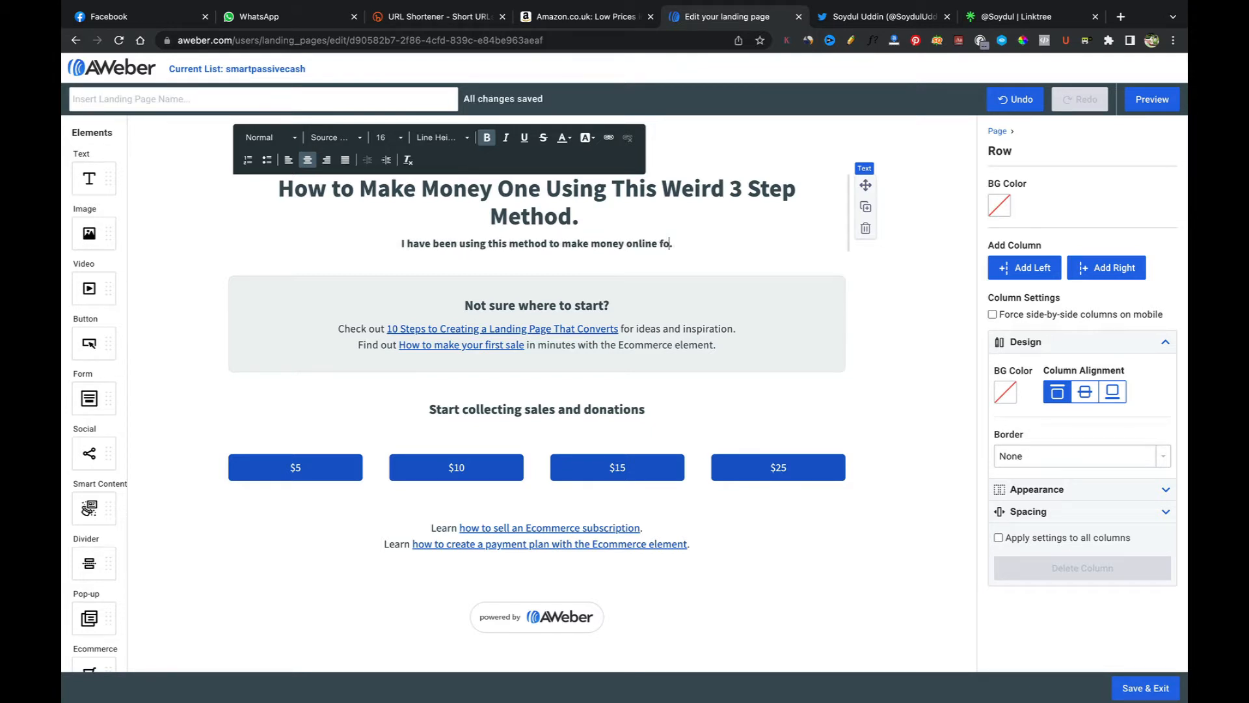
text(r the laas)
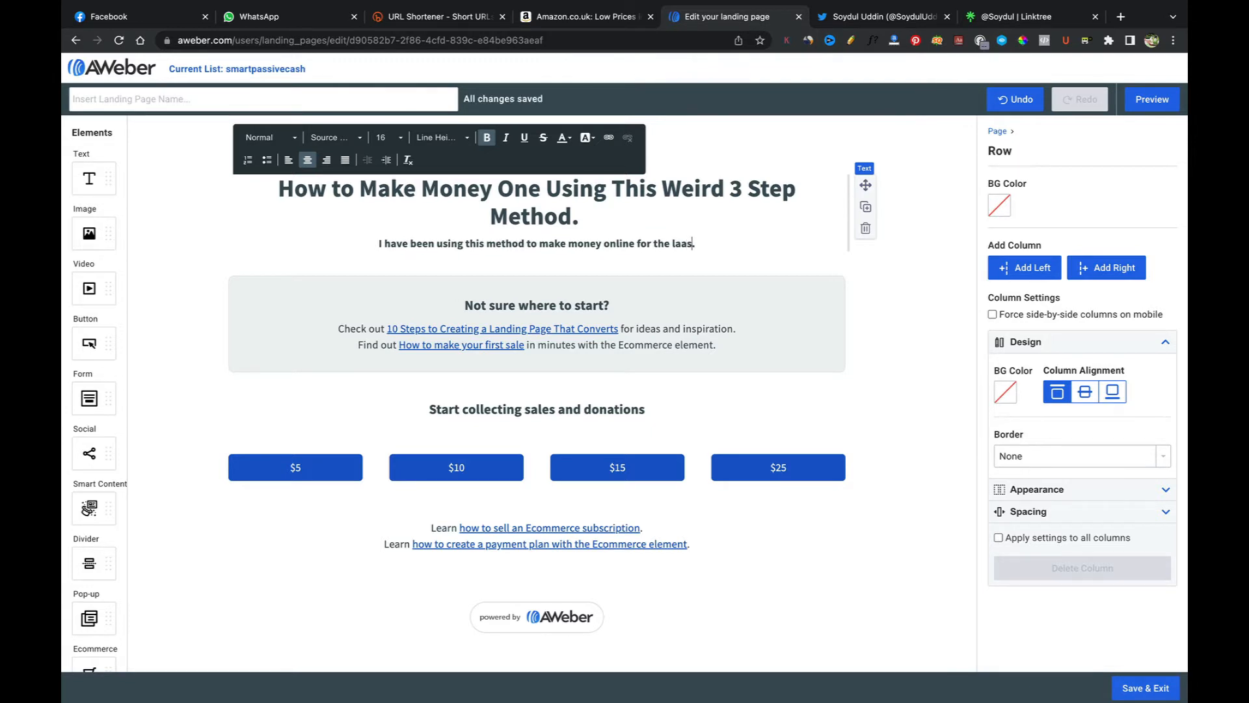
text(t few years and)
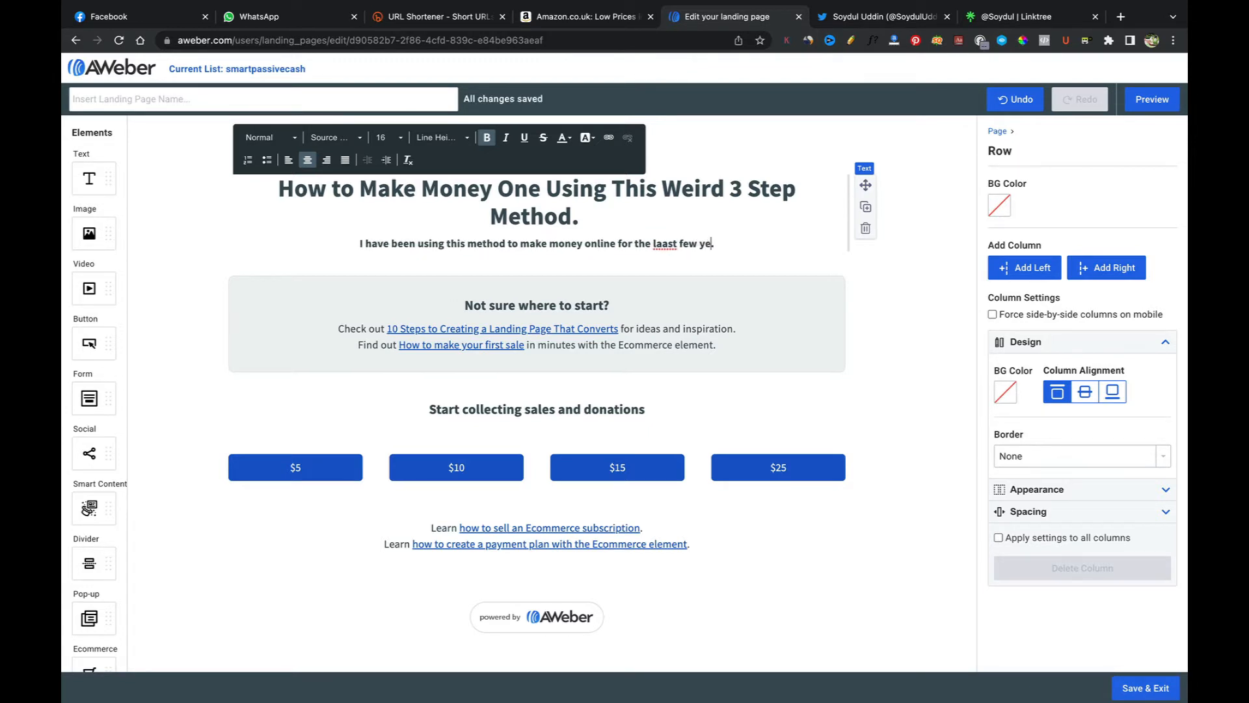
text( a)
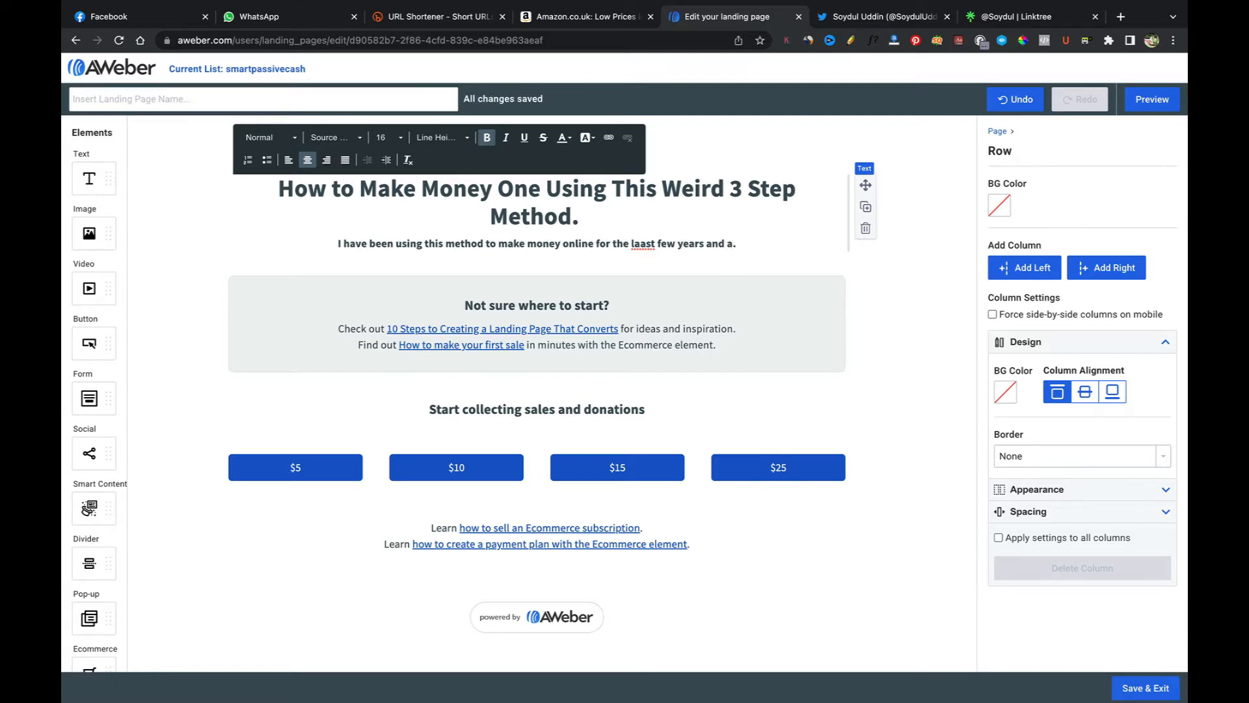
text(lso bee)
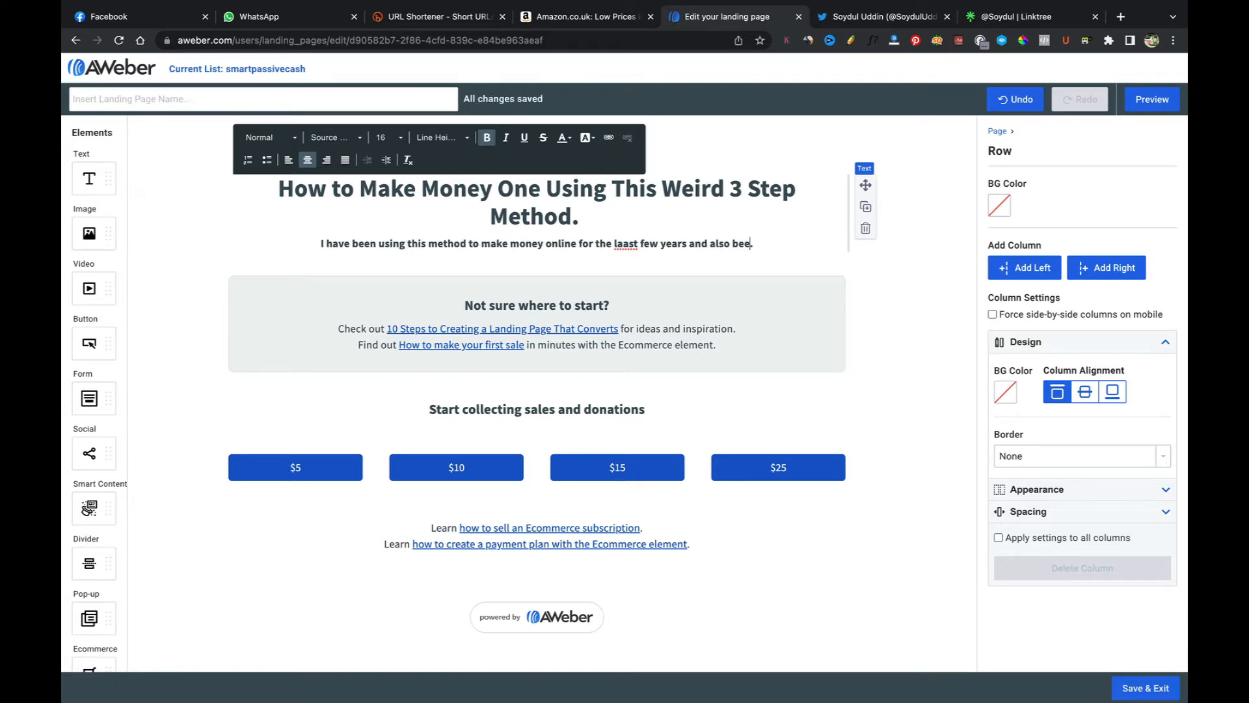
text(n teaching)
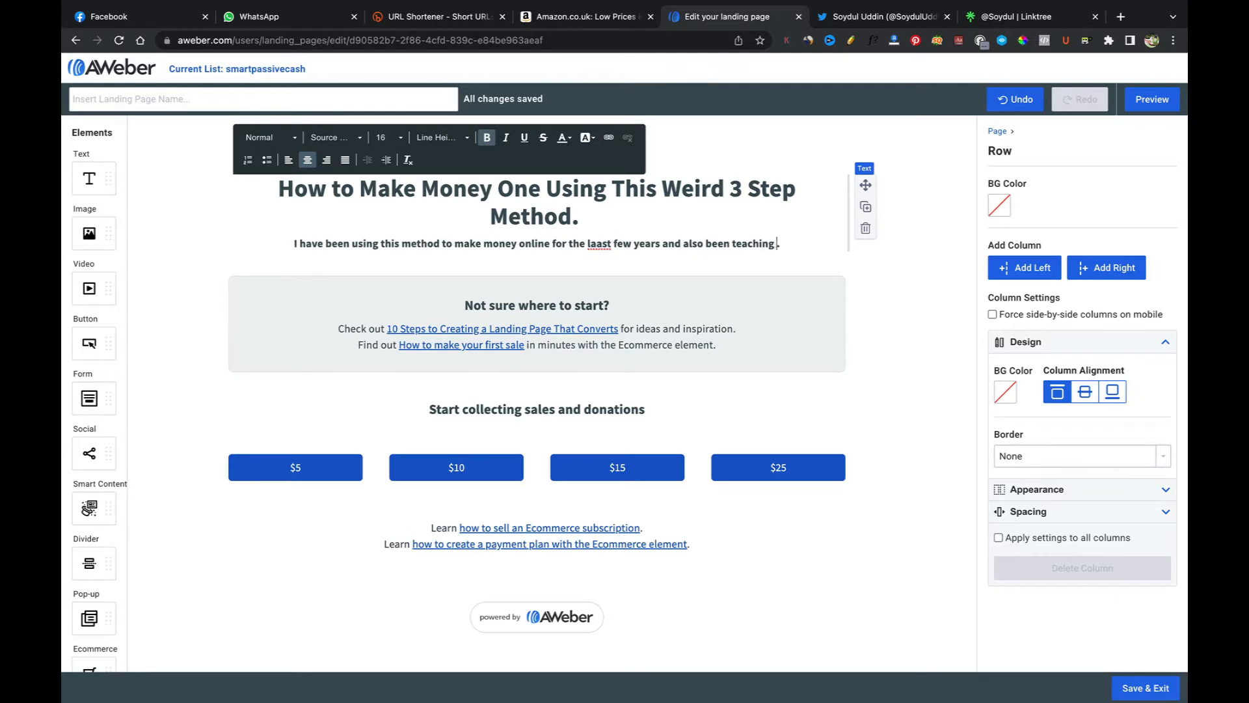
text( others o)
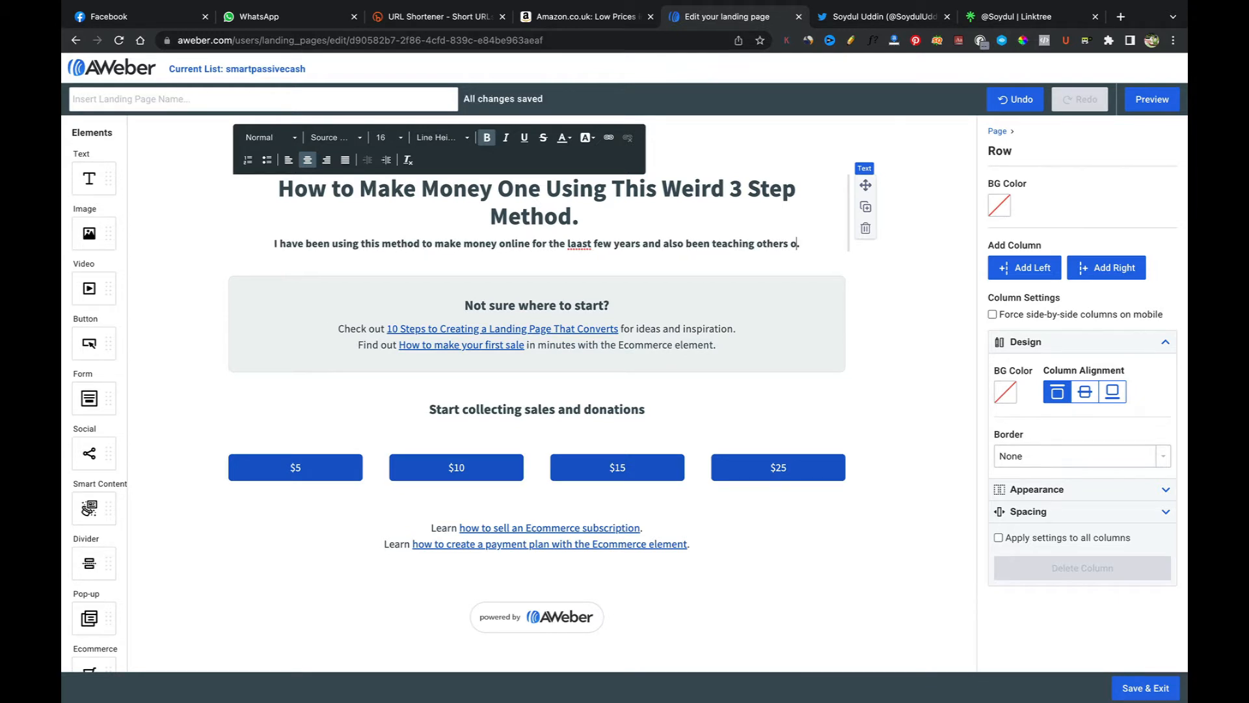
key(BackSpace)
text(to do the )
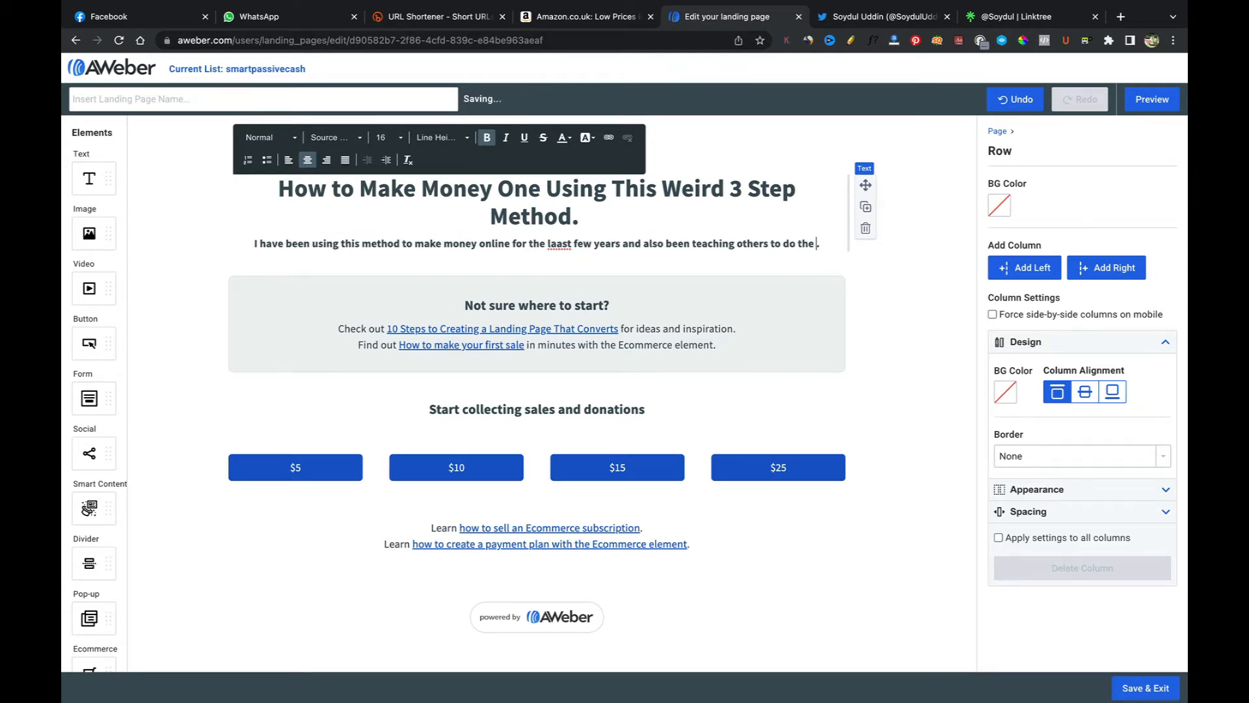
text(same)
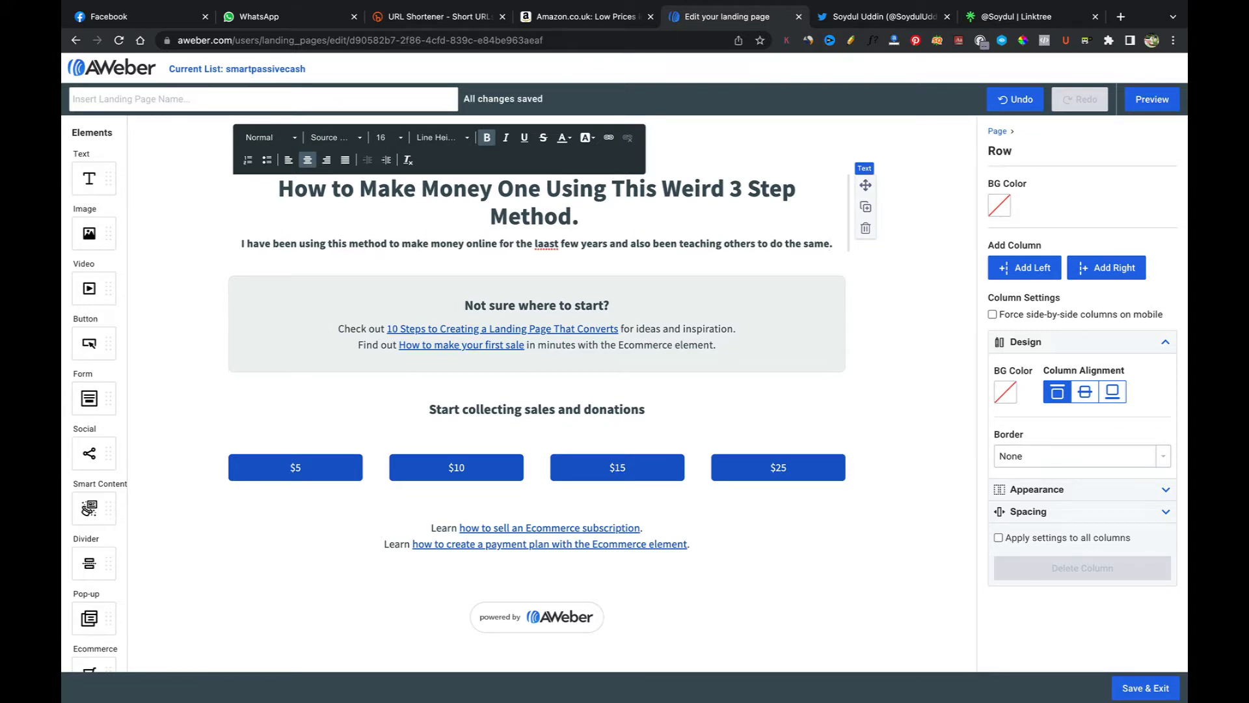
right_click(548, 245)
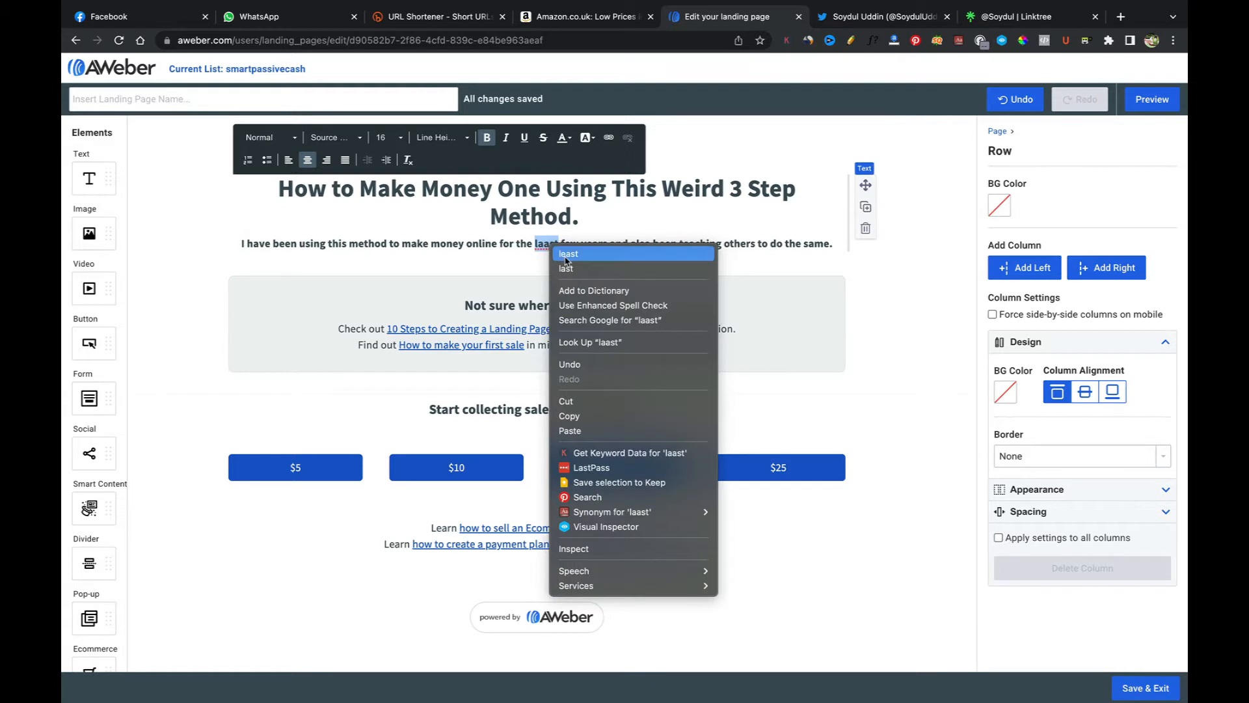
click(563, 270)
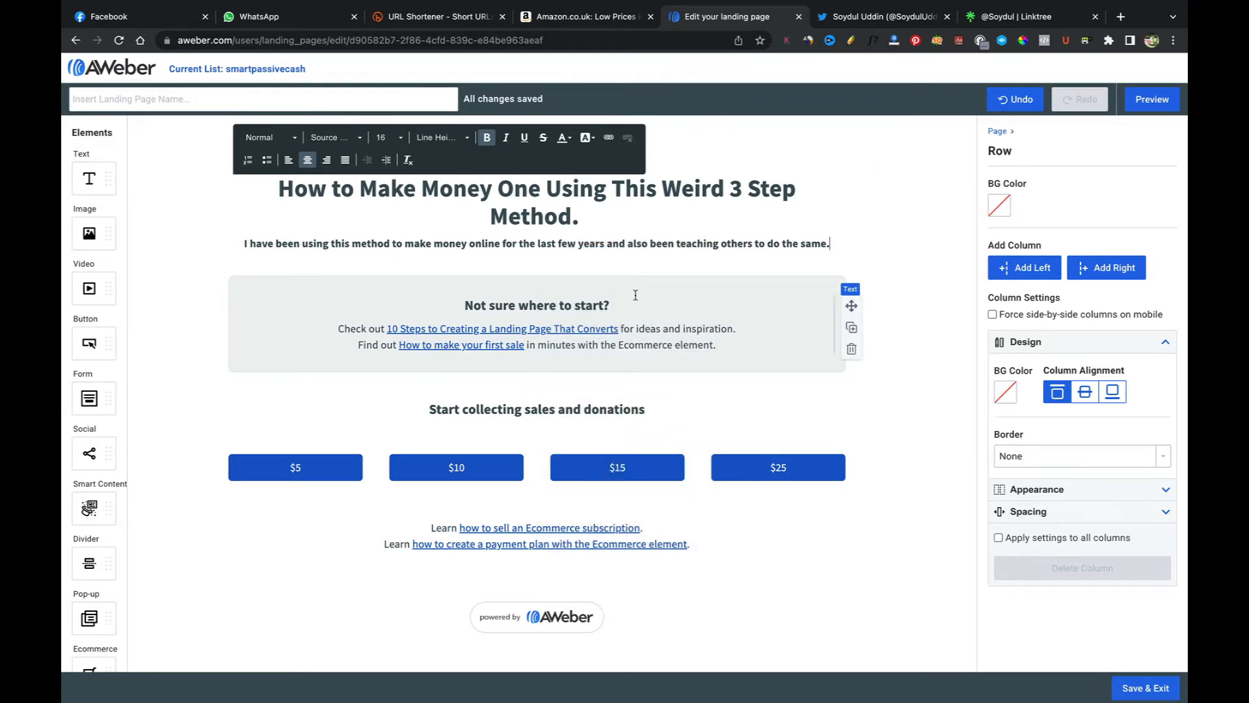
Step: Delete the 'Not sure where to start?' text block from the grey box
click(779, 298)
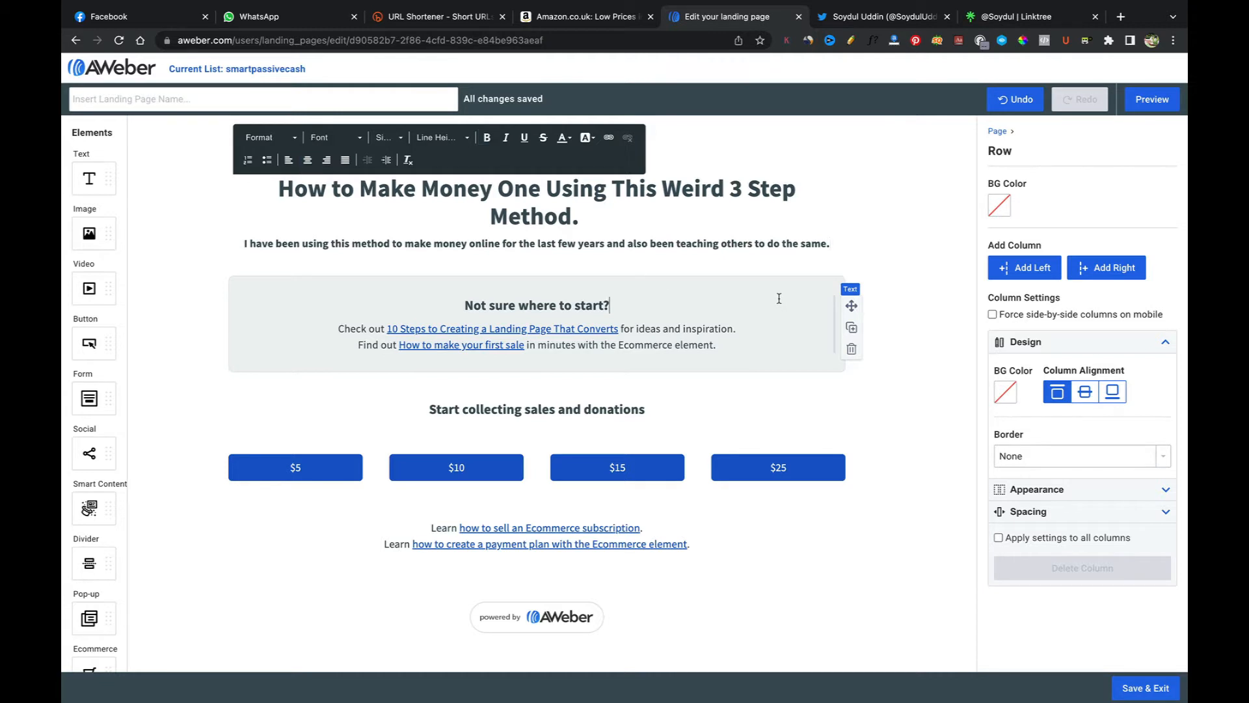
click(833, 318)
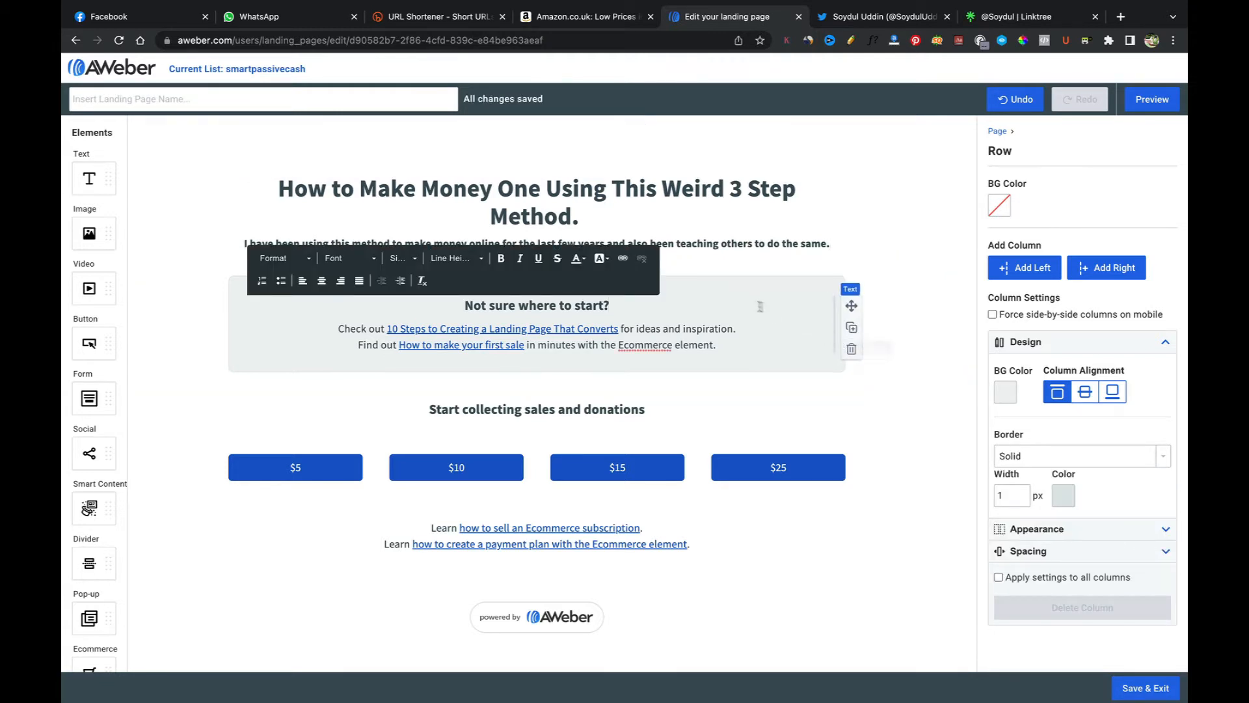
click(852, 348)
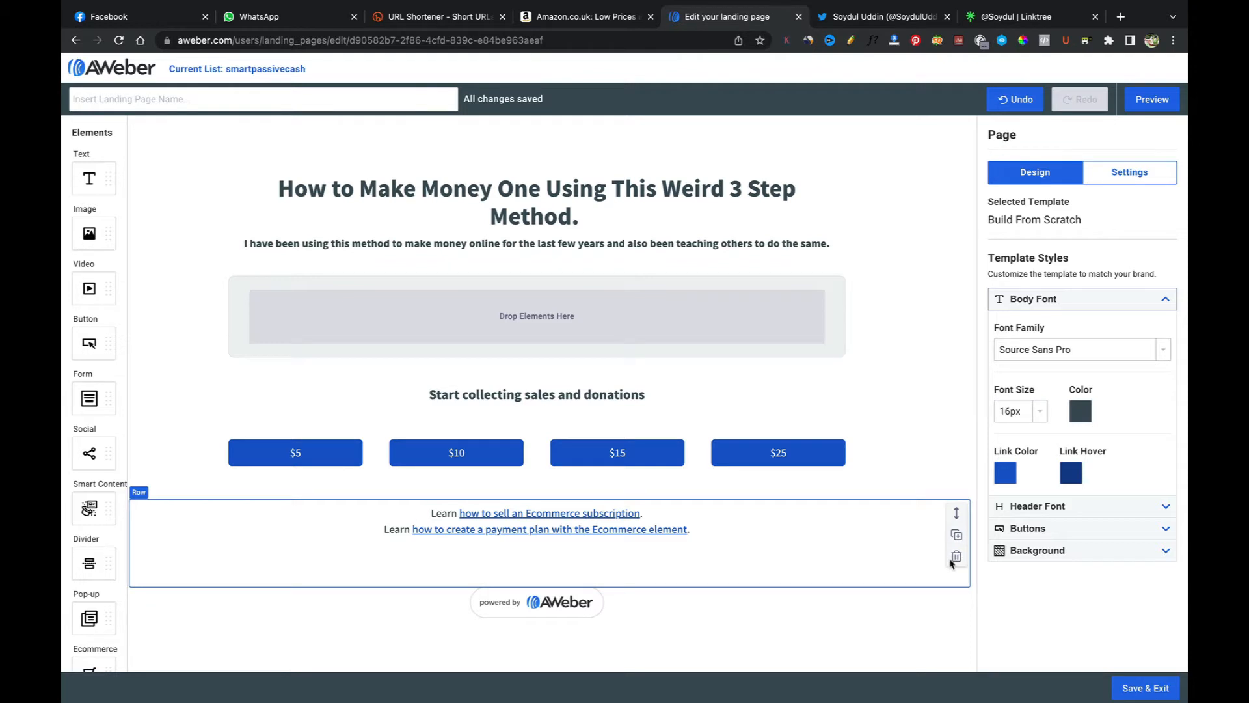
Step: Remove the ecommerce links row, the powered-by AWeber badge and the row of donation buttons from the page
click(957, 558)
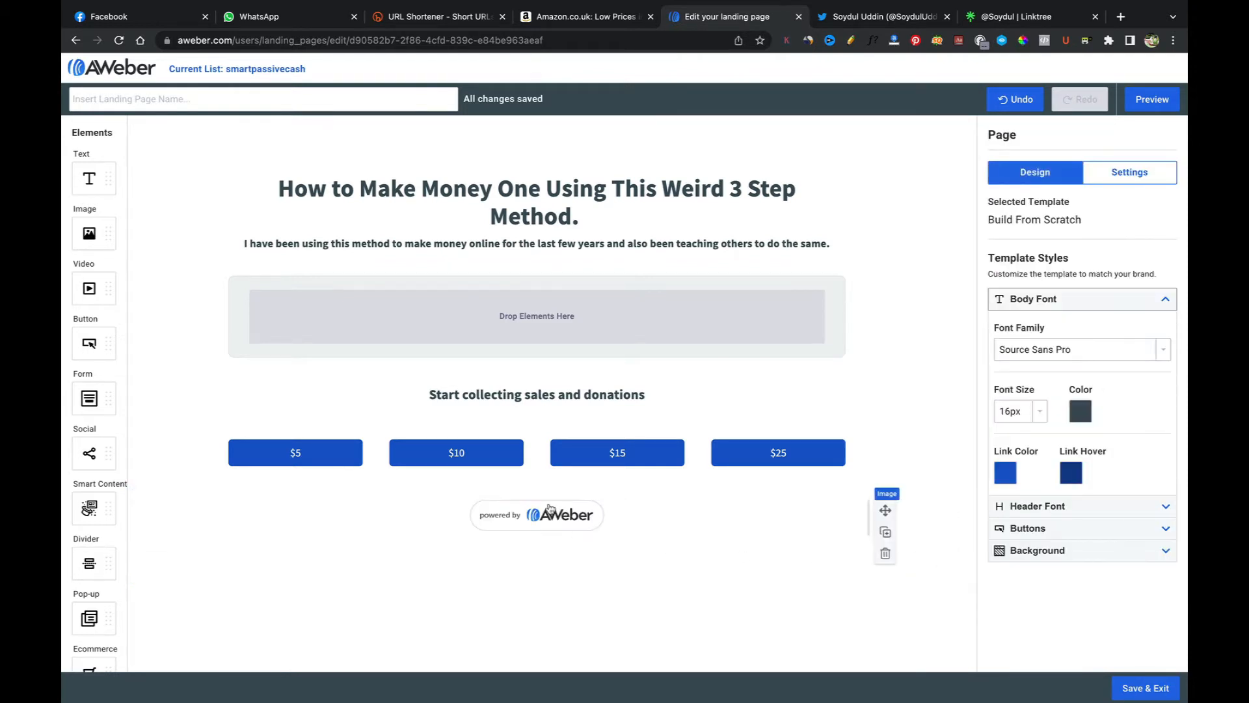
click(886, 555)
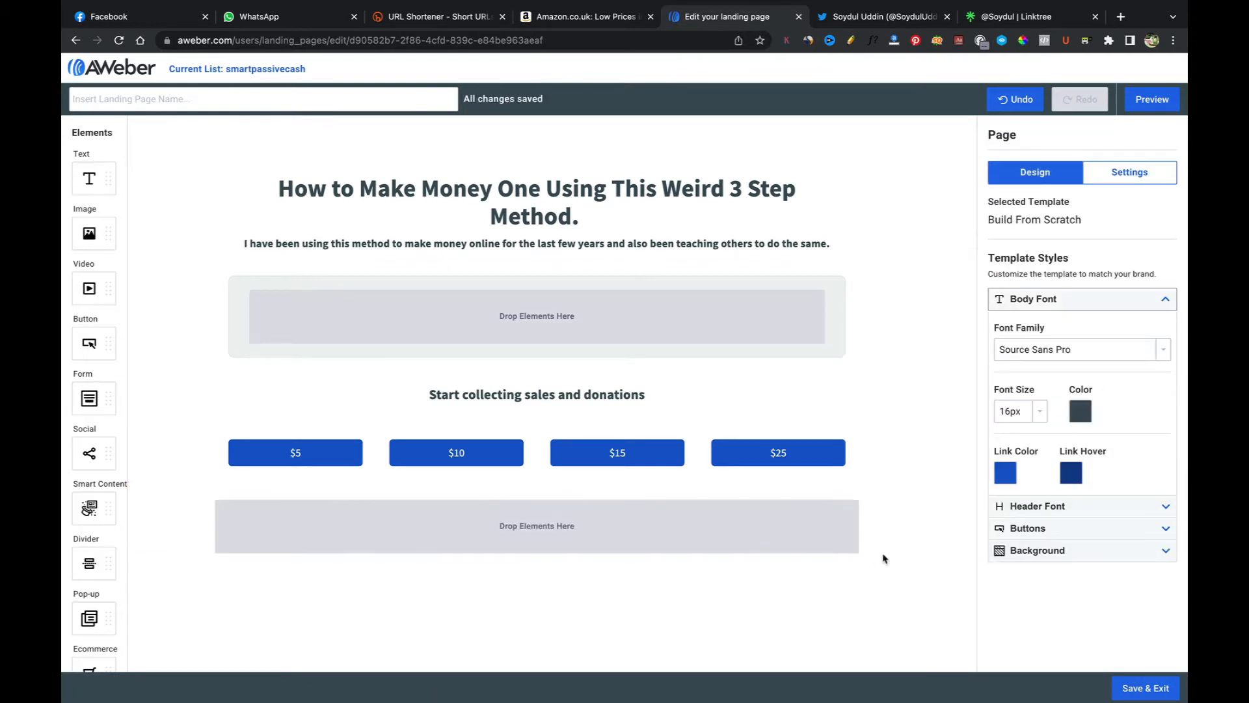
click(871, 493)
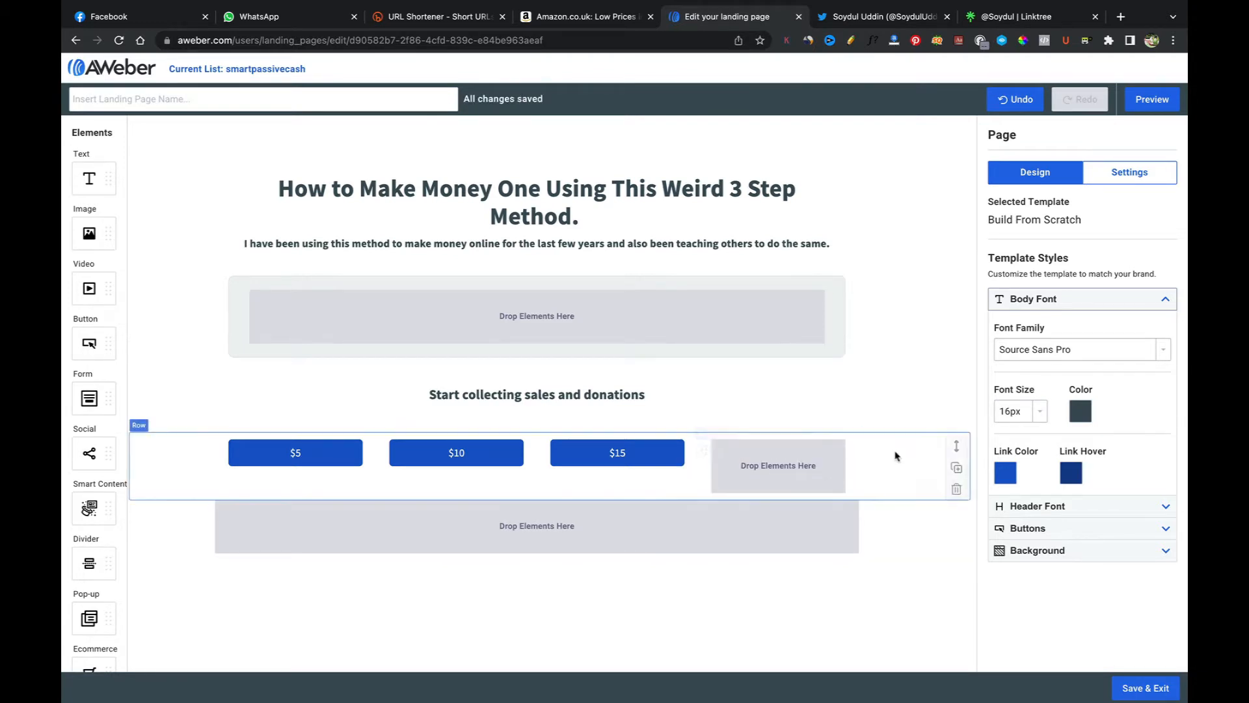
click(956, 490)
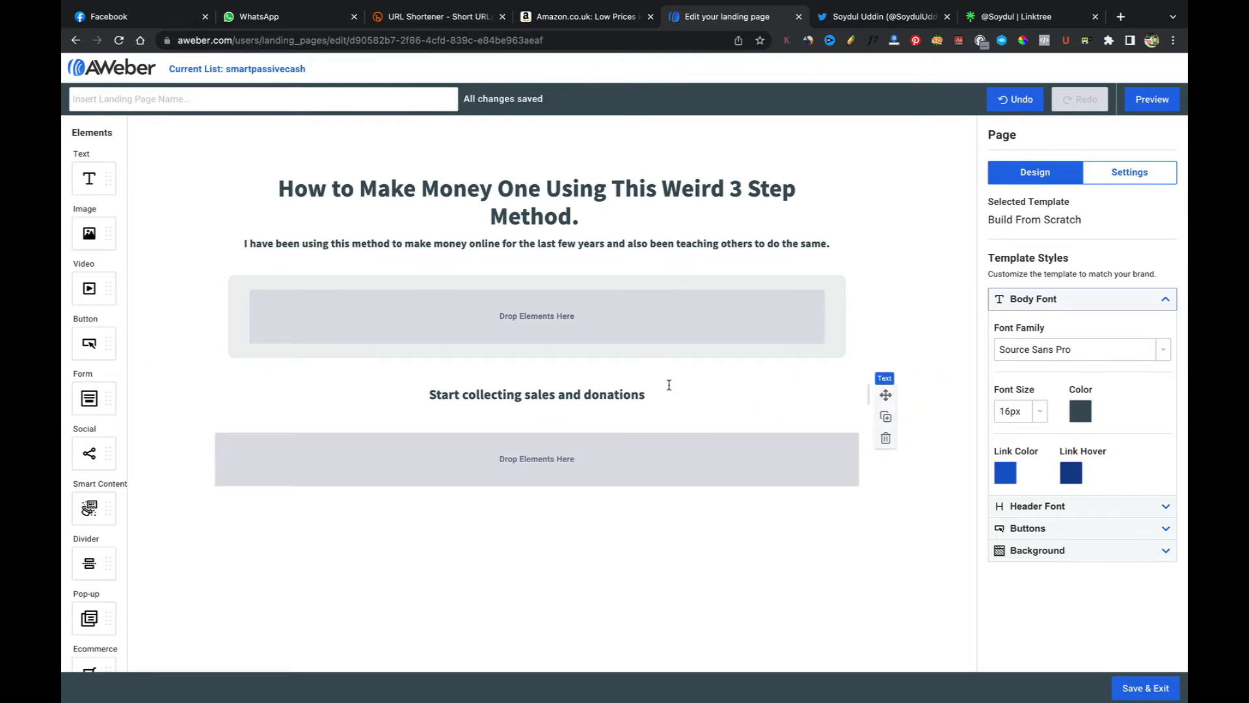
Step: Add a Form element with Name and Email fields into the empty grey box
click(623, 325)
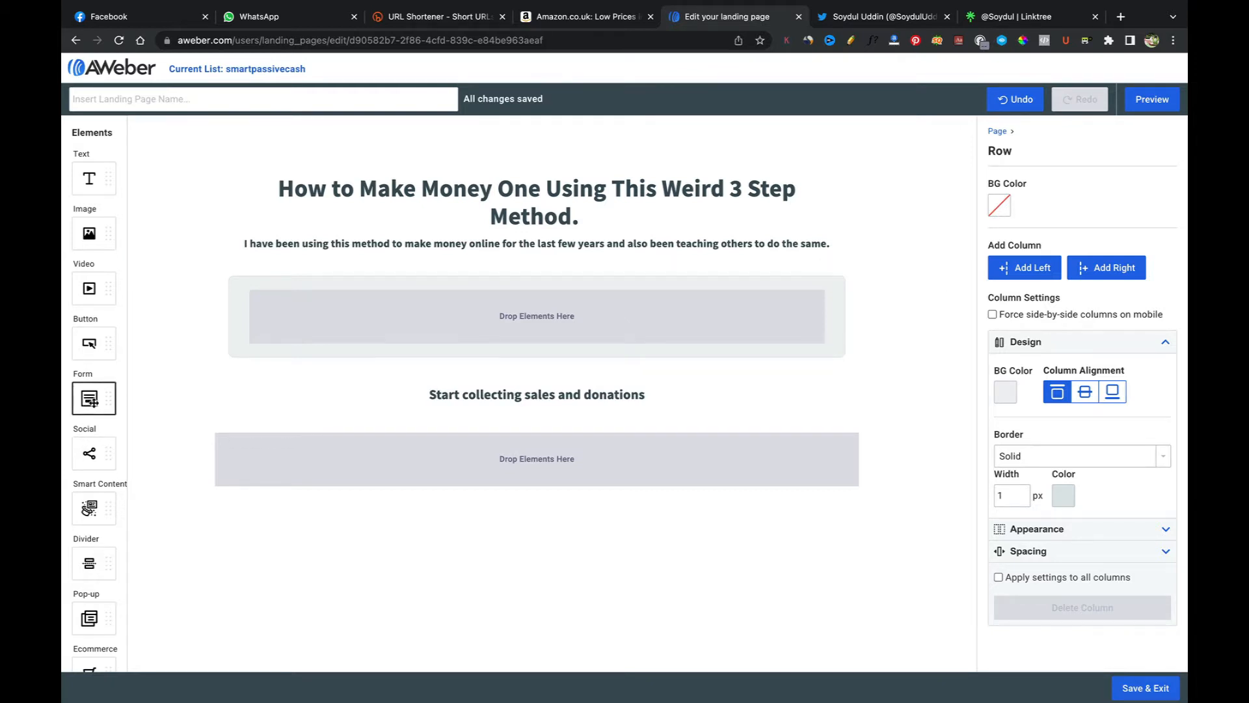
drag(89, 398, 397, 317)
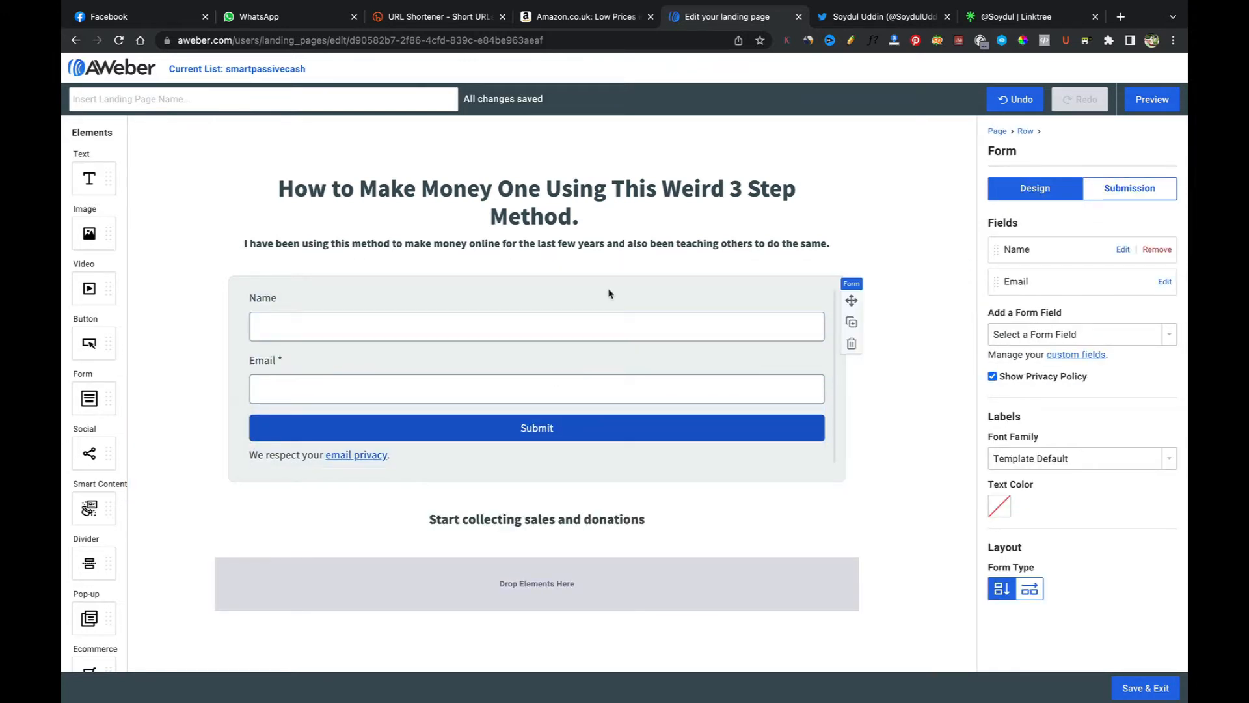
click(584, 220)
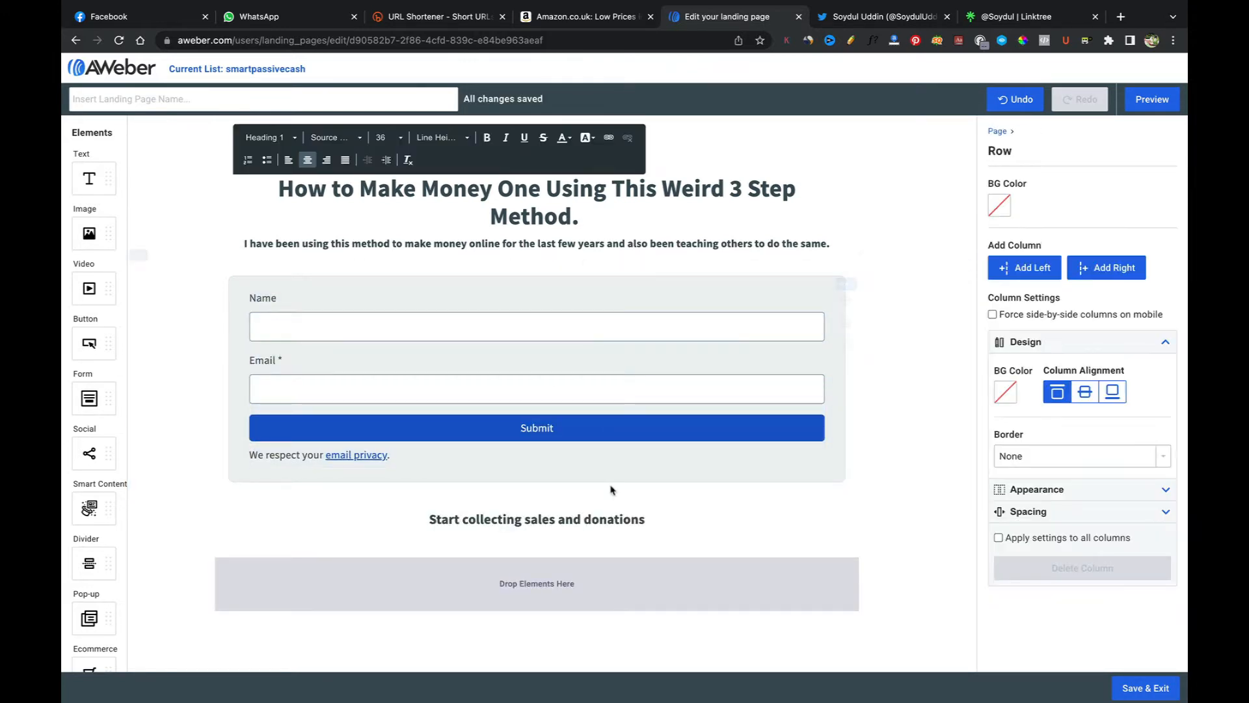
Step: Replace the 'Start collecting sales and donations' text with 'Make sure to take advantage of this free Training'
click(648, 519)
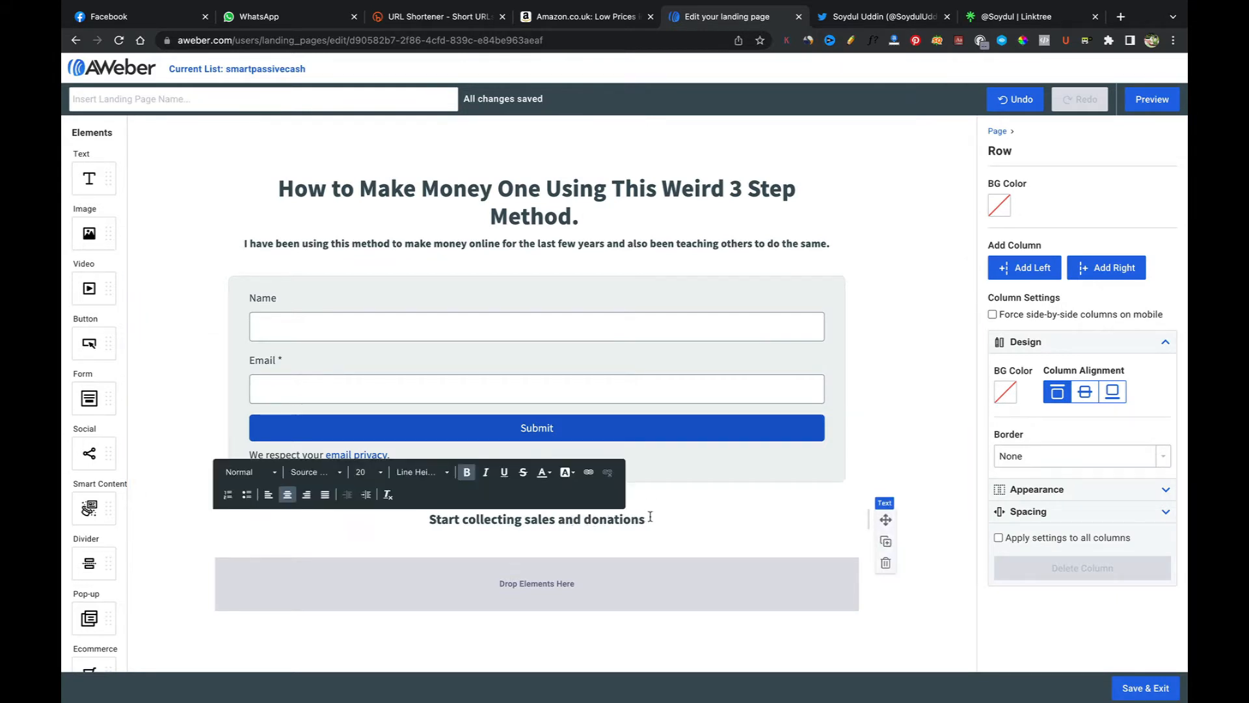
drag(648, 519, 431, 519)
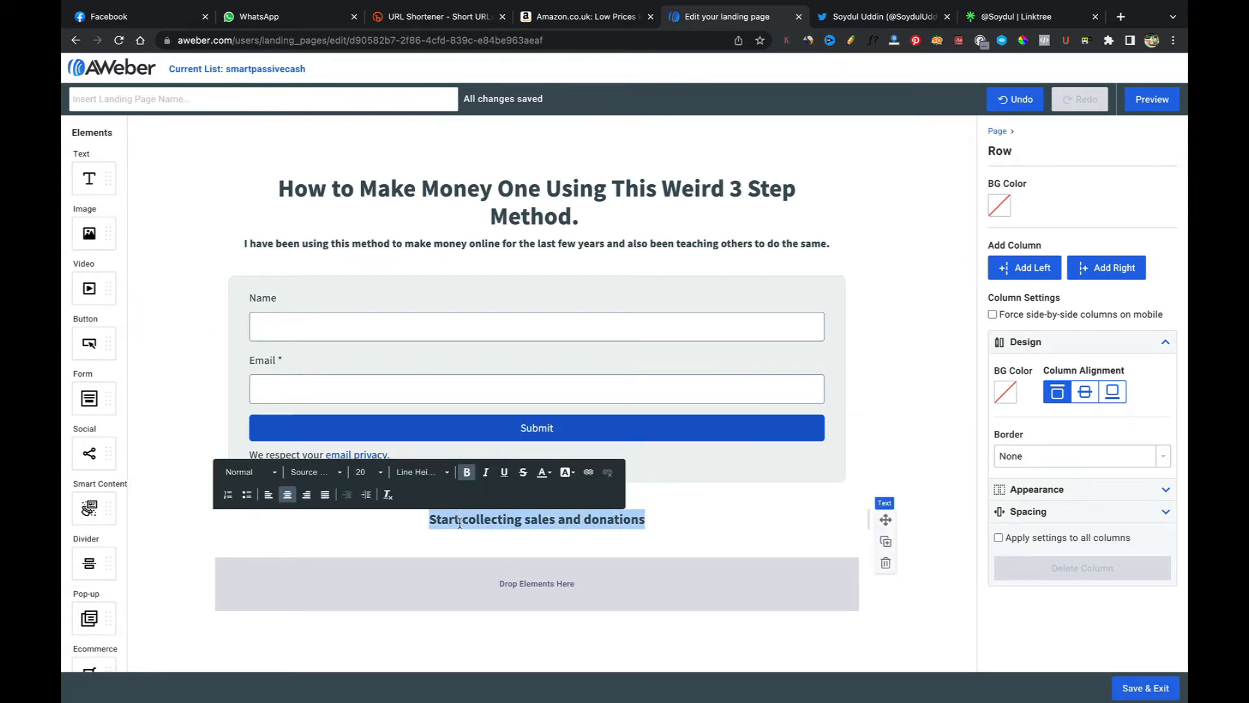
text(Take aadvantage)
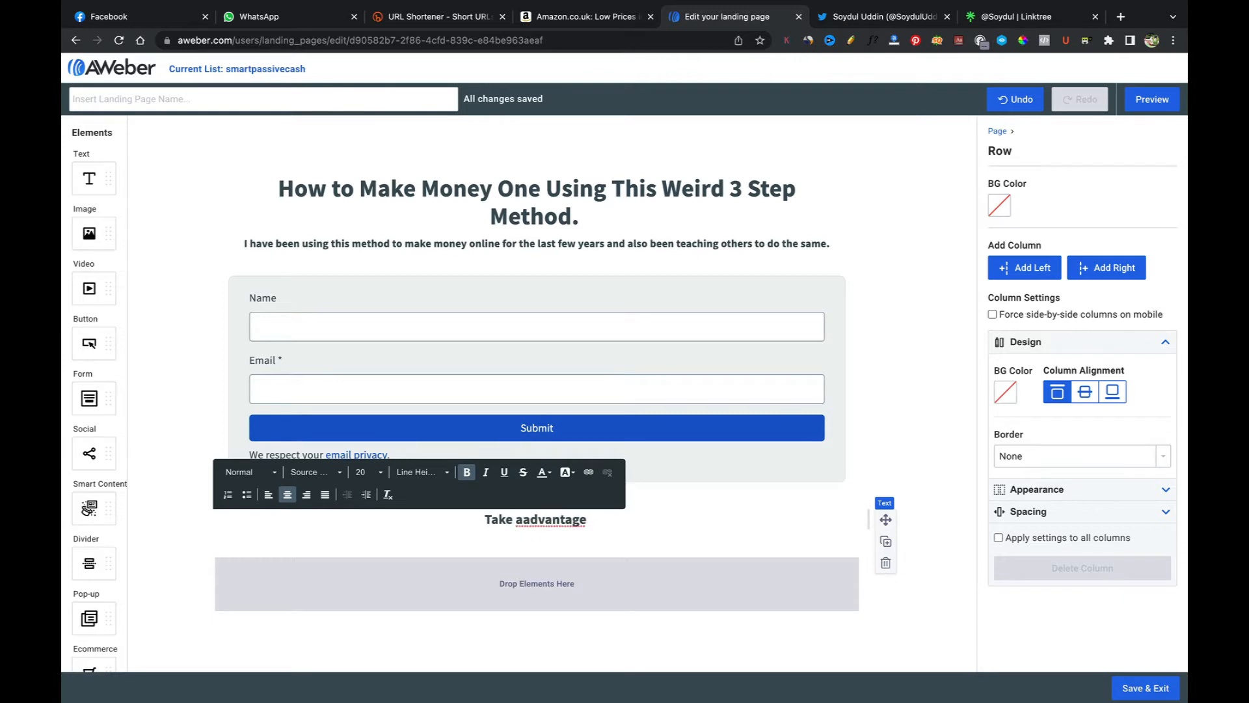
key(BackSpace)
key(BackSpace)
key(BackSpace)
key(BackSpace)
key(BackSpace)
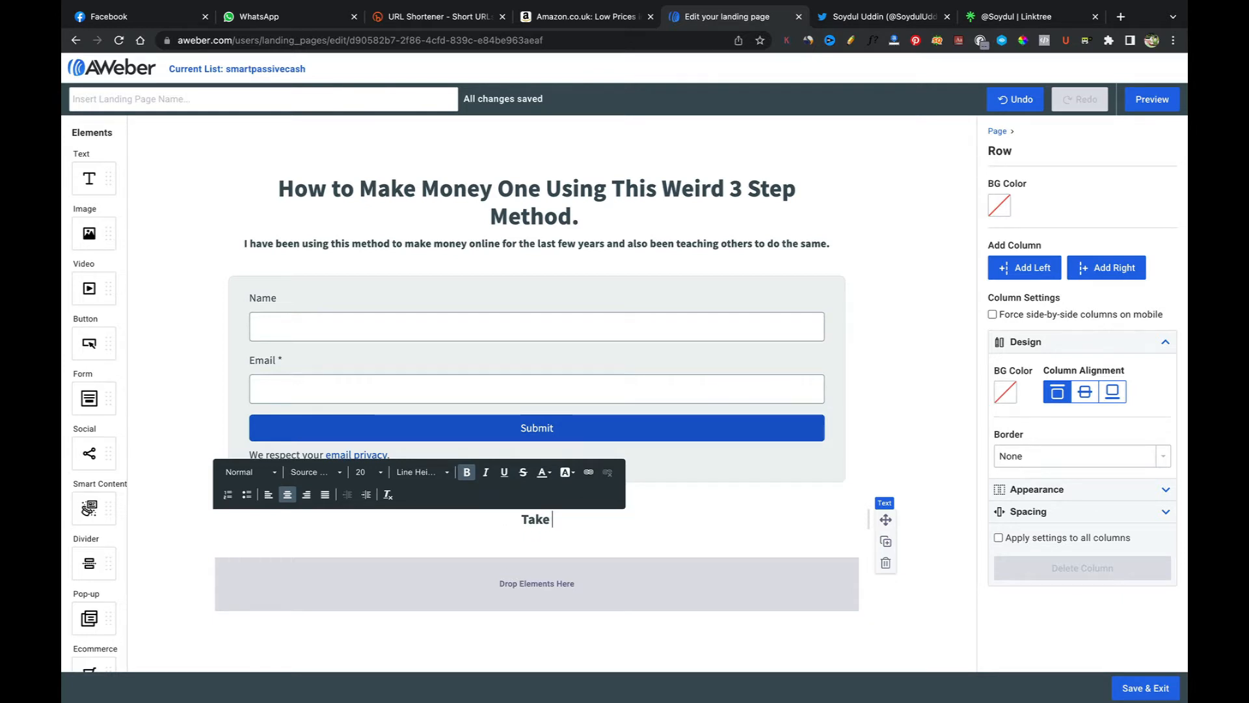
text(advant)
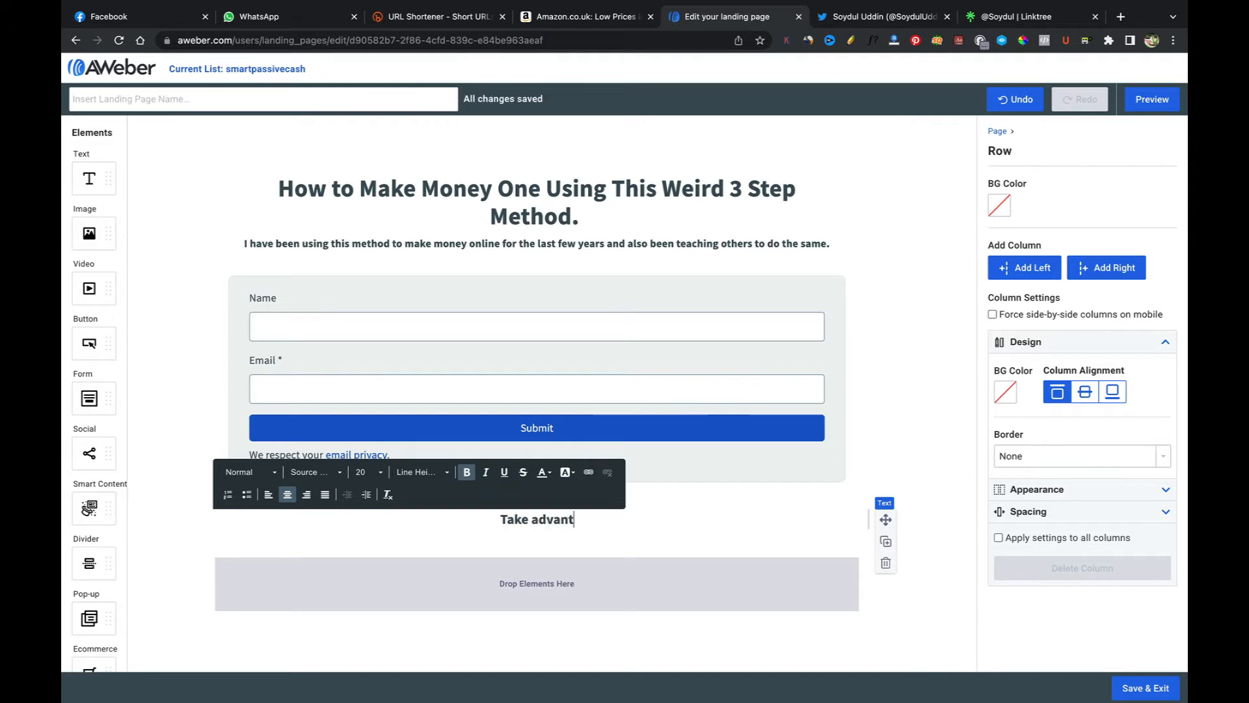
text( thhis)
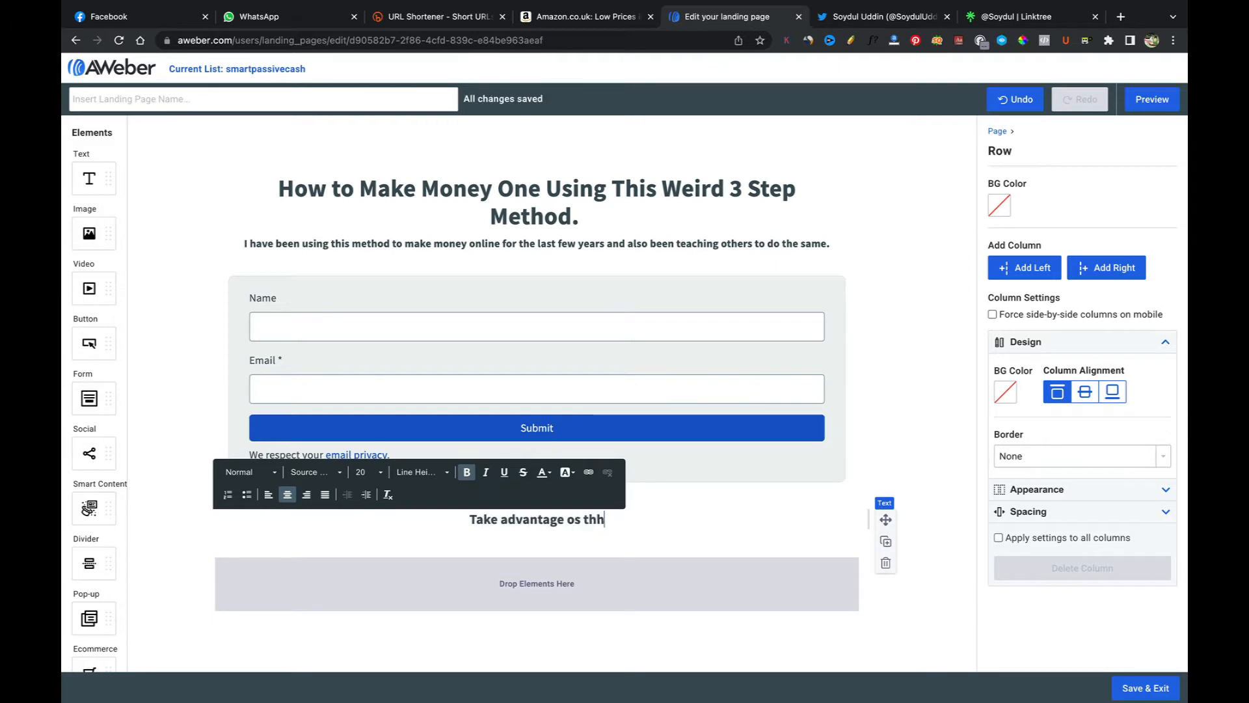
key(BackSpace)
key(BackSpace)
key(BackSpace)
key(BackSpace)
text(is)
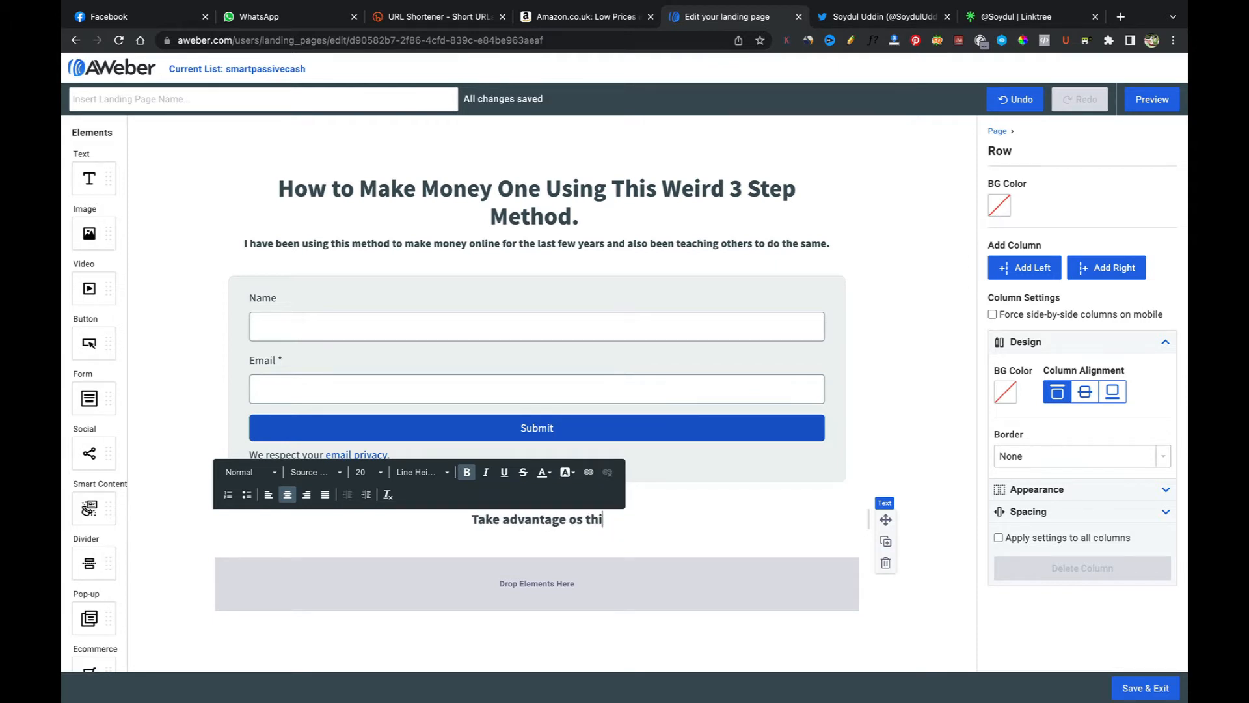
key(BackSpace)
key(BackSpace)
key(BackSpace)
key(BackSpace)
key(BackSpace)
key(BackSpace)
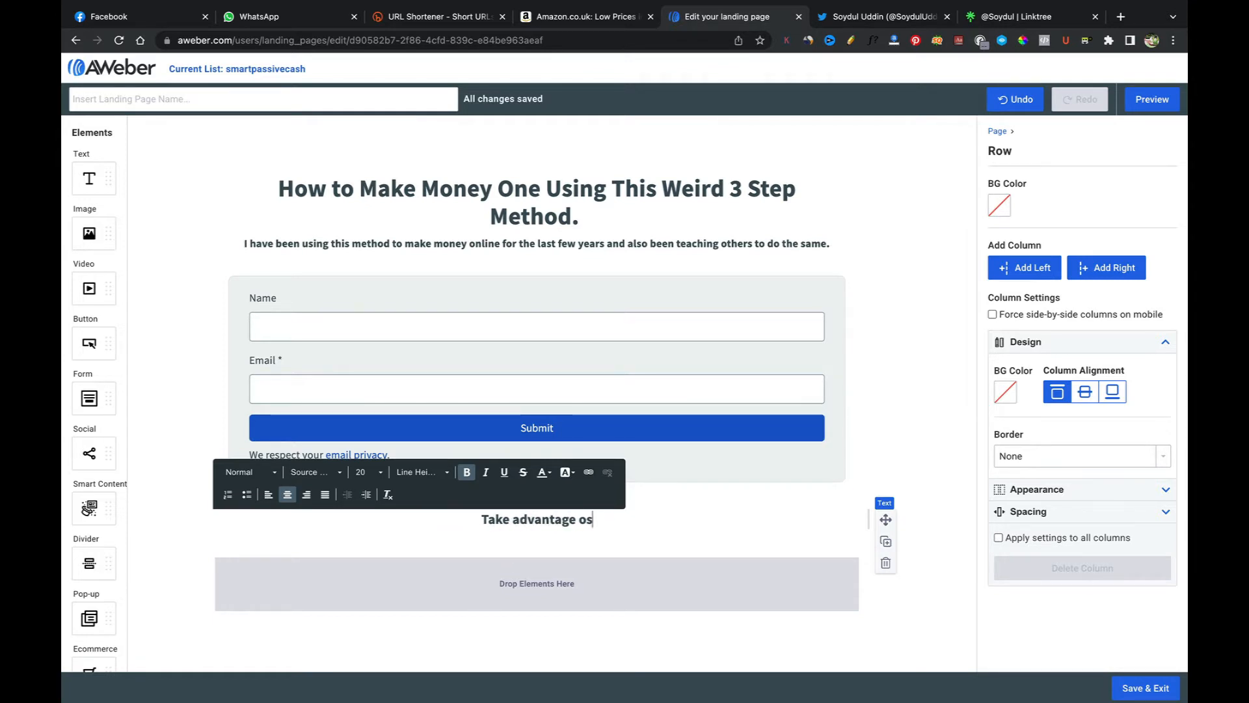
key(BackSpace)
key(BackSpace)
key(BackSpace)
key(BackSpace)
key(BackSpace)
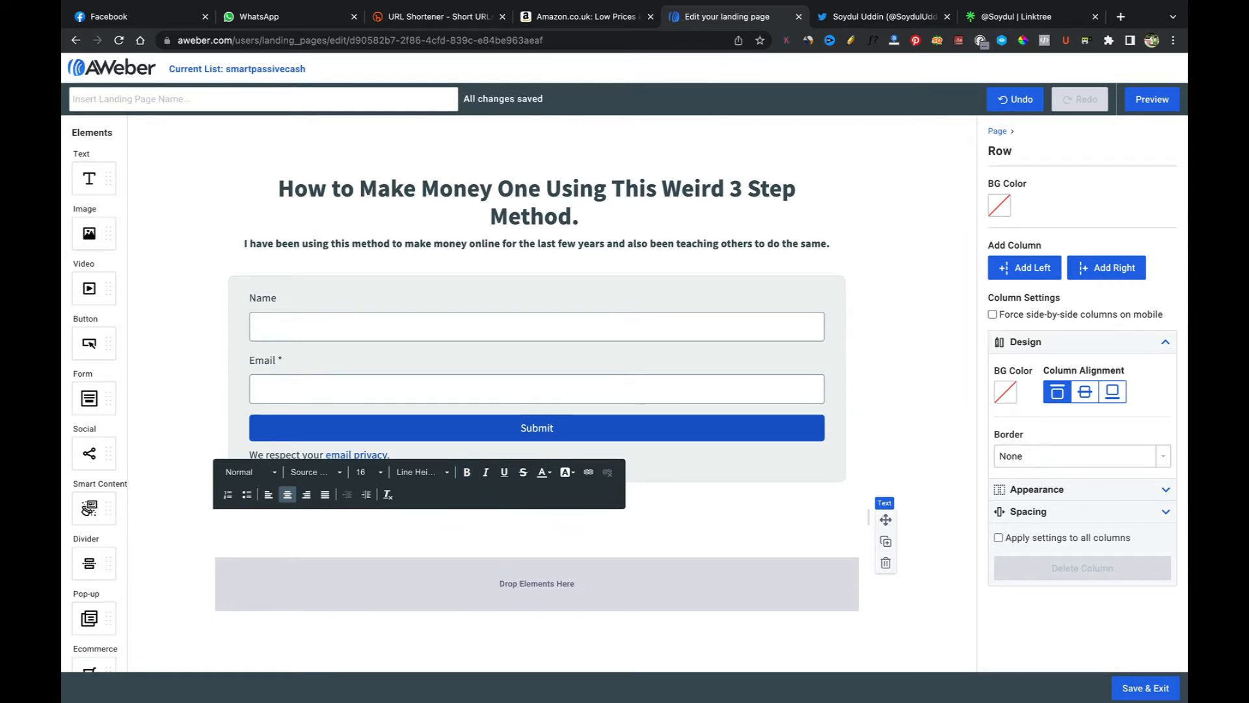
text(Make sure to)
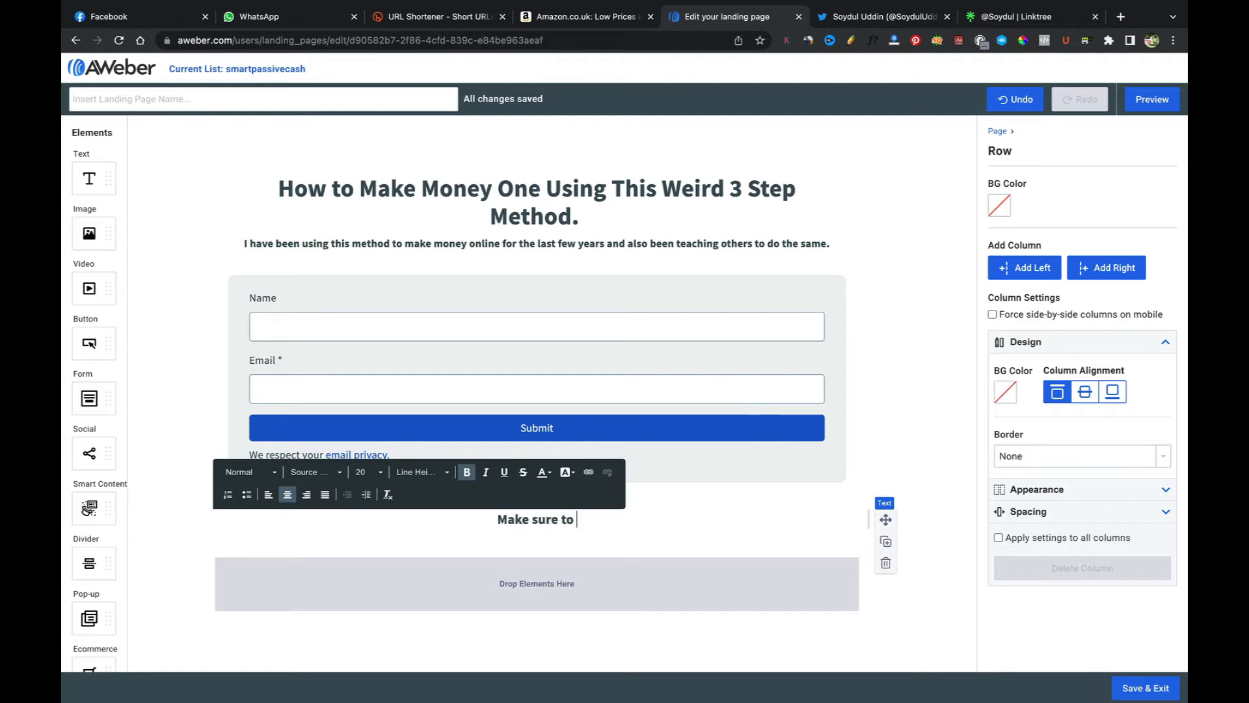
text( take a)
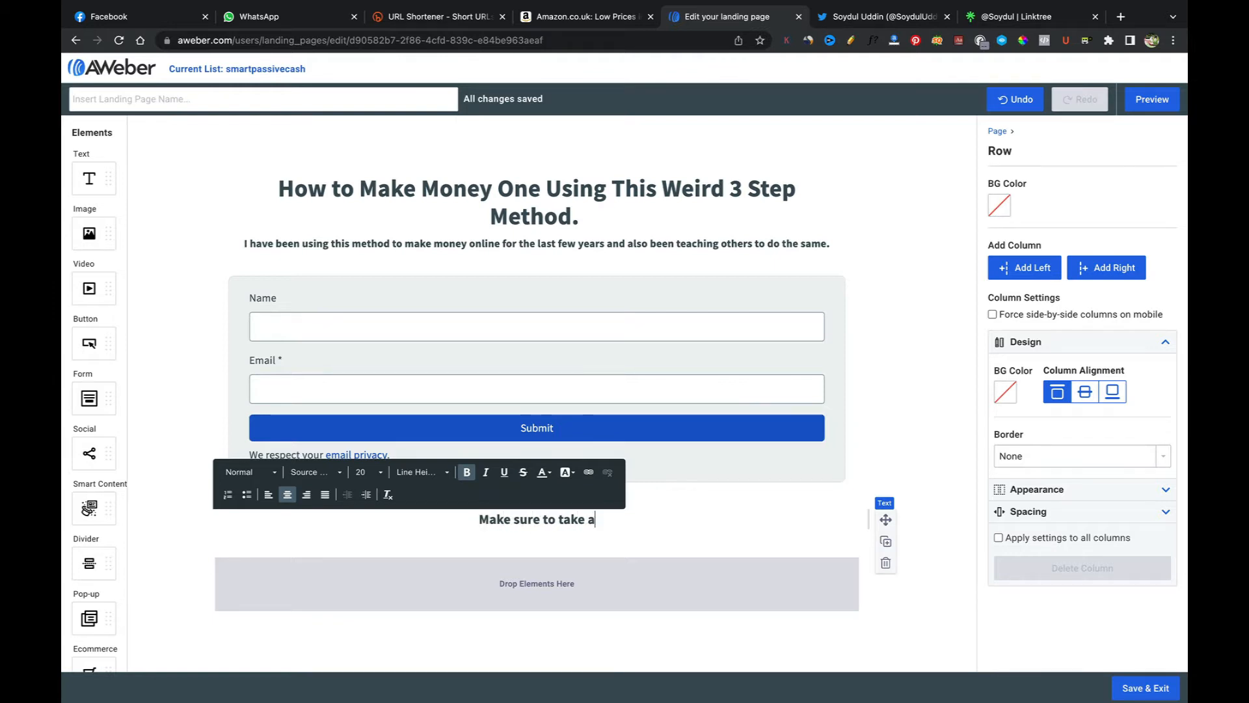
text(dvantage)
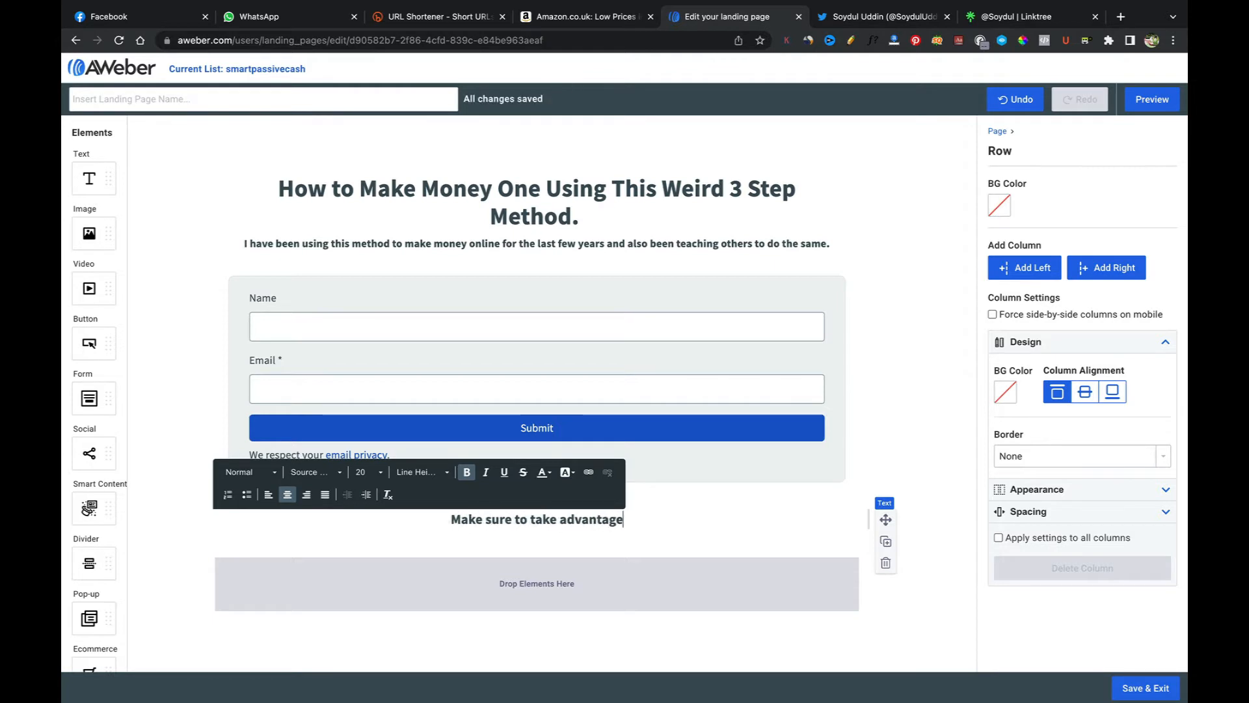
text( of tis)
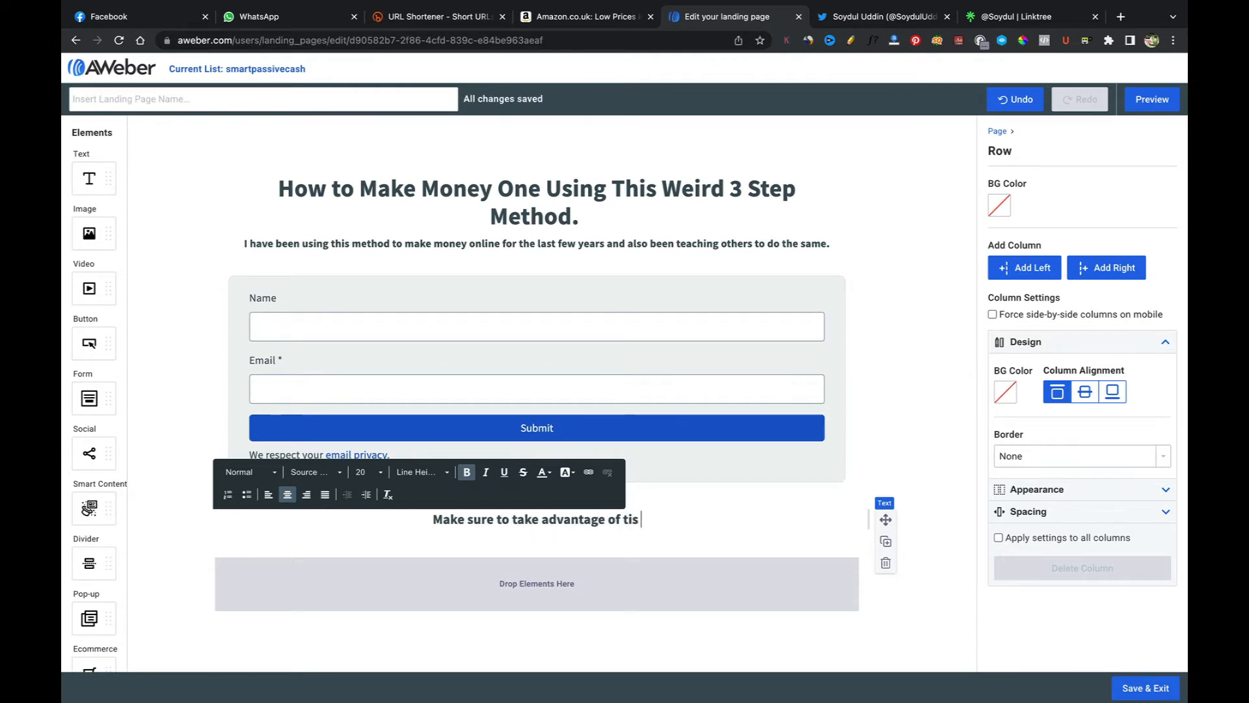
key(BackSpace)
key(BackSpace)
key(BackSpace)
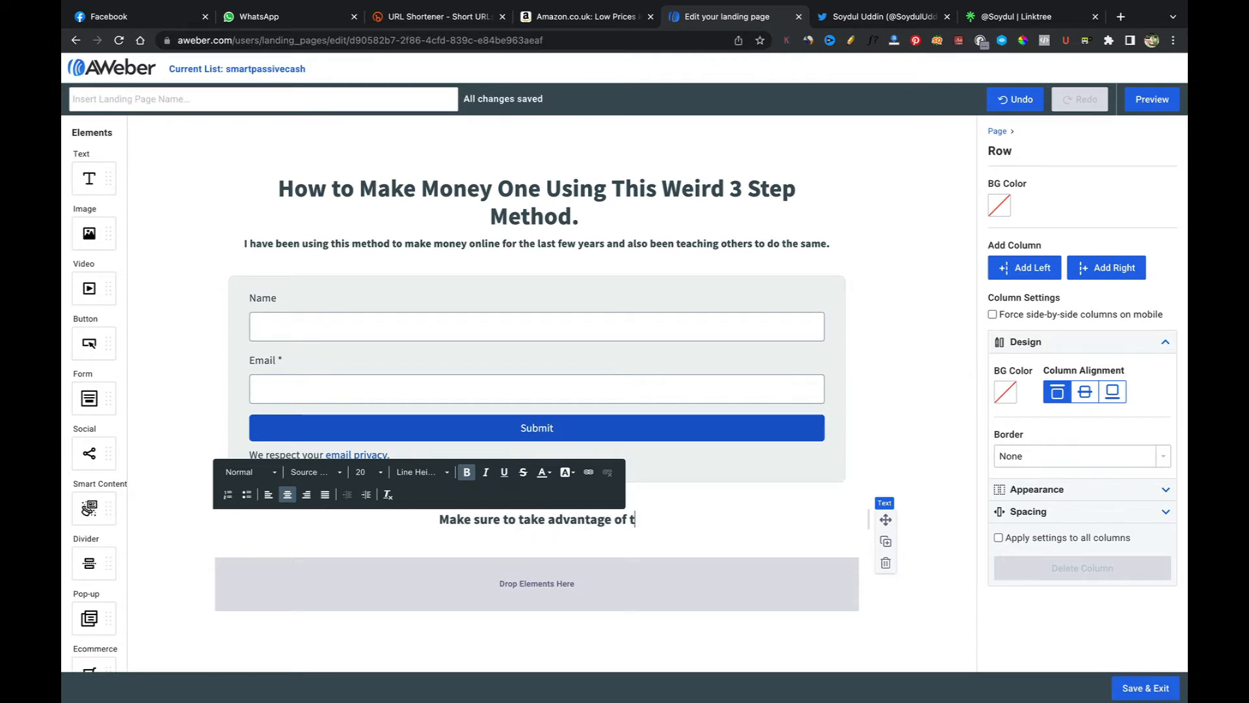
text(his free )
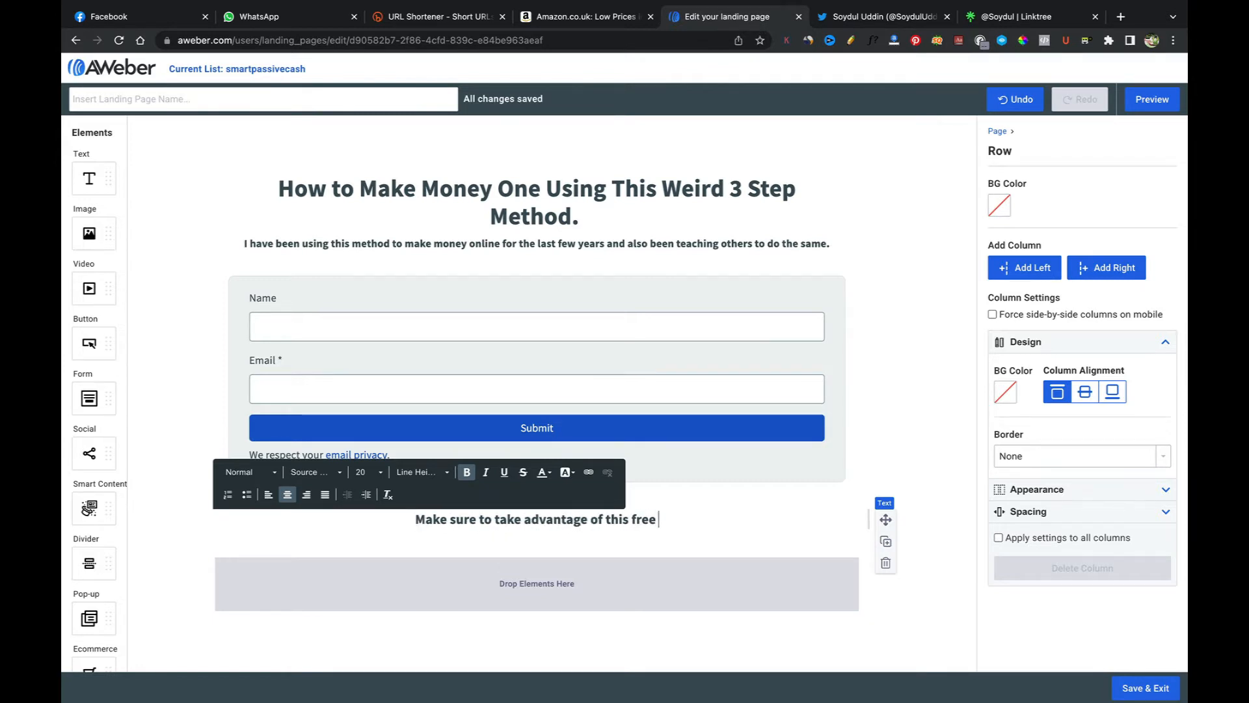
text(Trainiong)
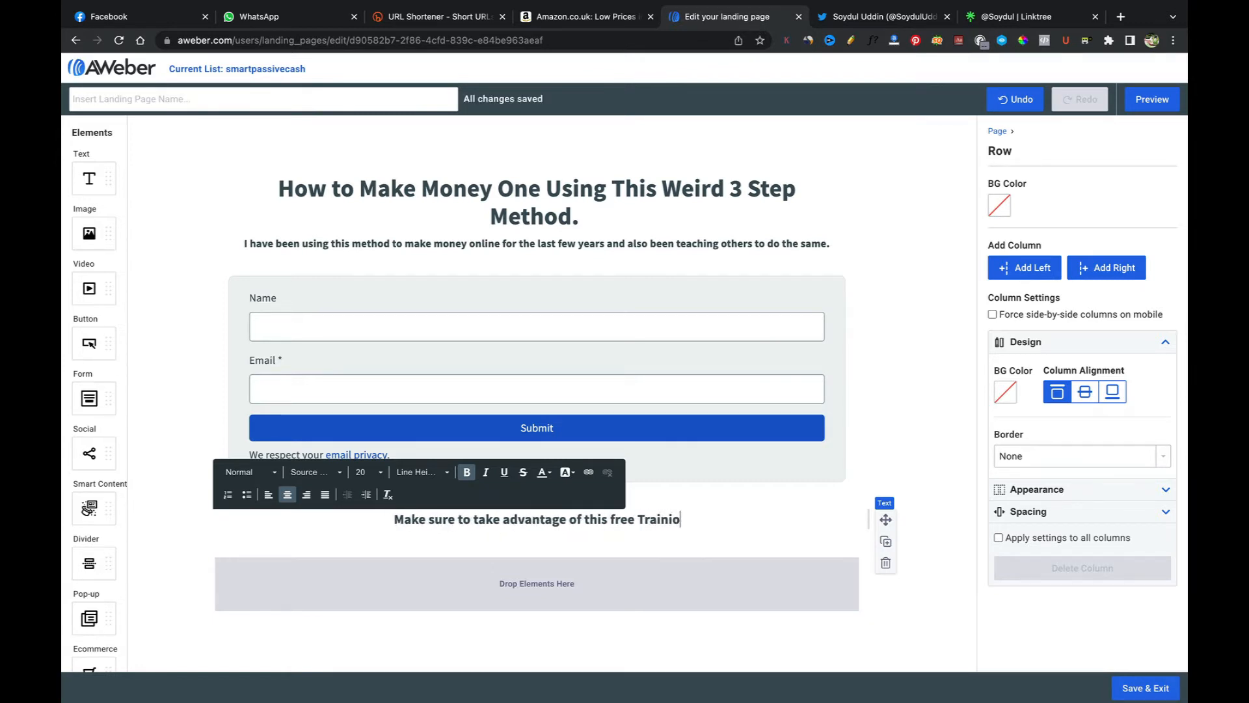
key(BackSpace)
key(BackSpace)
key(BackSpace)
key(BackSpace)
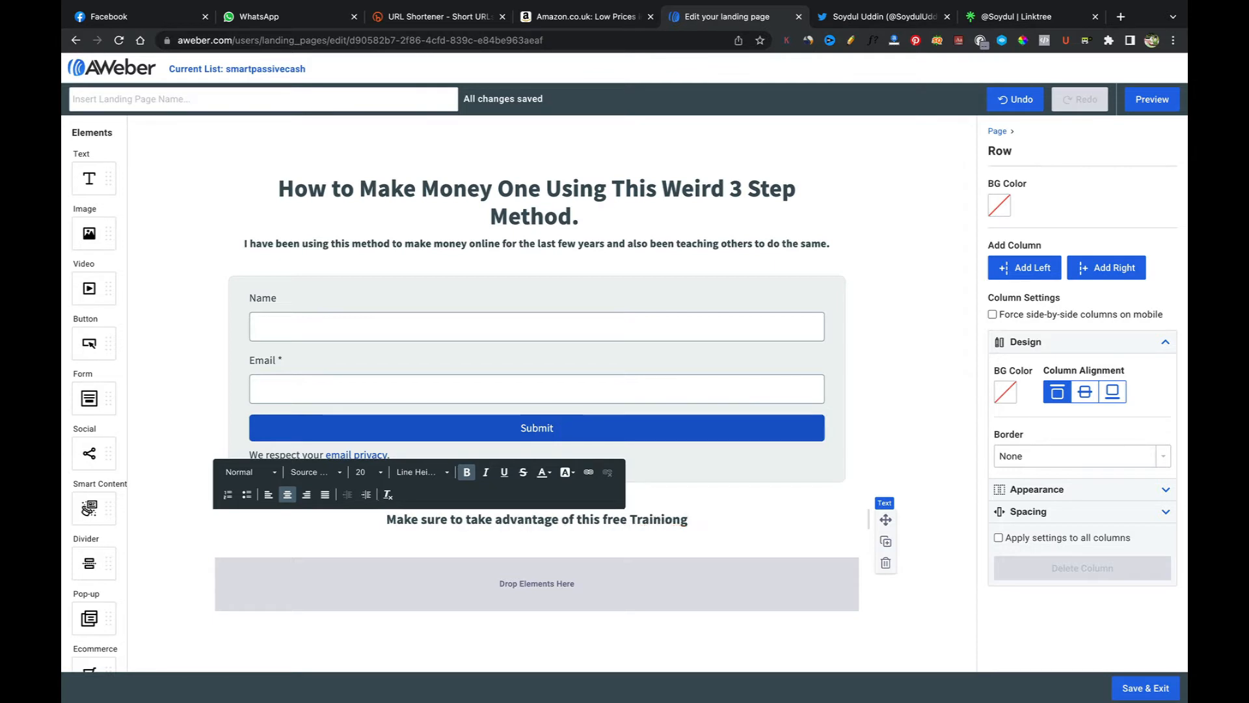
text(ng)
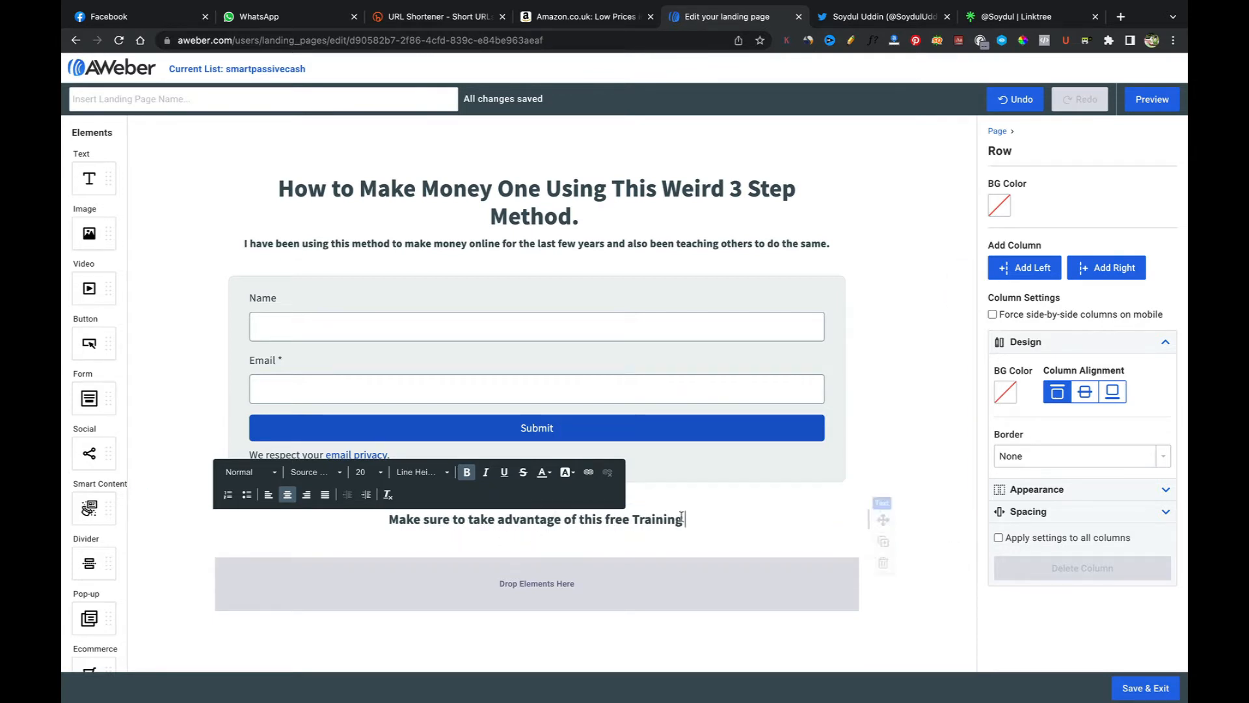
Step: Change the form's submit button text to 'Tap to get instant access to the FREE VIDEO'
click(594, 430)
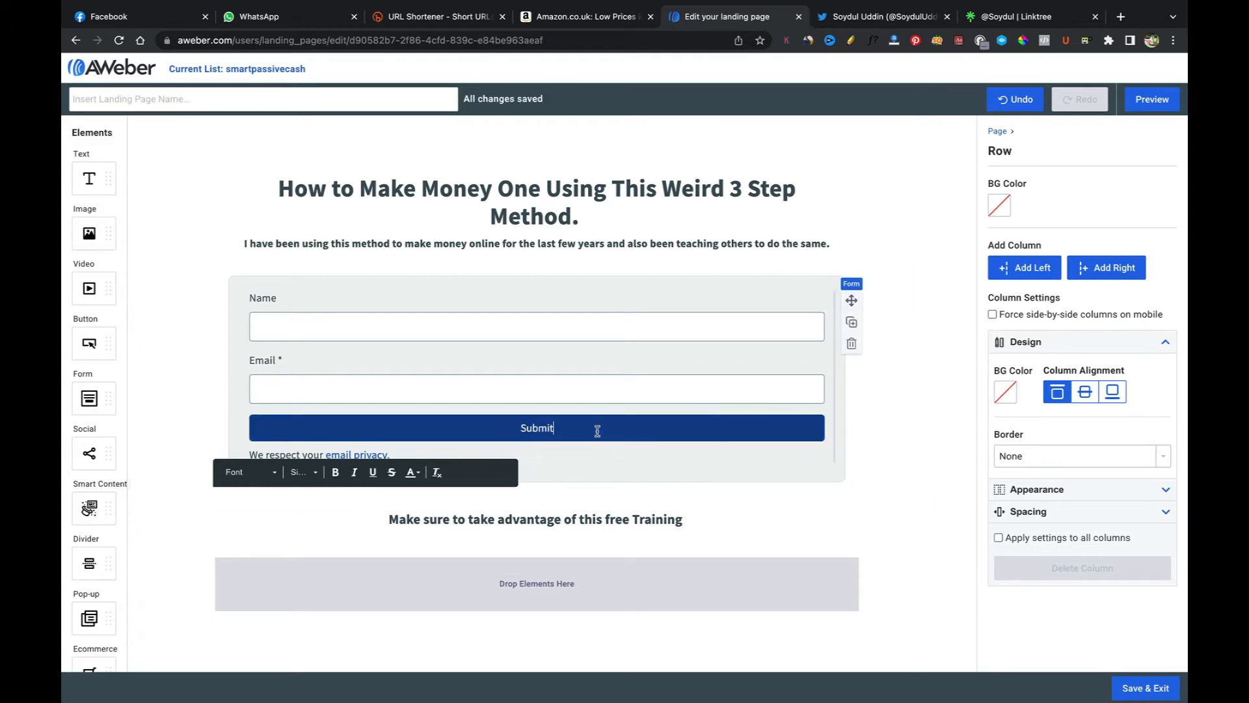
double_click(558, 428)
text(Tap to)
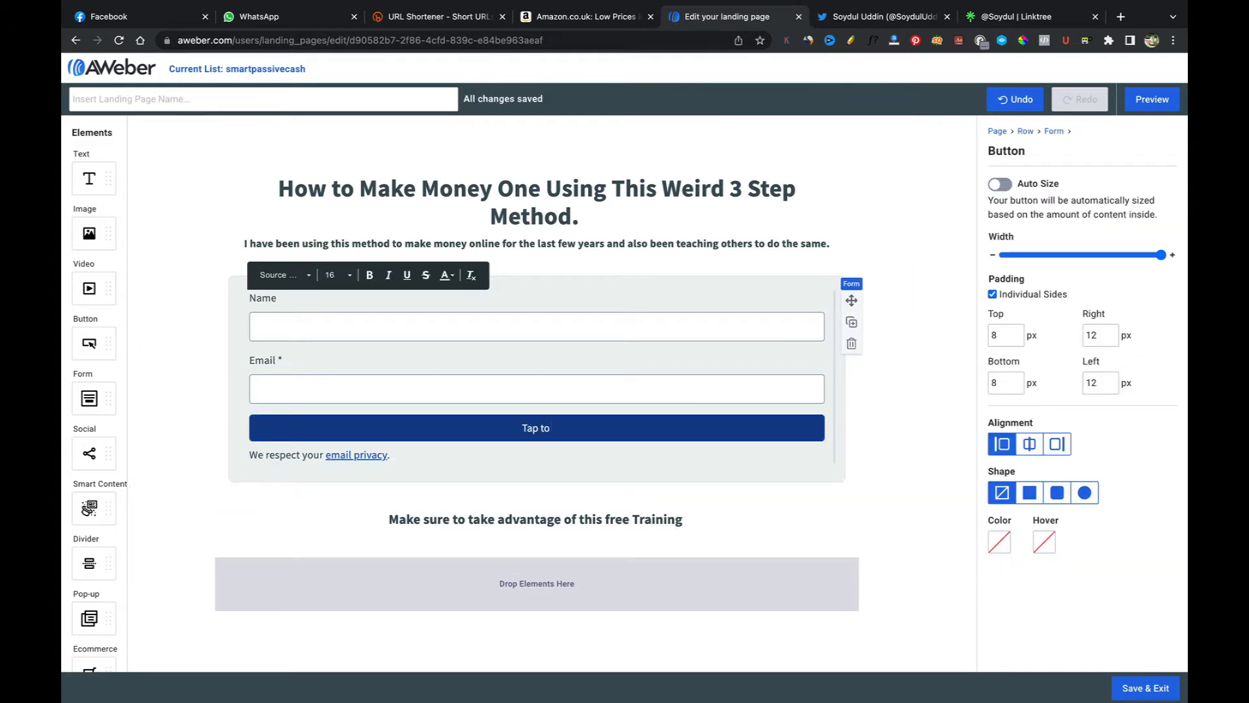
text( get instaant access to the f)
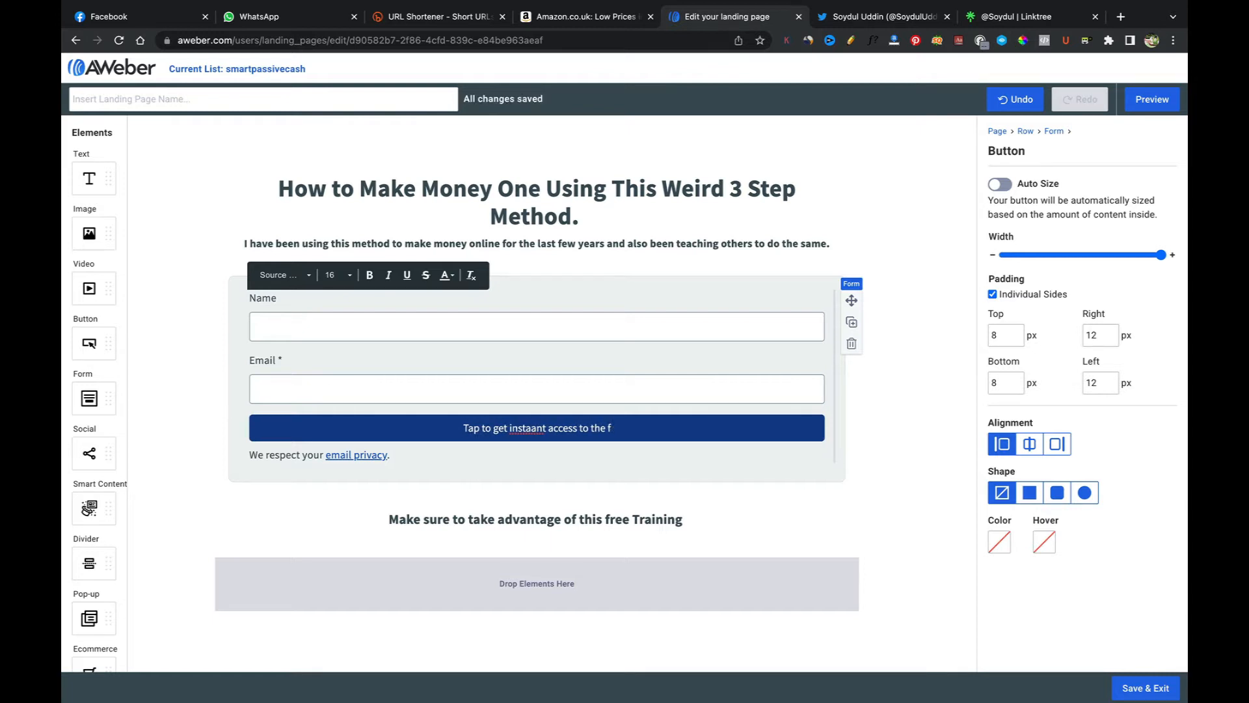
key(BackSpace)
text(FREE)
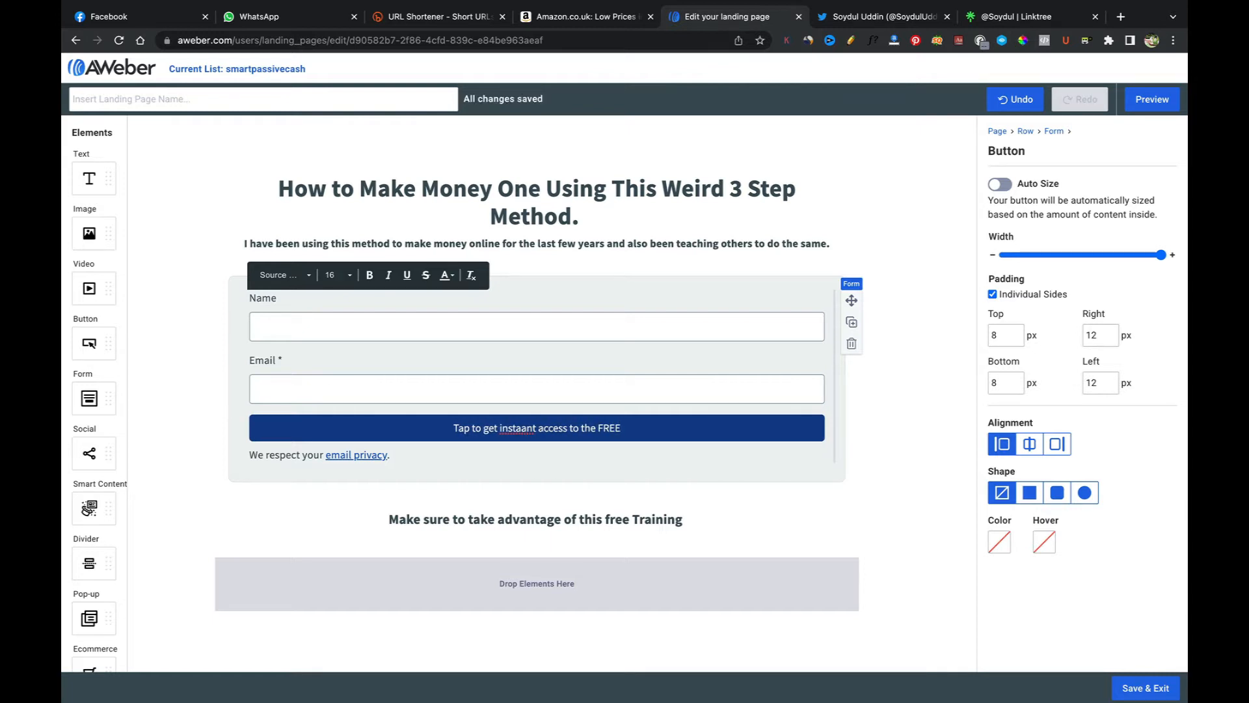
text( VIDE)
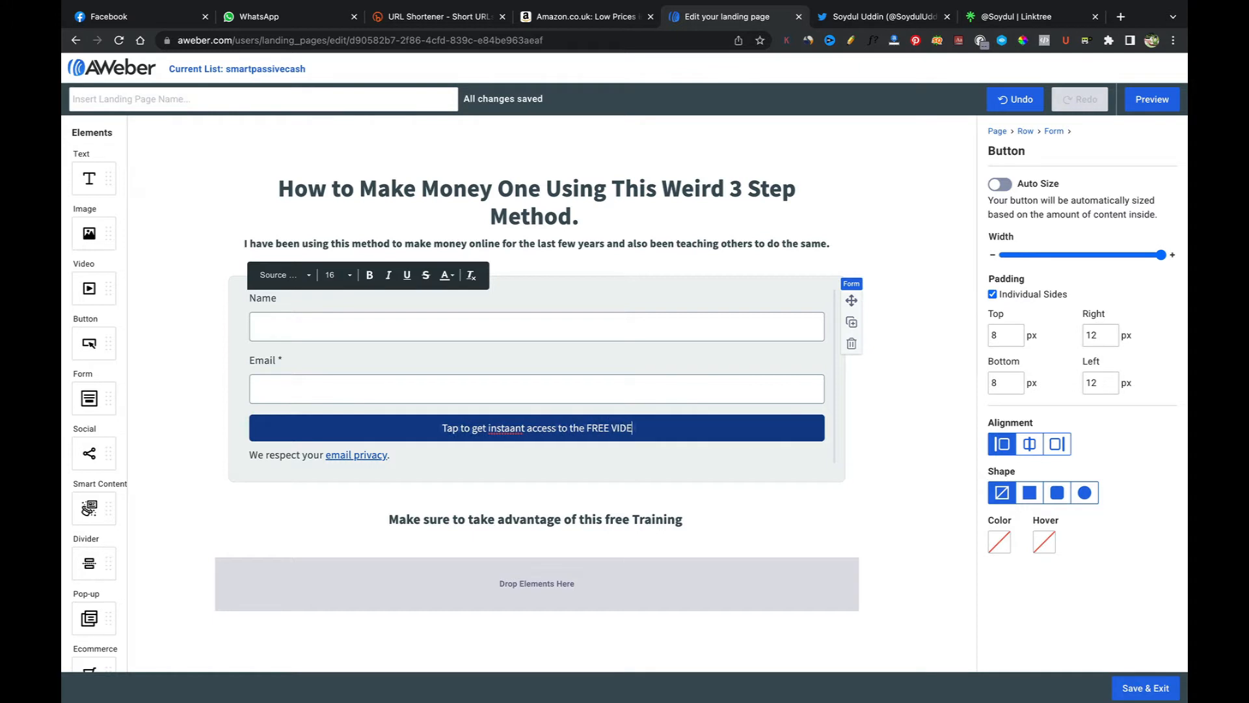
text(O)
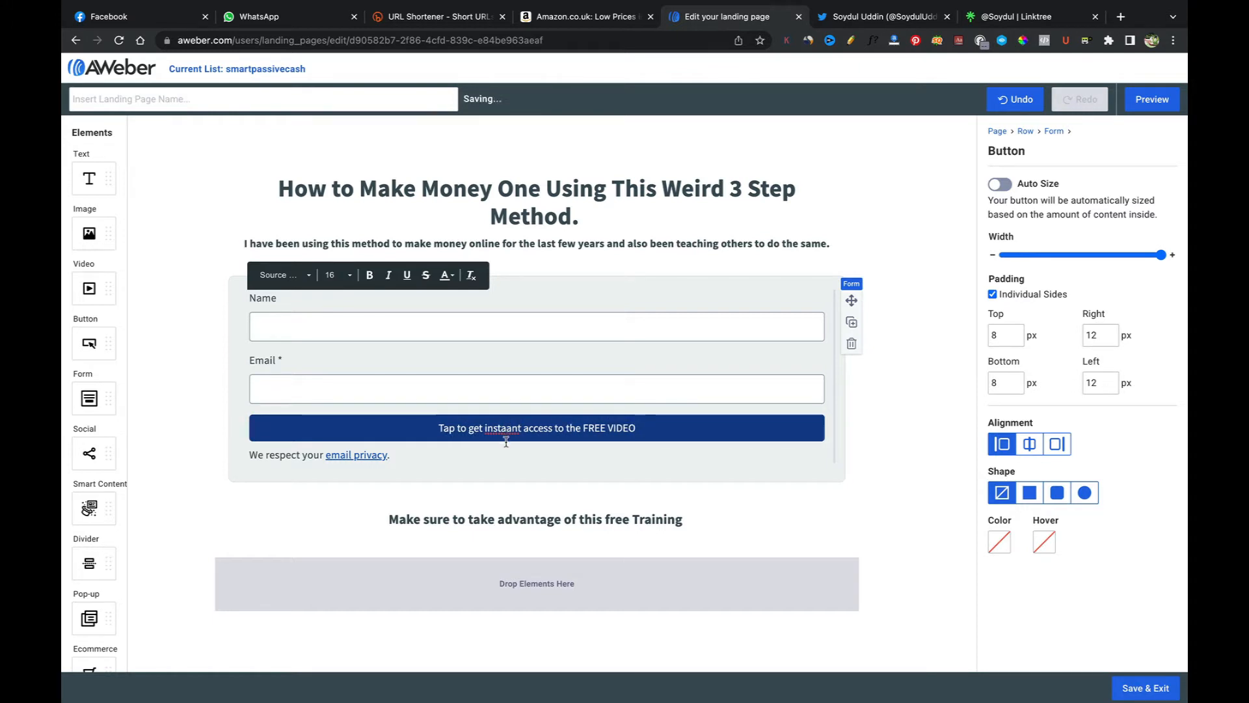
key(BackSpace)
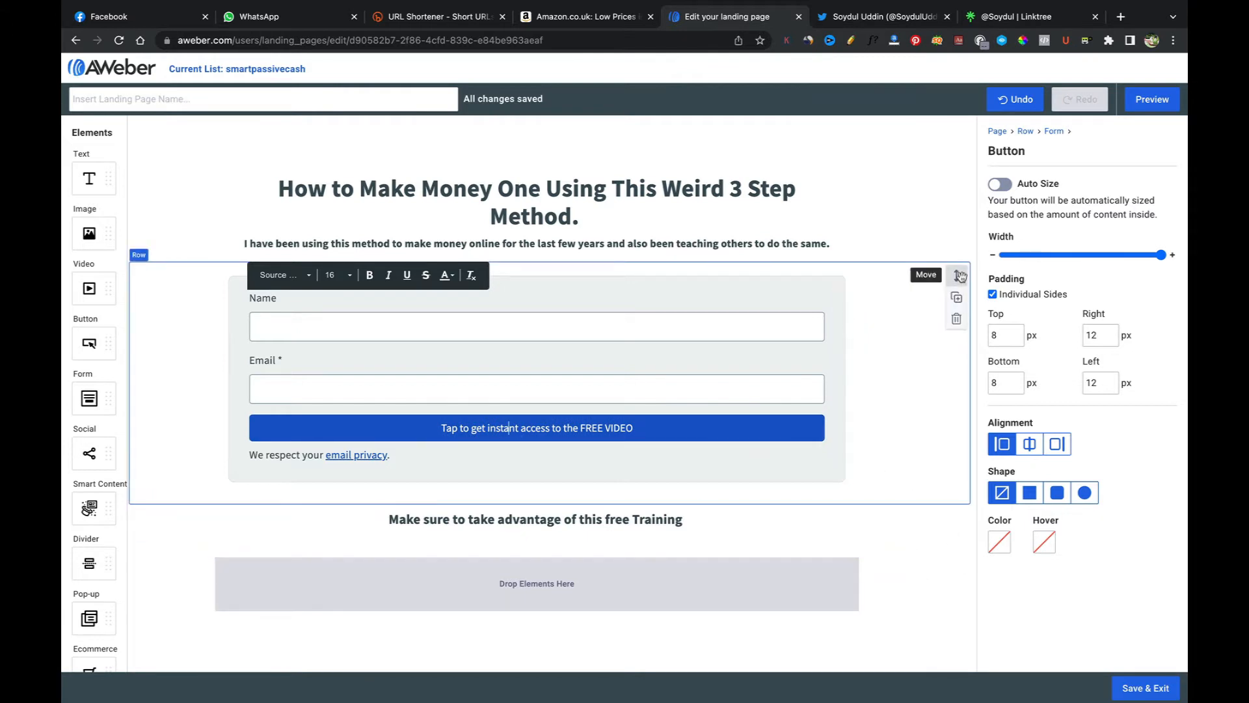
Step: Preview the landing page and return to the editor
click(1147, 106)
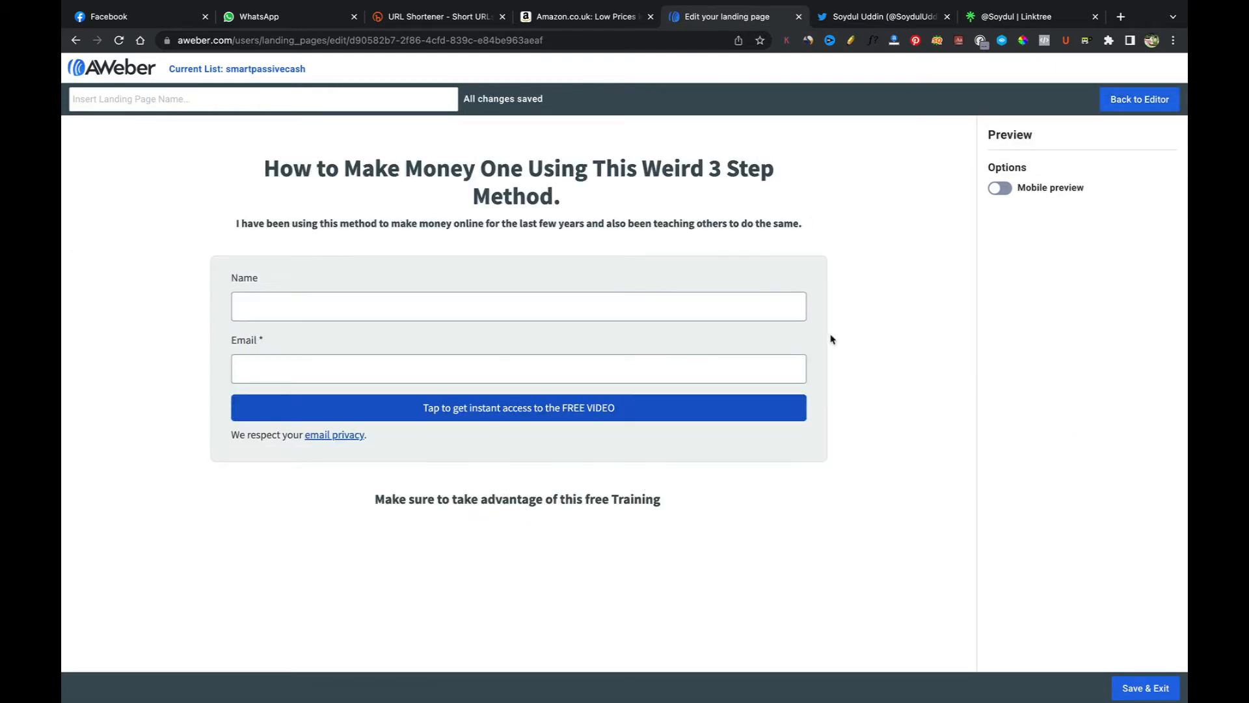
click(1123, 99)
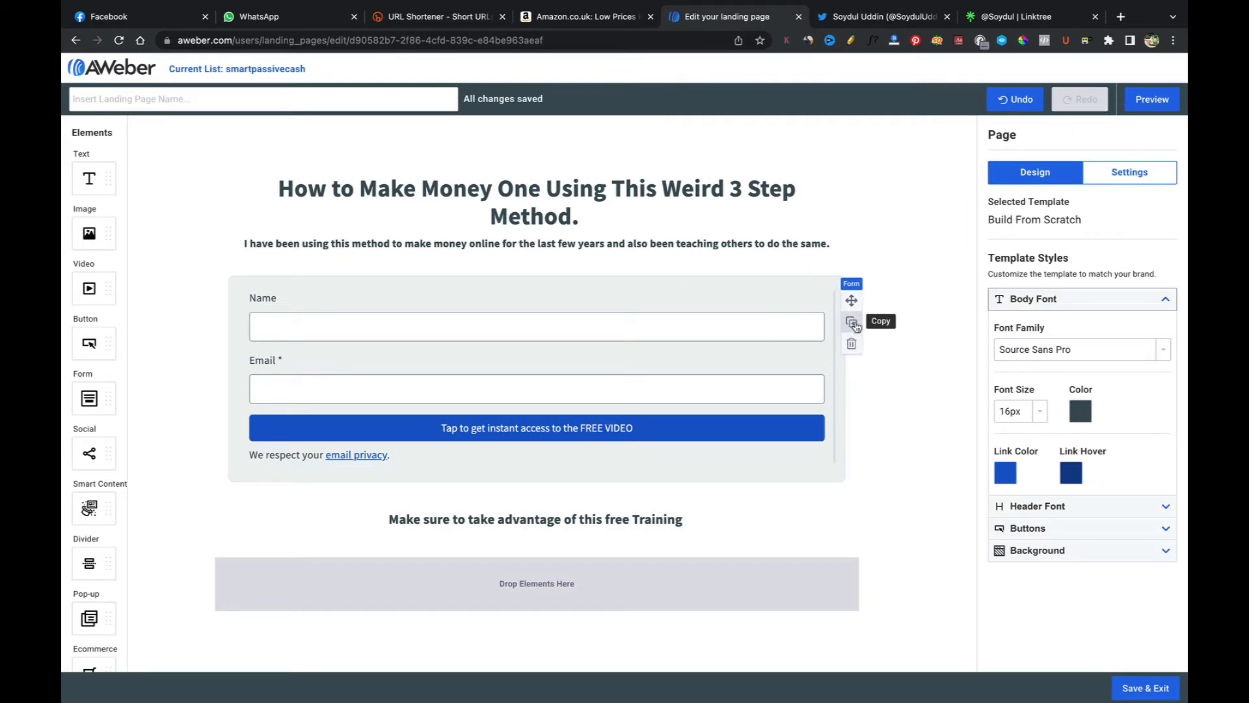
Step: Add a Mobile Number field to the signup form and remove it again
click(804, 299)
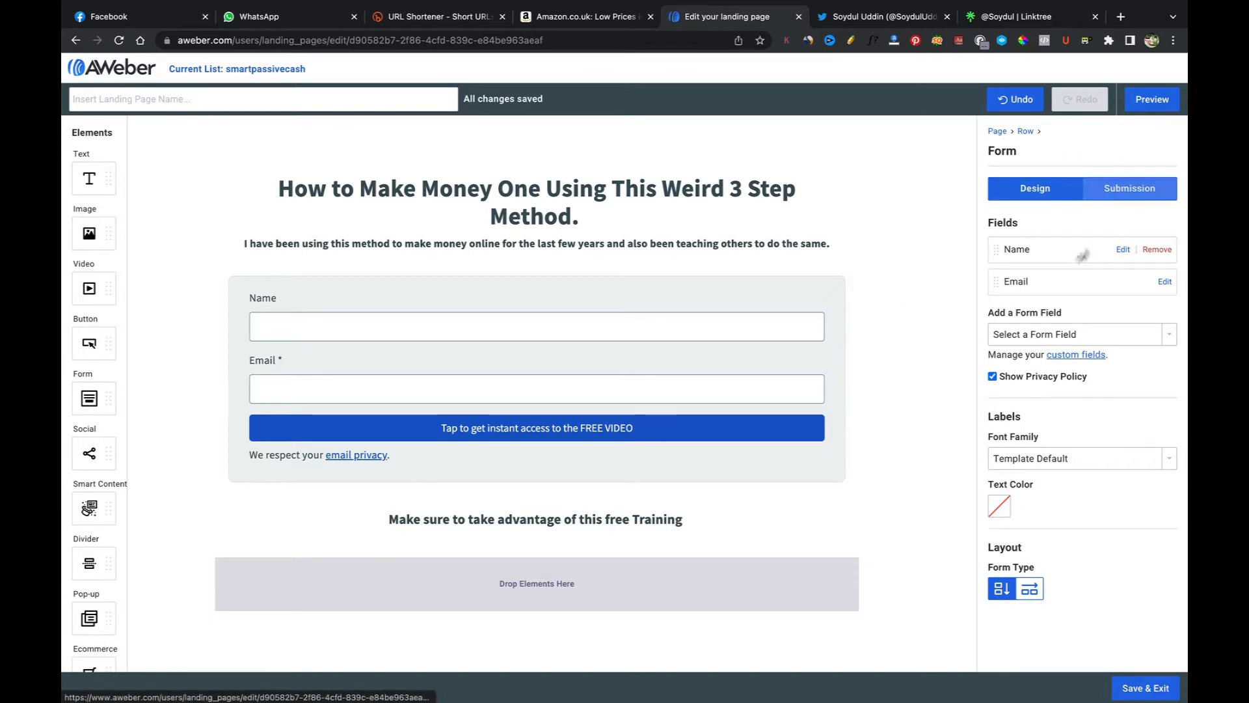
click(1061, 335)
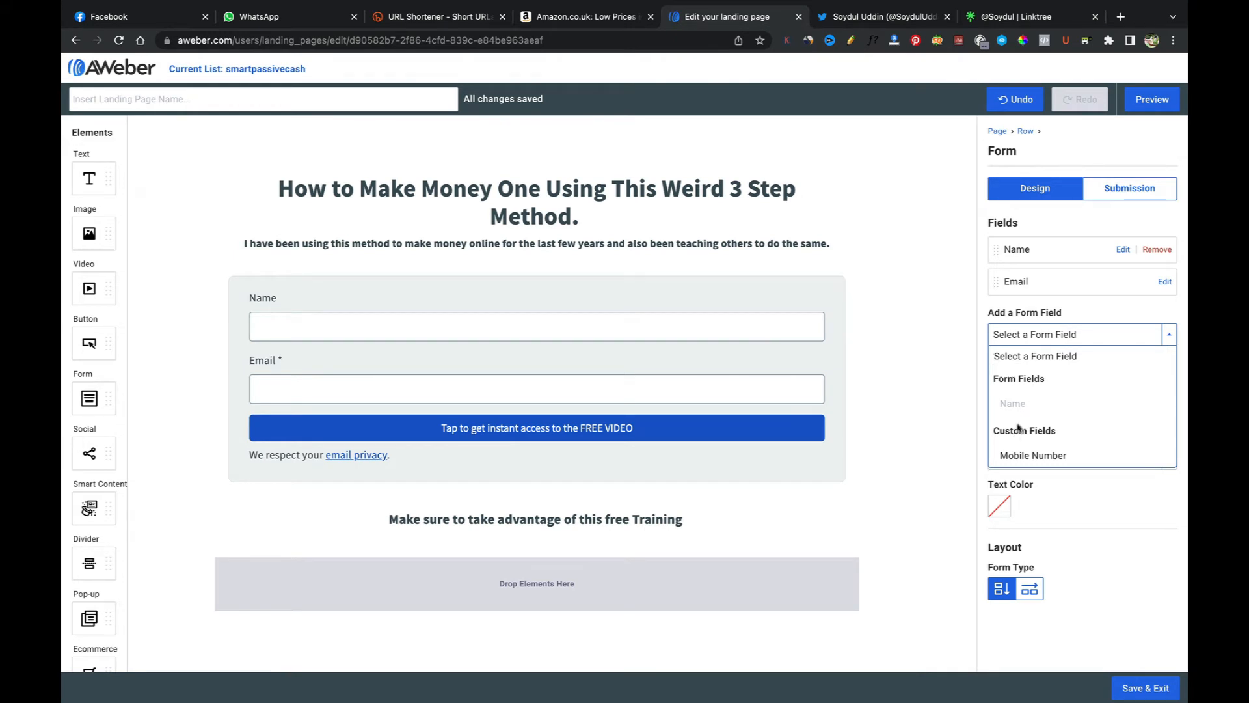
click(1018, 456)
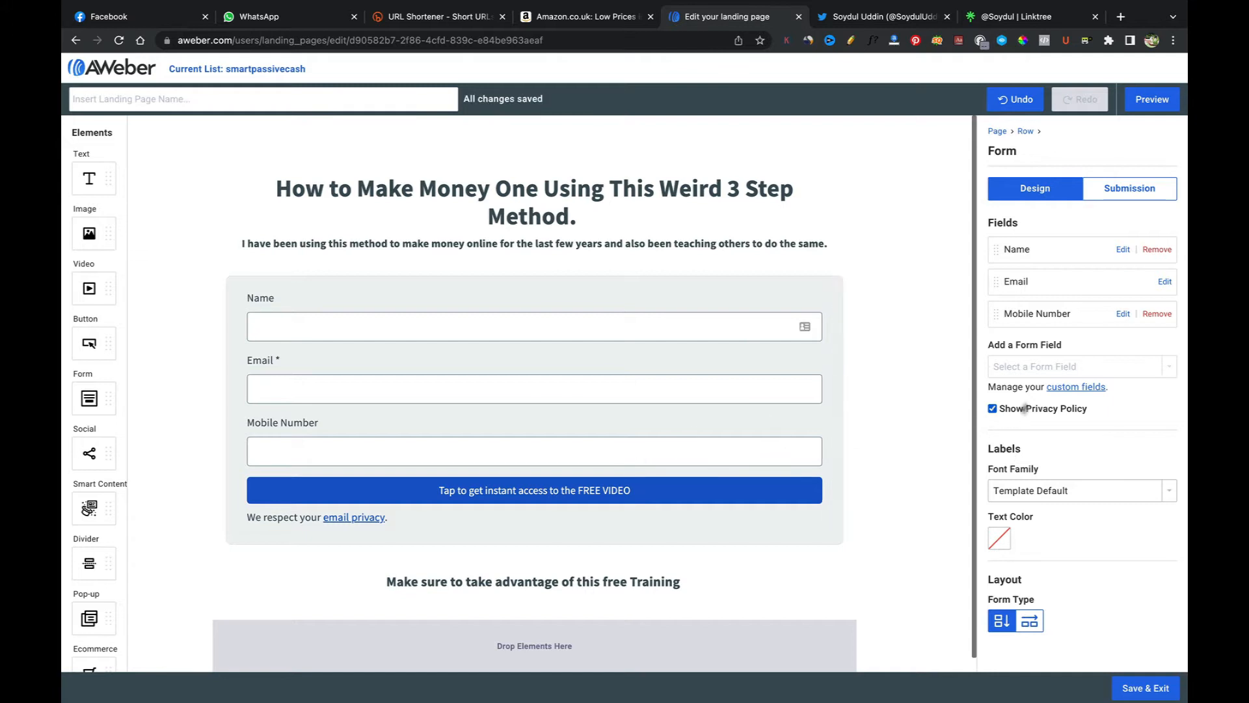
click(1157, 315)
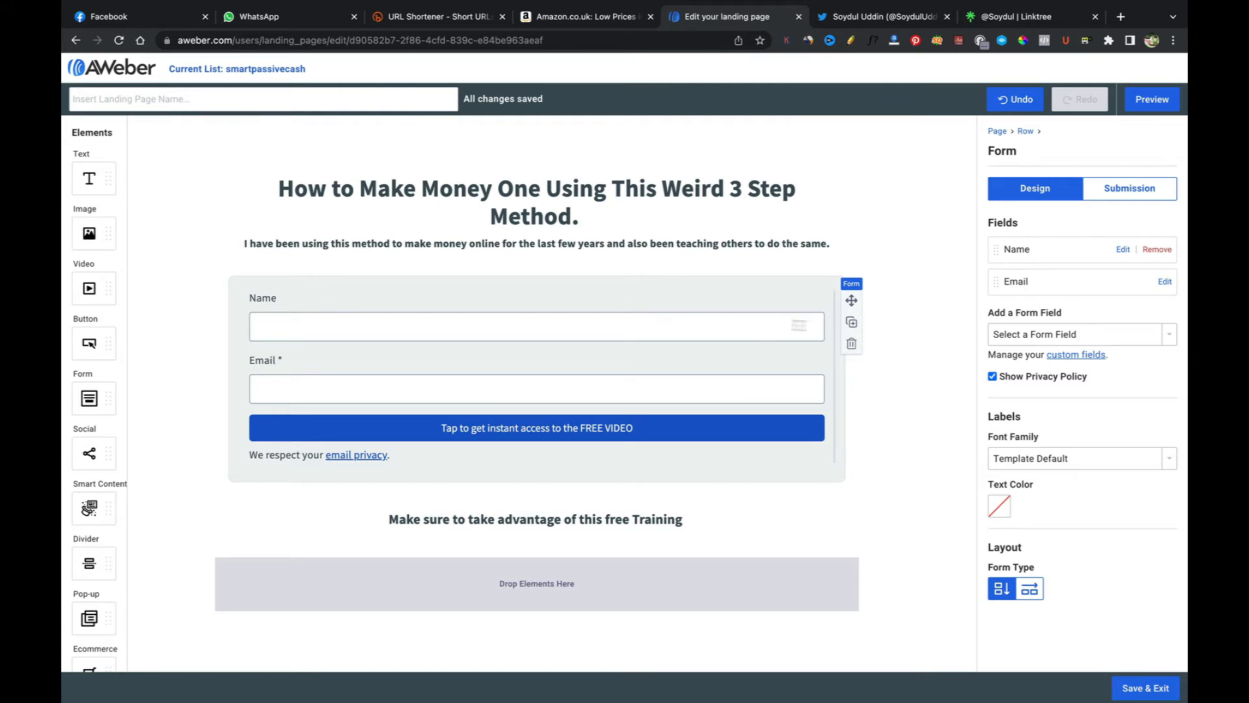
Step: Preview the landing page again and go back to the editor
click(1150, 100)
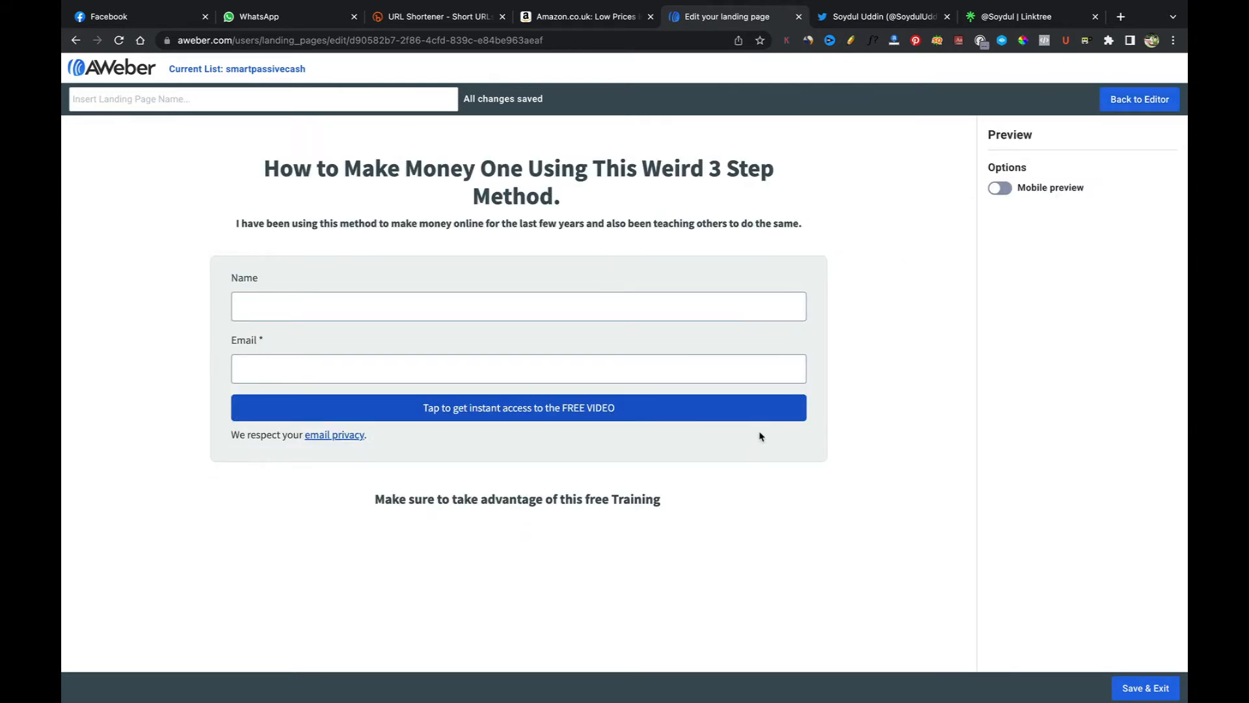
click(1140, 100)
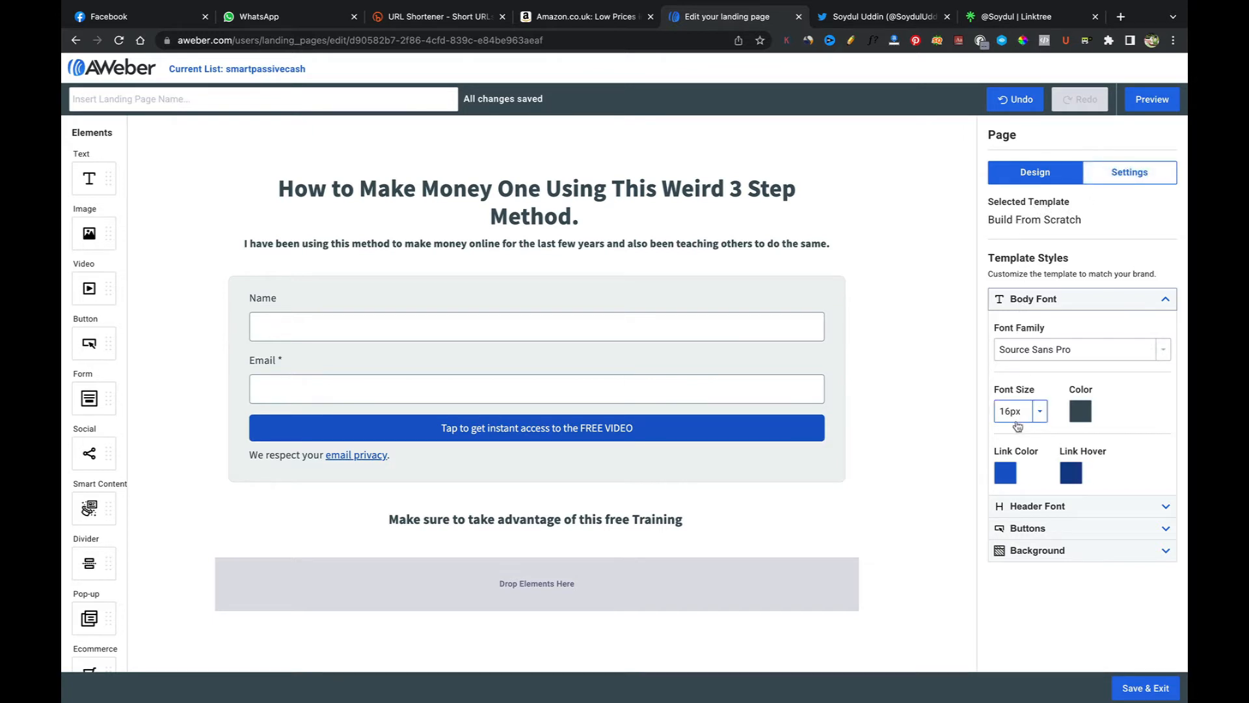
Step: Set the page background to the stock image of a team meeting from the image gallery
click(1034, 551)
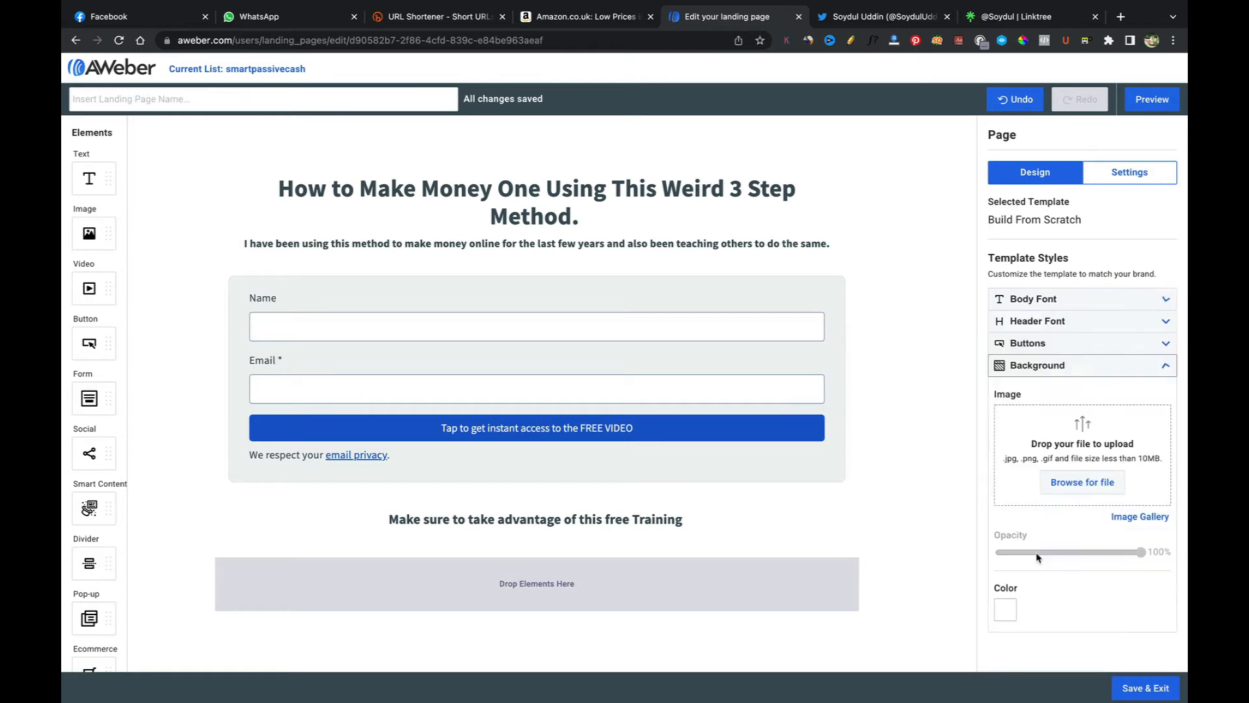
click(1065, 487)
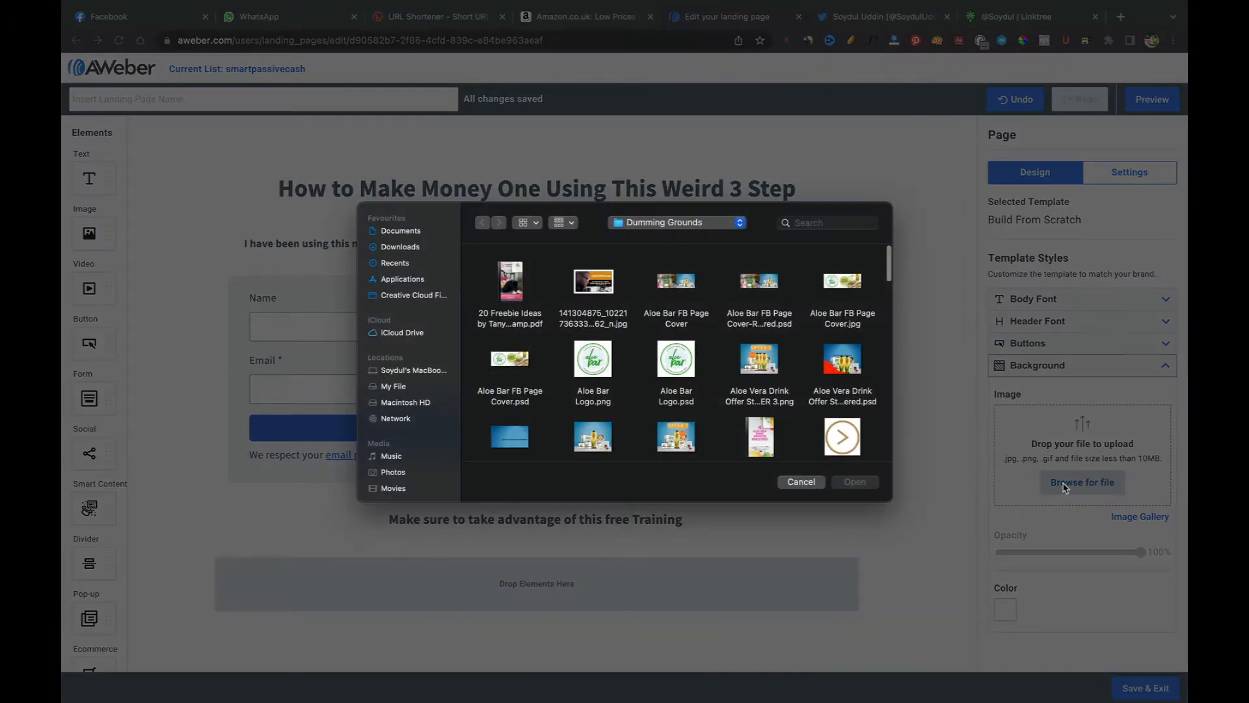
click(811, 487)
click(1122, 519)
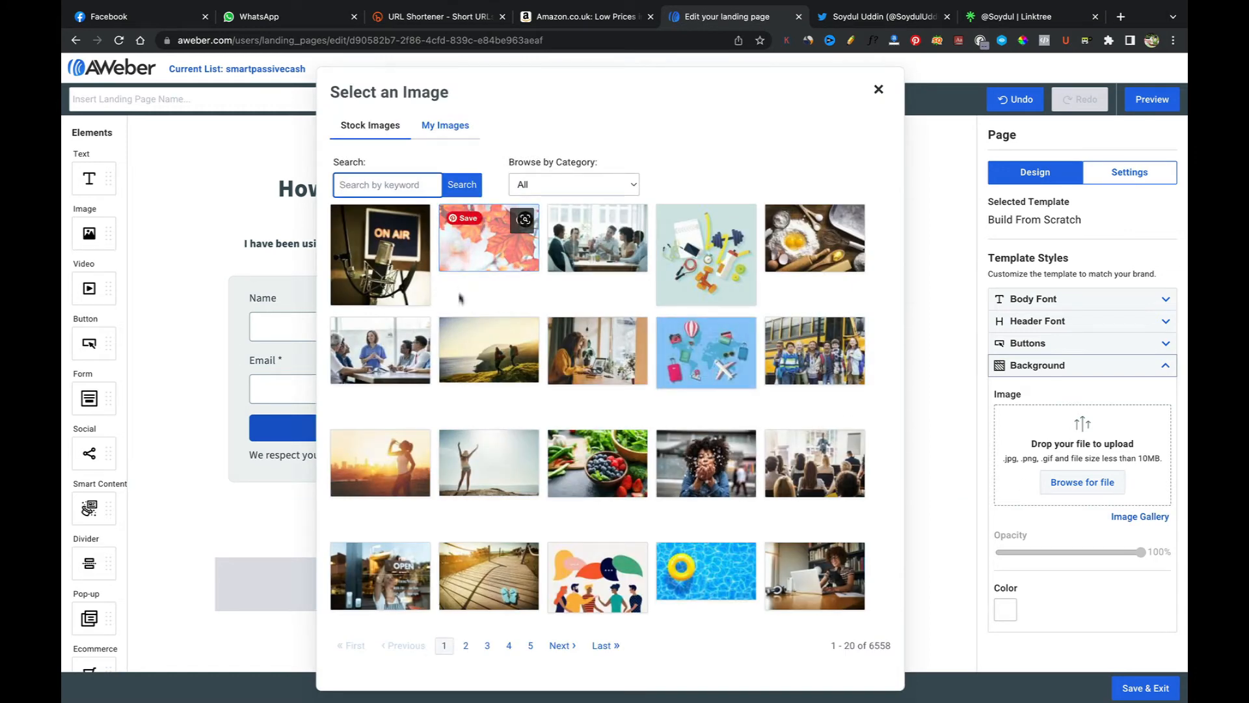
click(606, 260)
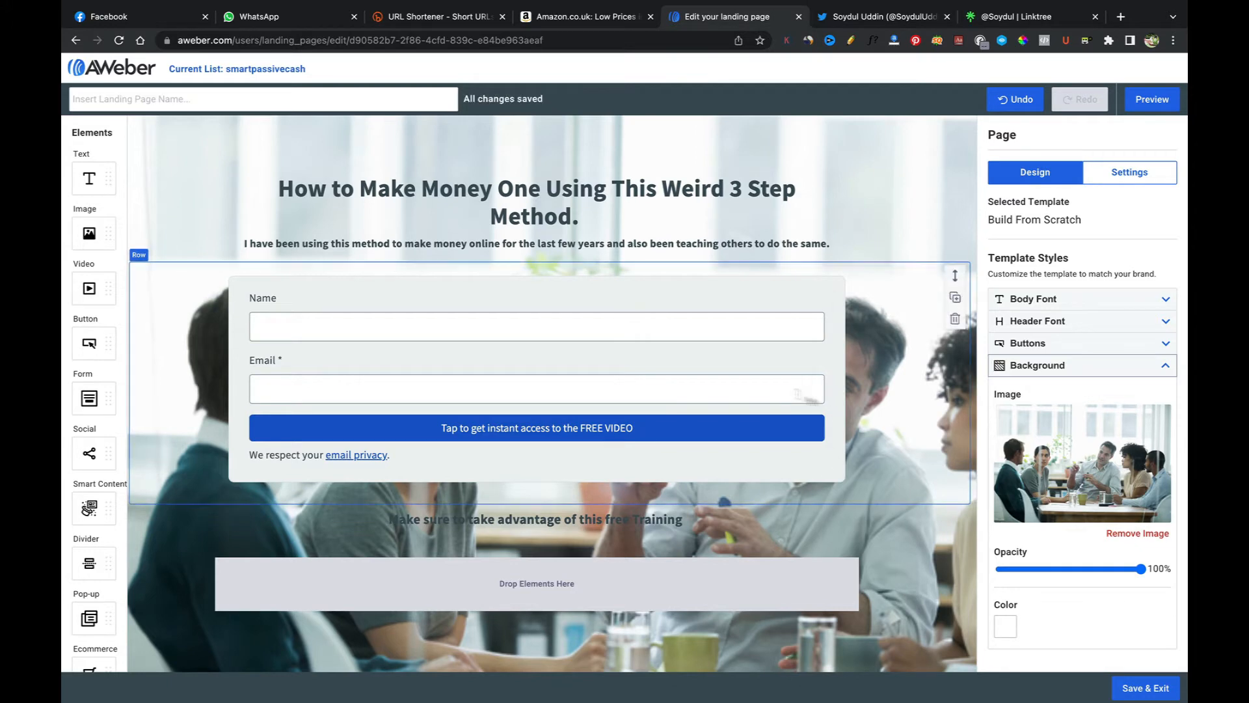
Step: Preview the landing page with its new background and return to the editor
click(1144, 105)
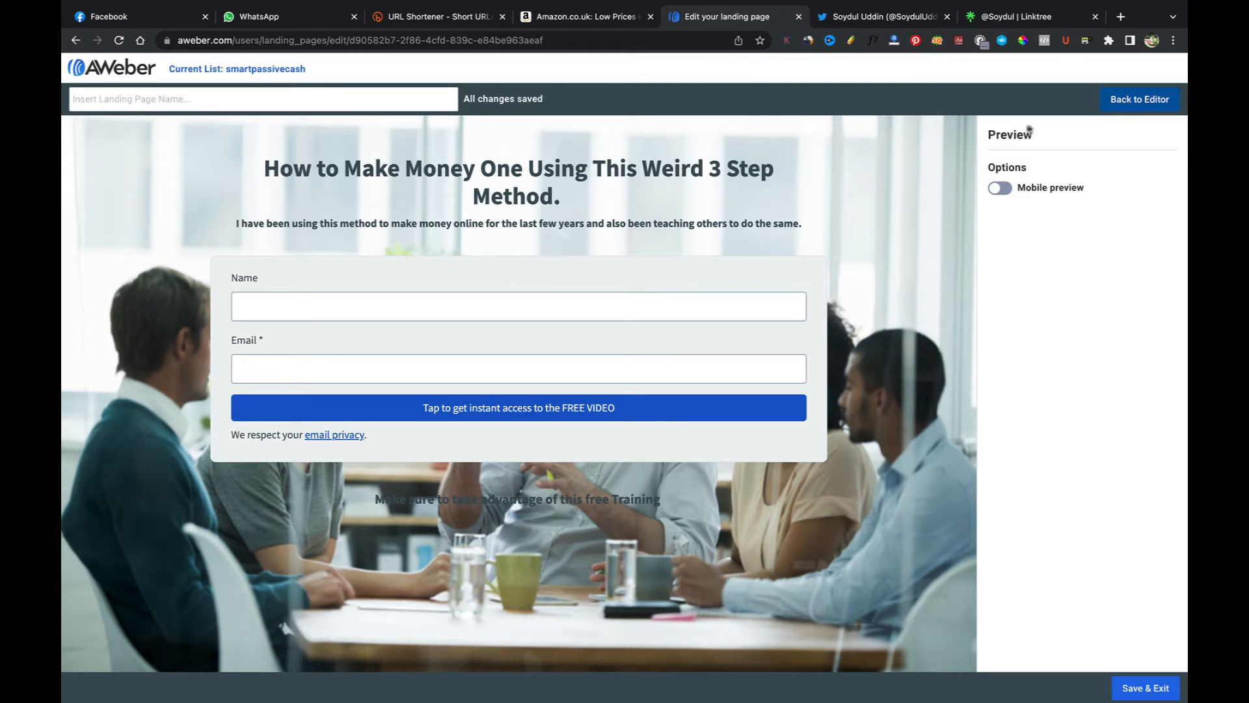
click(1135, 99)
mouse_move(731, 293)
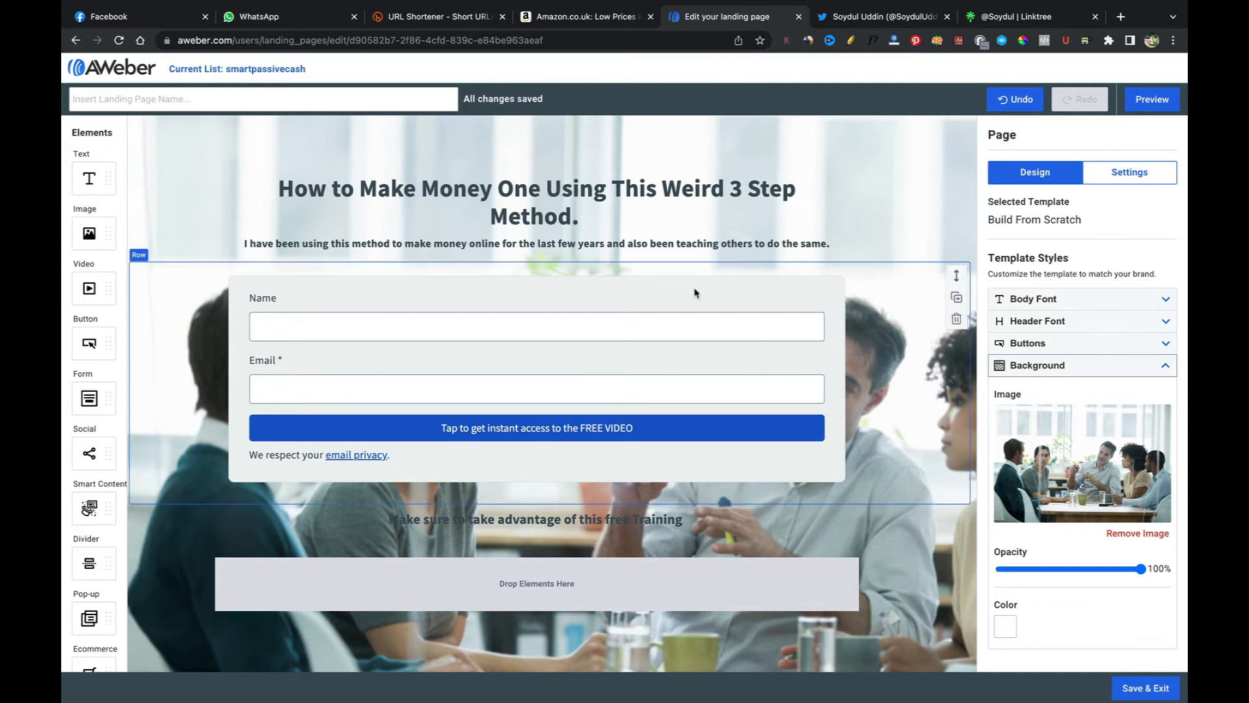
Step: Set the heading's font size to 72
click(579, 211)
drag(579, 215, 270, 183)
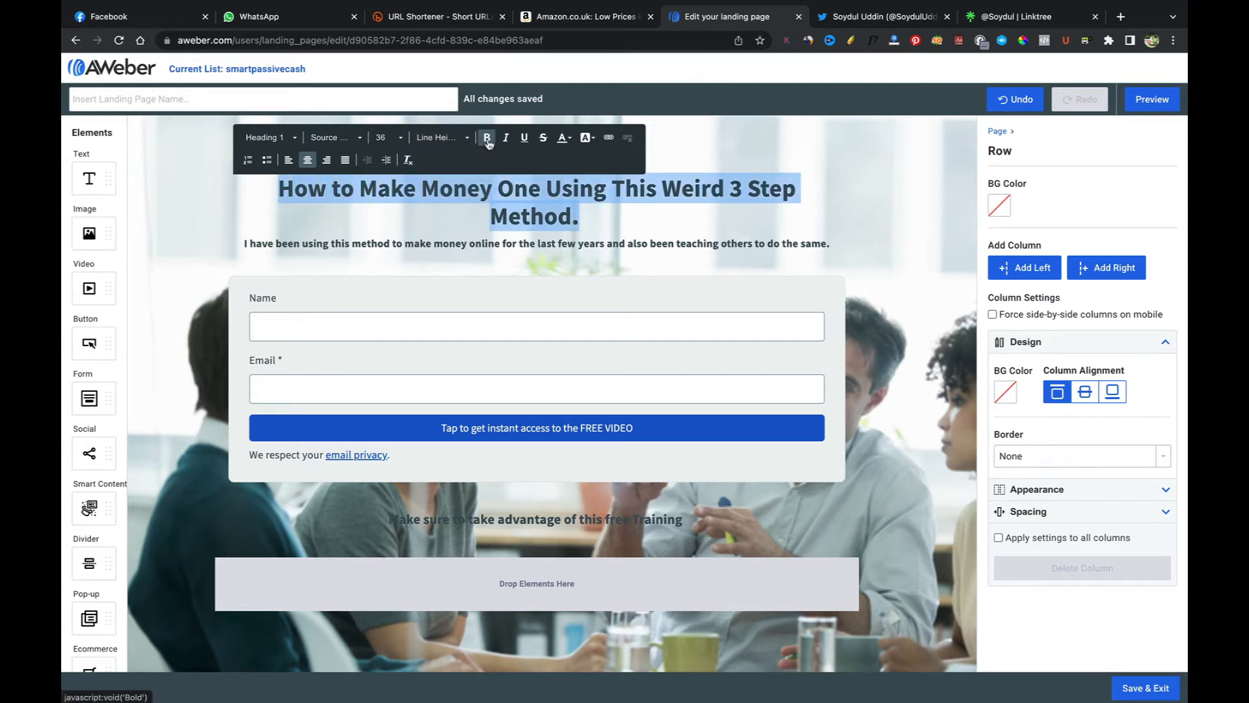
click(402, 139)
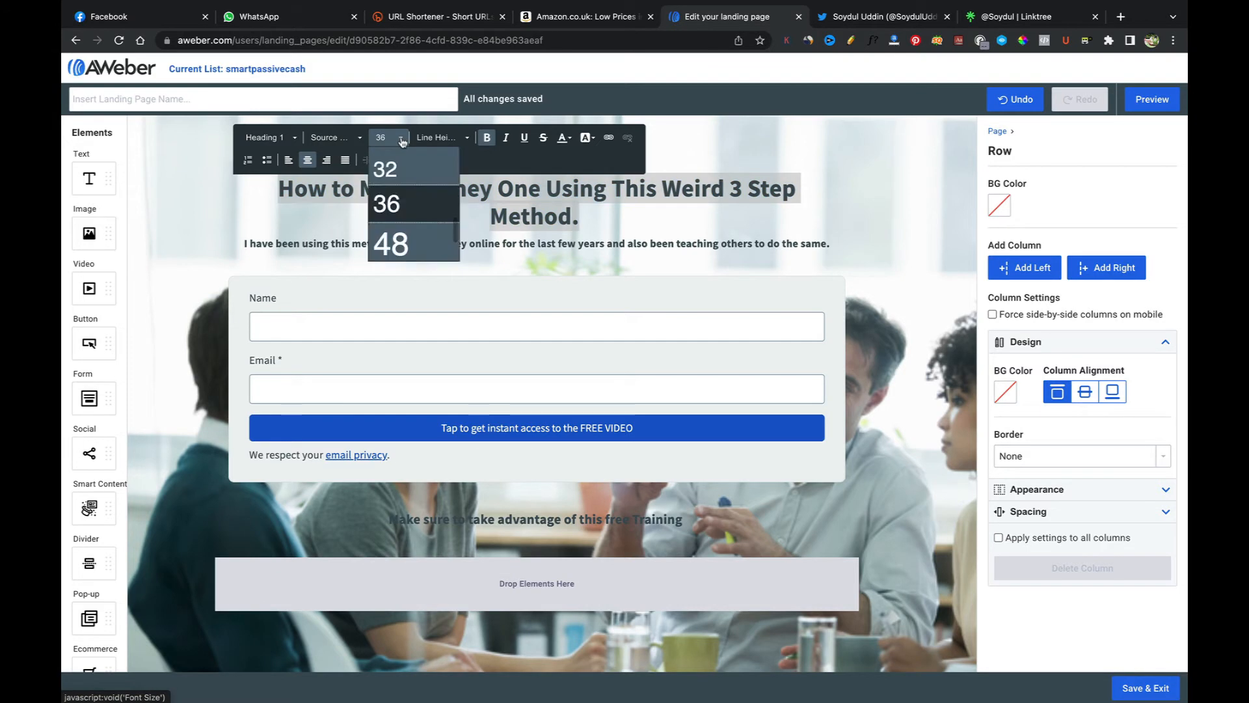
click(391, 243)
click(402, 139)
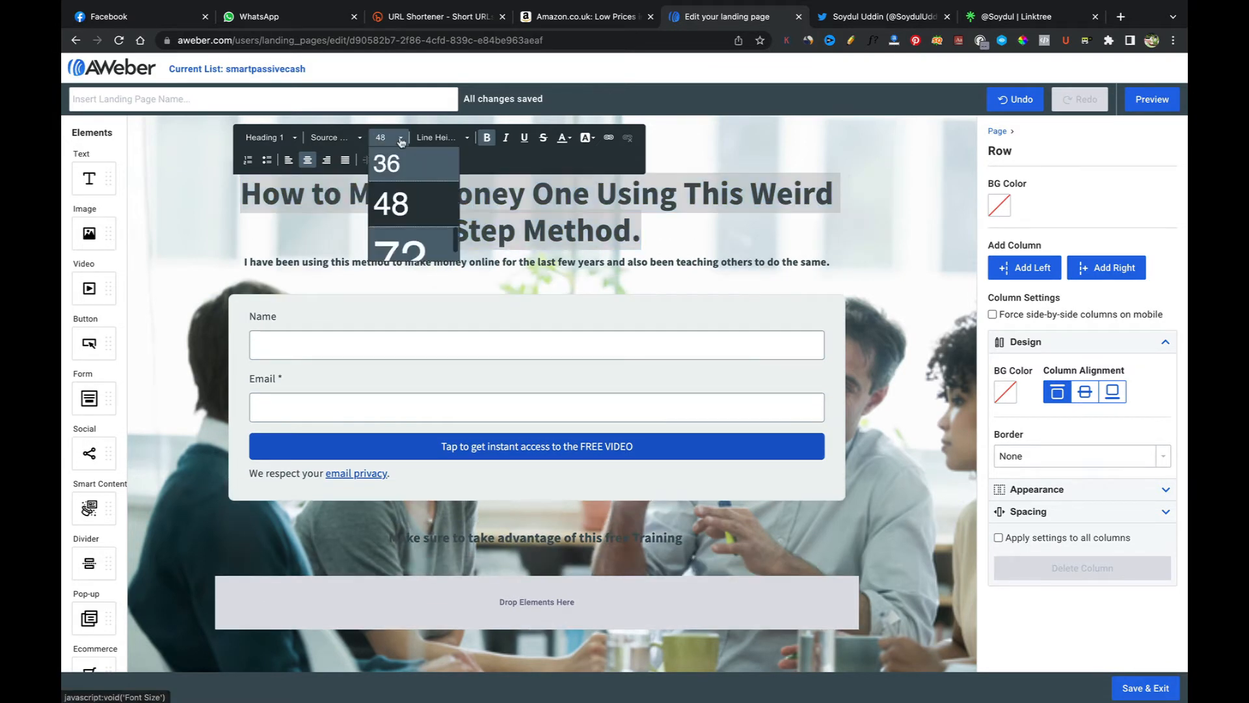
click(400, 246)
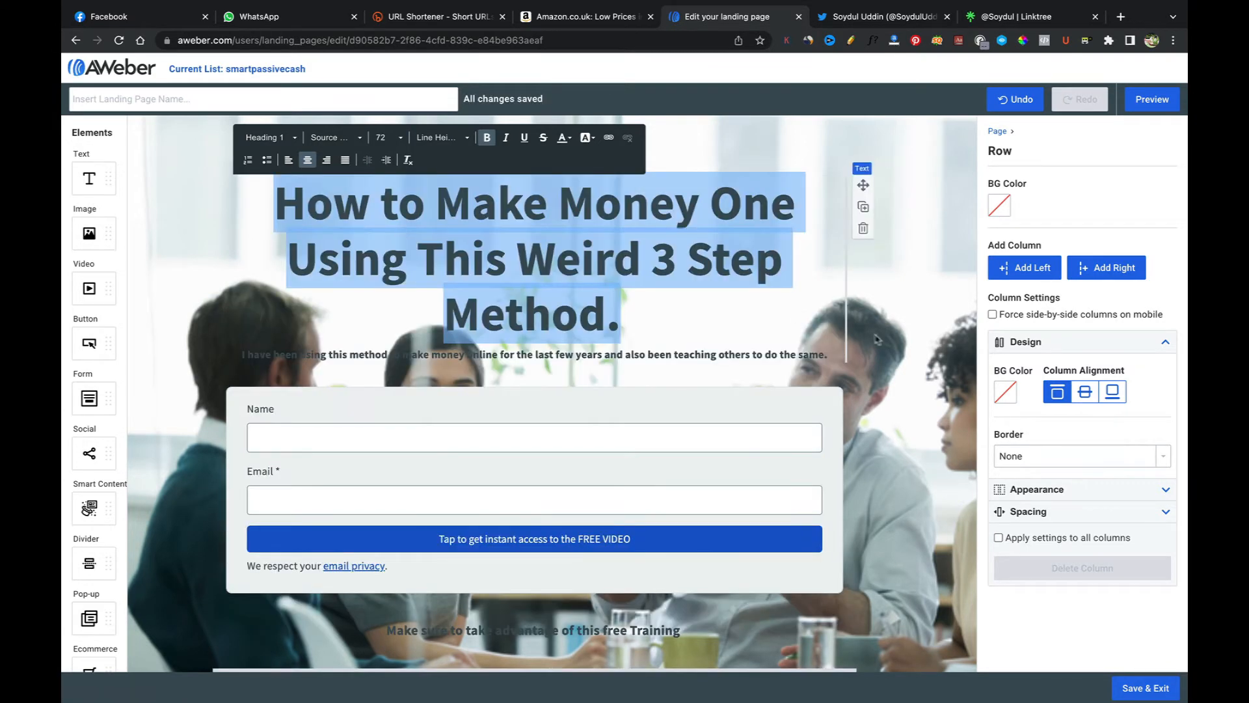
click(891, 348)
Step: Change the word "One" in the heading to "Online"
click(658, 326)
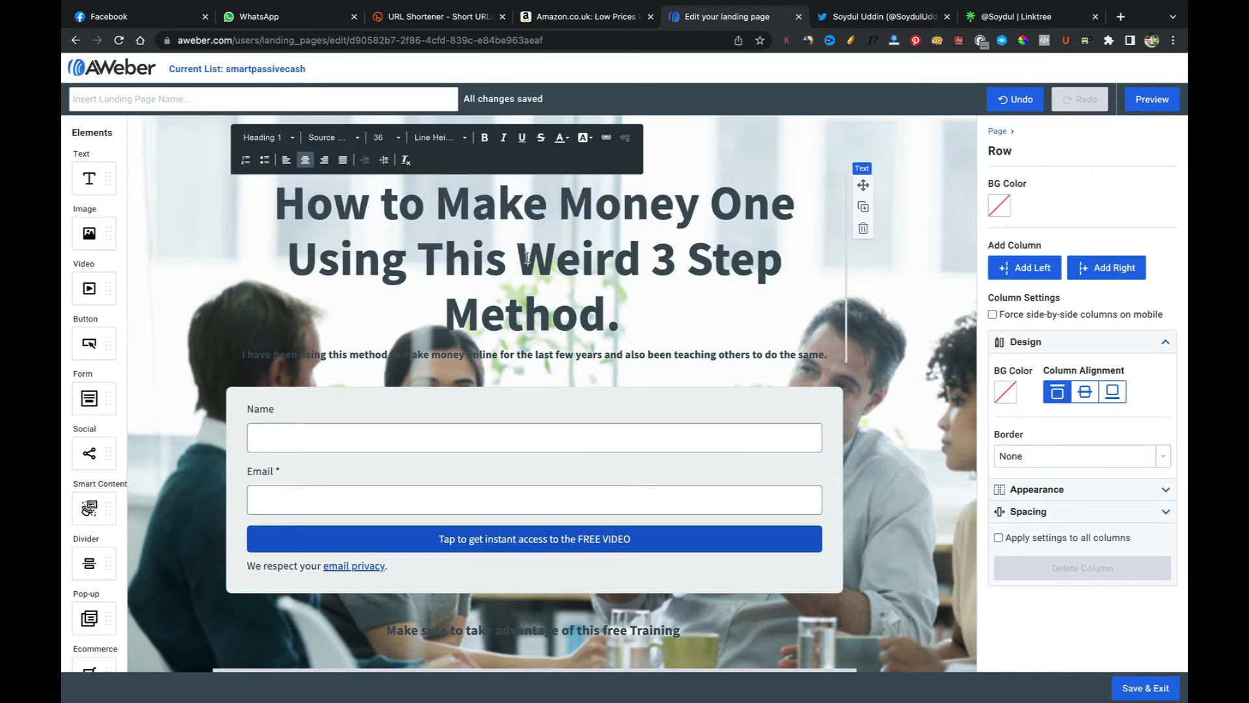
drag(525, 259, 604, 306)
click(658, 294)
click(790, 206)
key(BackSpace)
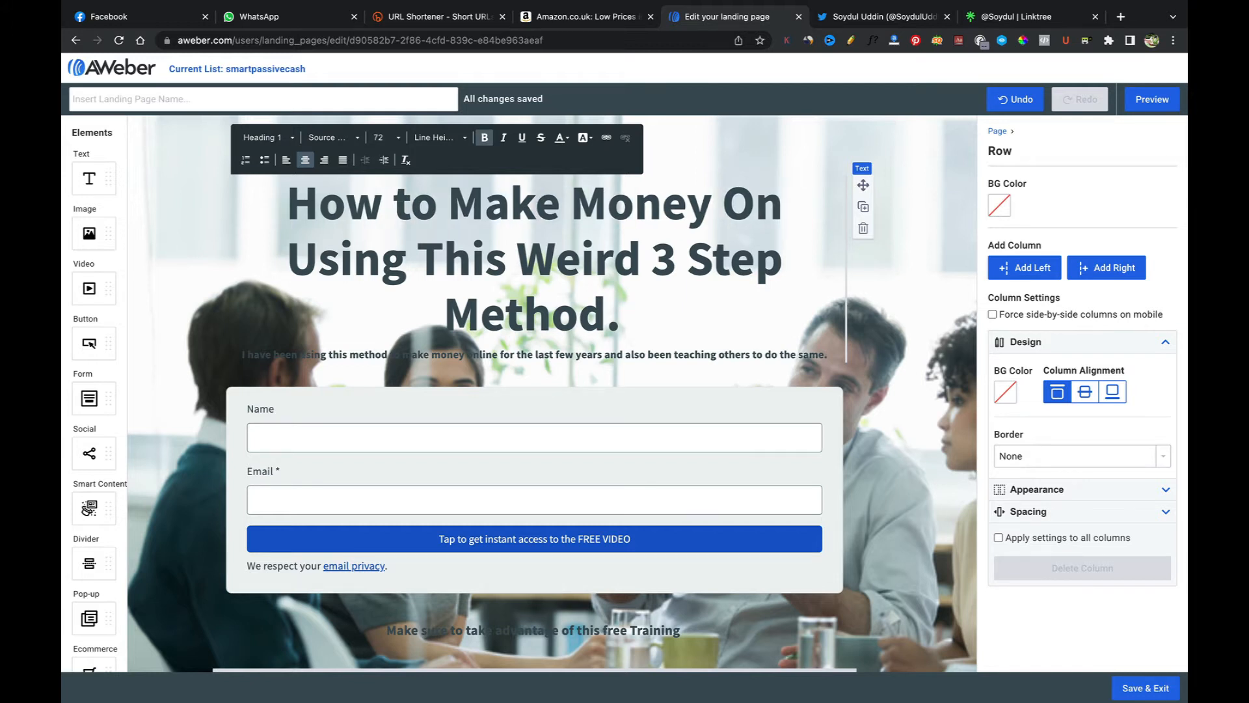
text(Line)
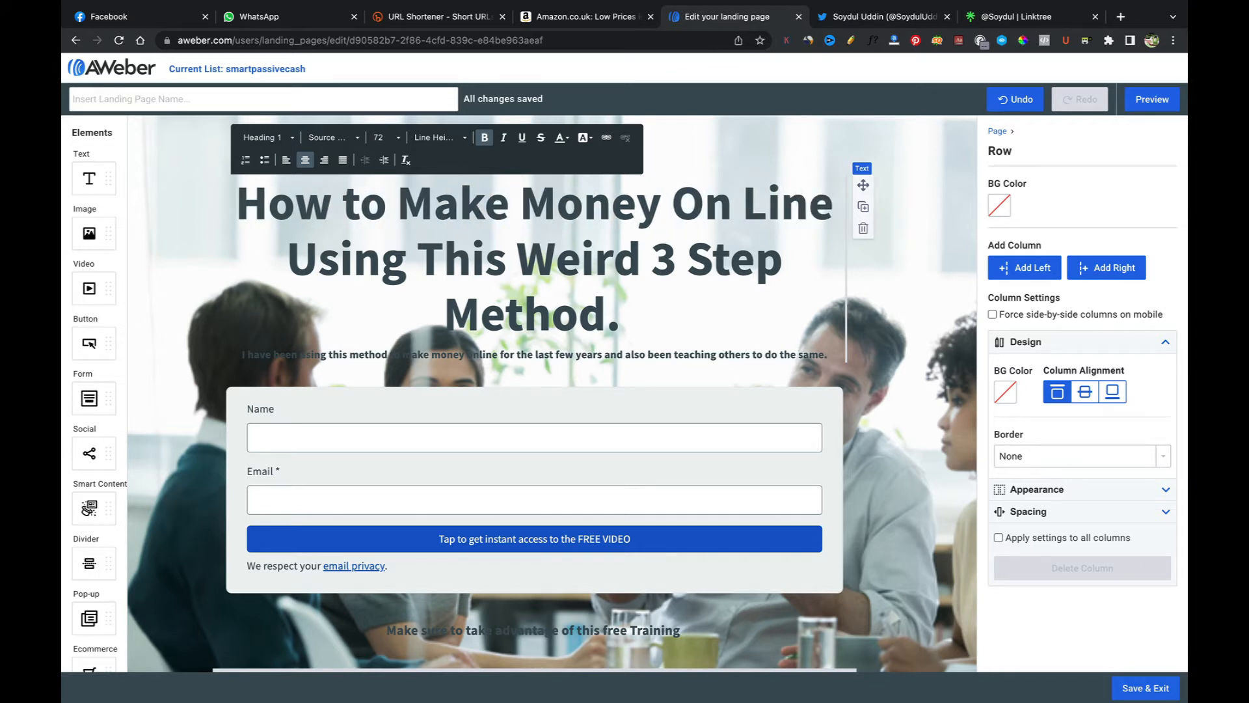
click(748, 200)
key(Delete)
key(BackSpace)
text(l)
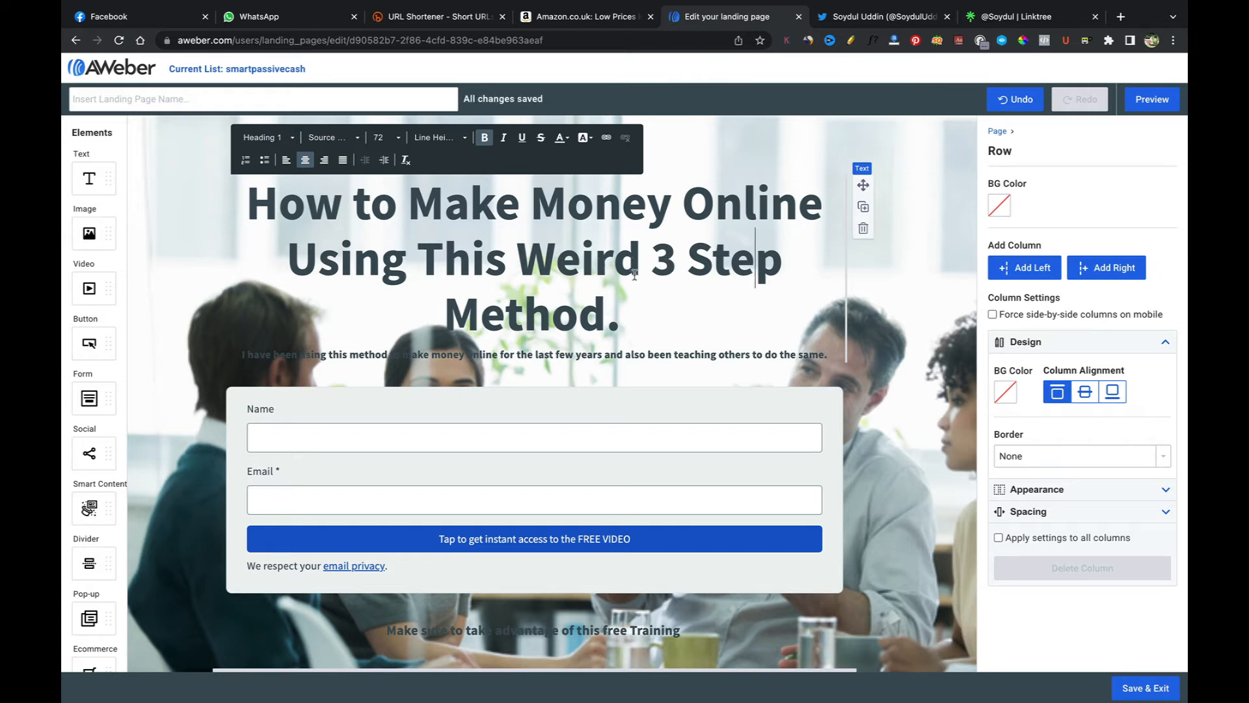
Step: Put quotation marks around "Weird" in the heading
click(520, 250)
text(")
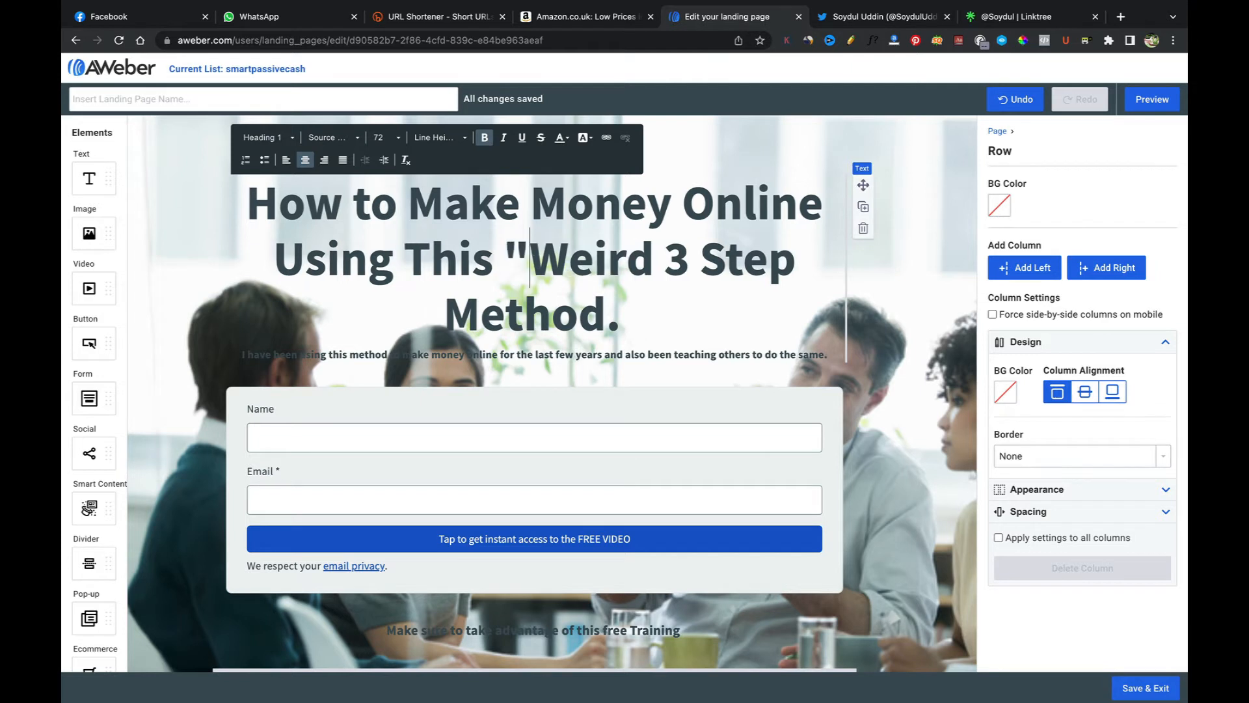
click(653, 250)
text(")
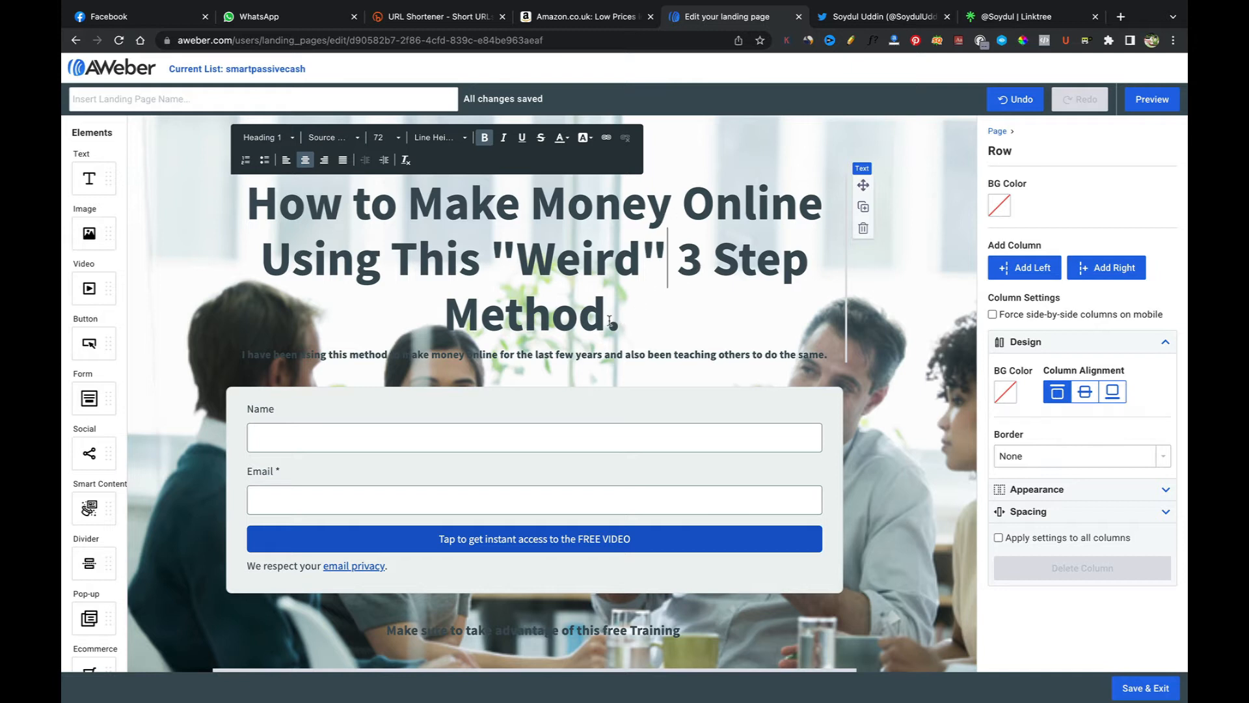
Step: Highlight "Make Money Online" with a red #EB0000 background colour and undo the highlight
drag(409, 205, 821, 207)
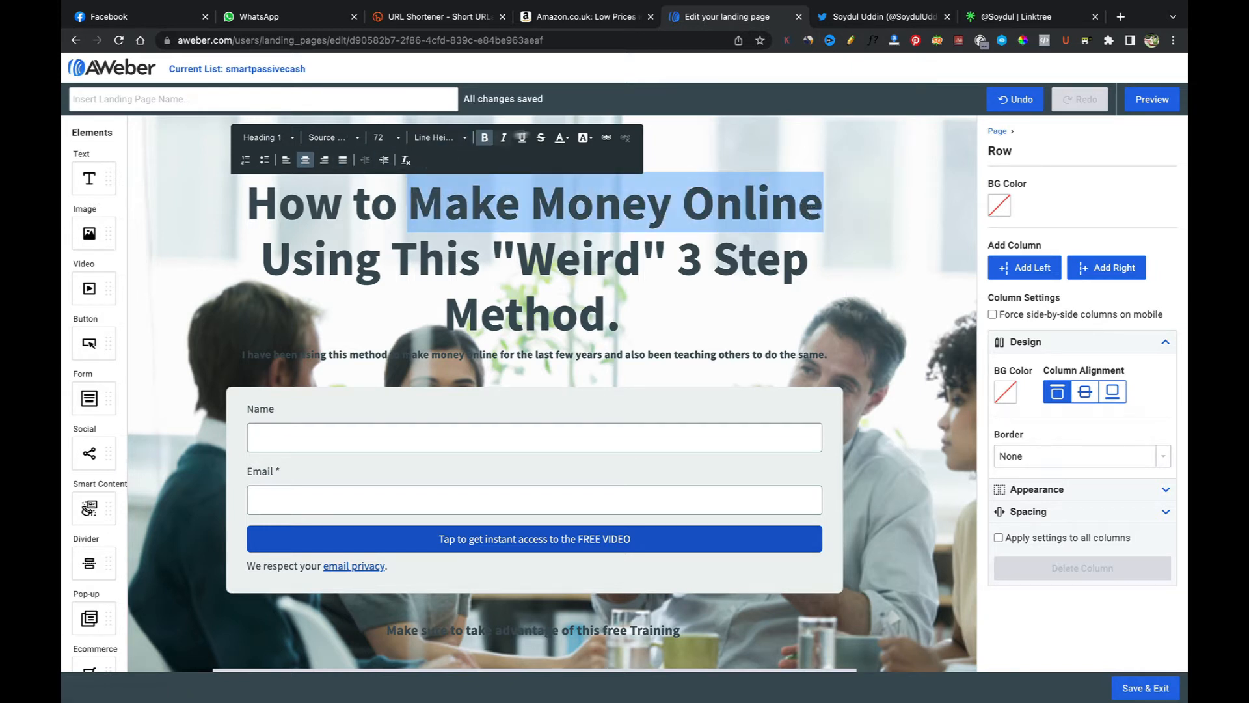
click(593, 140)
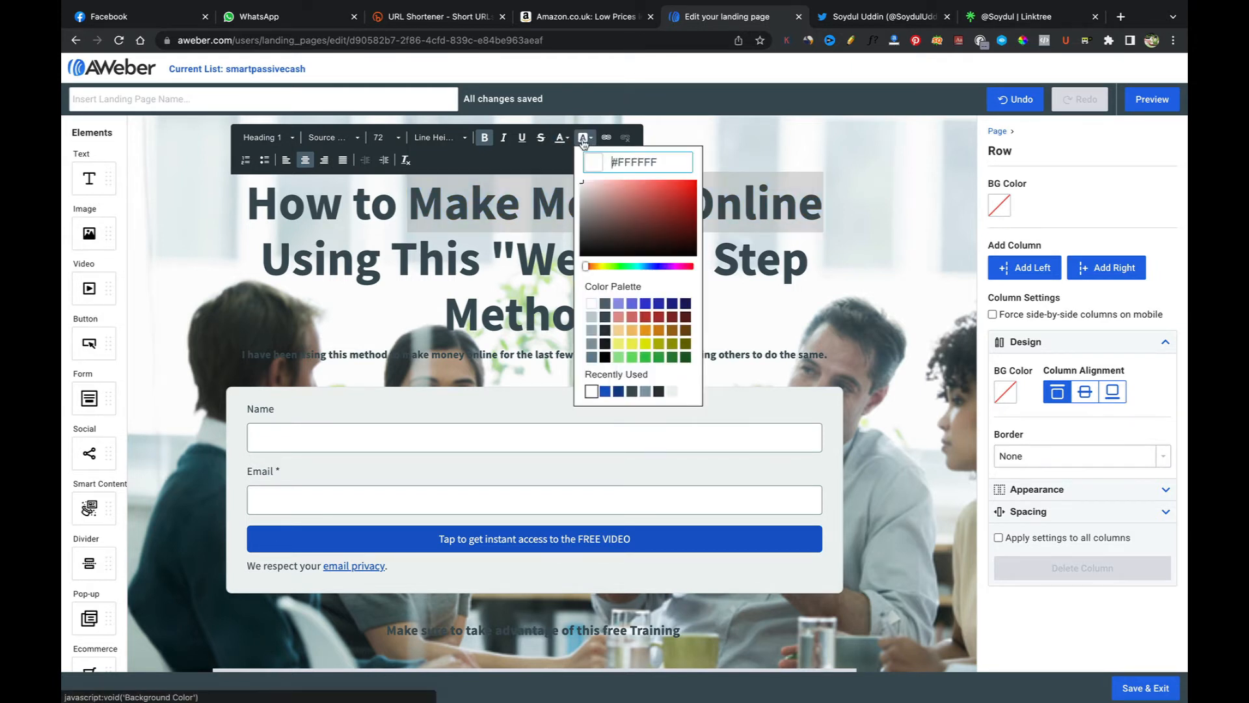
click(584, 141)
click(584, 141)
click(695, 187)
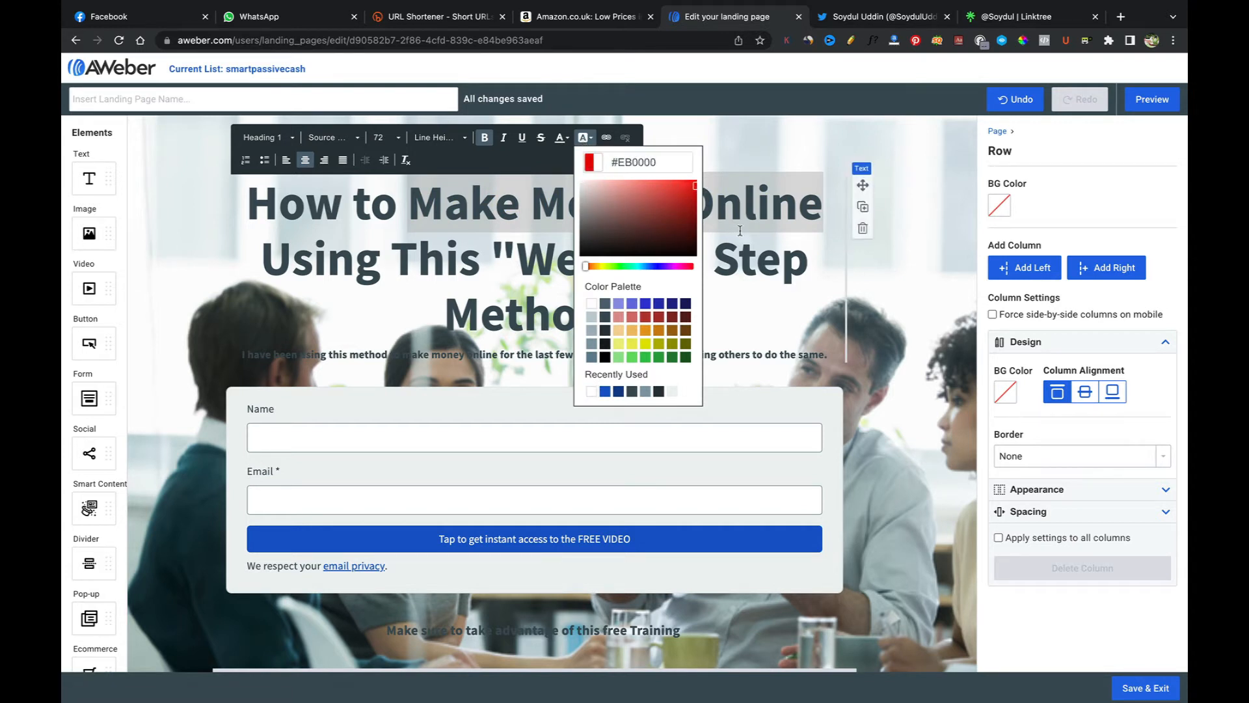
click(680, 268)
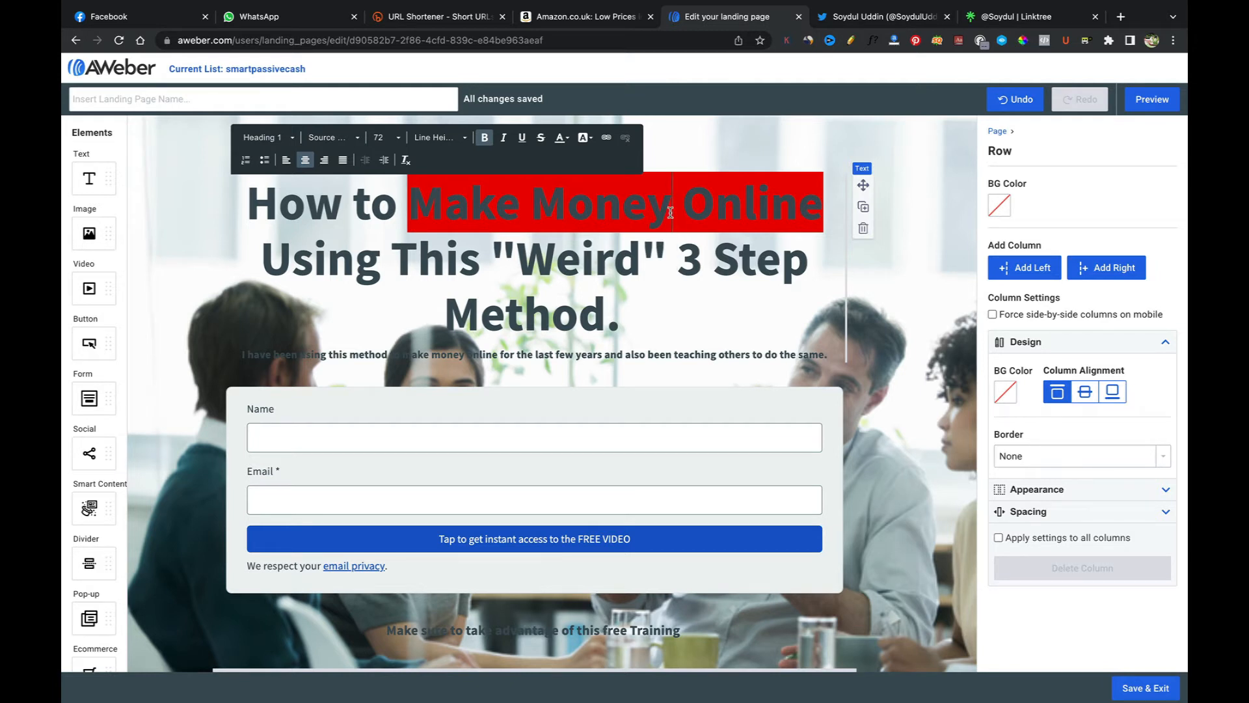
click(1019, 101)
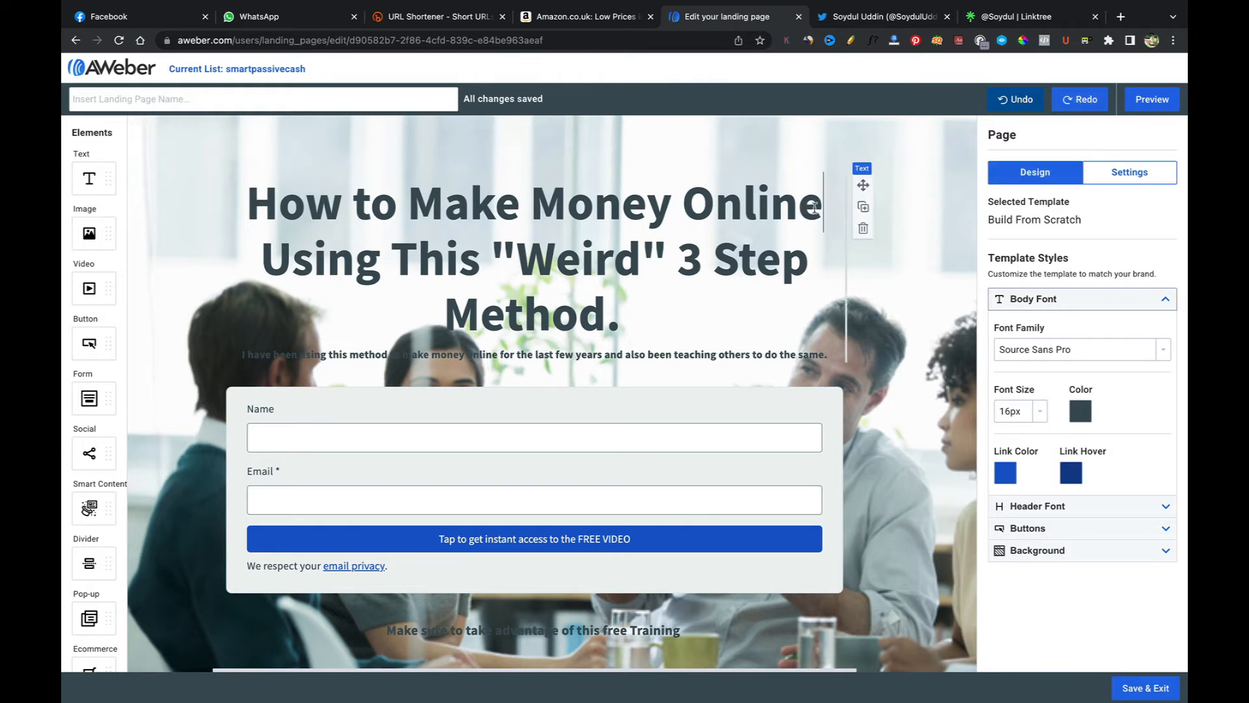
drag(814, 207, 417, 207)
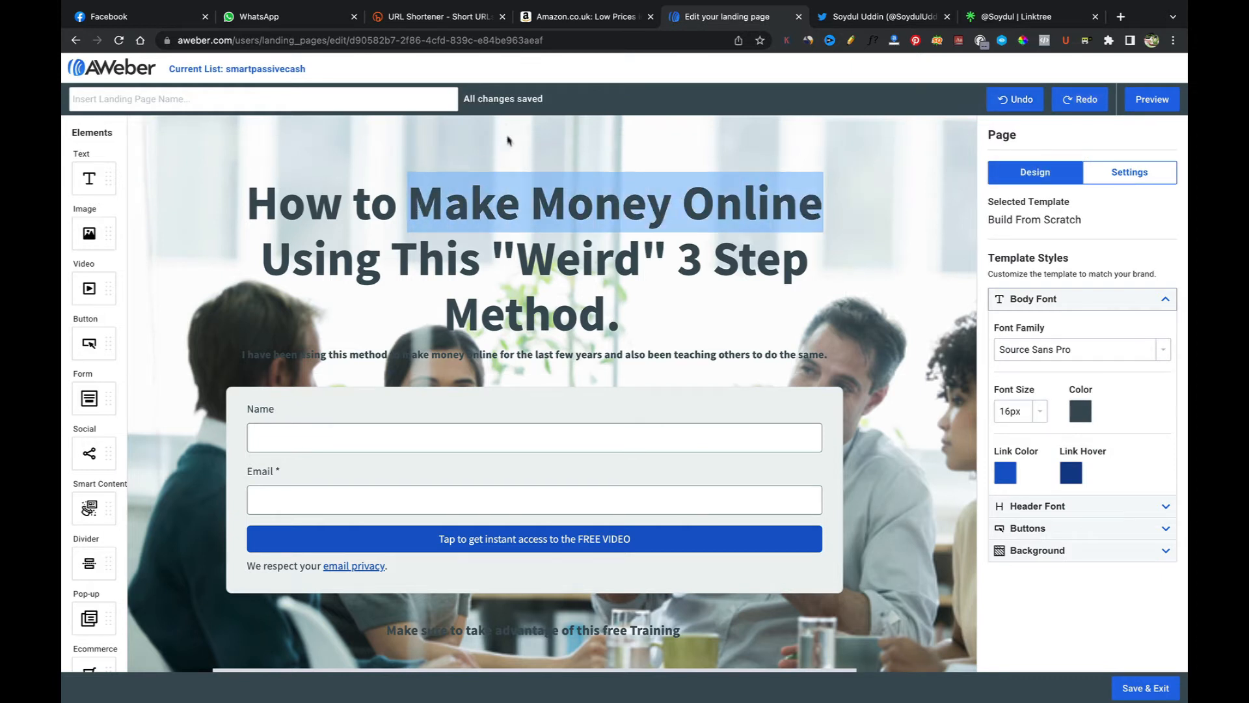
click(536, 209)
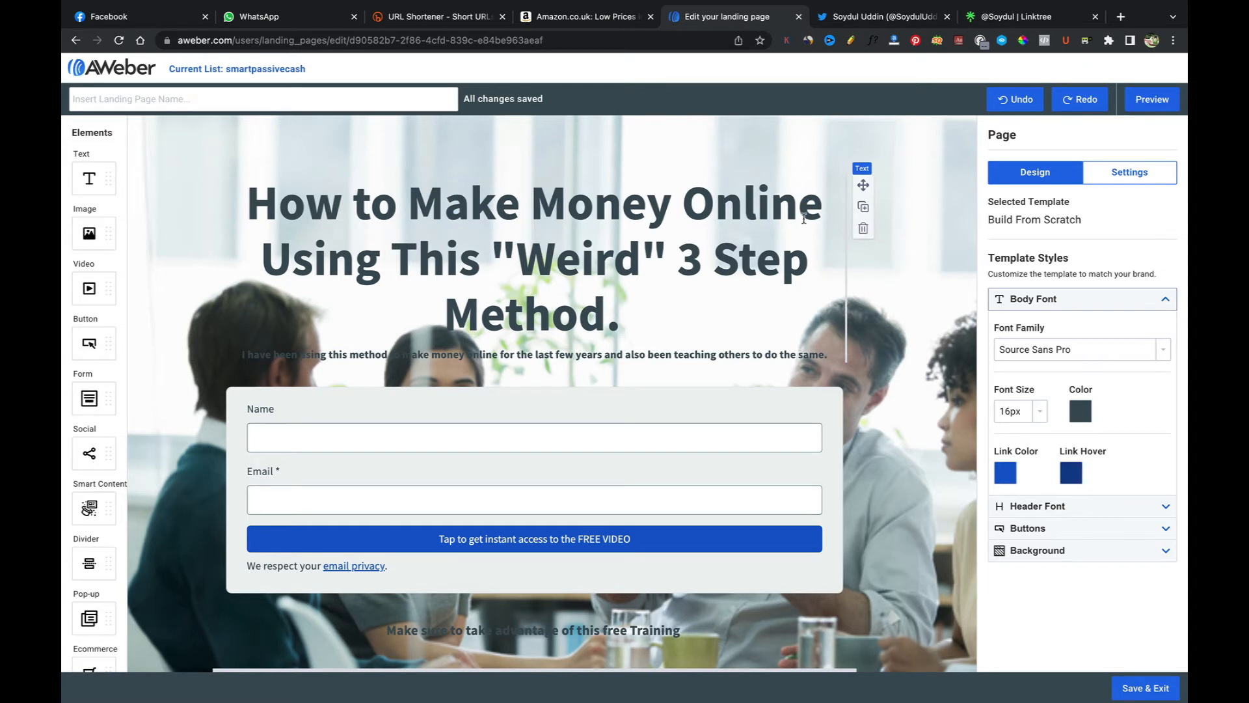
drag(821, 210, 422, 207)
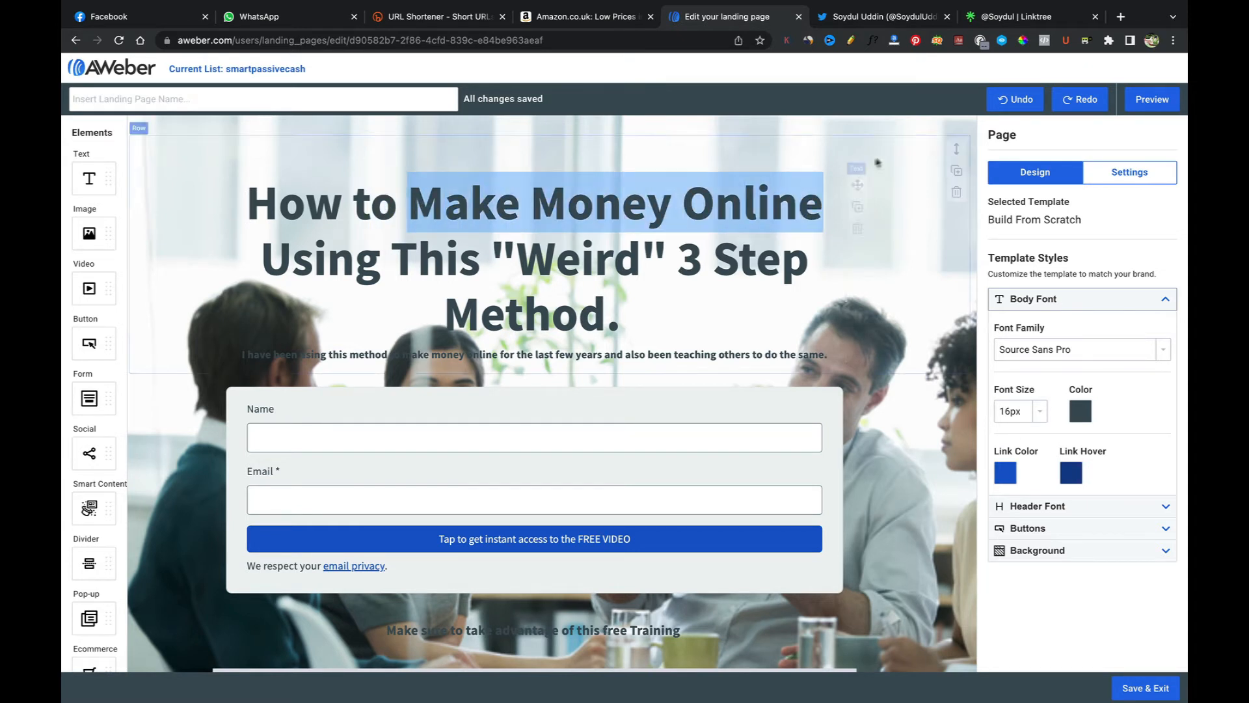
click(782, 256)
drag(819, 209, 403, 200)
right_click(450, 204)
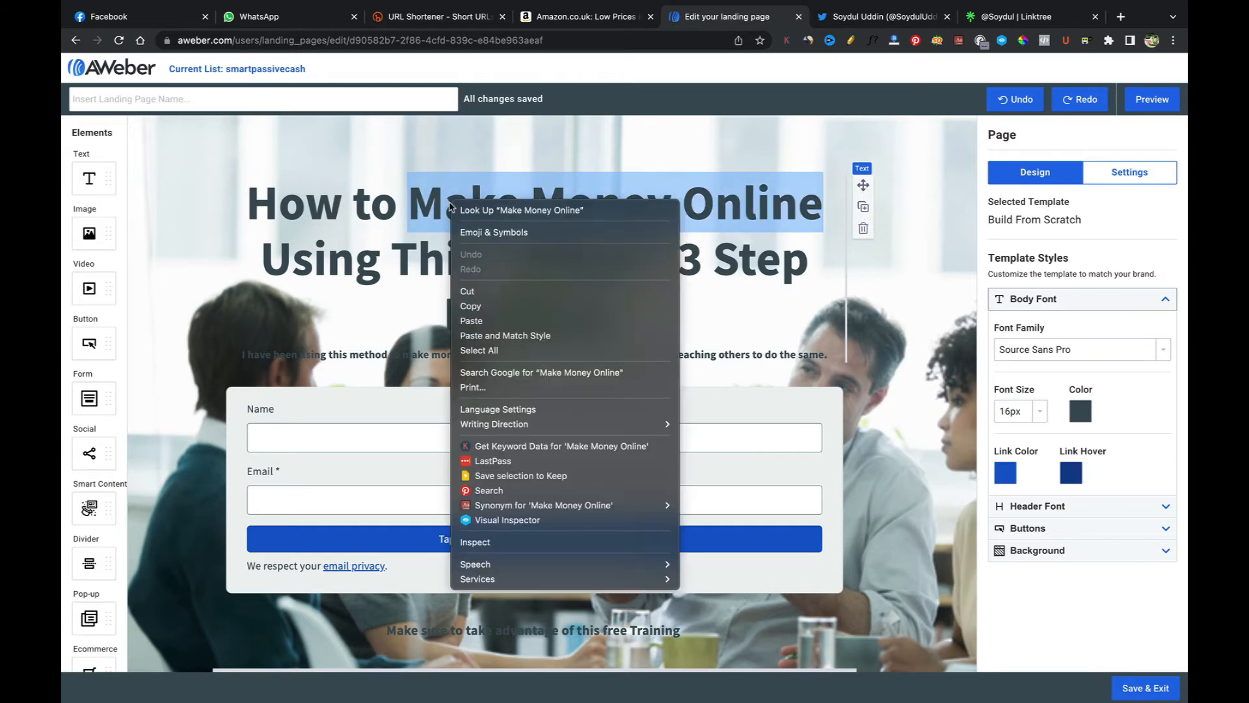
click(420, 211)
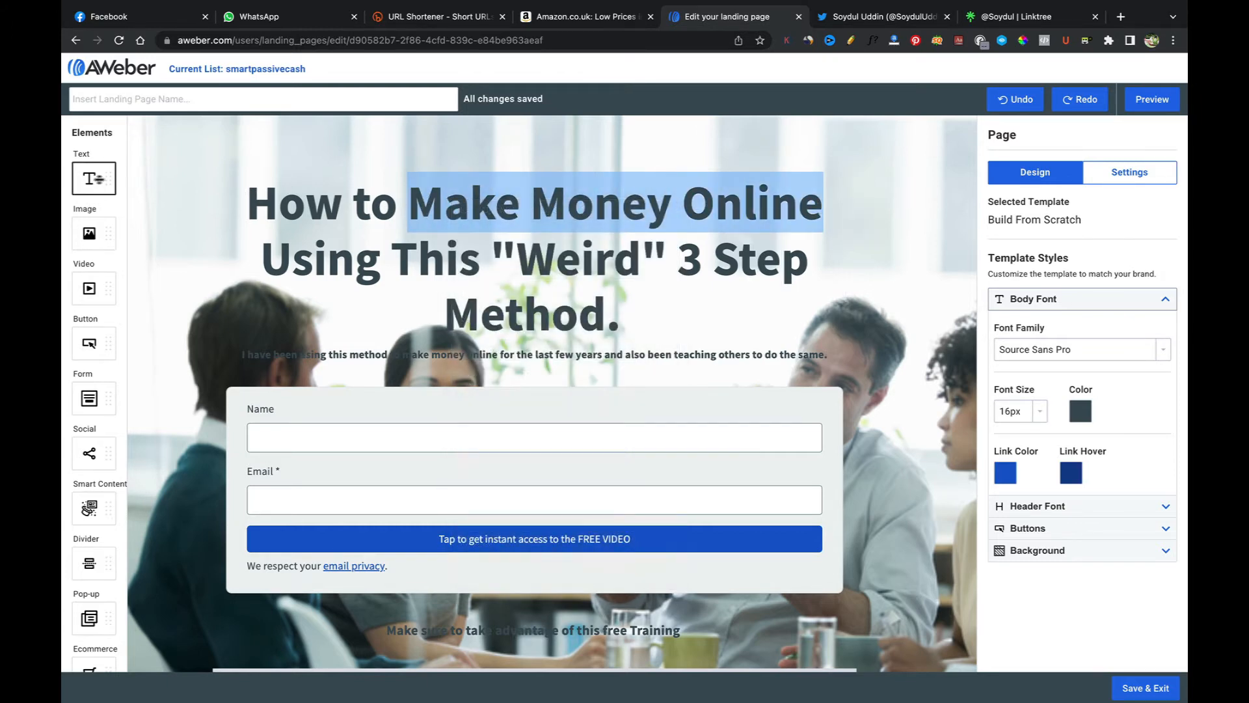
drag(373, 205, 246, 205)
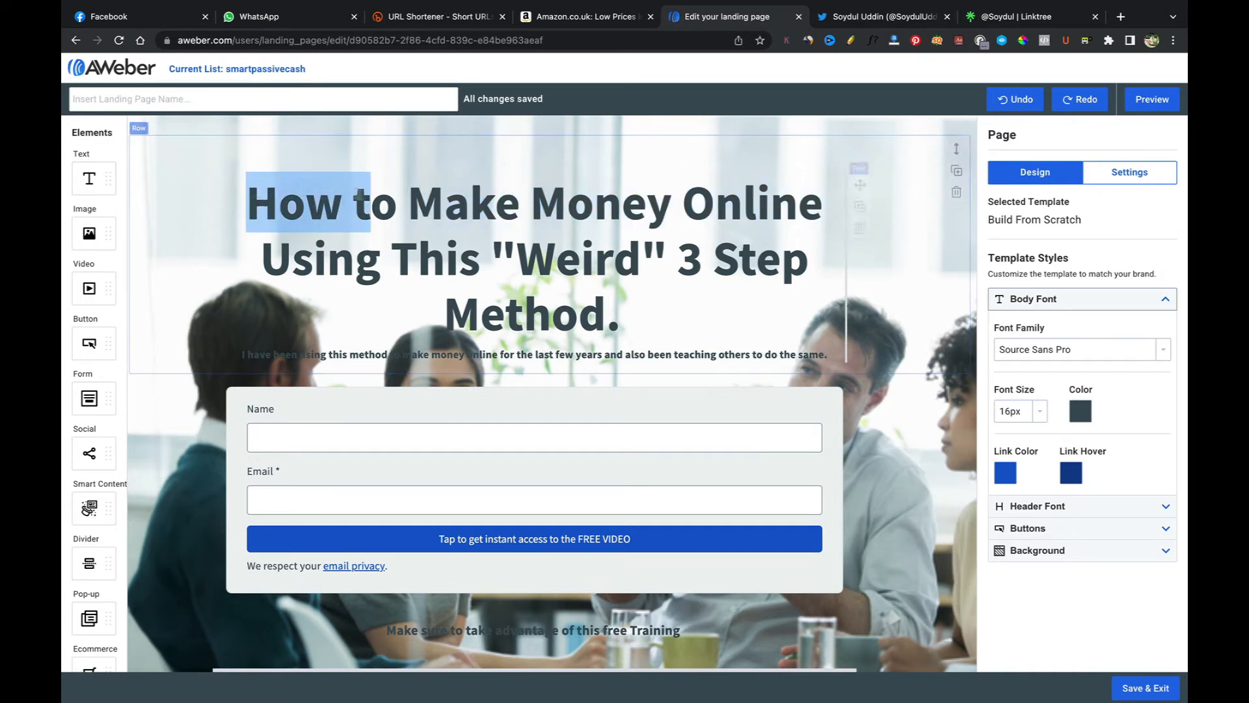
click(371, 202)
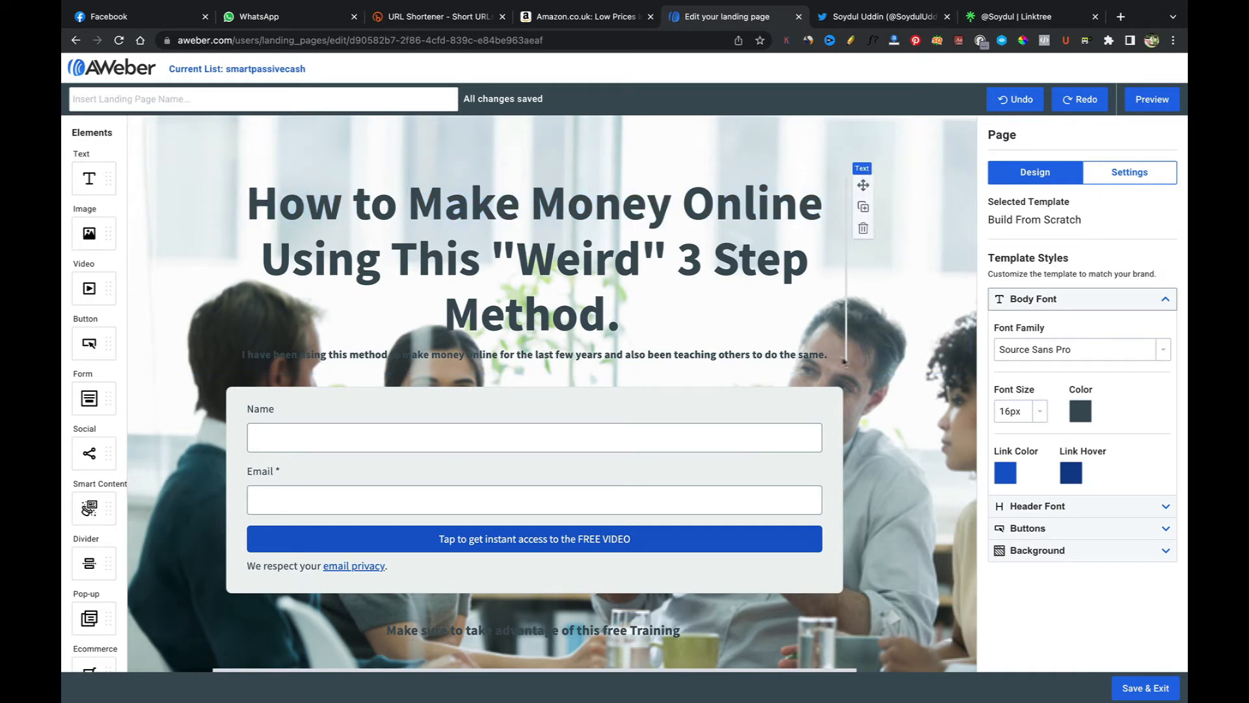
drag(826, 358, 243, 355)
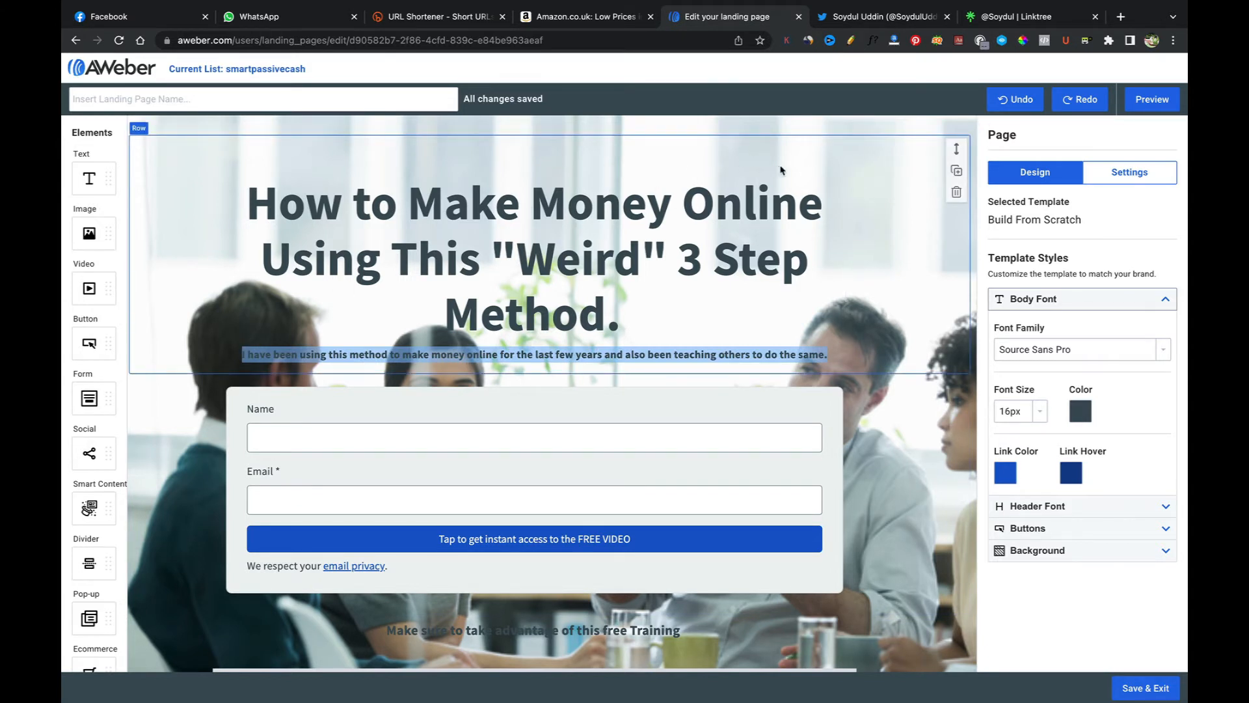
click(1122, 173)
click(1043, 175)
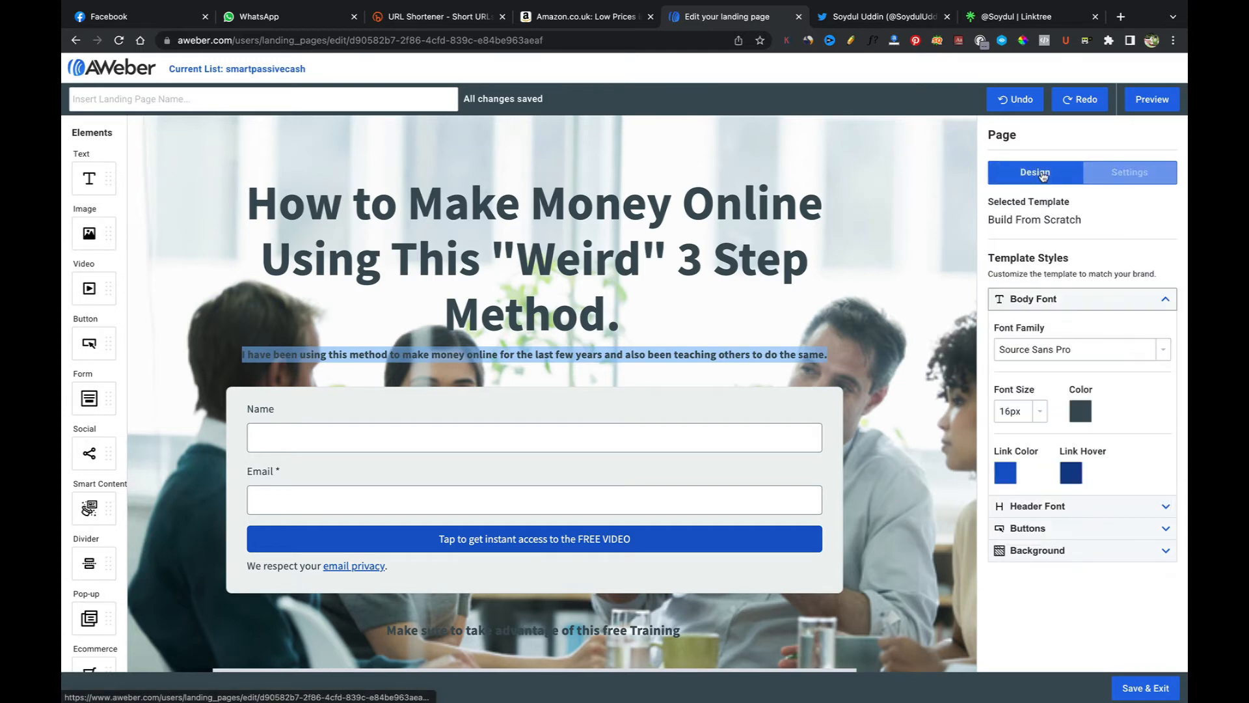
Step: Set the page's body font size to 28px
click(753, 354)
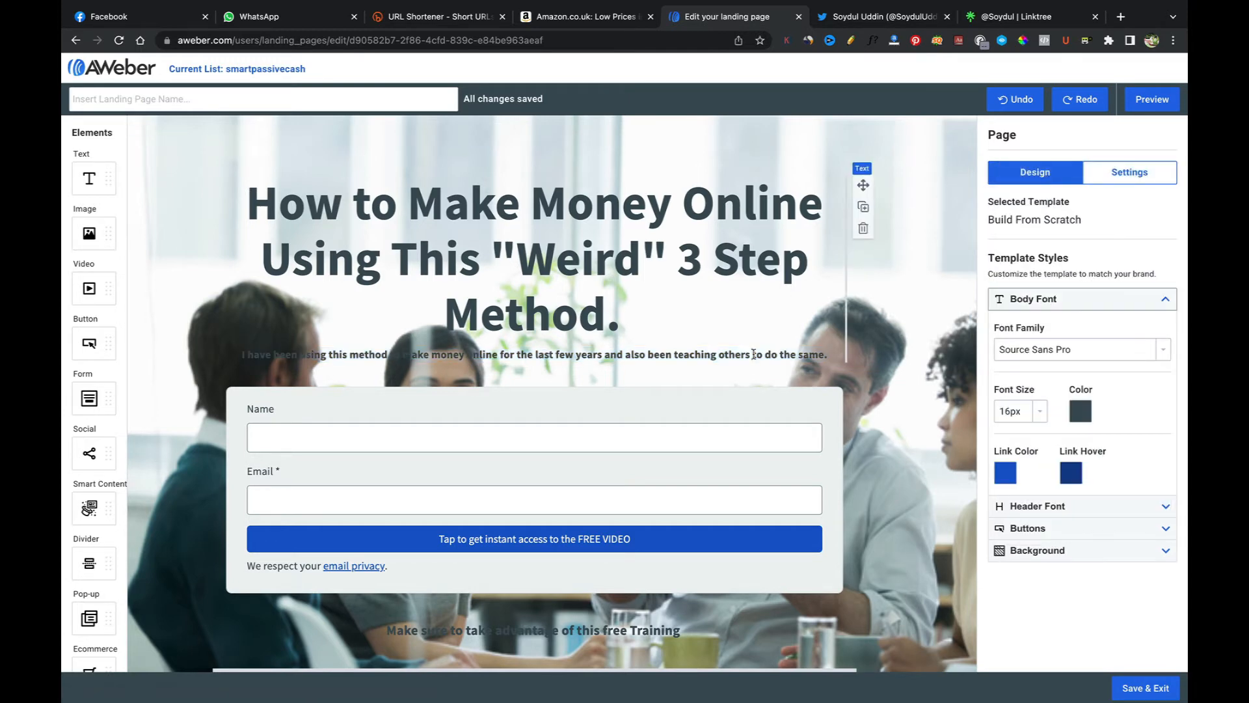
triple_click(753, 354)
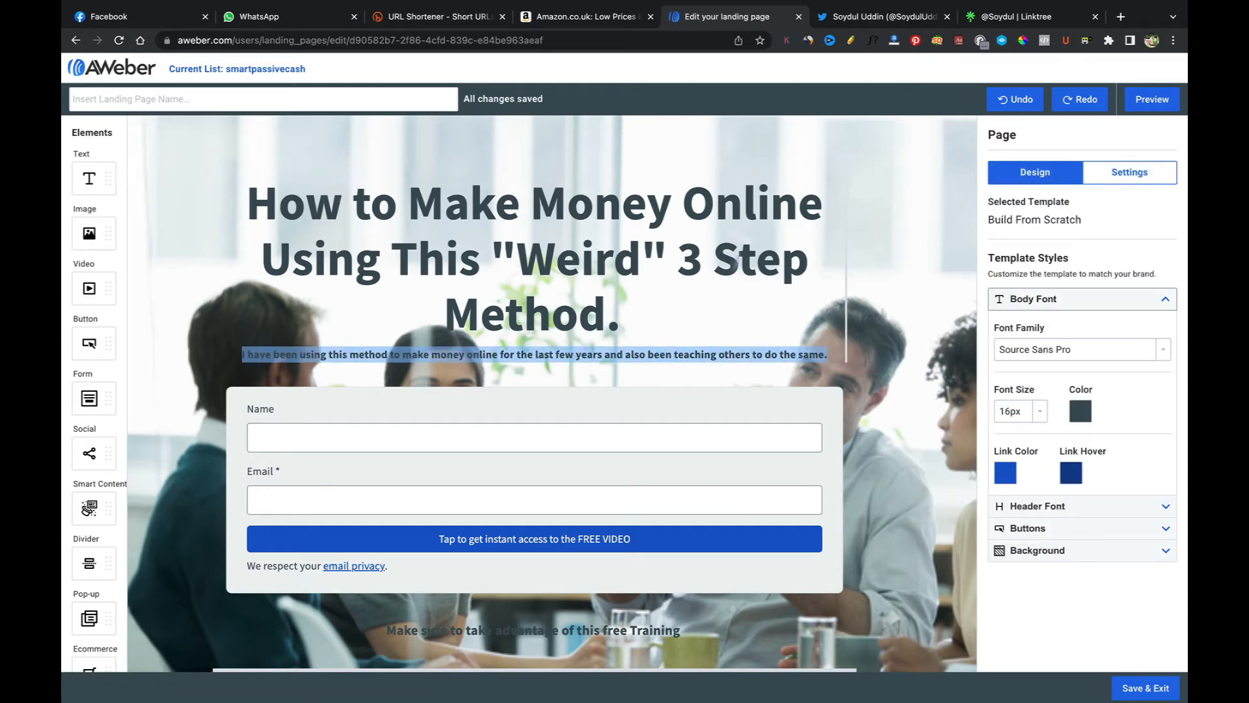
scroll(737, 262, down, 1)
scroll(702, 295, up, 1)
scroll(701, 295, down, 1)
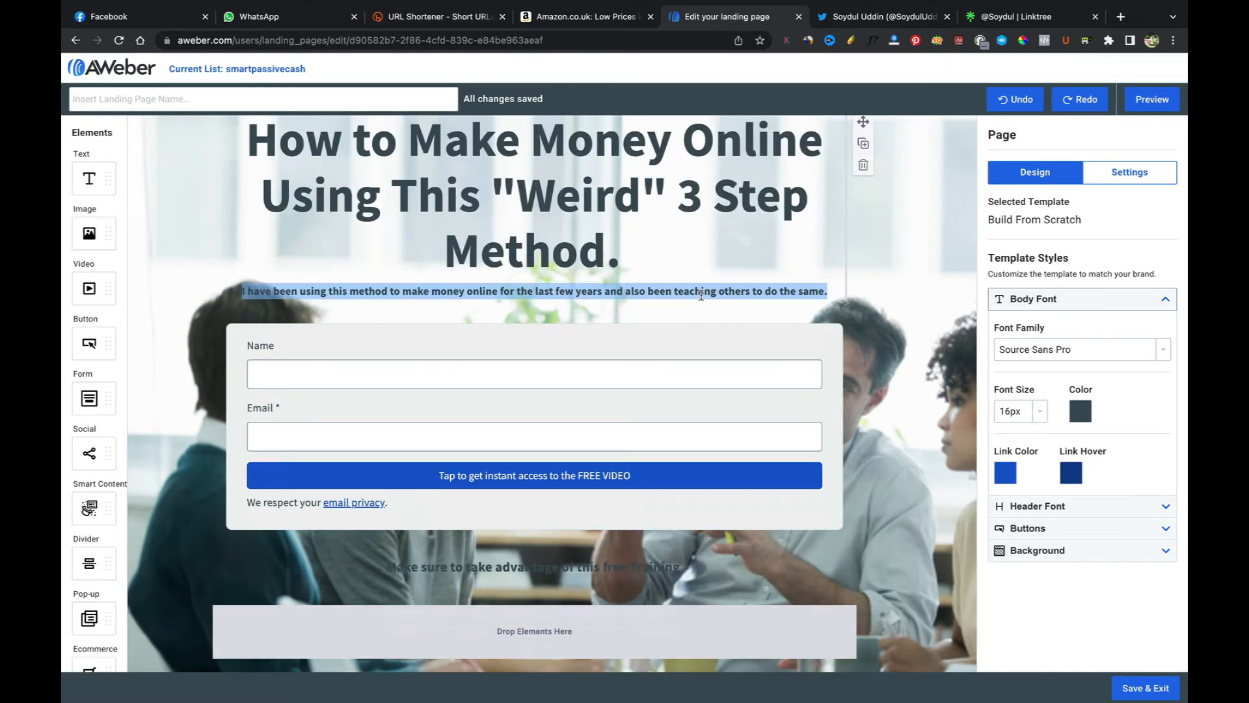
scroll(701, 294, up, 1)
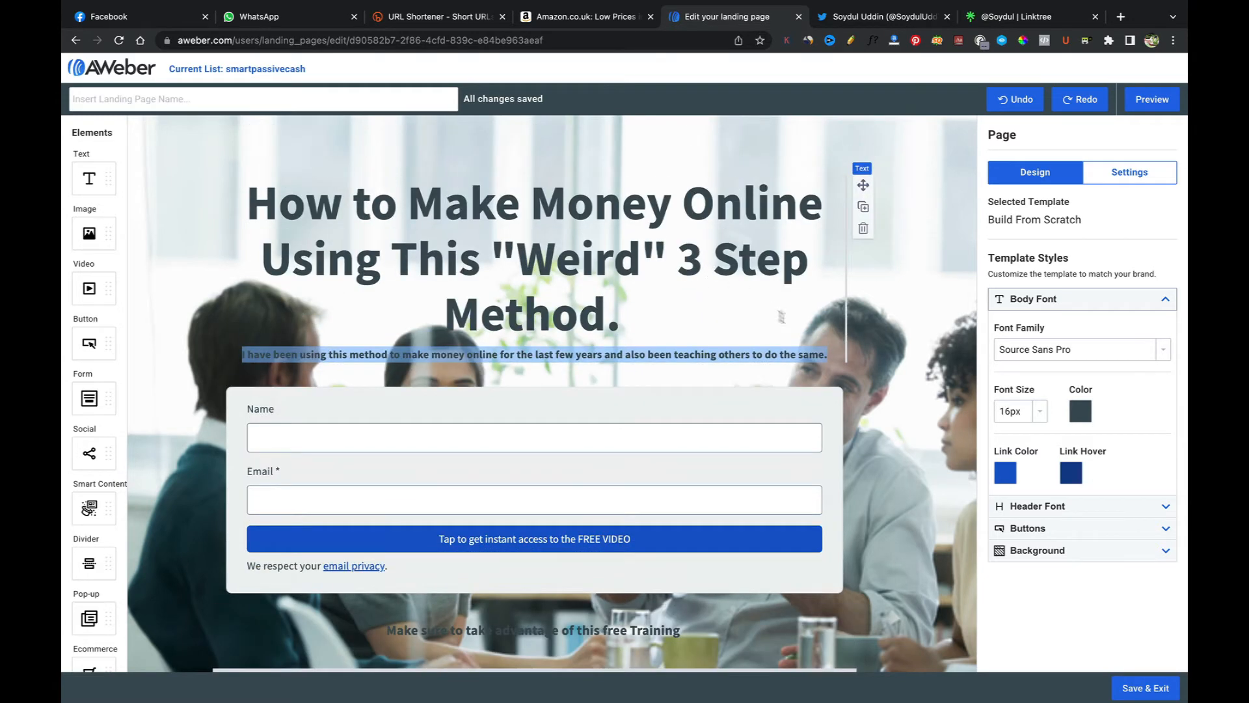
click(1018, 411)
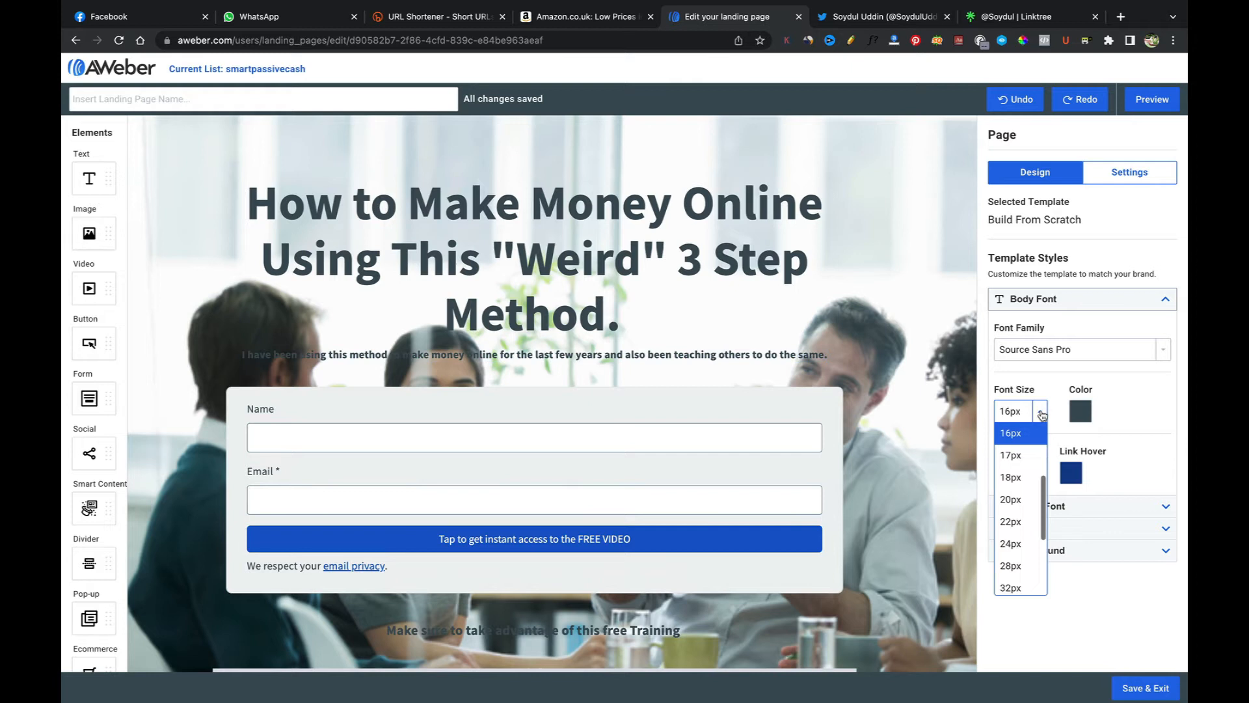
click(1019, 508)
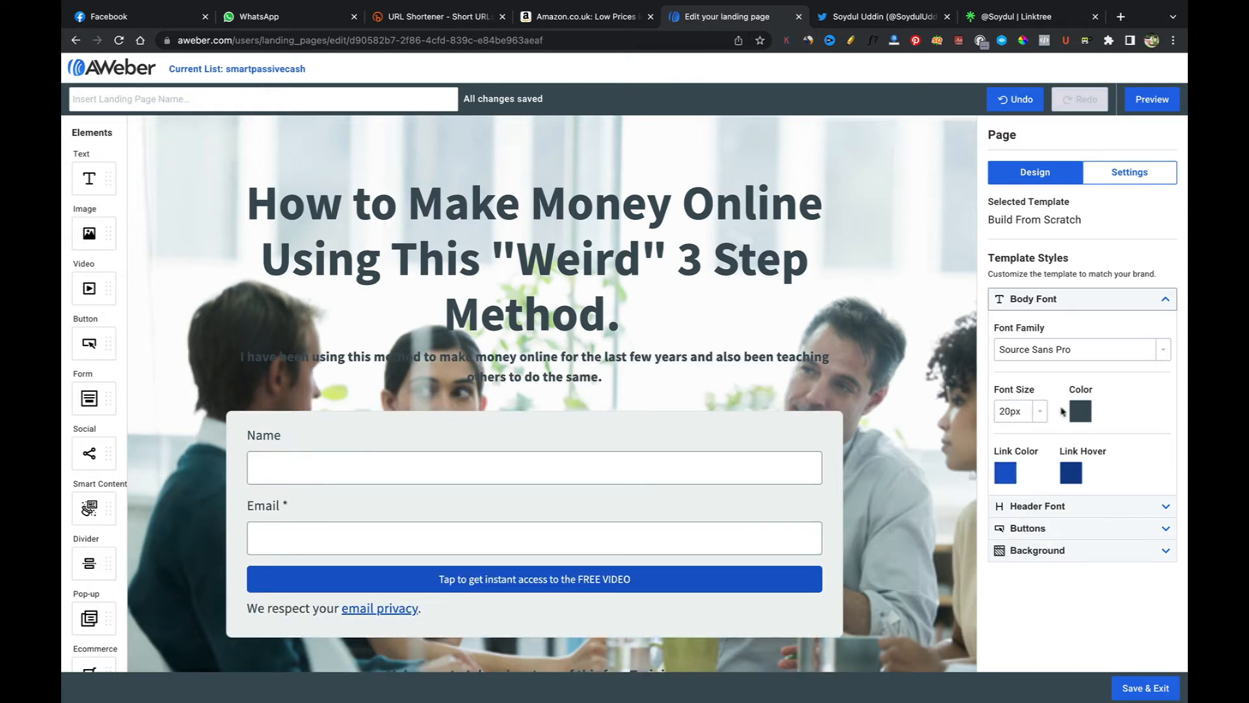
click(1040, 411)
click(1012, 502)
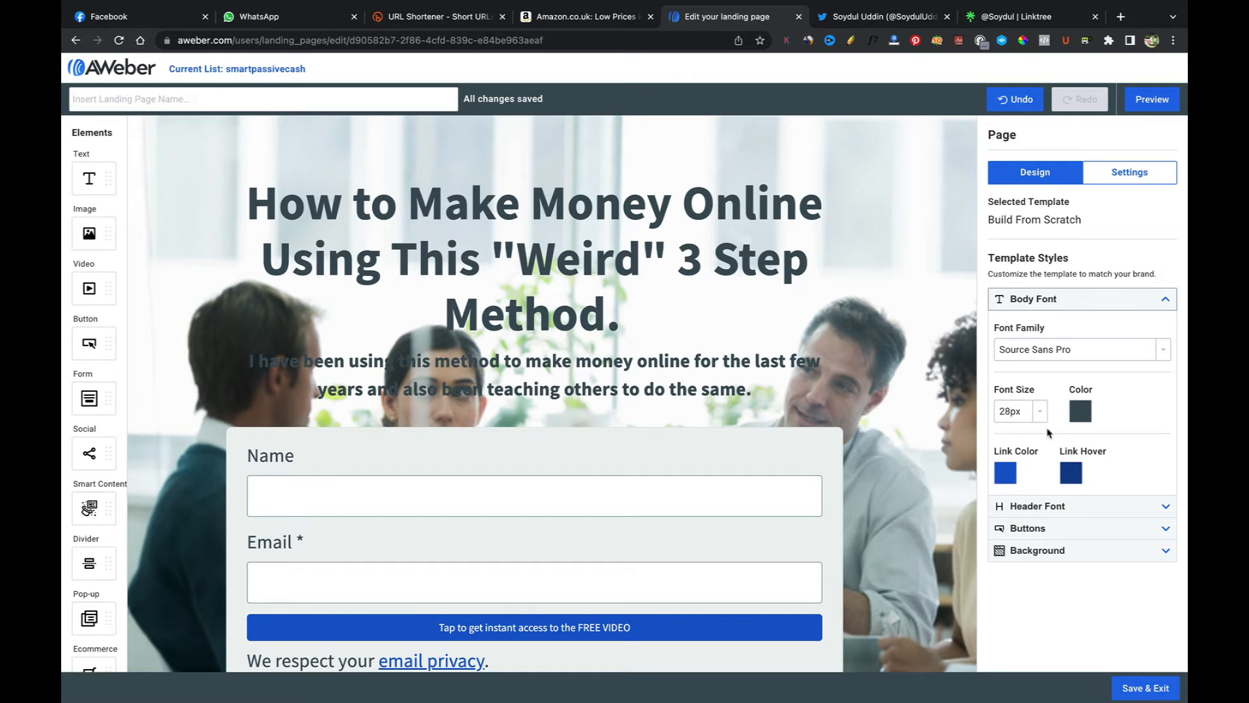
Step: Change the body font family to PT Serif
click(1071, 357)
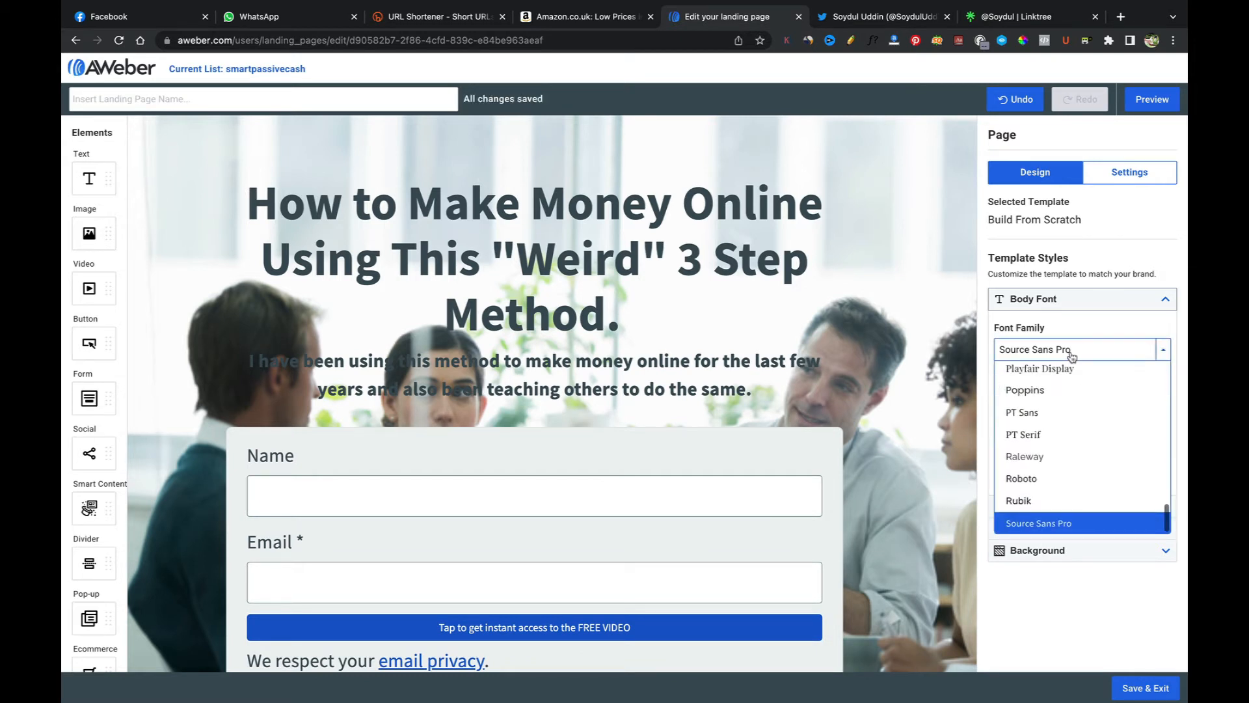
click(1036, 414)
click(1064, 352)
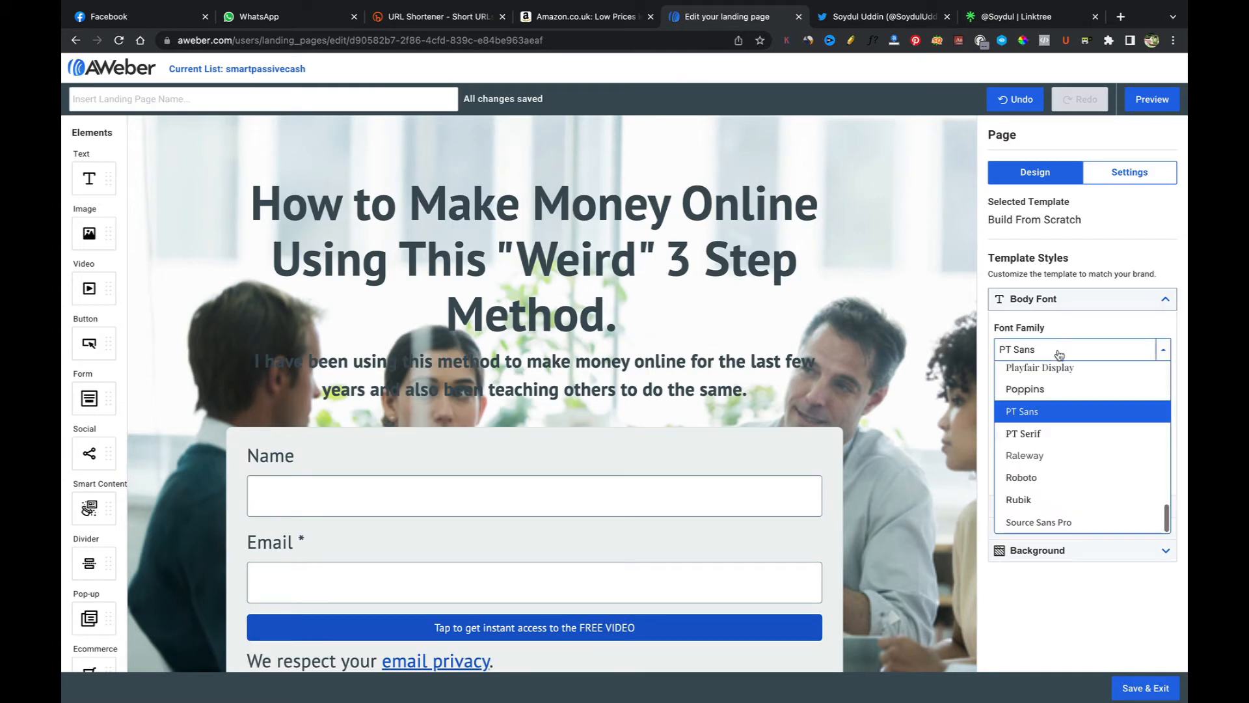
click(1026, 434)
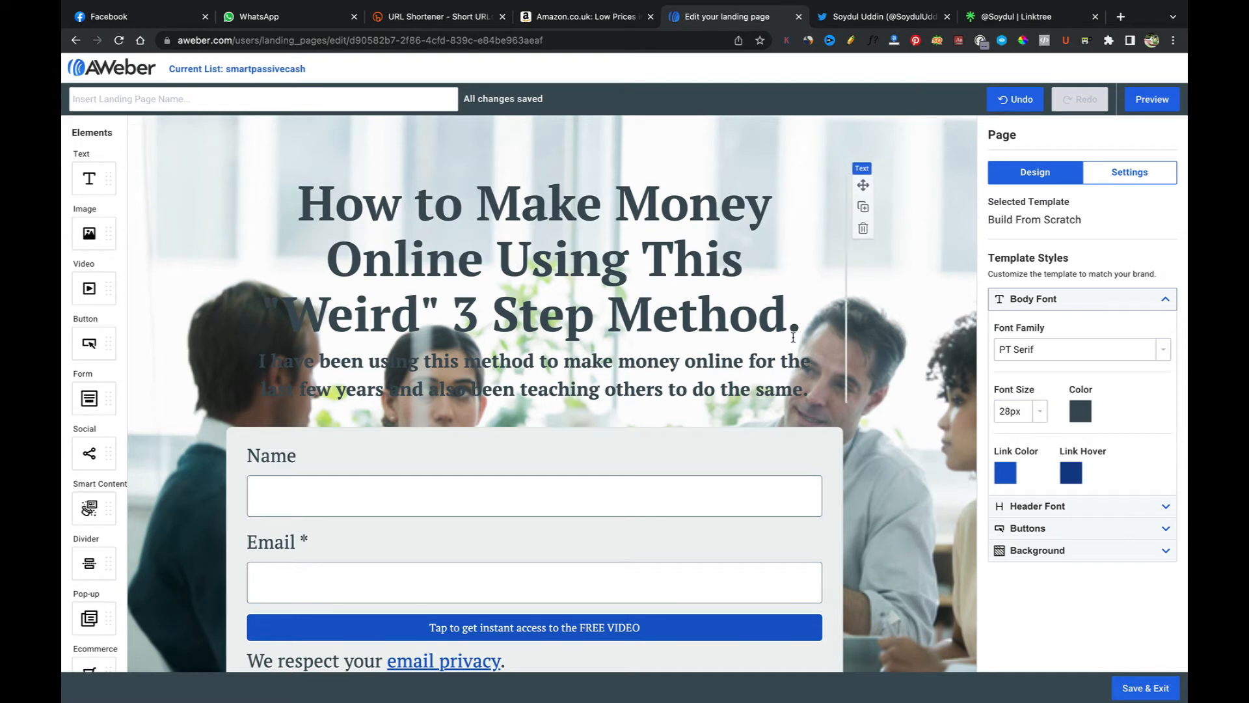
Step: Make the "Make sure to take advantage of this free Training" line italic
scroll(791, 382, down, 2)
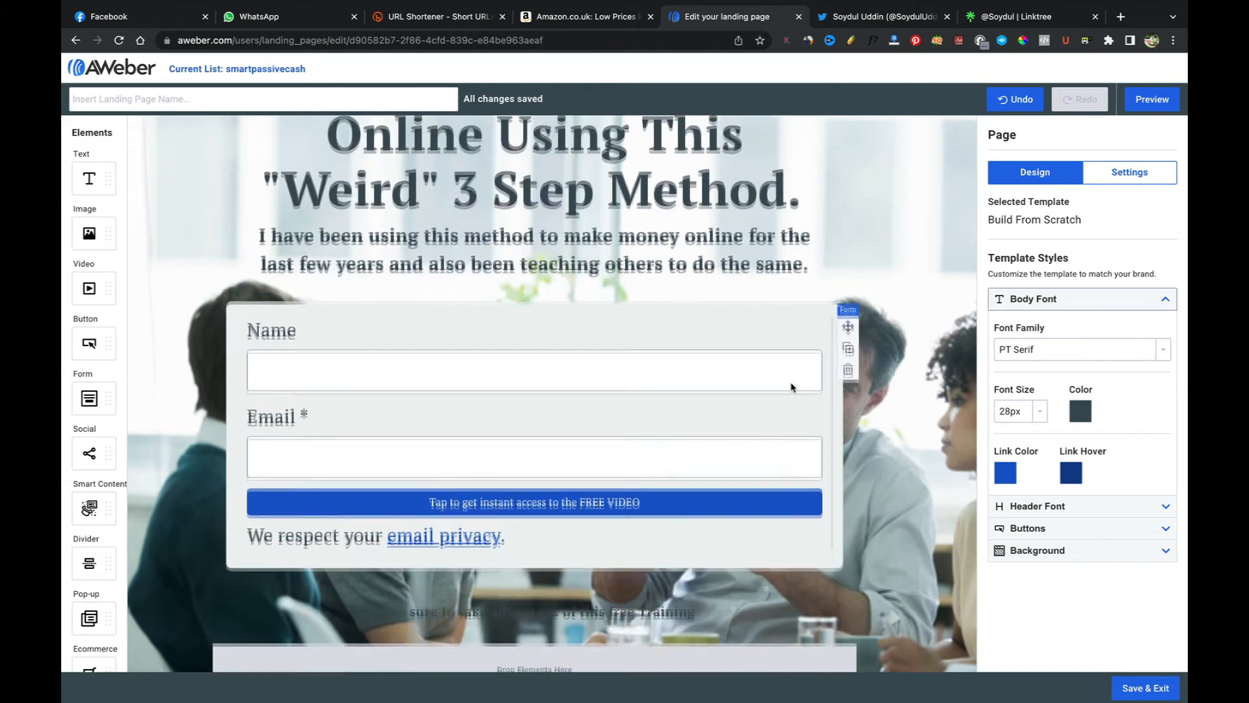
drag(813, 286, 261, 253)
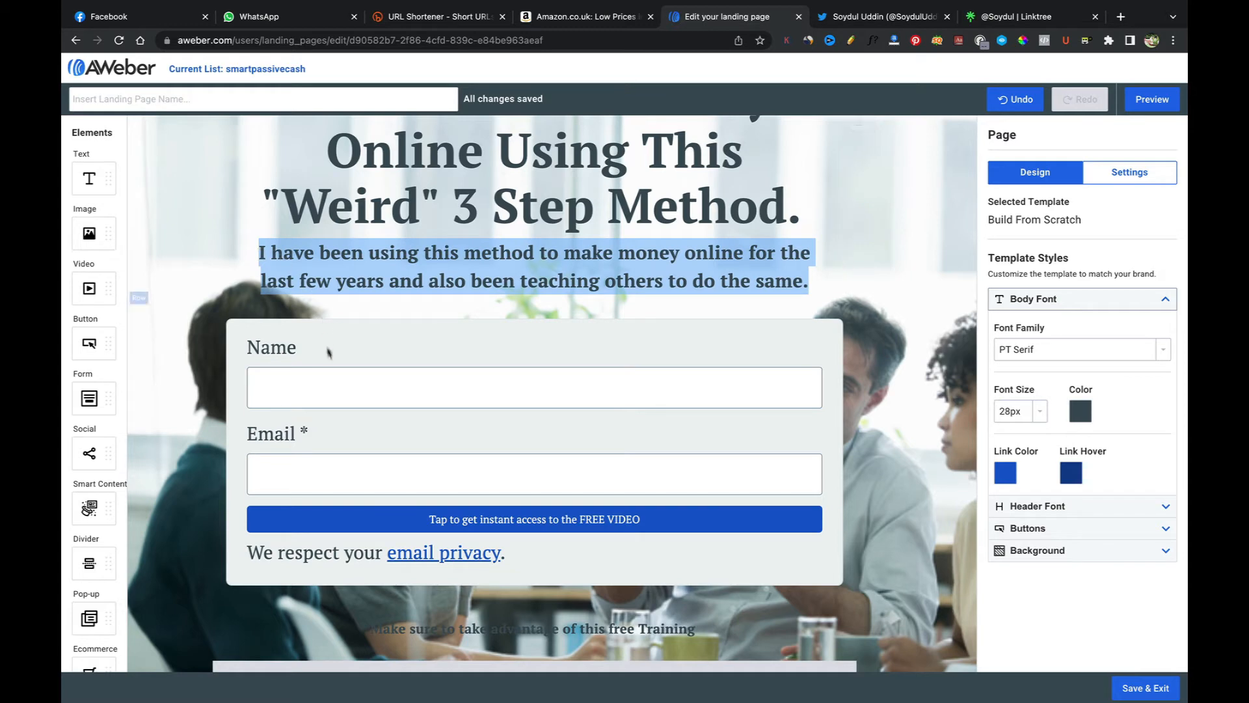
scroll(338, 379, down, 1)
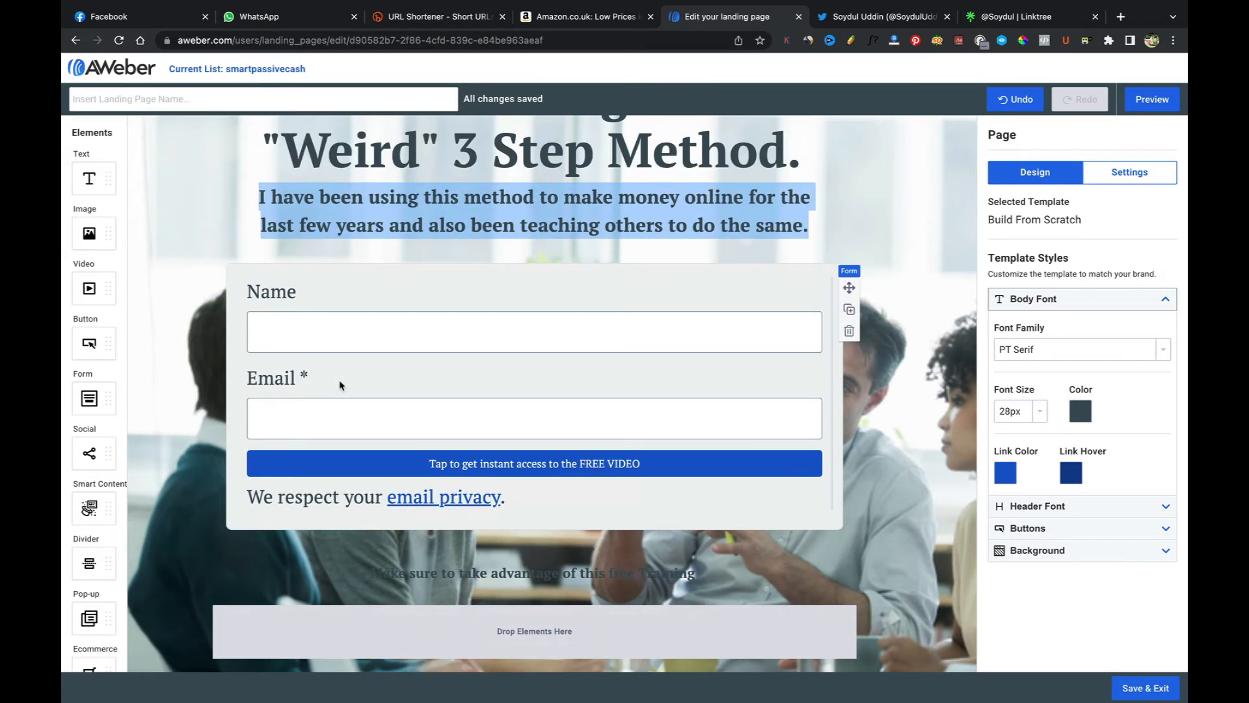
scroll(339, 386, up, 1)
scroll(339, 385, down, 1)
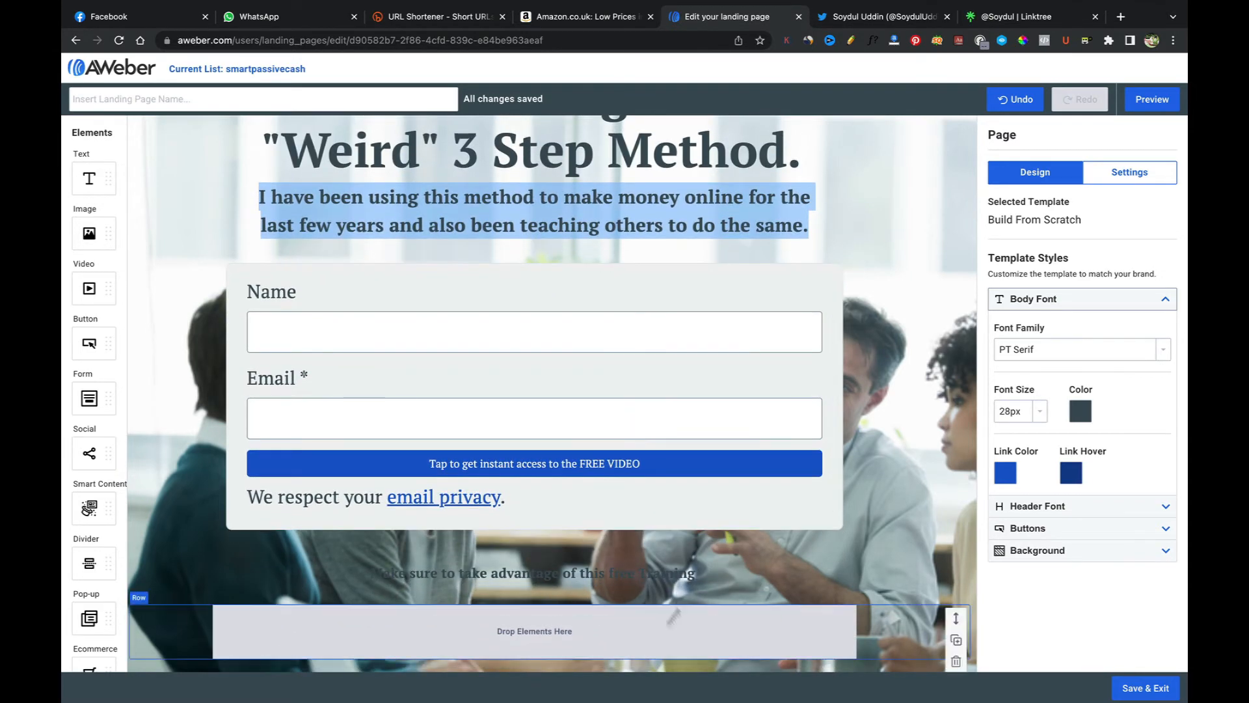
drag(695, 573, 374, 571)
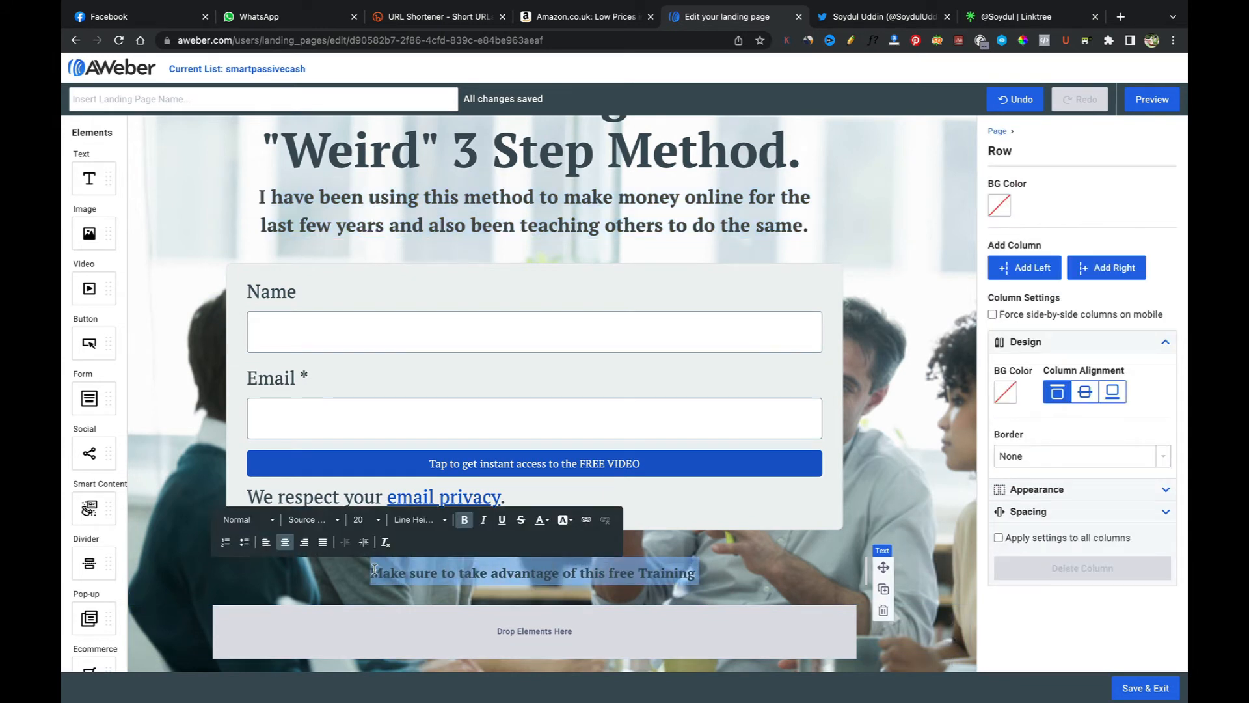
click(484, 522)
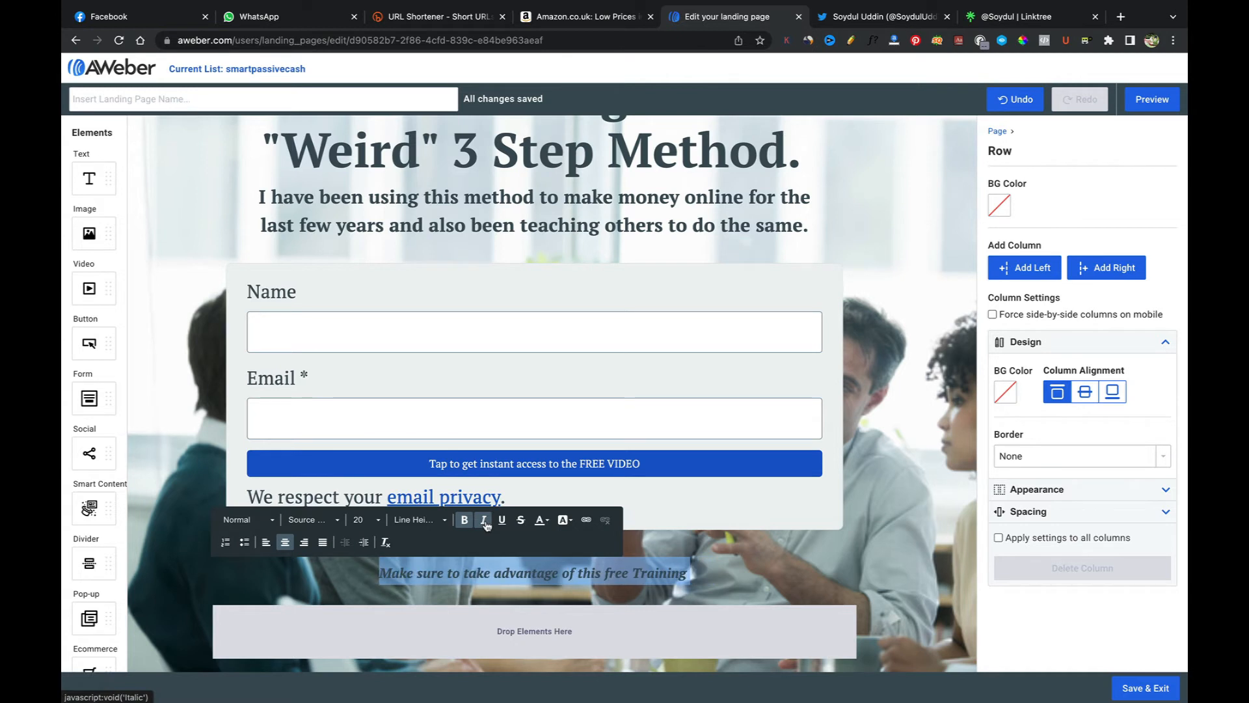
click(466, 522)
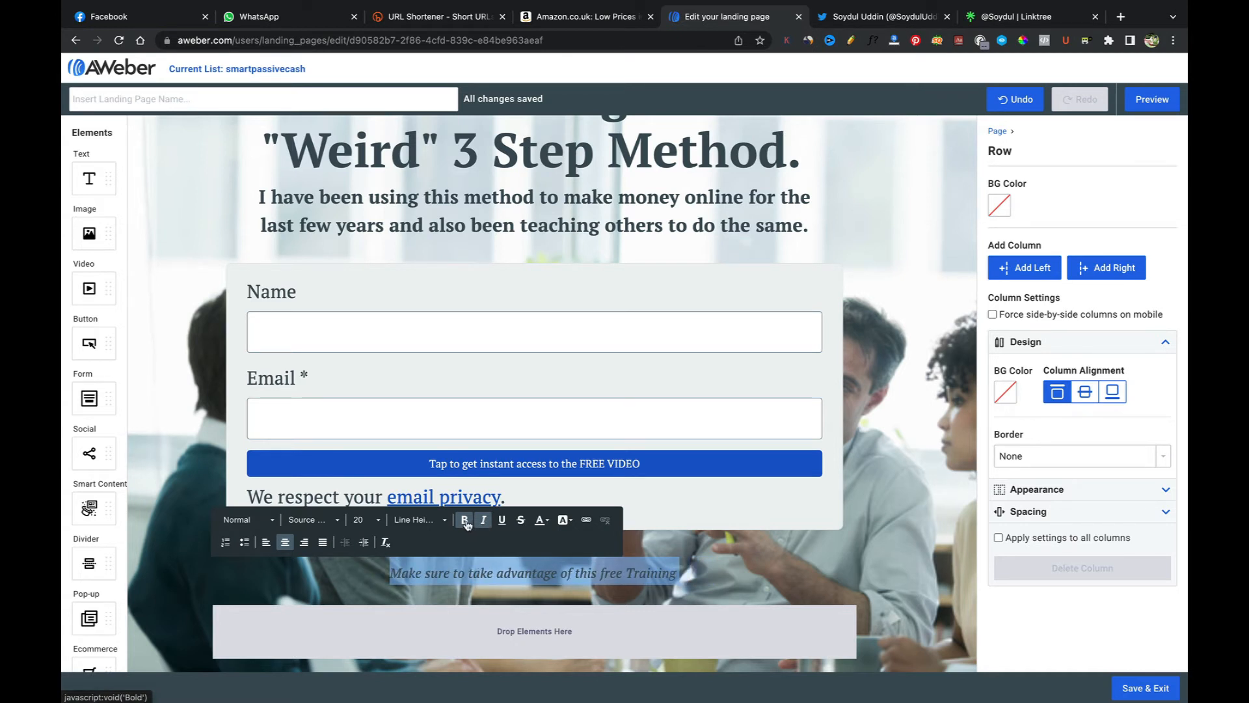
click(466, 522)
Step: Colour the training line's text white #FFFFFF
click(541, 520)
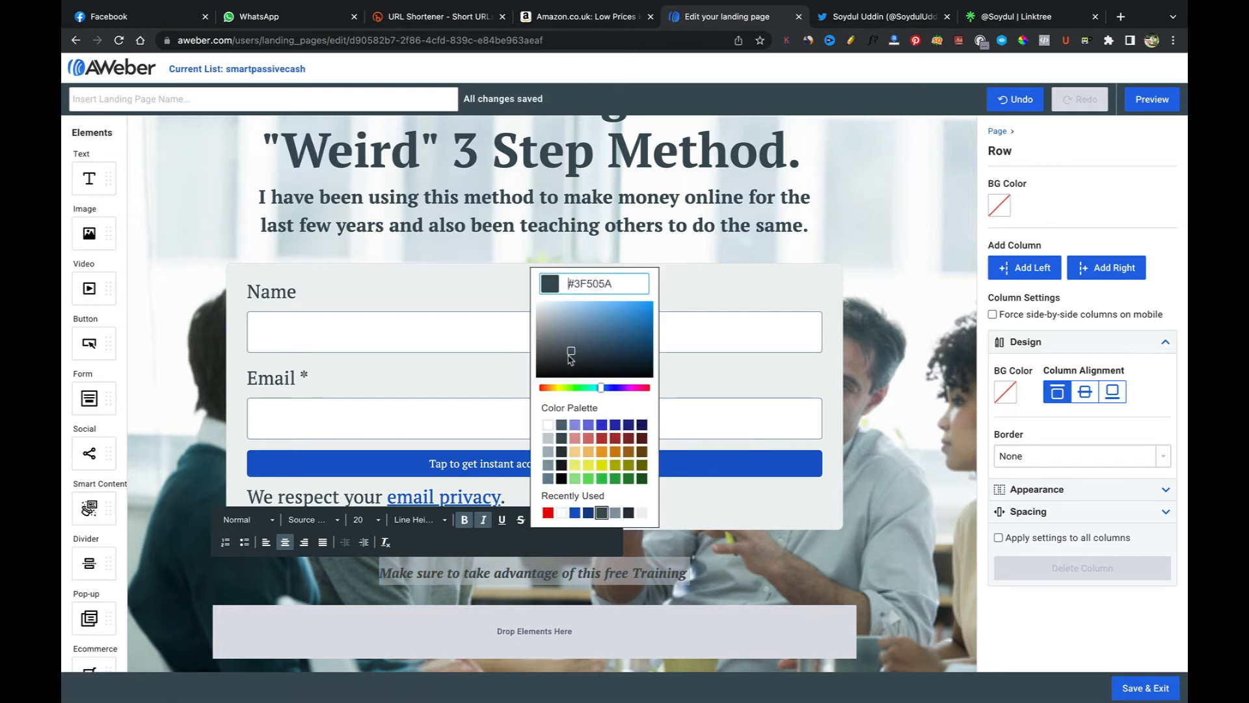
drag(572, 353, 532, 302)
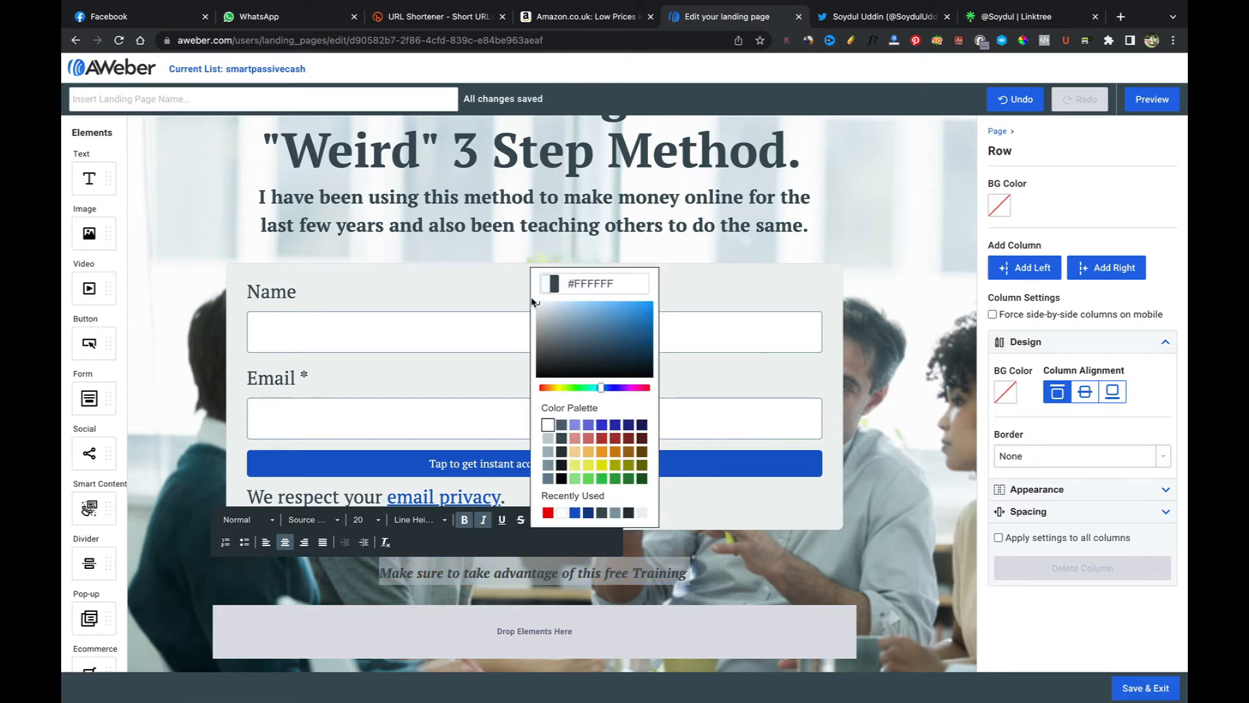
click(678, 569)
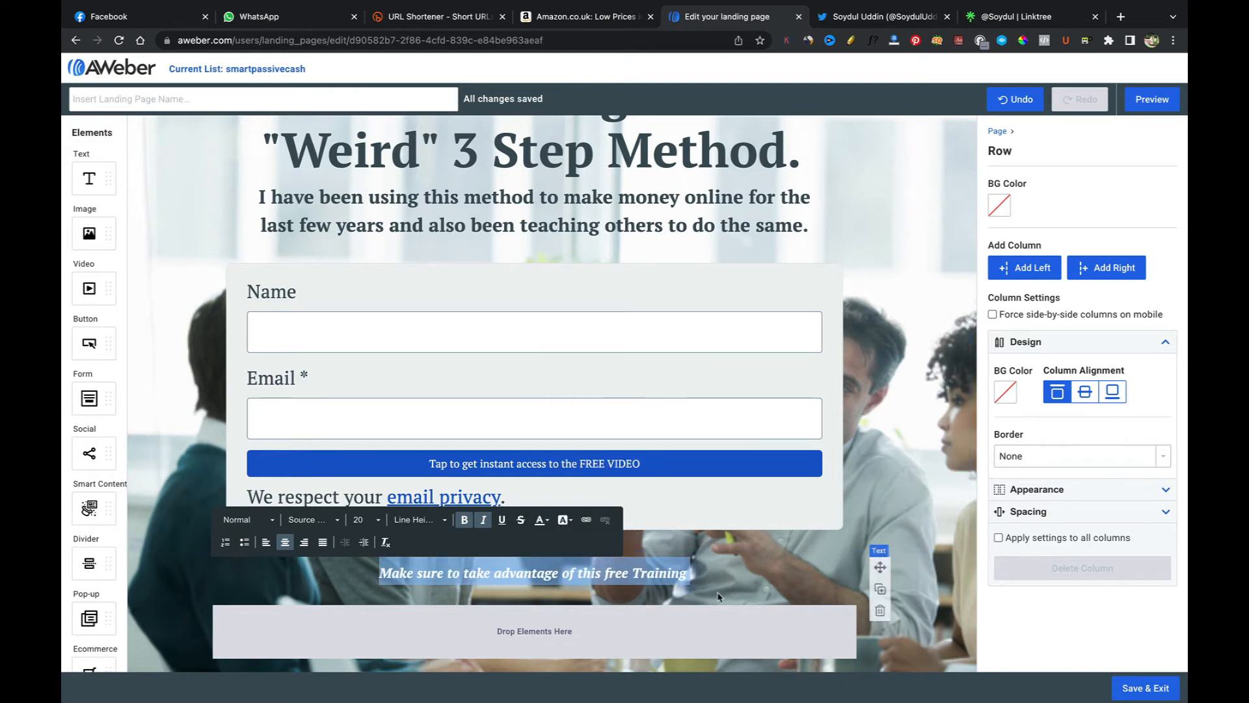
Step: Recolour the training line's text bright red using the colour picker
click(699, 574)
drag(699, 574, 380, 581)
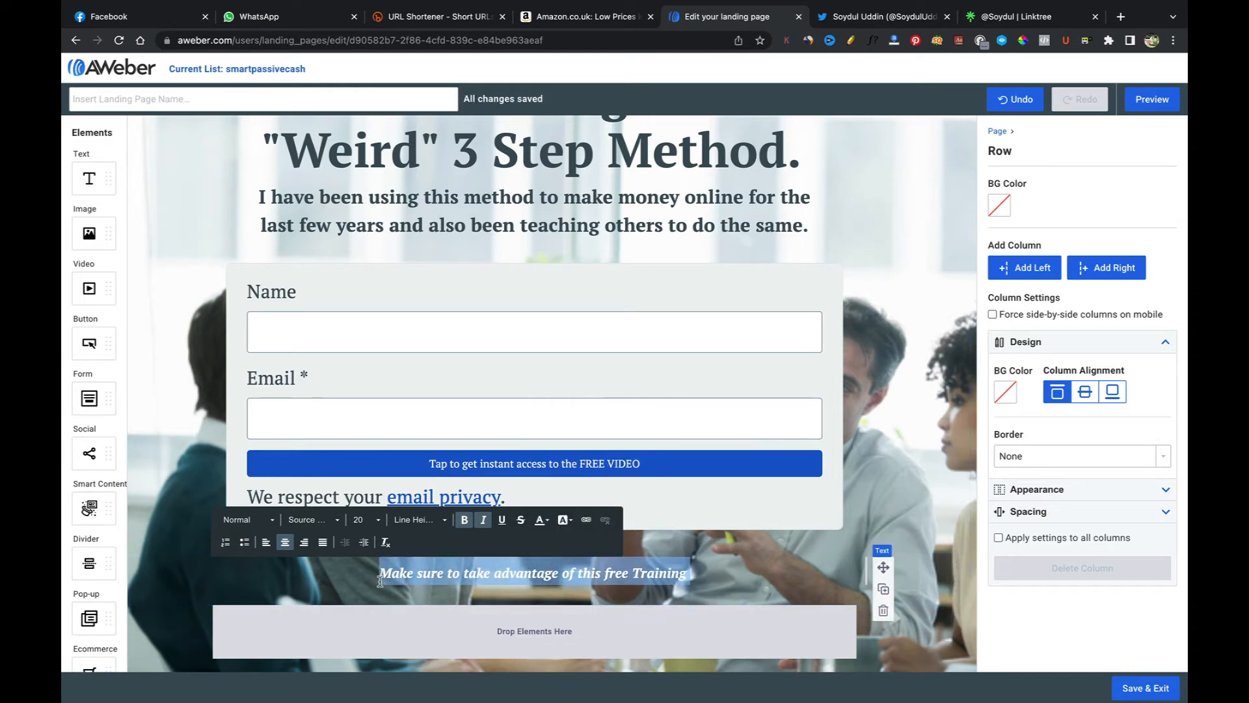
click(540, 520)
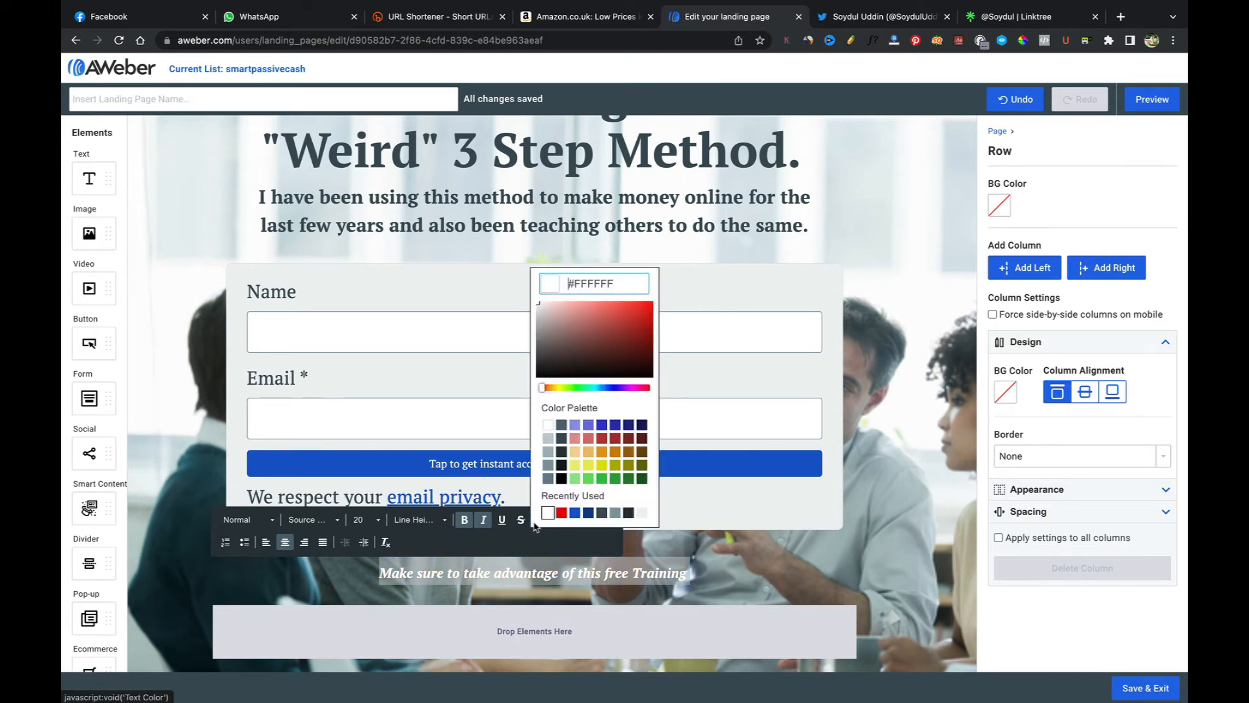
click(602, 440)
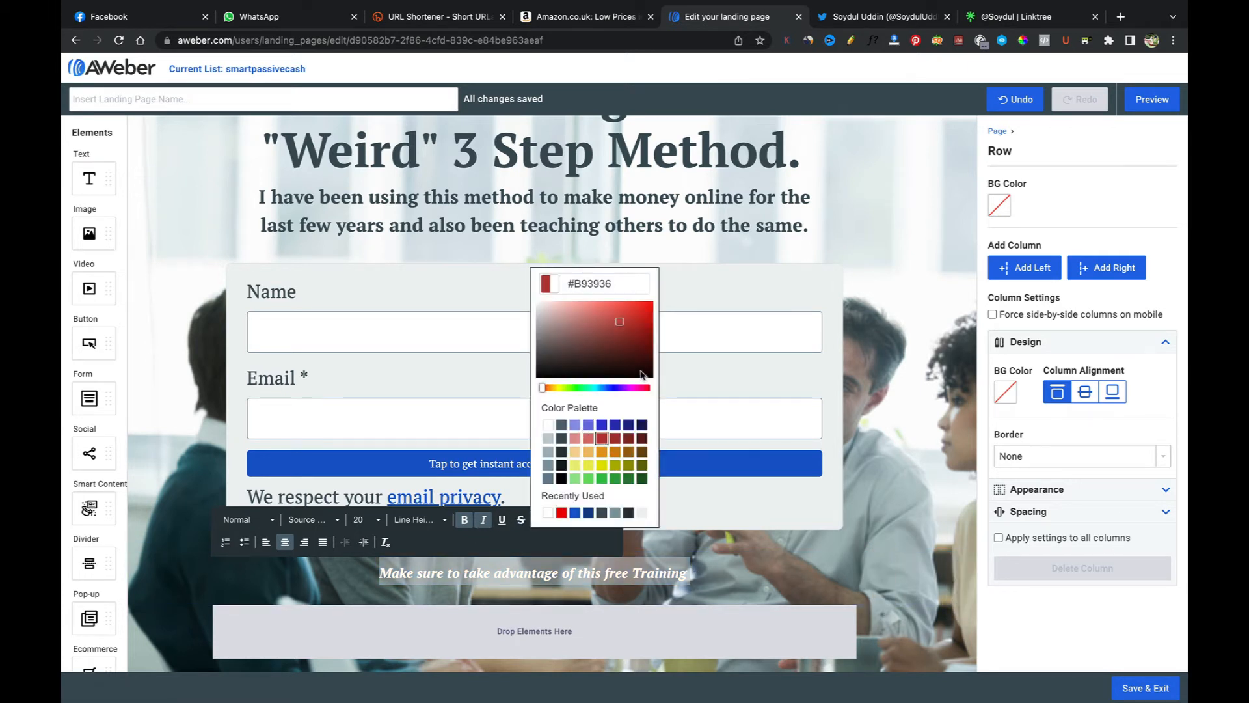
drag(621, 330, 657, 307)
click(683, 557)
Step: Set the training line's font size to 22
click(702, 572)
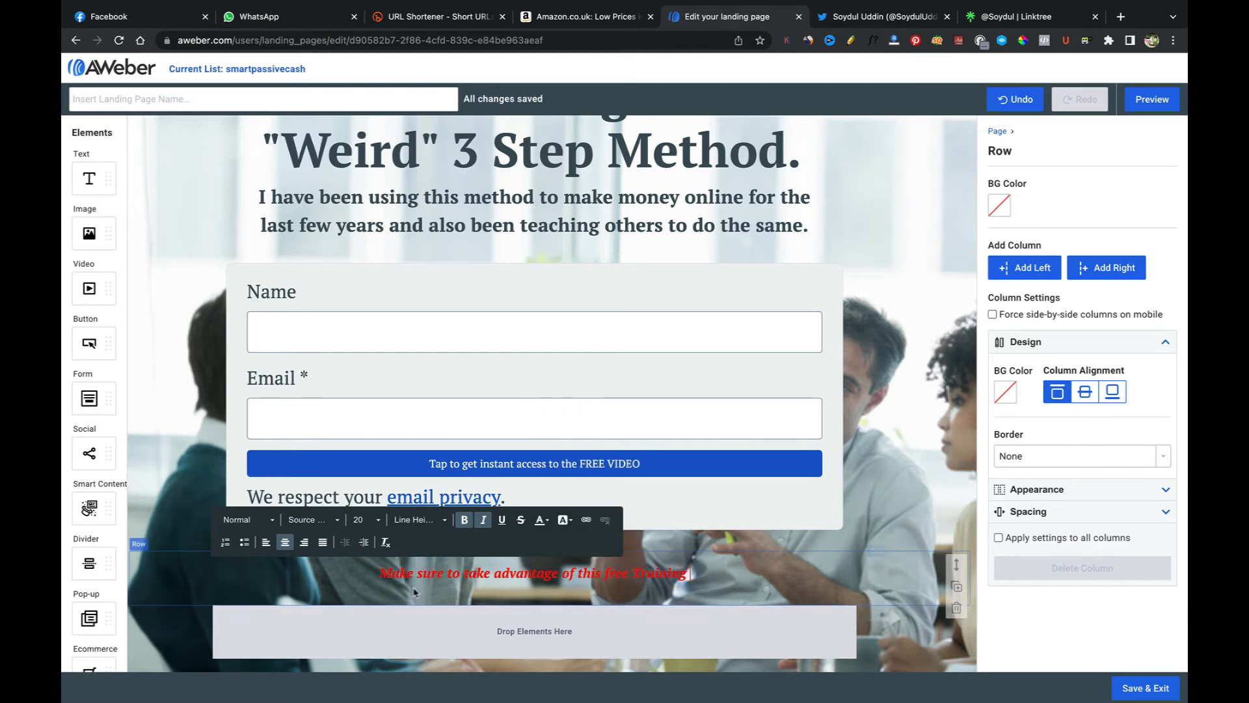
drag(701, 572, 381, 573)
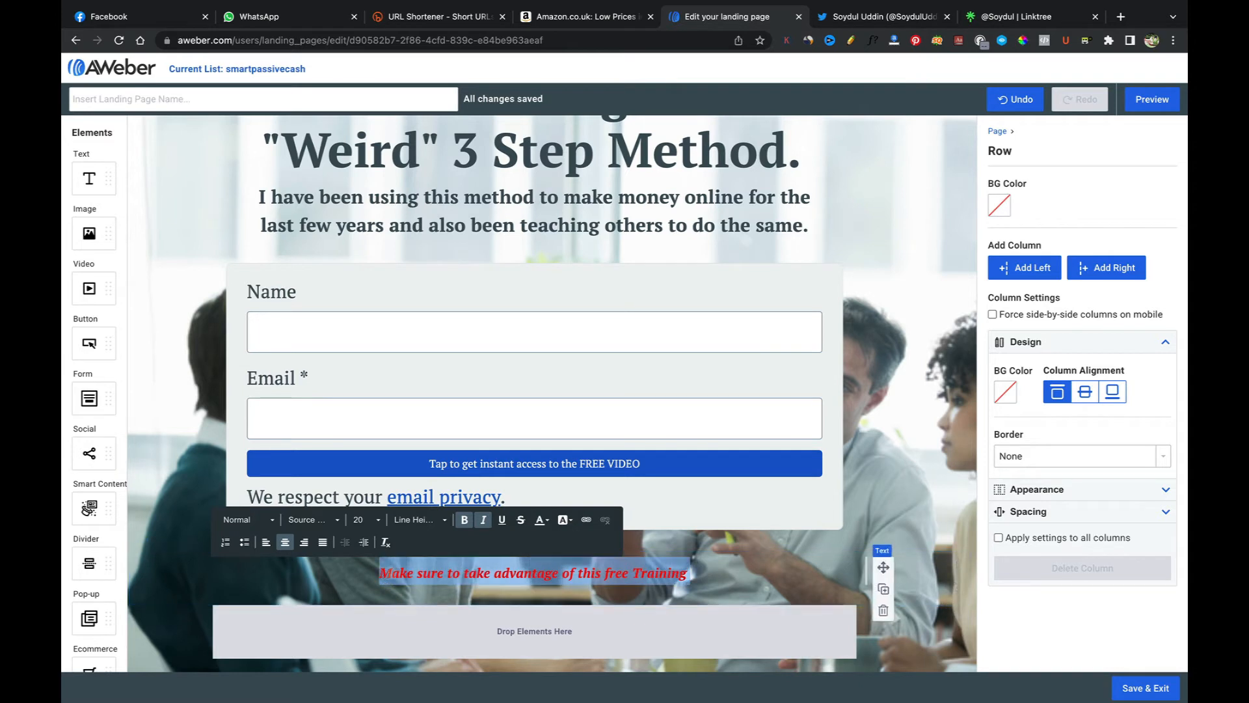
click(377, 521)
click(361, 609)
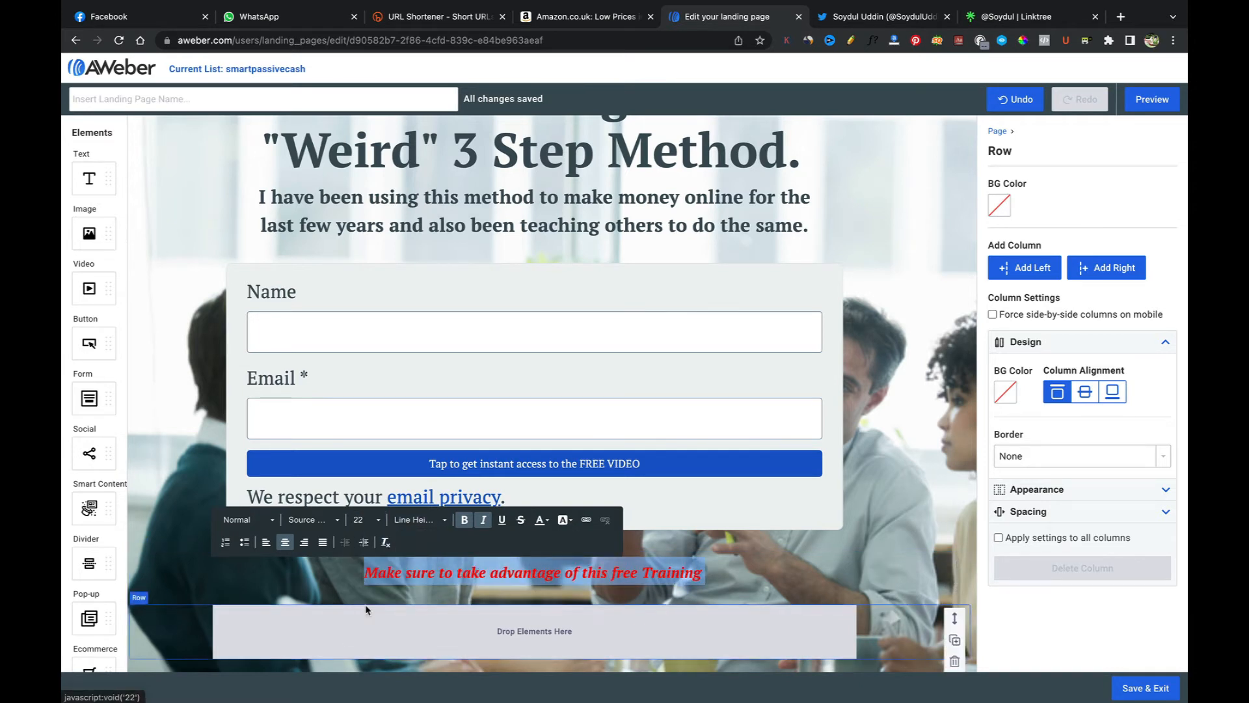
Step: Italicize the subheading text below the main heading
click(769, 570)
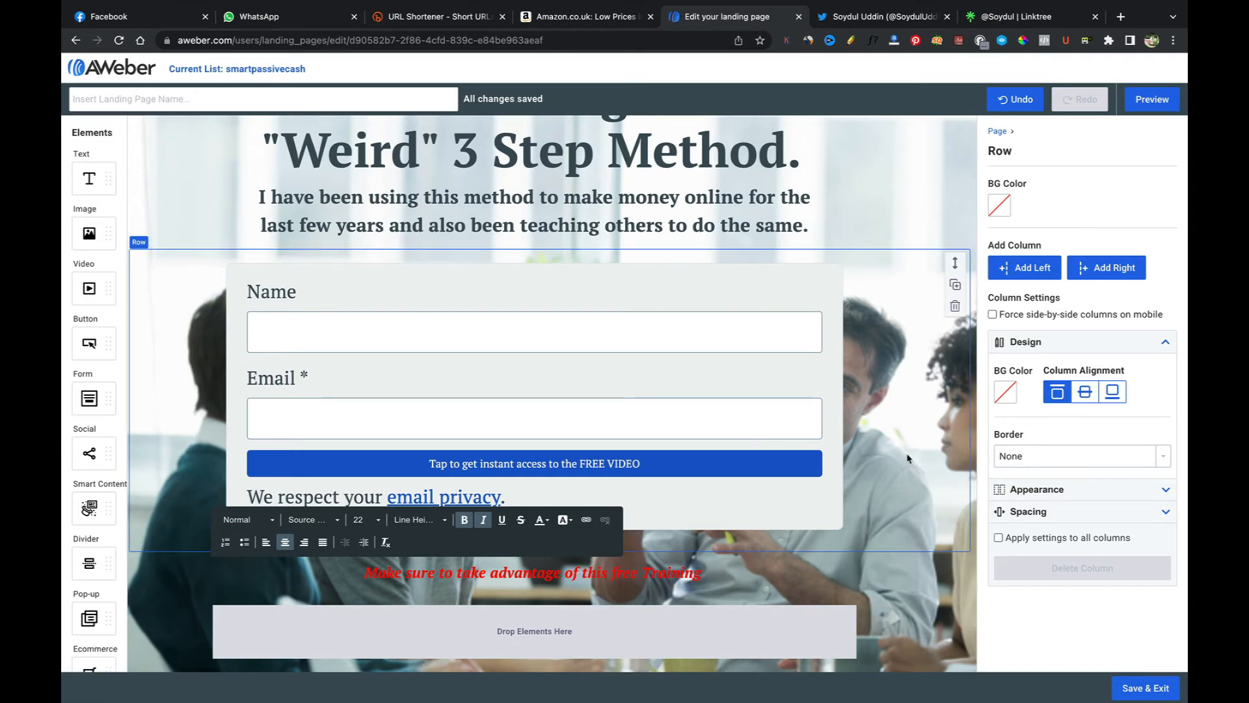
click(784, 415)
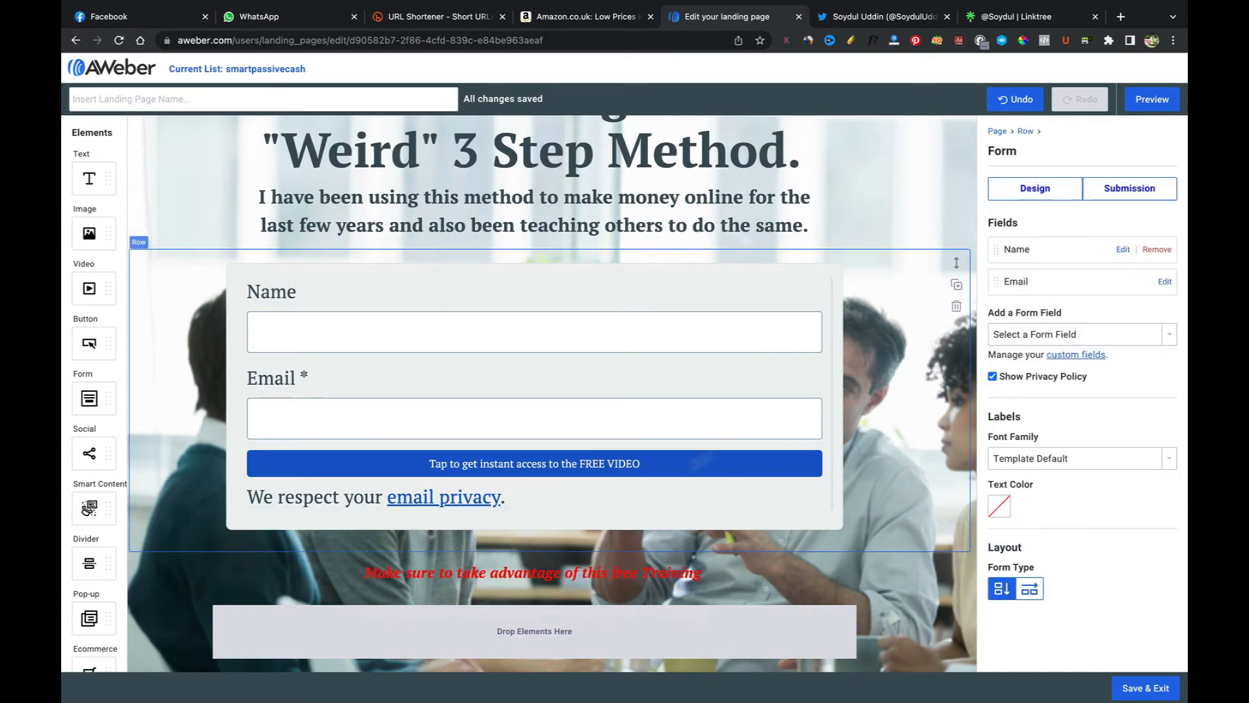
click(751, 226)
scroll(758, 227, up, 1)
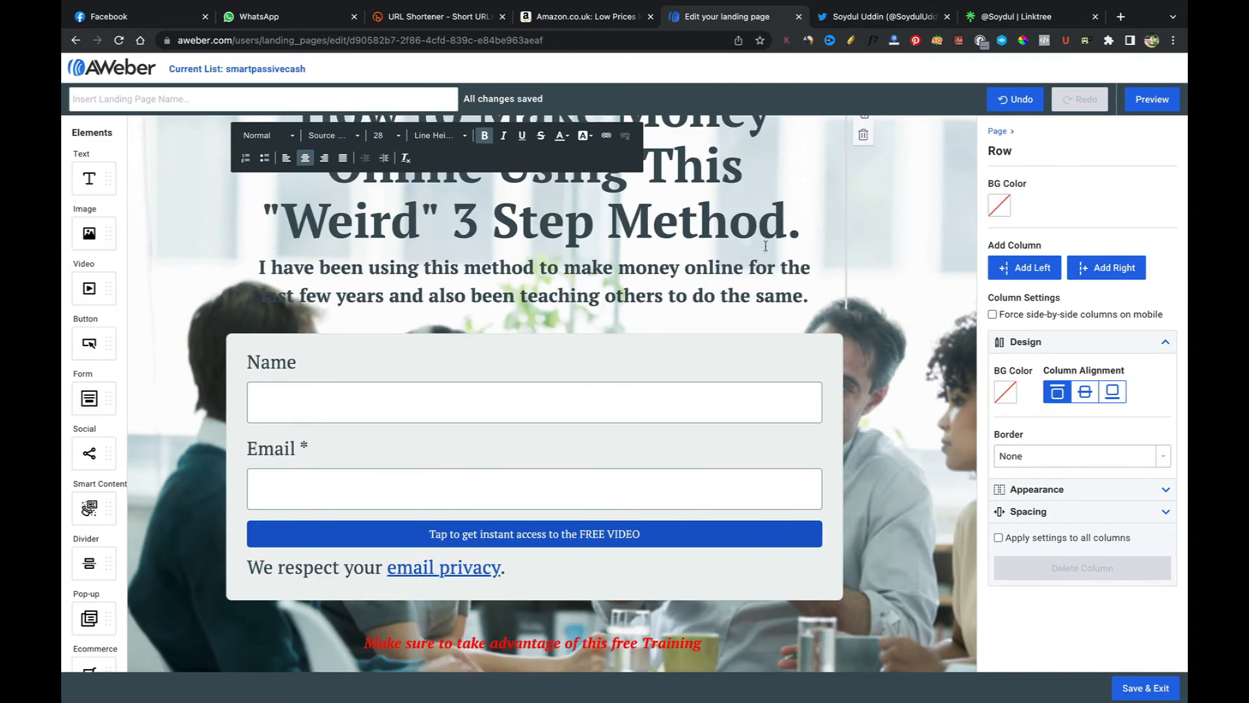
drag(807, 296, 255, 268)
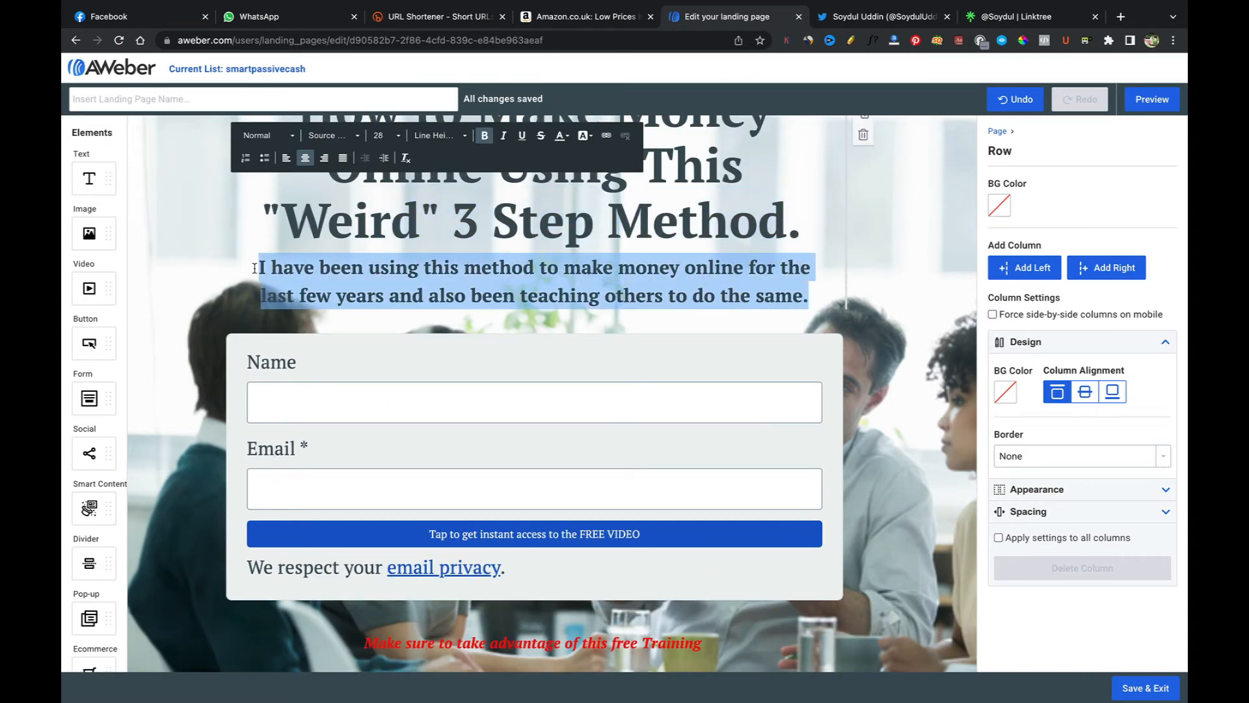
click(504, 136)
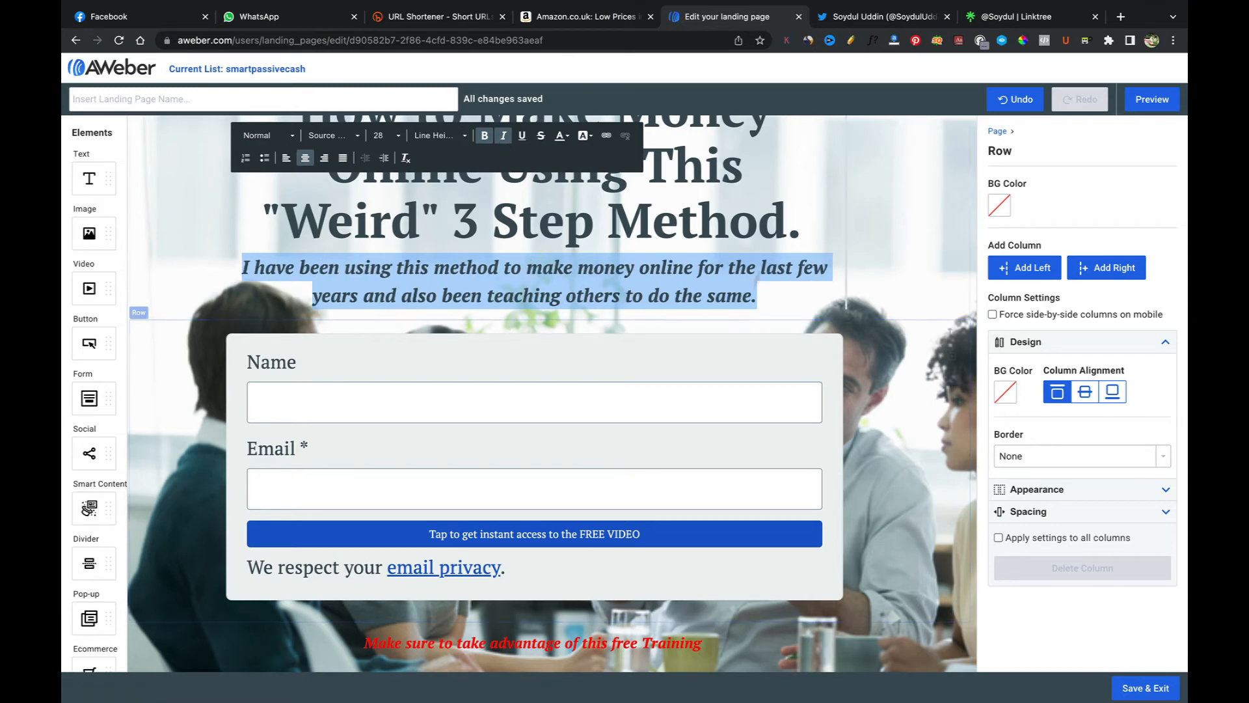
Step: Change the main heading's font to Rubik
click(798, 232)
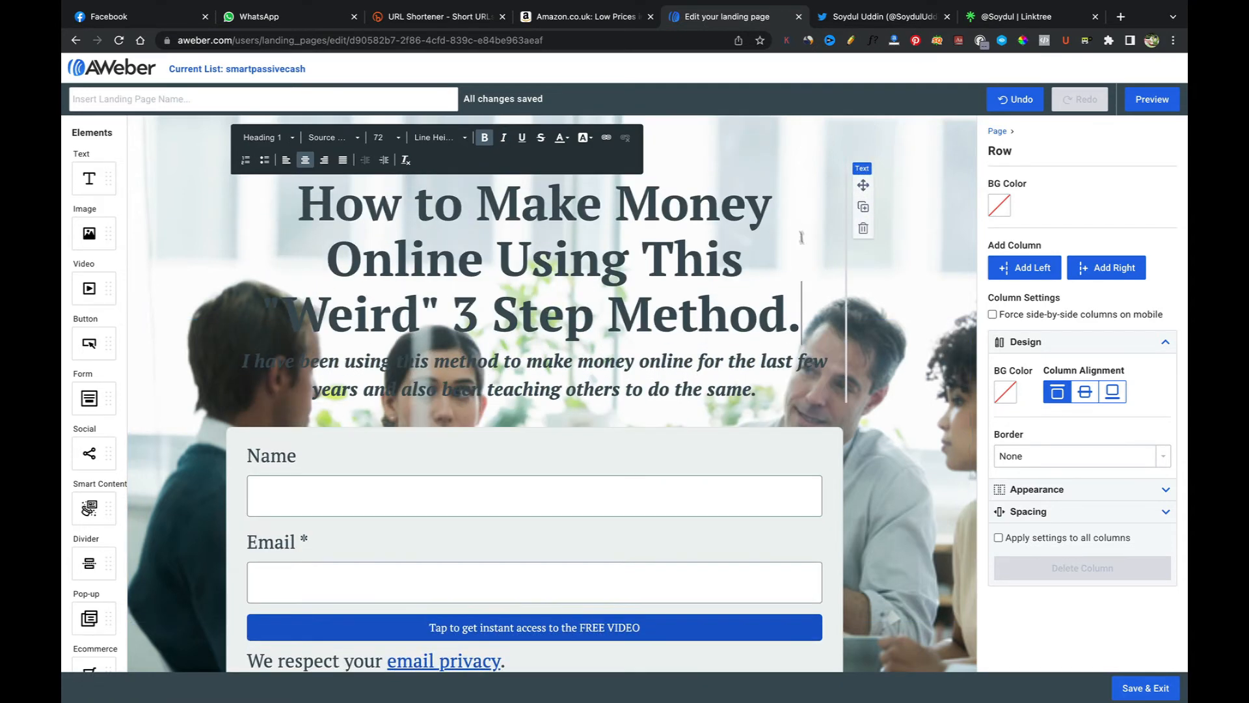
drag(800, 317, 299, 214)
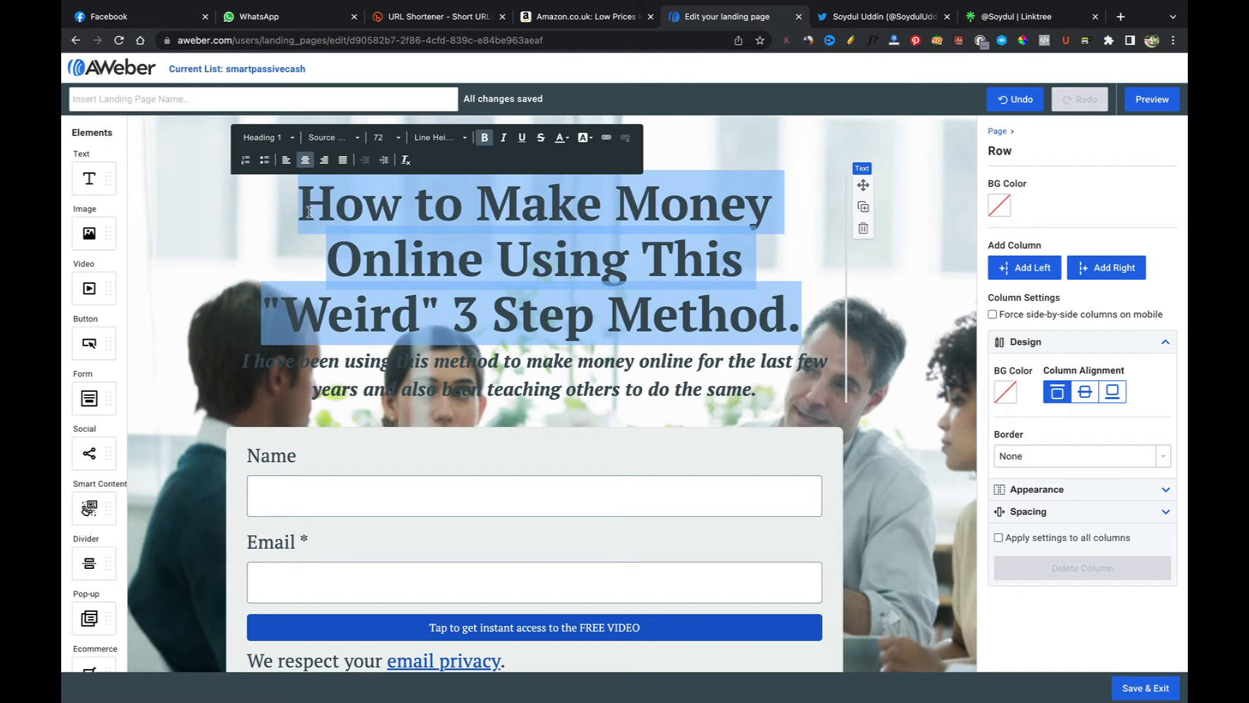
click(465, 139)
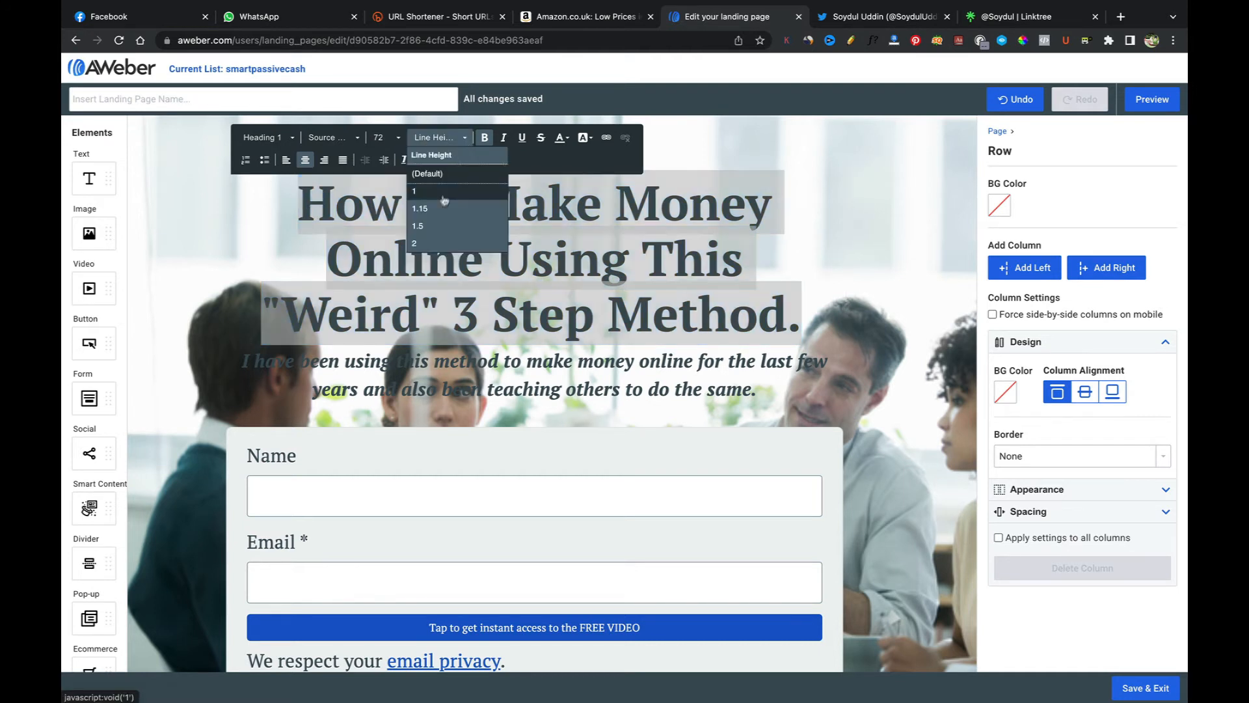
click(464, 139)
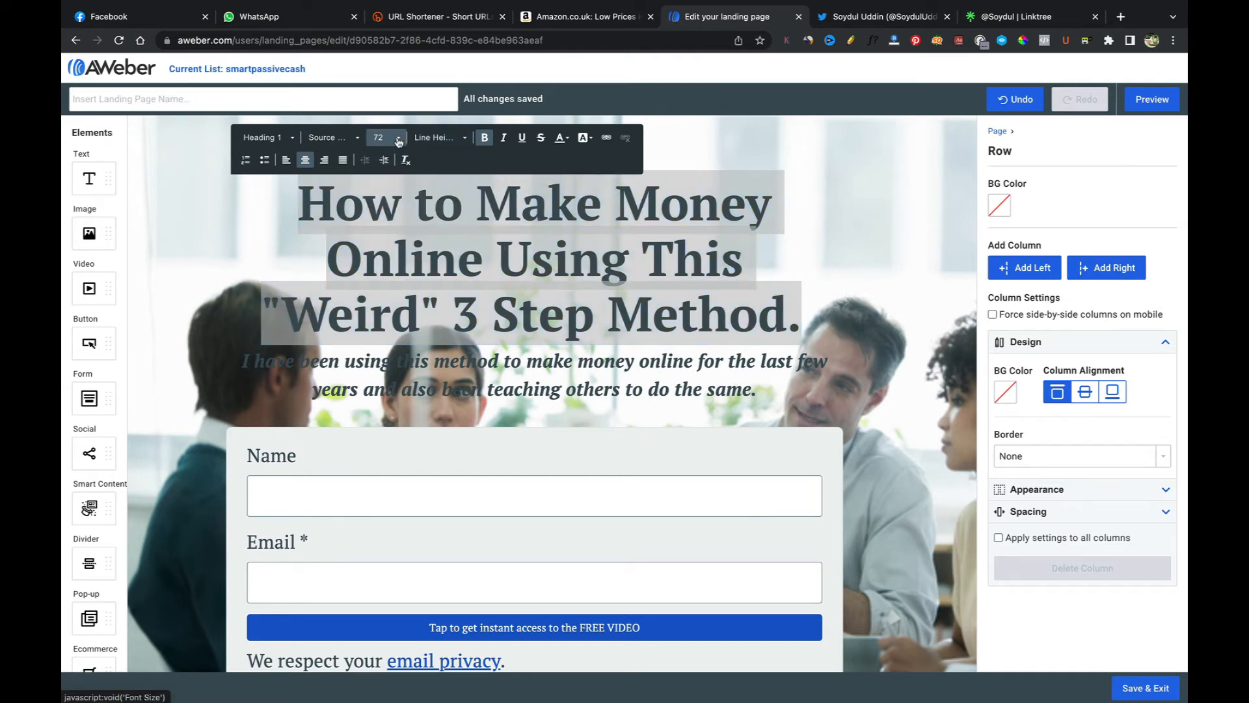
click(355, 141)
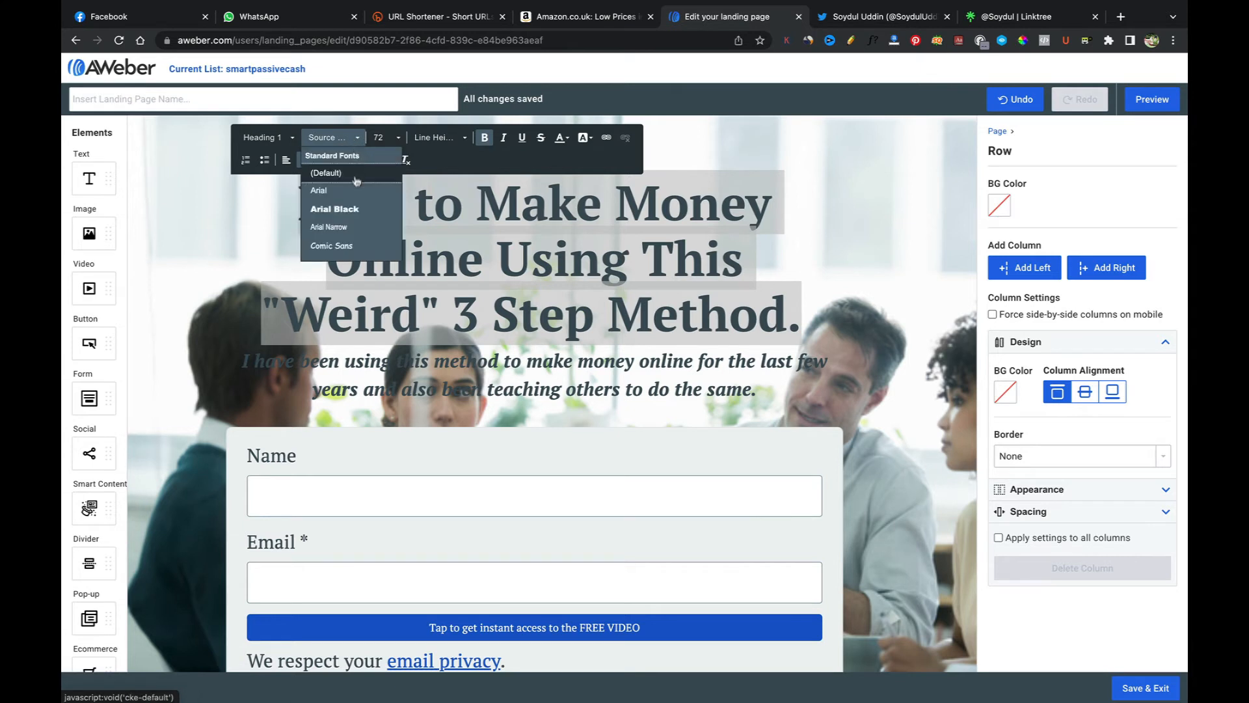
scroll(350, 240, down, 3)
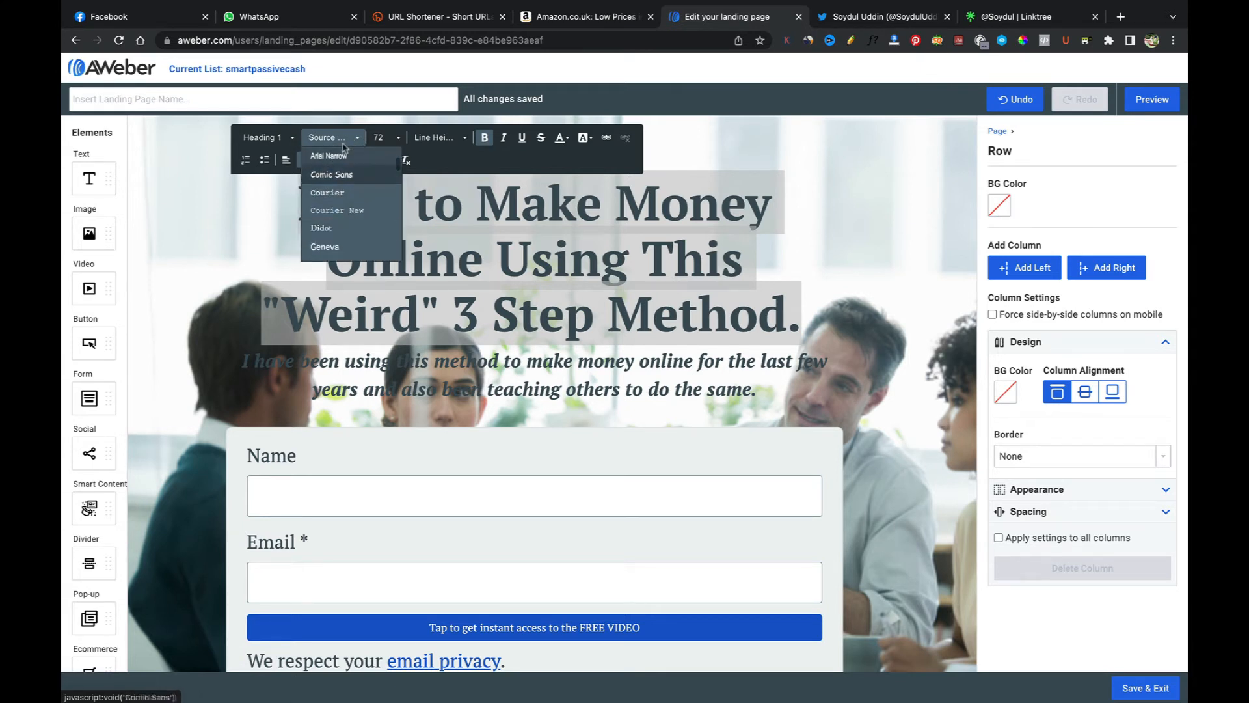
scroll(345, 247, down, 3)
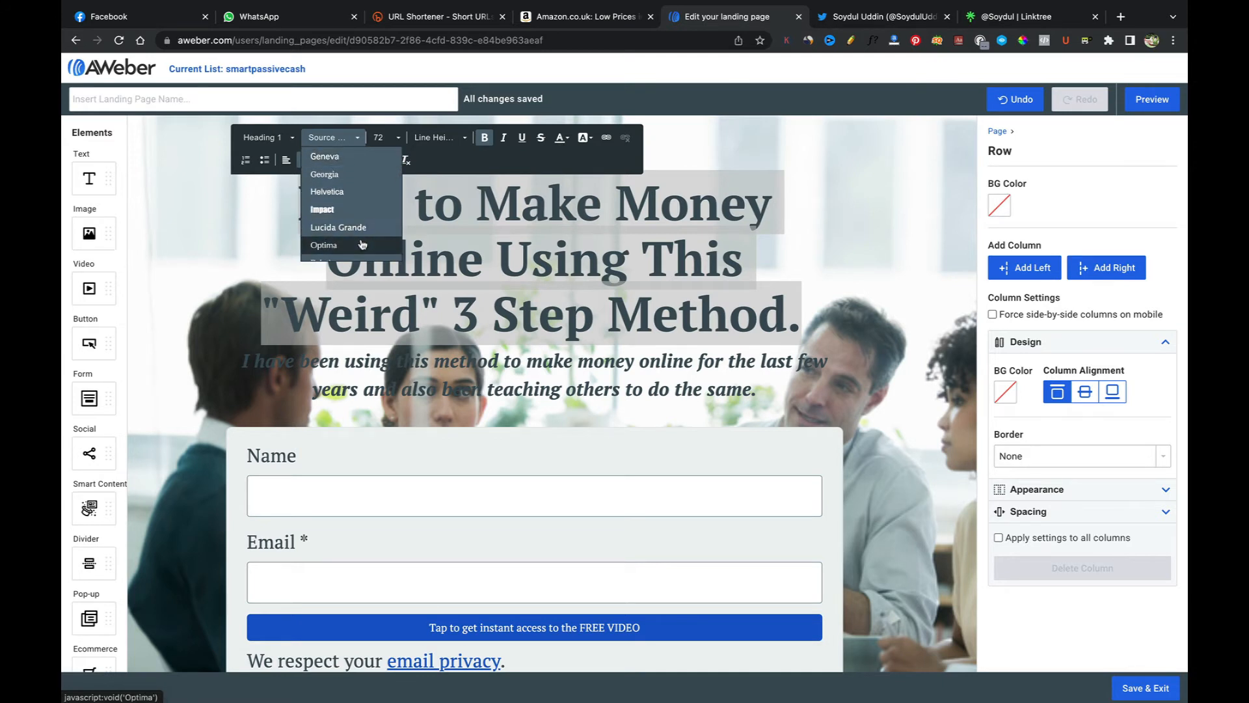
scroll(363, 243, down, 1)
scroll(362, 244, down, 1)
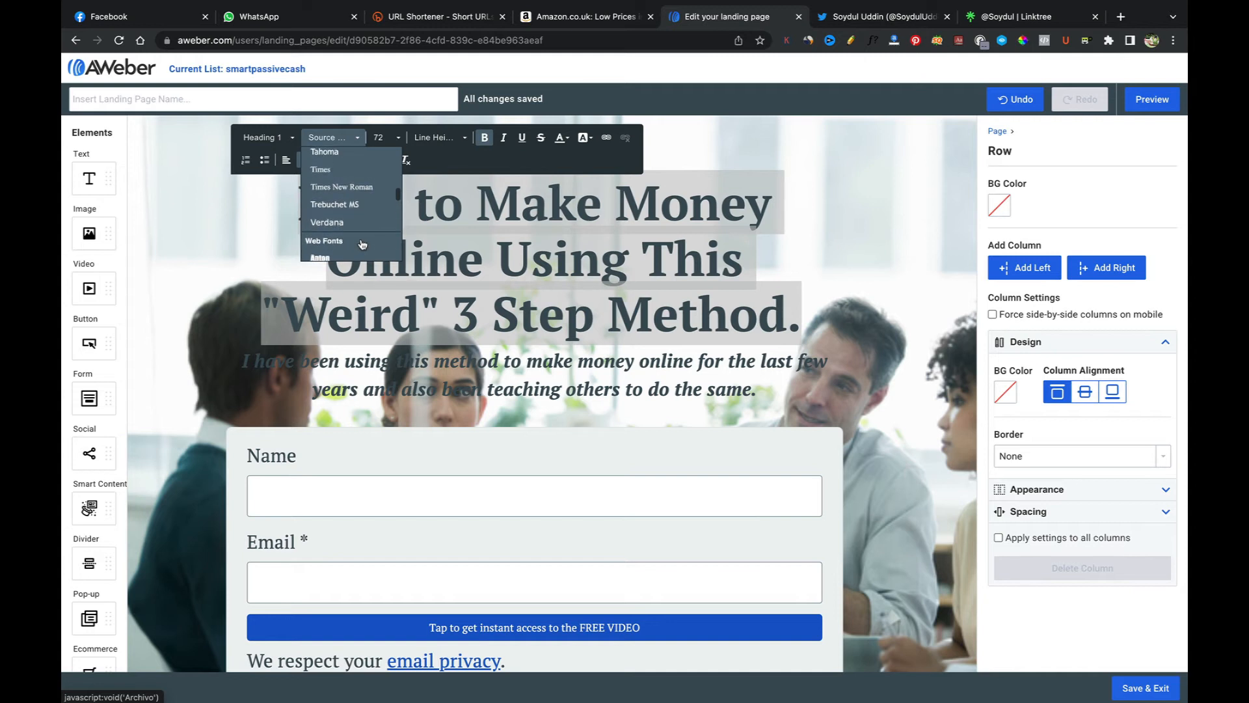
scroll(362, 244, down, 1)
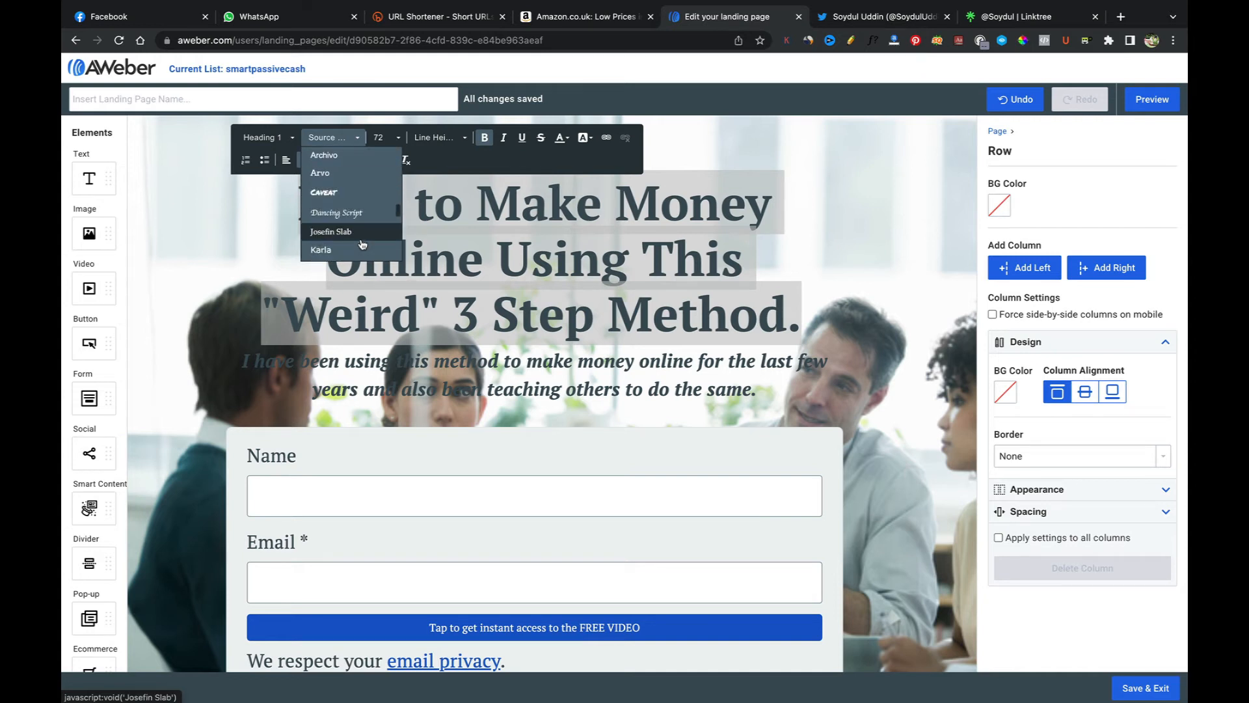
scroll(363, 244, down, 1)
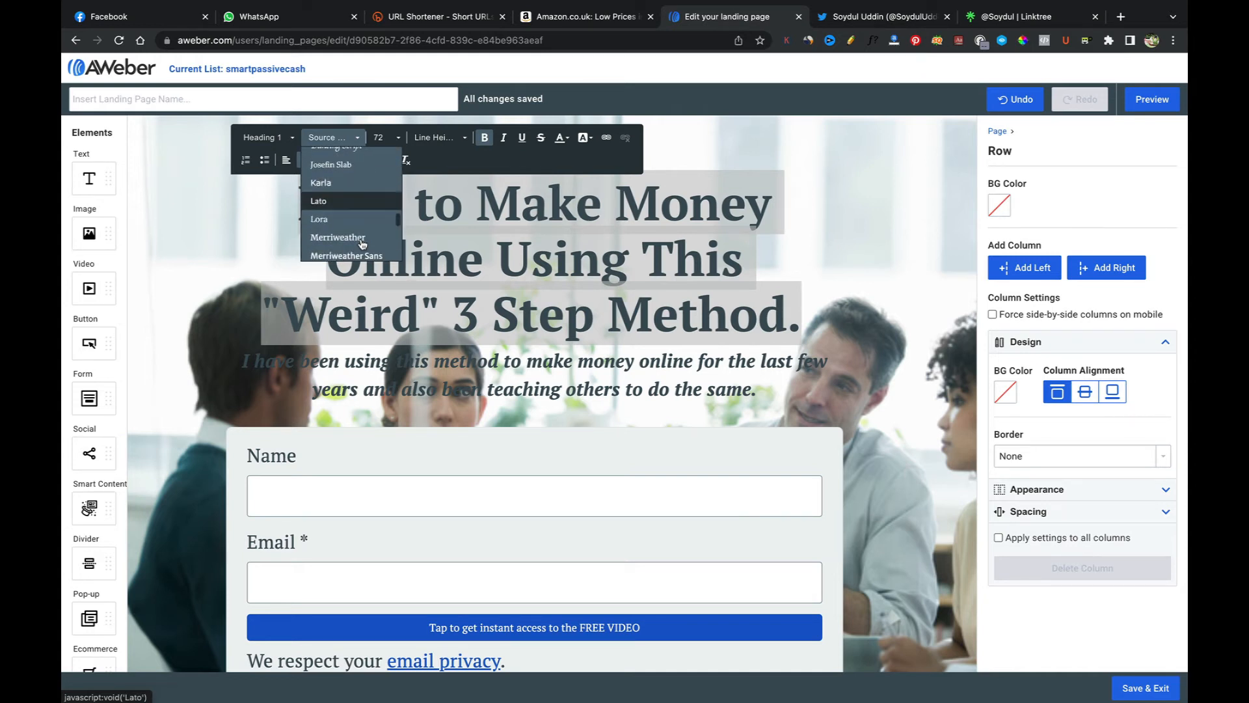
scroll(362, 244, down, 3)
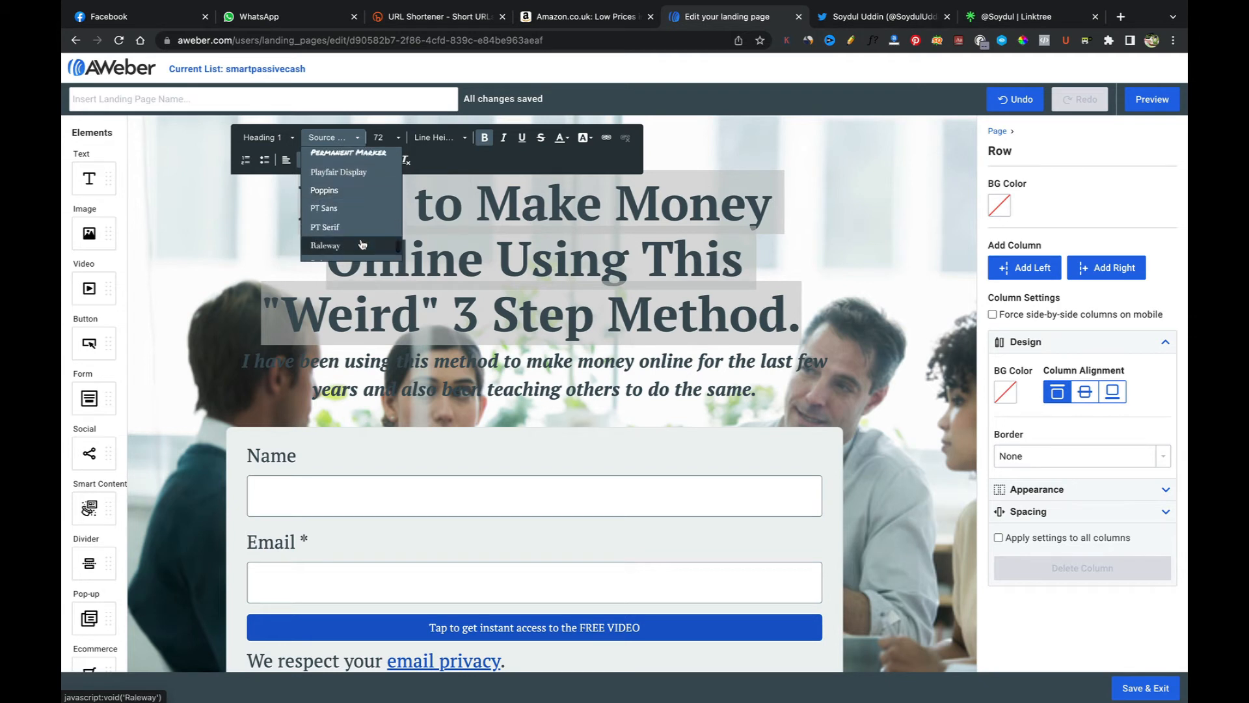
scroll(363, 244, down, 1)
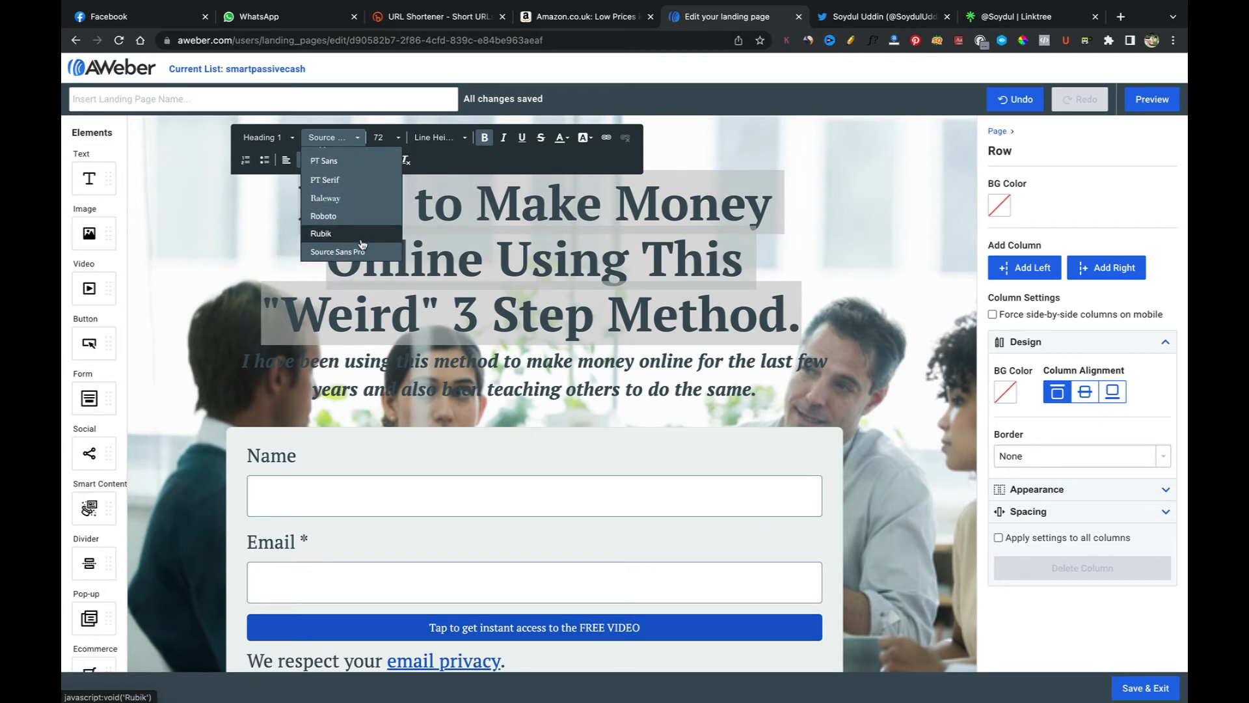
click(343, 234)
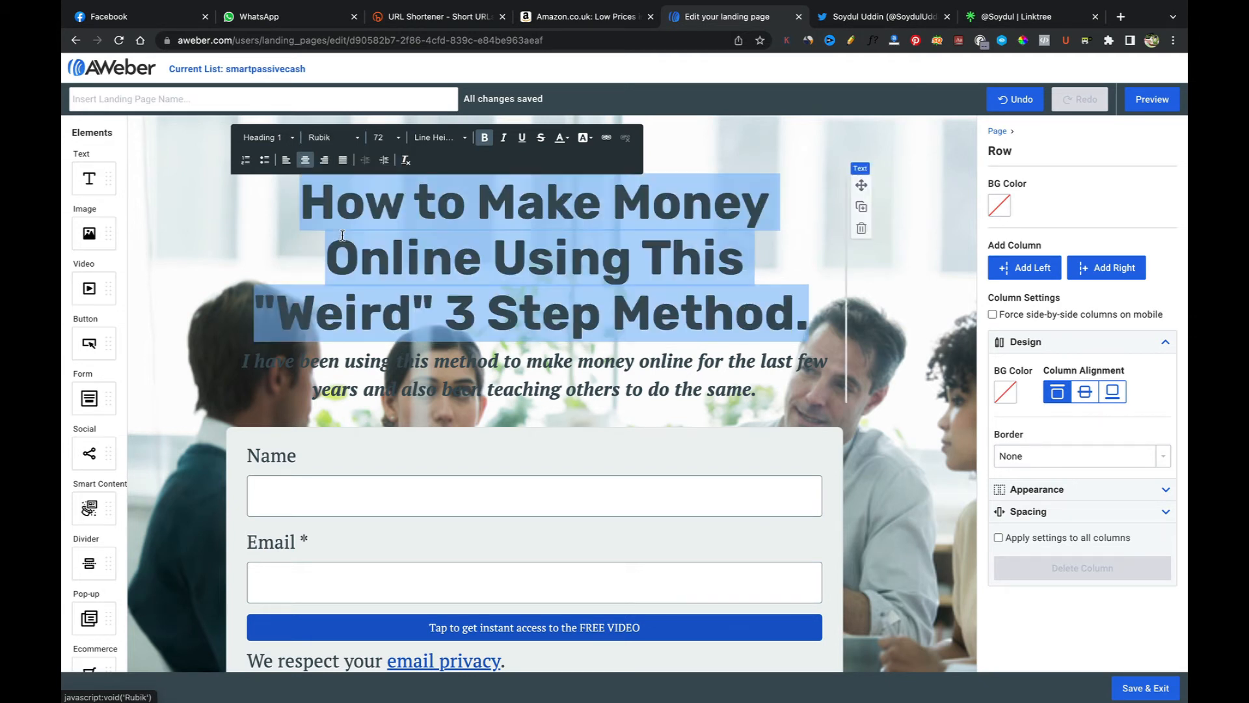
Step: Capitalize "to" in the main heading so it reads "How To"
click(576, 289)
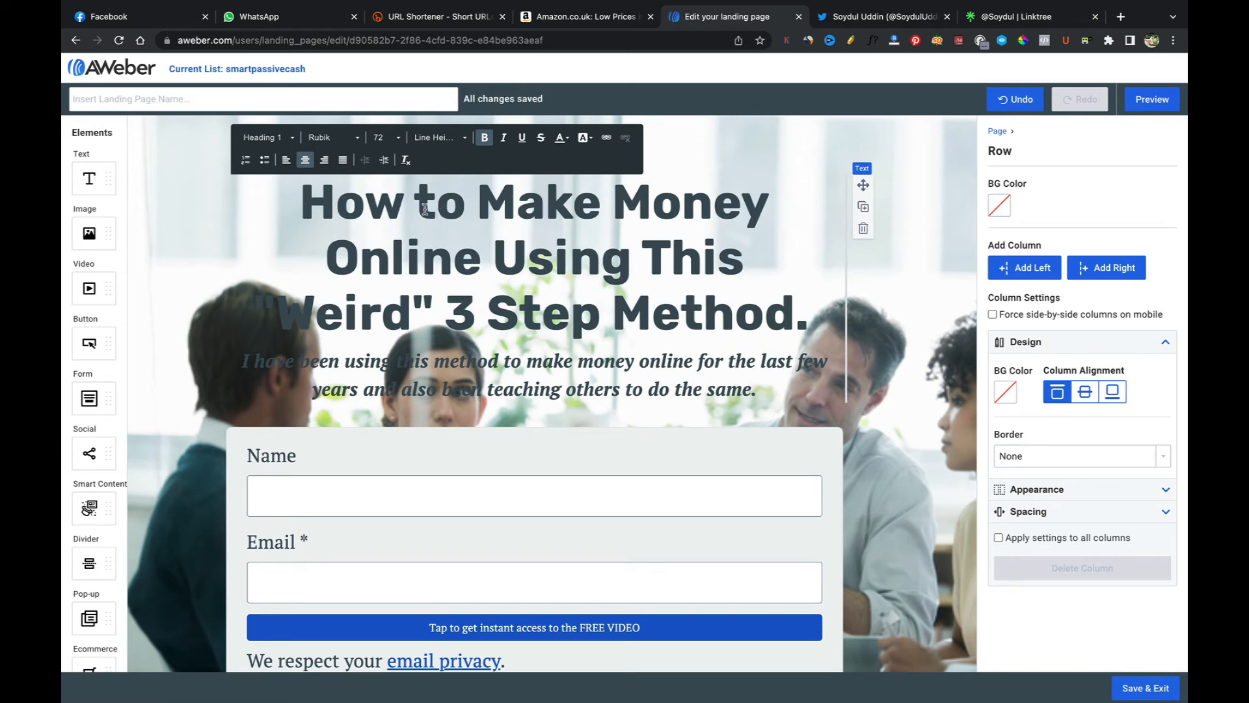
drag(438, 210, 422, 208)
text(T)
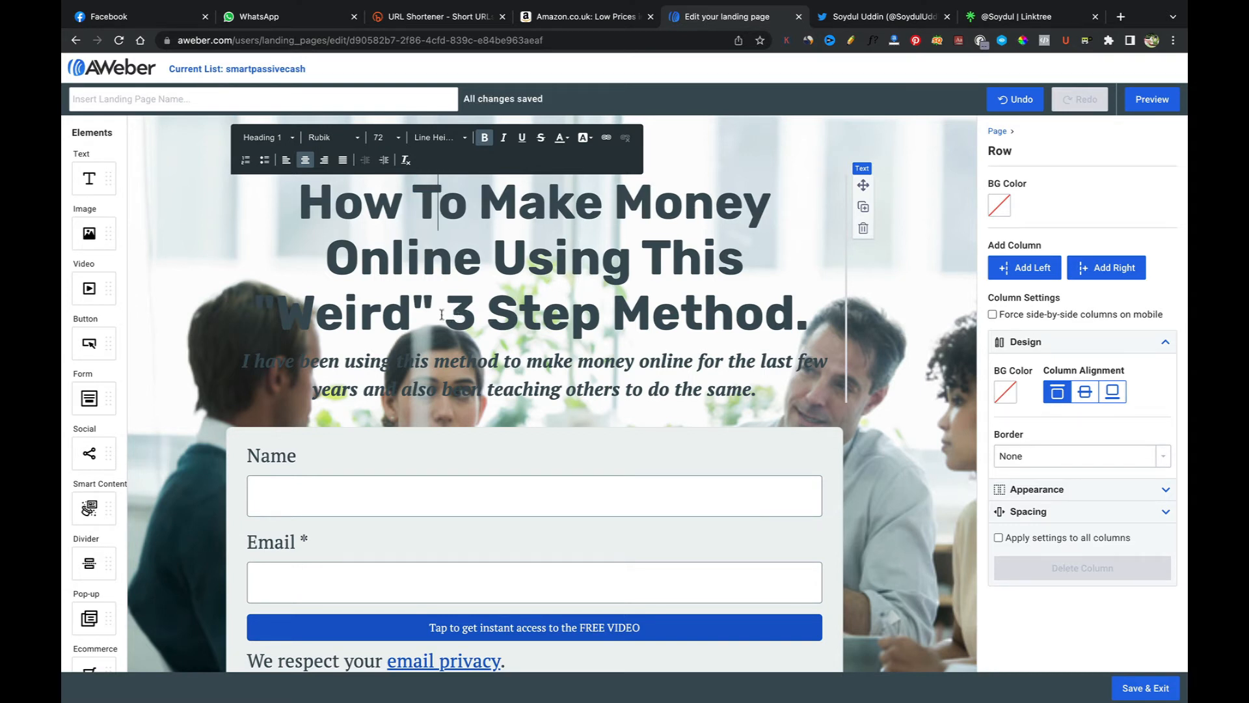
Step: Give the word "Weird" in the heading a red #FC0000 background highlight
drag(434, 306, 264, 300)
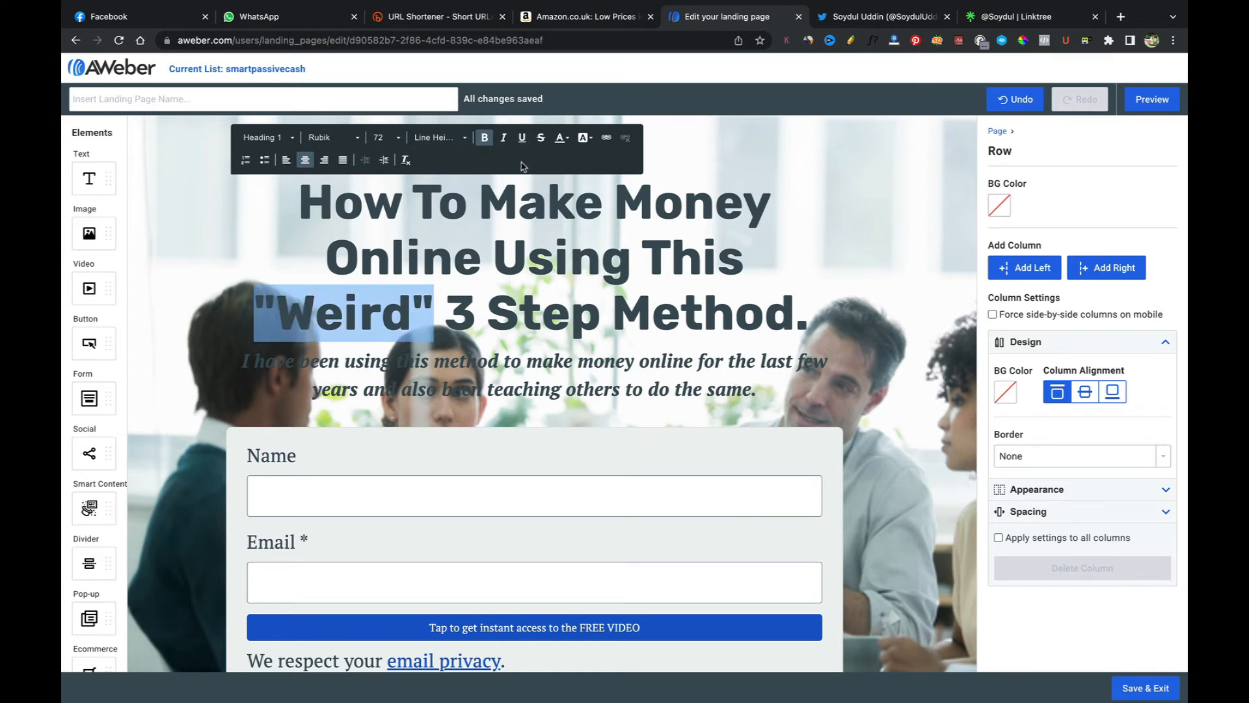
click(559, 138)
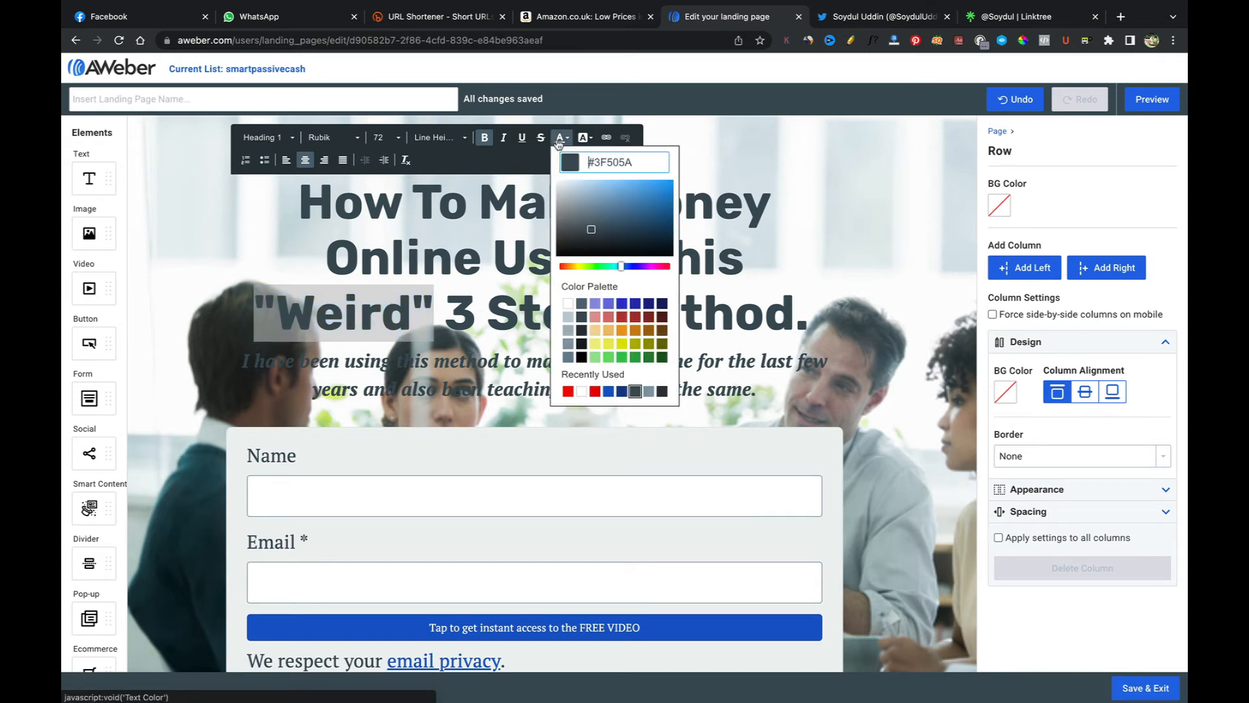
click(584, 137)
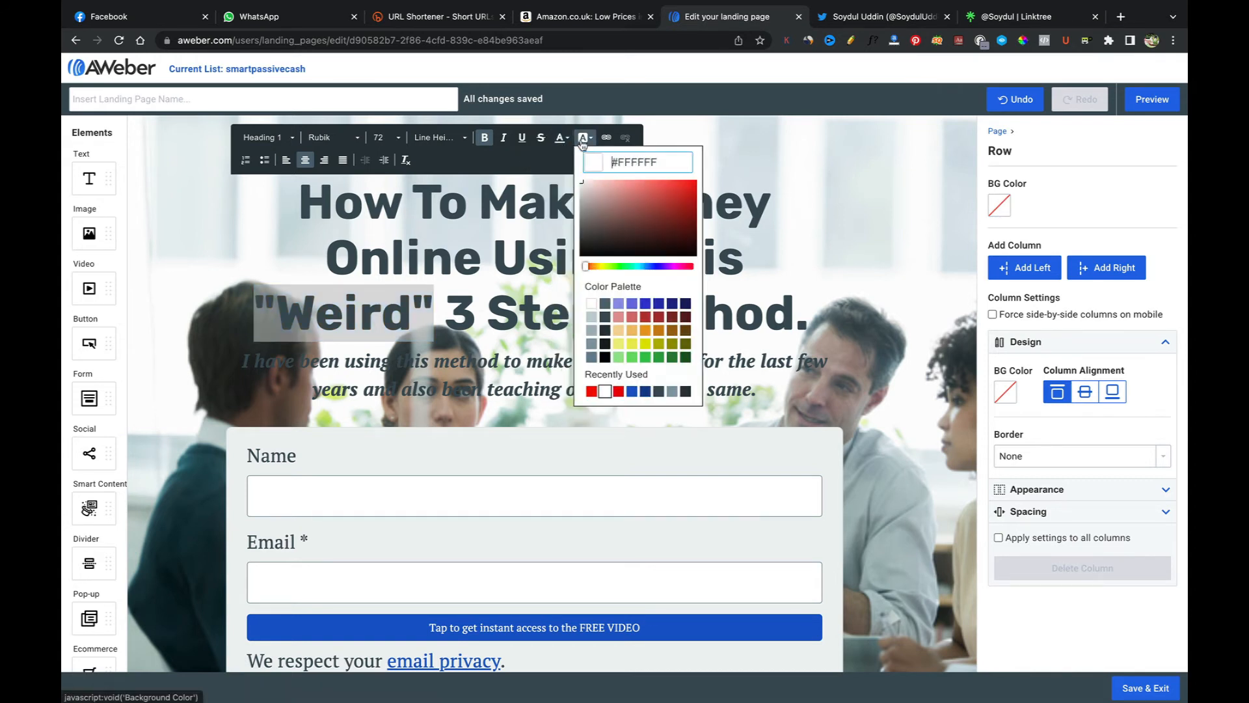
click(695, 184)
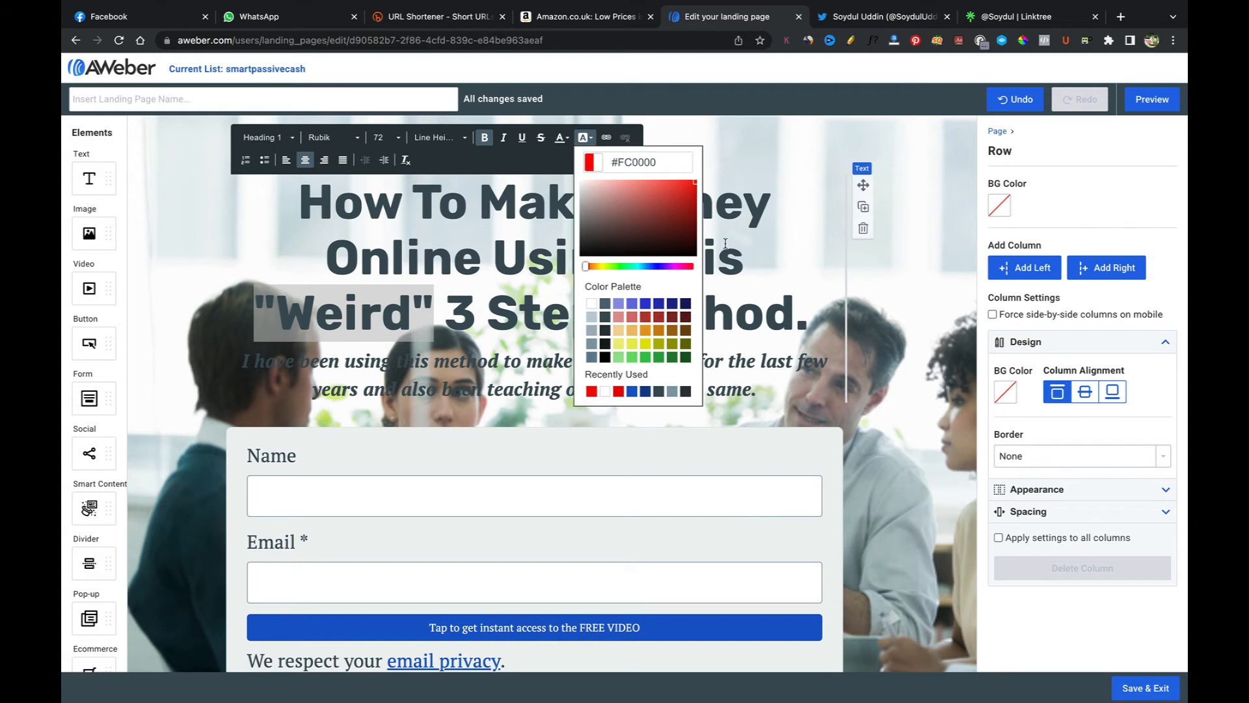
click(563, 326)
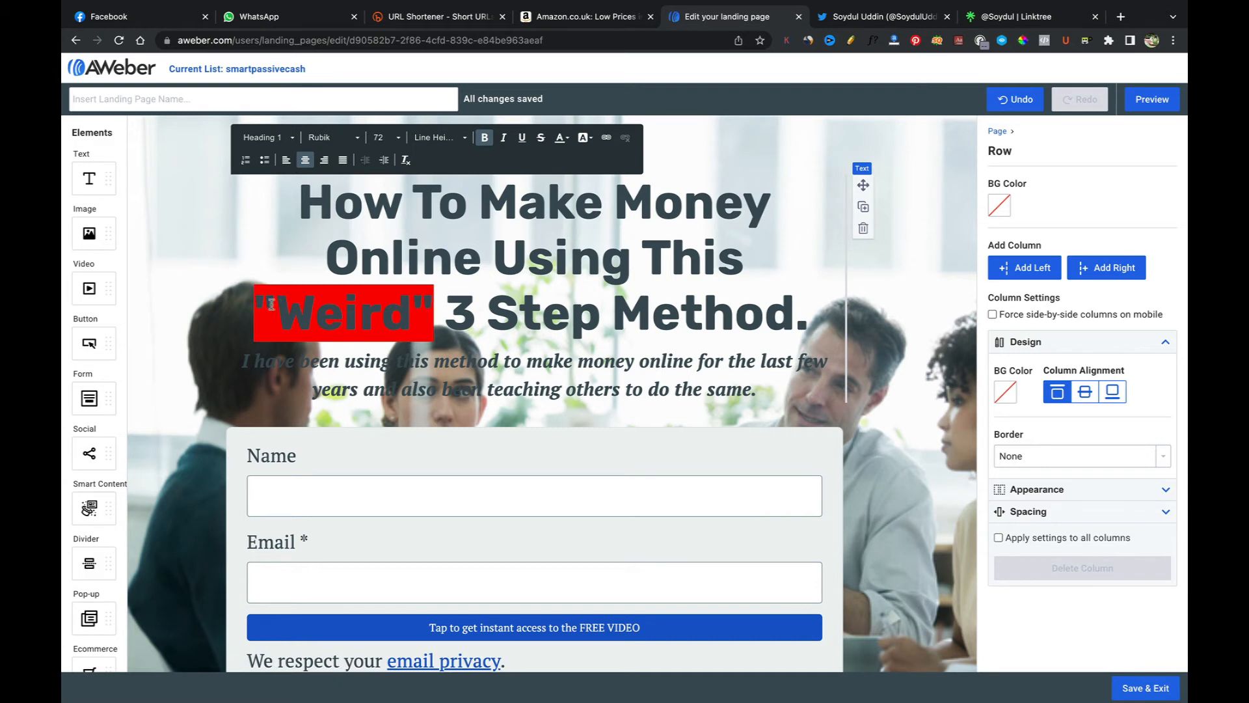
Step: Try recolouring the heading's last line red, then undo the change
drag(262, 303, 810, 325)
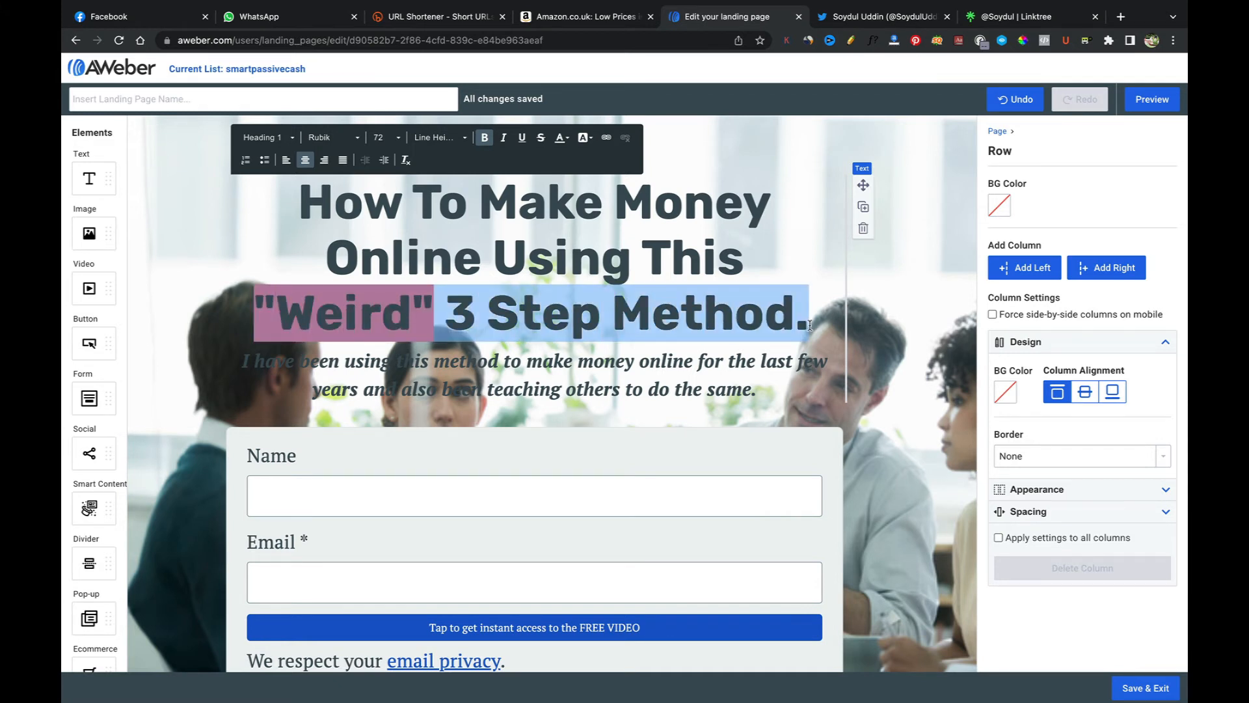
click(560, 137)
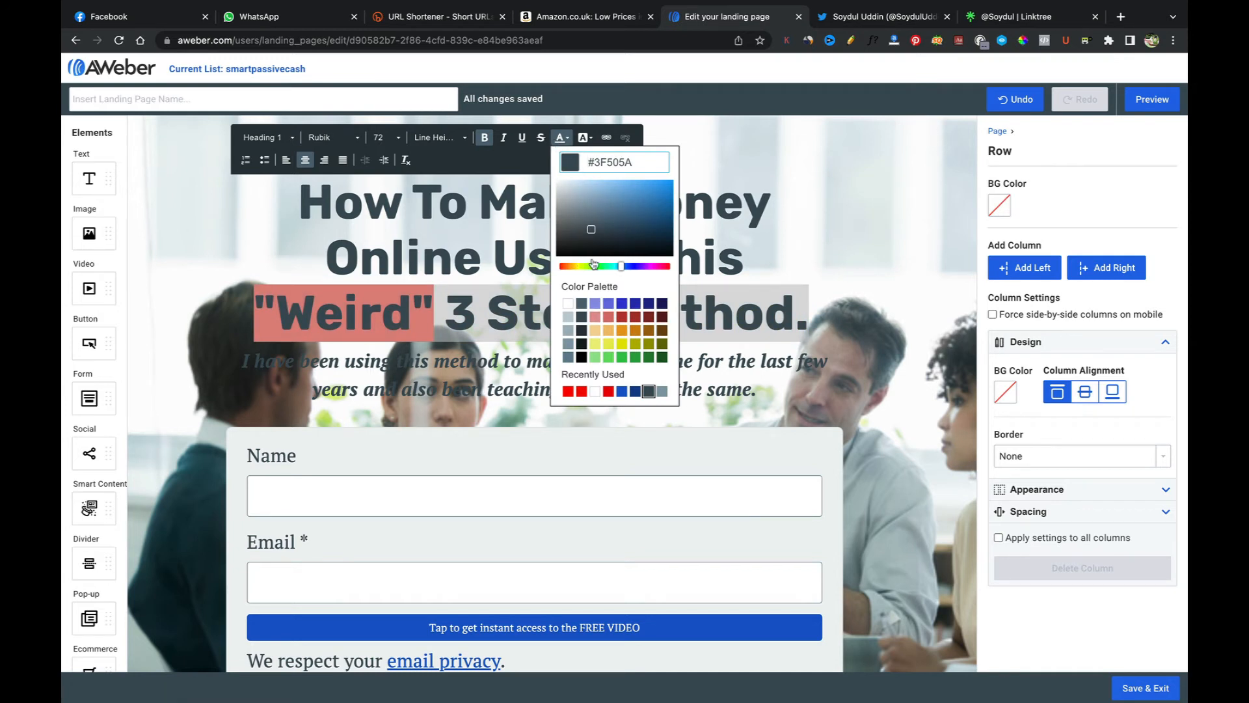
drag(624, 270, 564, 271)
drag(592, 231, 677, 185)
click(746, 260)
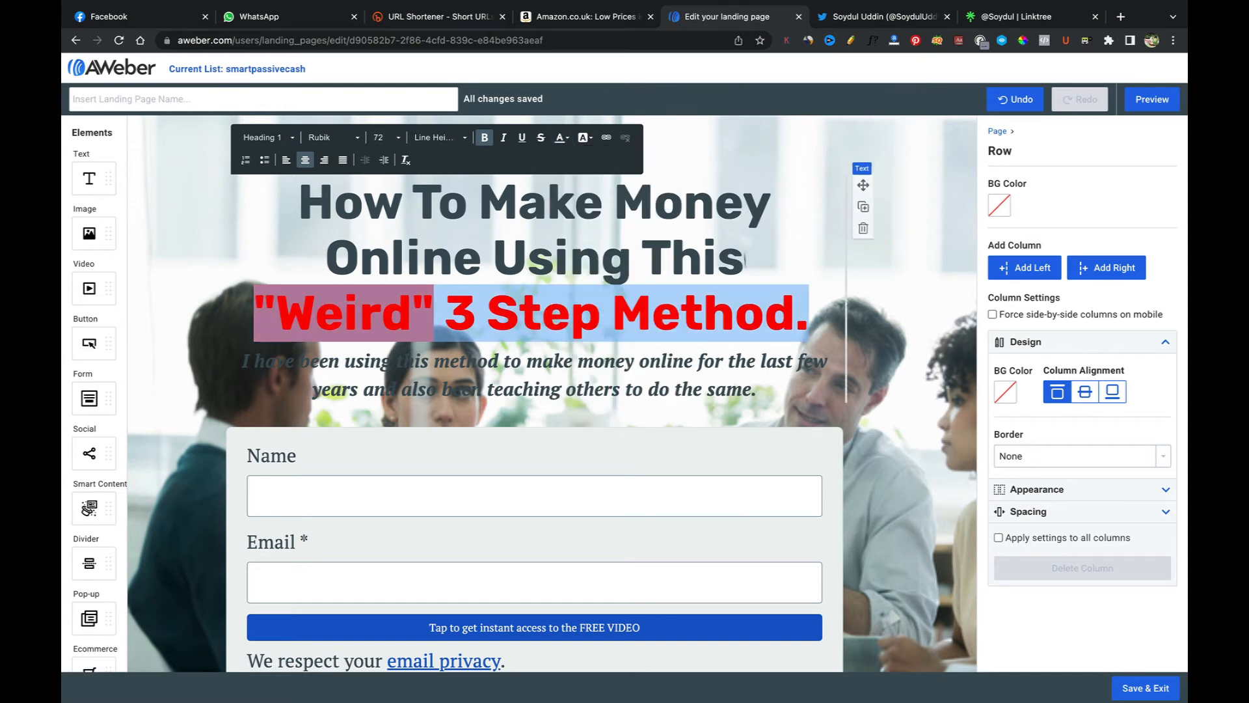
click(713, 340)
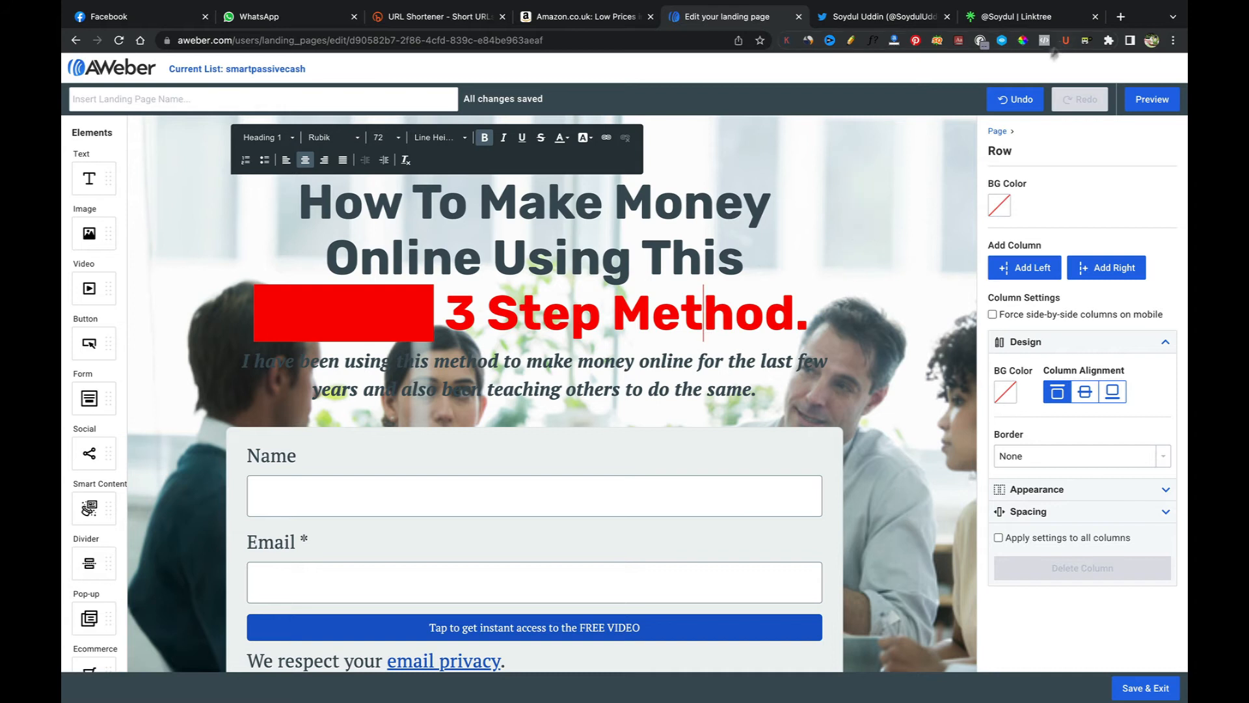
key(ctrl+z)
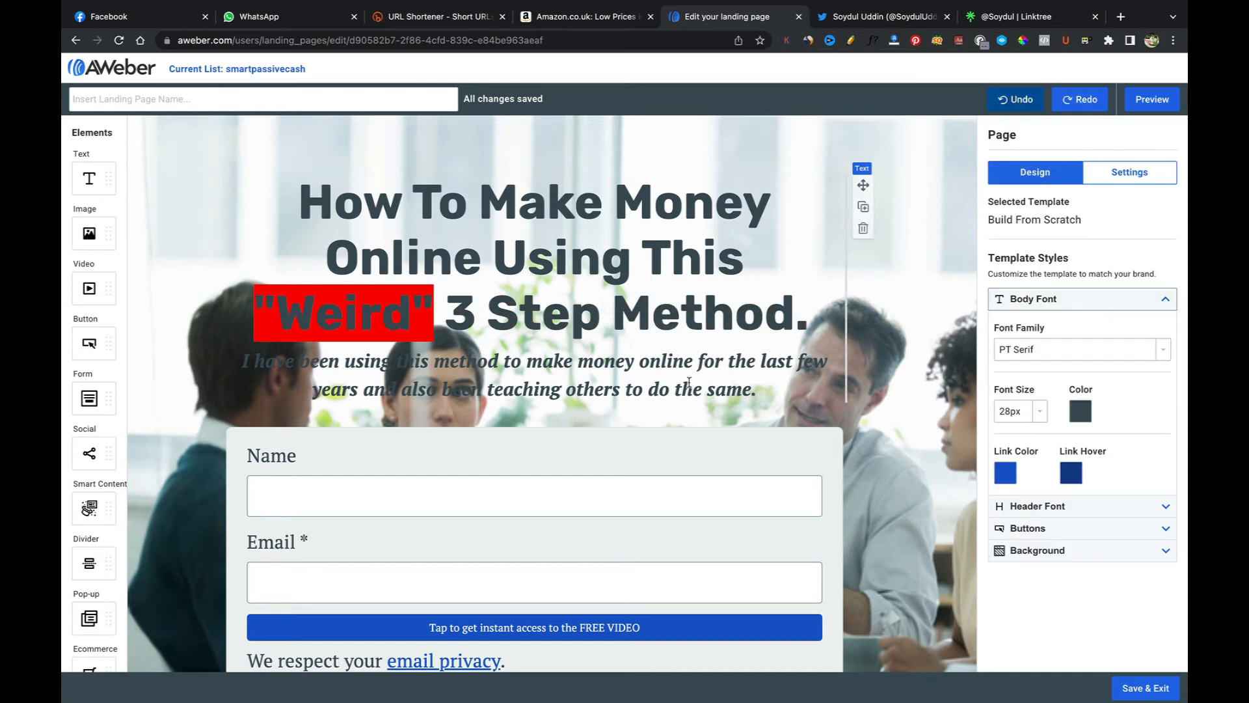
Step: Set the page's body font colour to dark #151B1E from the colour palette
double_click(752, 313)
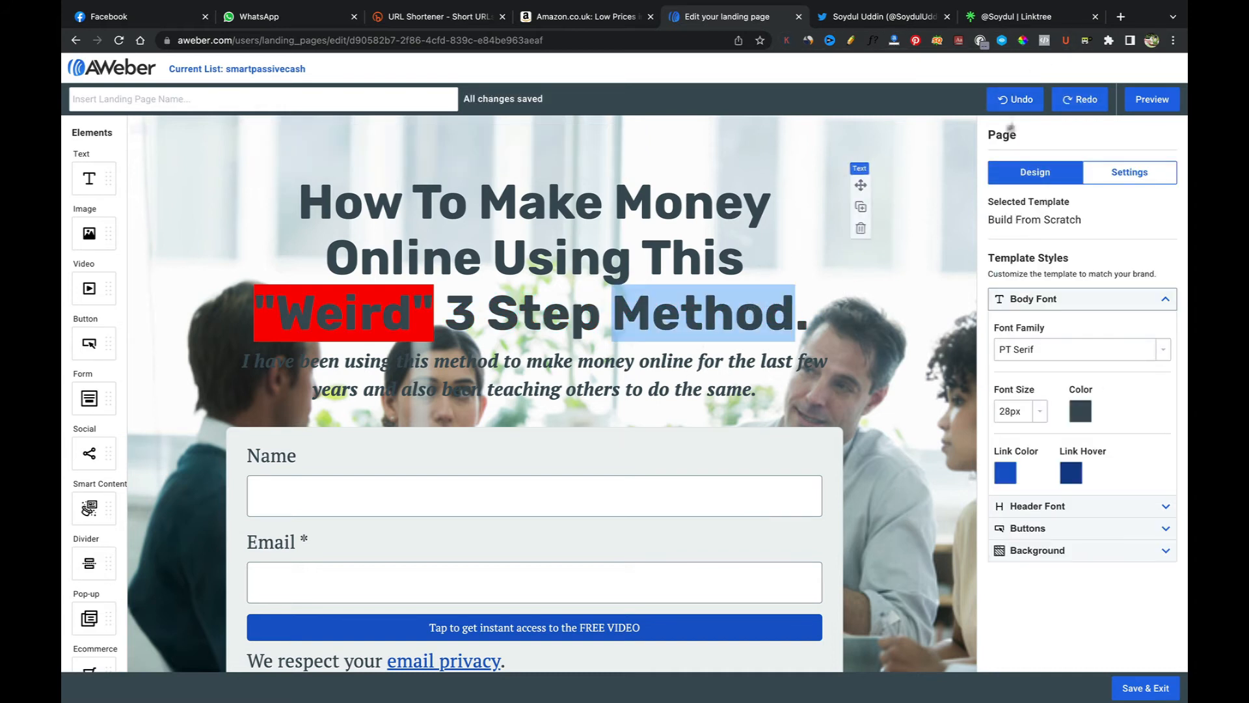
click(795, 313)
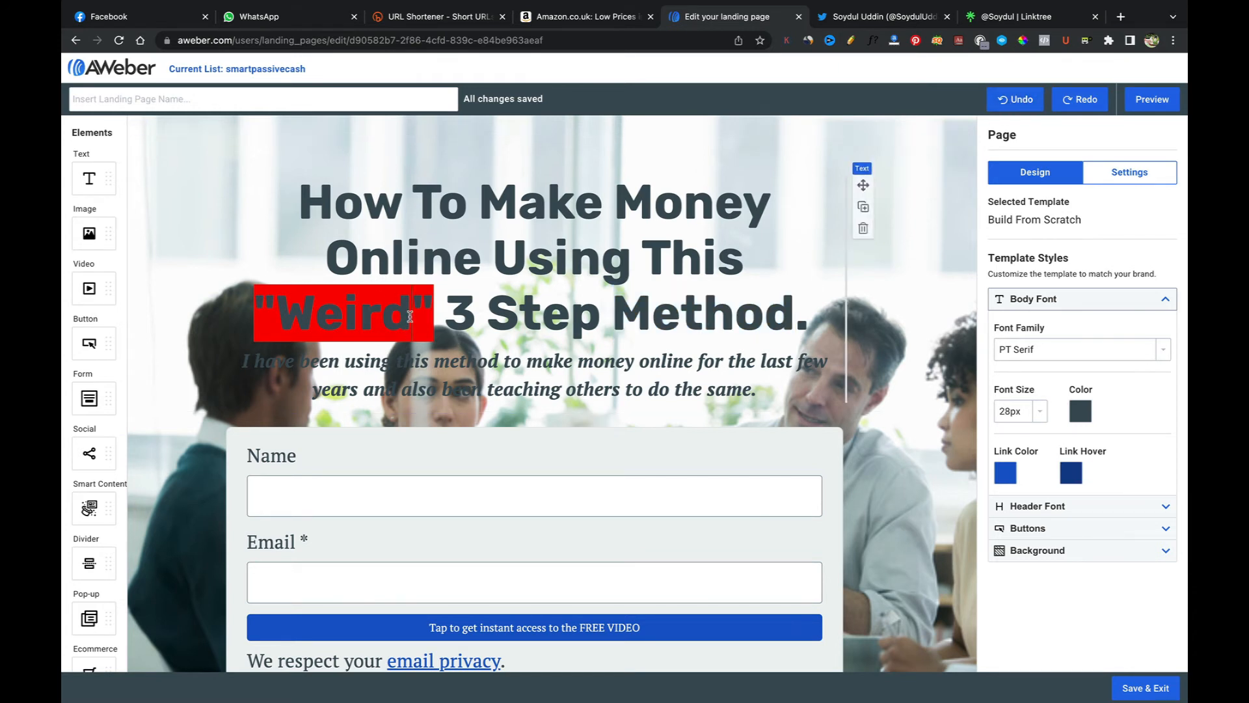
drag(410, 317, 275, 311)
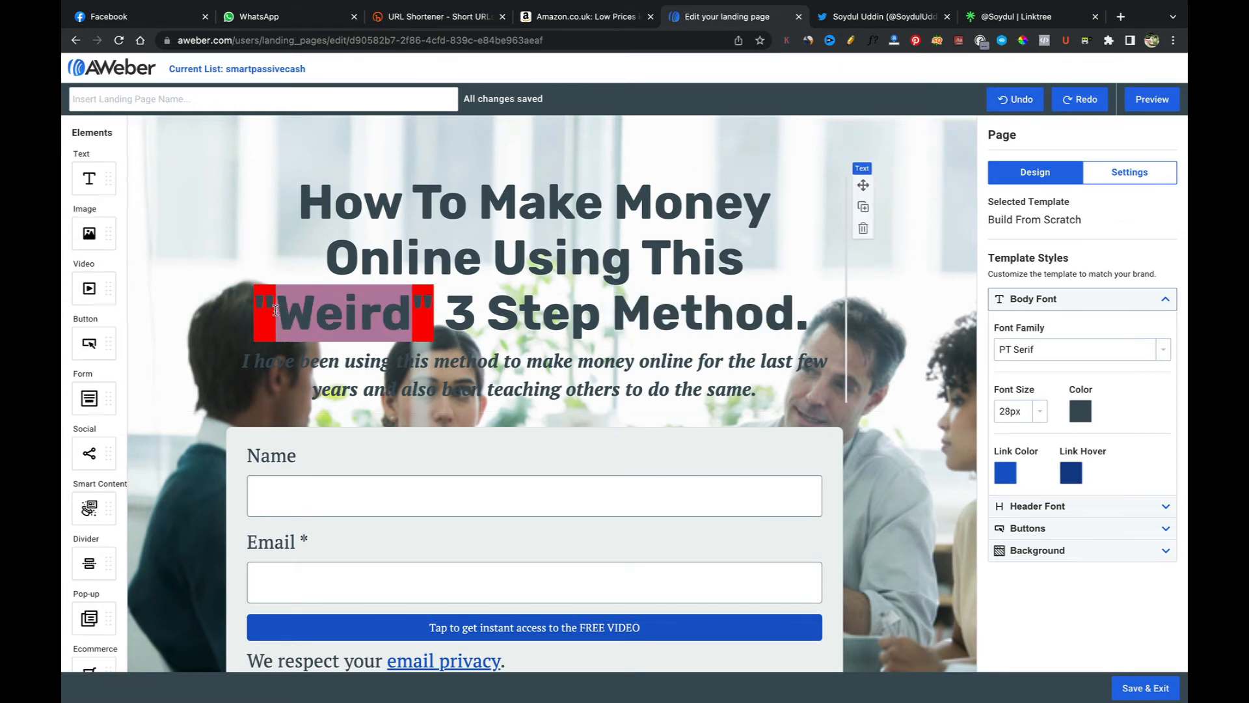
click(1079, 413)
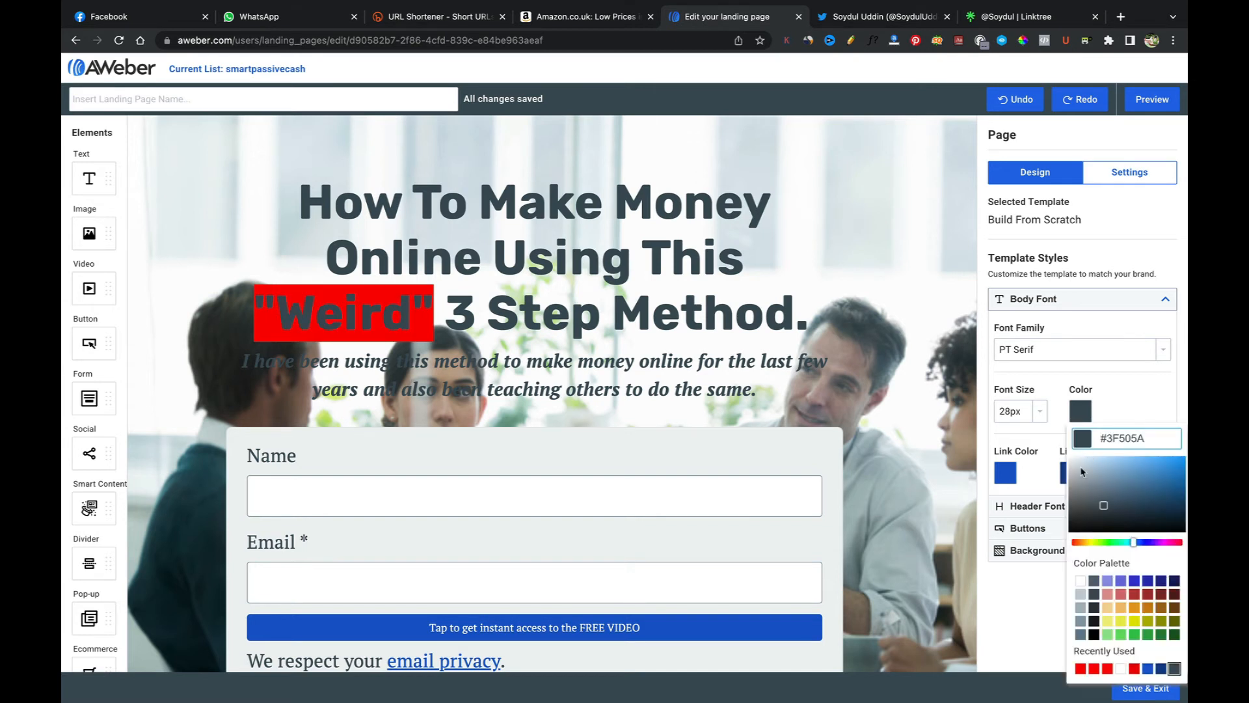
drag(1081, 471, 1065, 458)
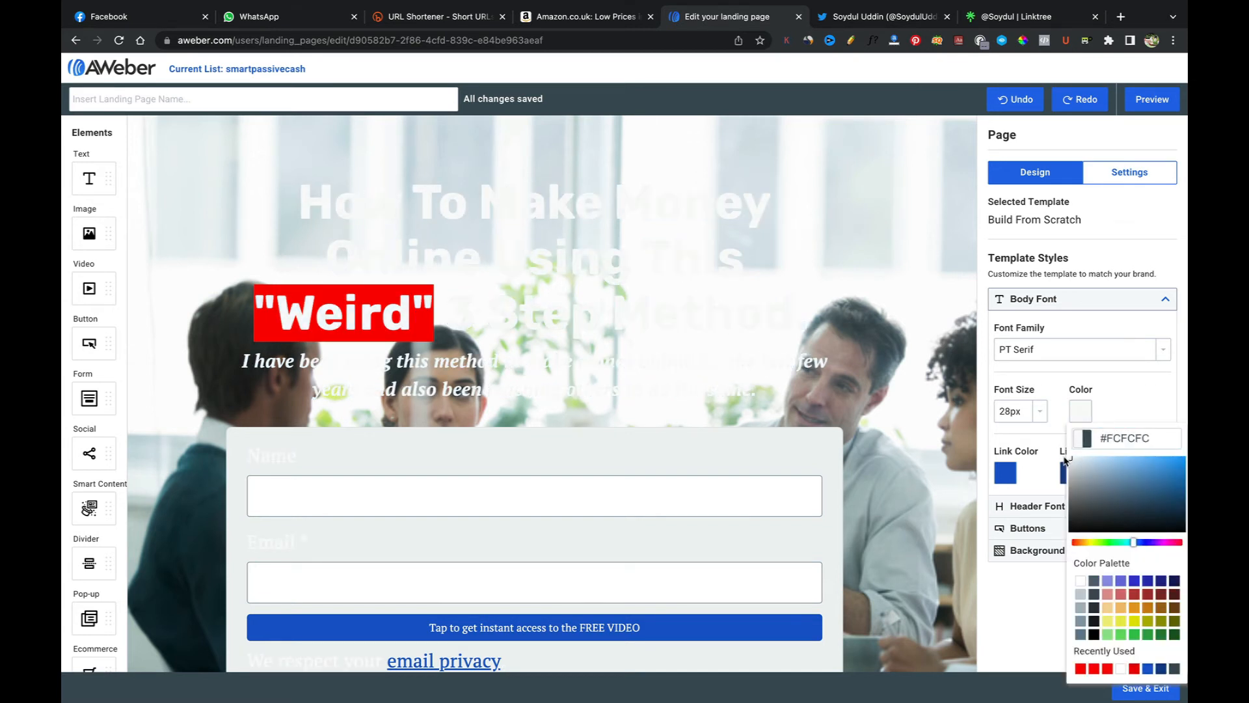
click(1094, 621)
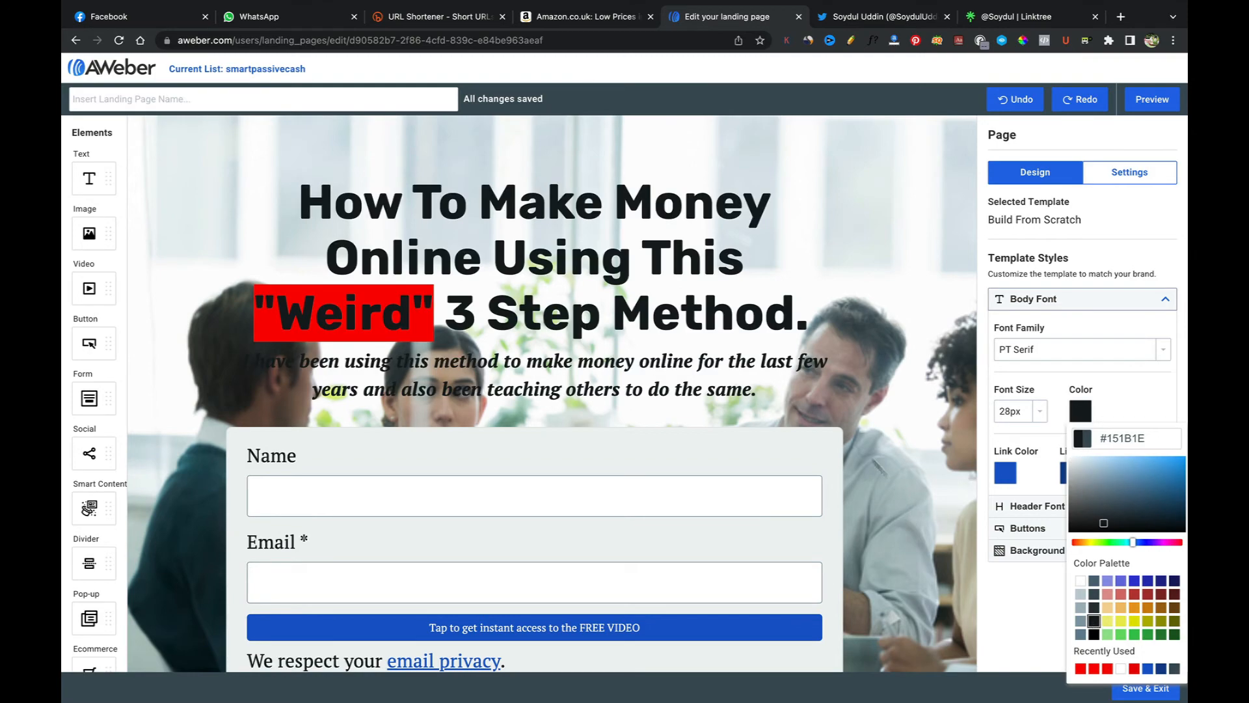
click(823, 400)
Step: Preview the landing page and scroll through it
scroll(823, 401, down, 3)
scroll(823, 400, up, 3)
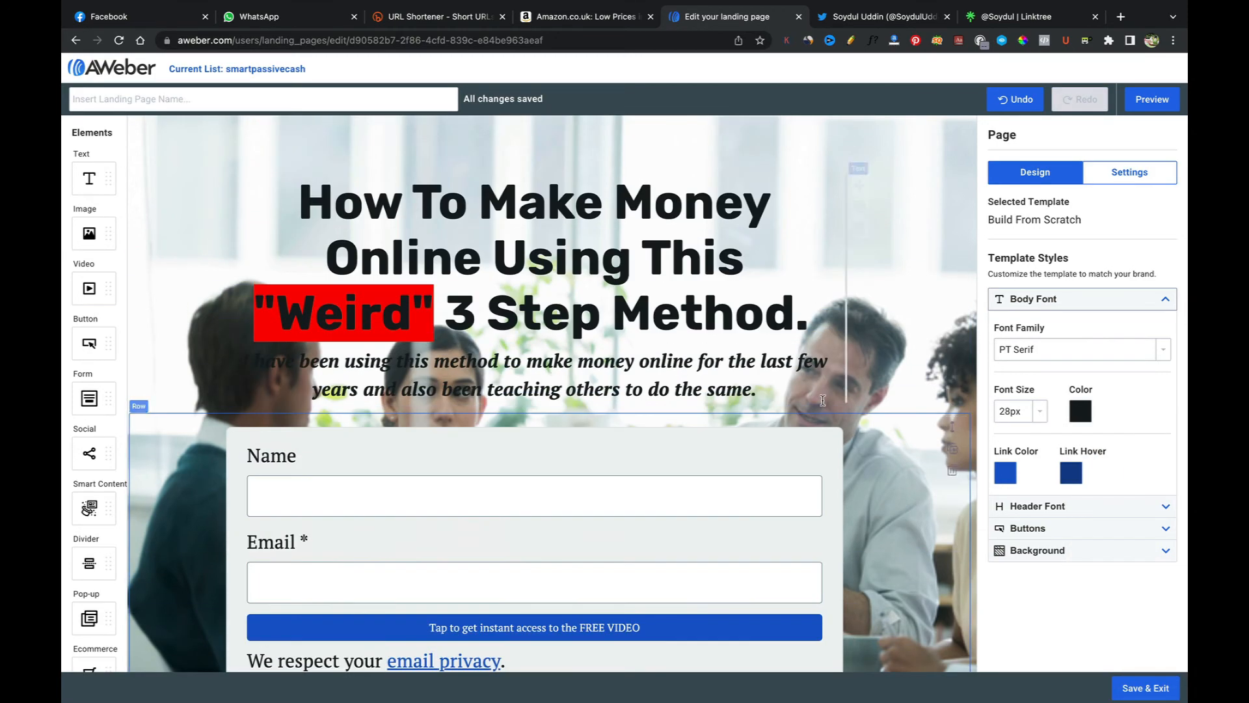
scroll(823, 401, down, 3)
scroll(823, 400, up, 3)
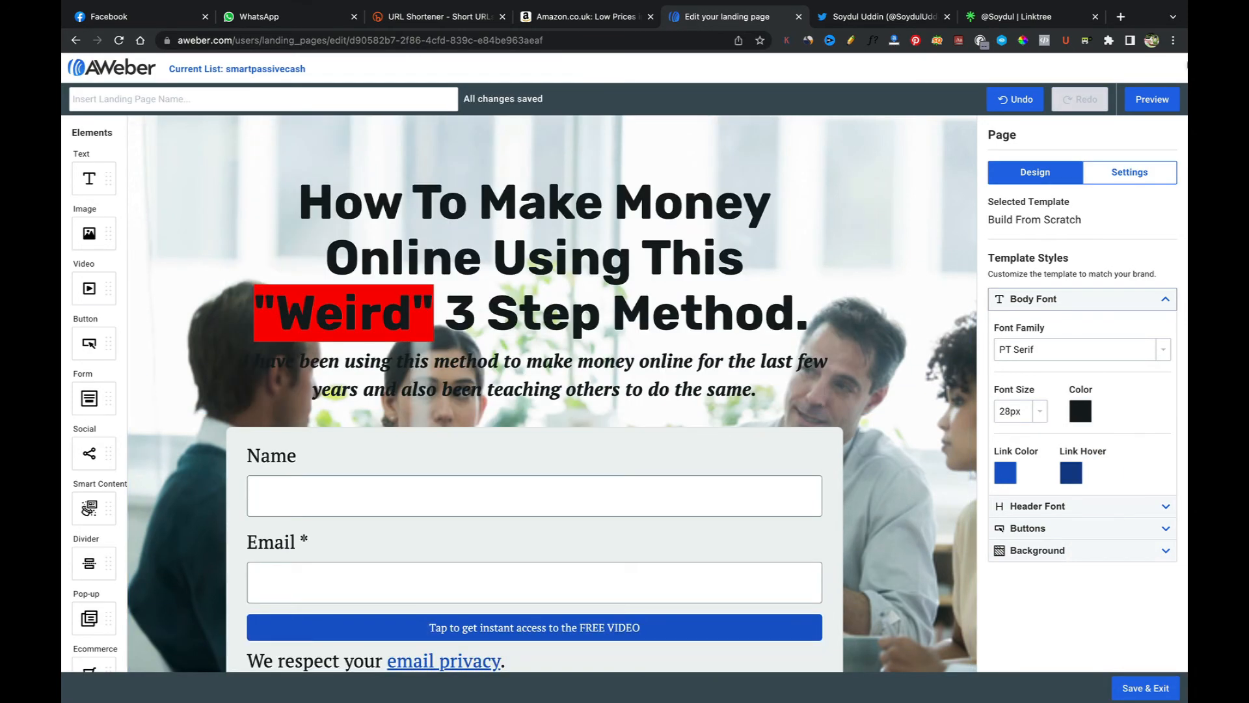
click(1153, 99)
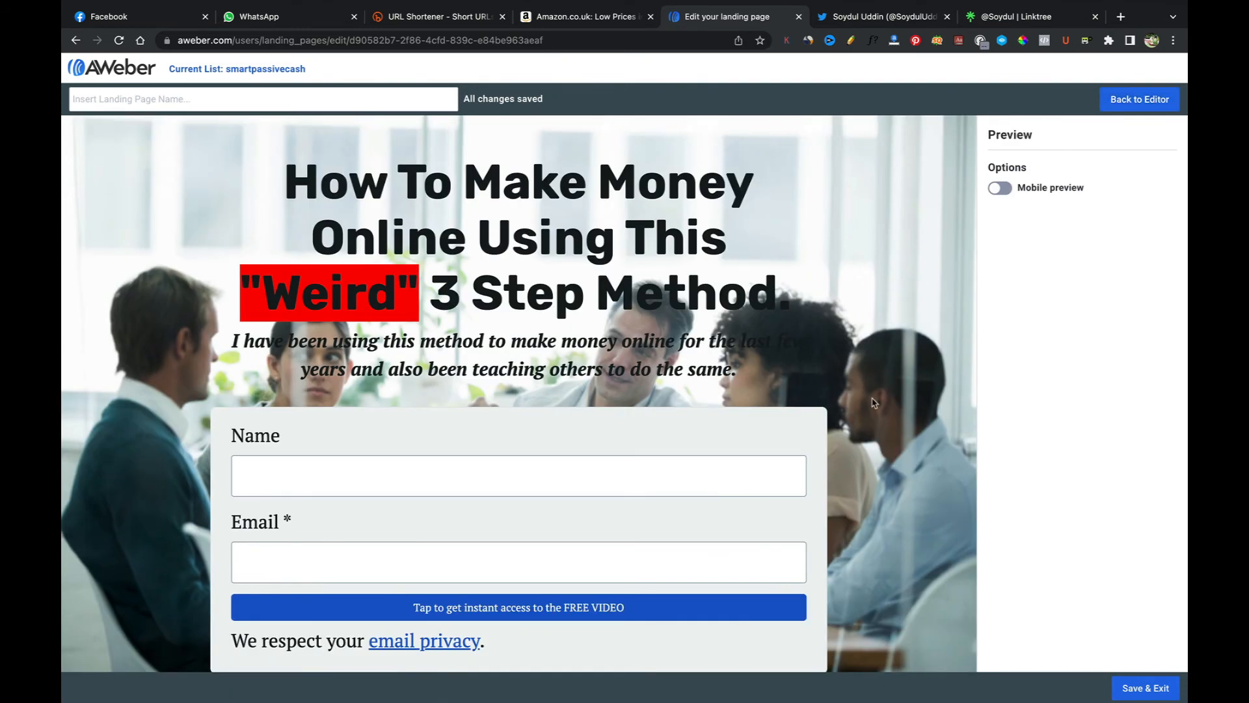
scroll(873, 402, down, 1)
scroll(874, 403, up, 1)
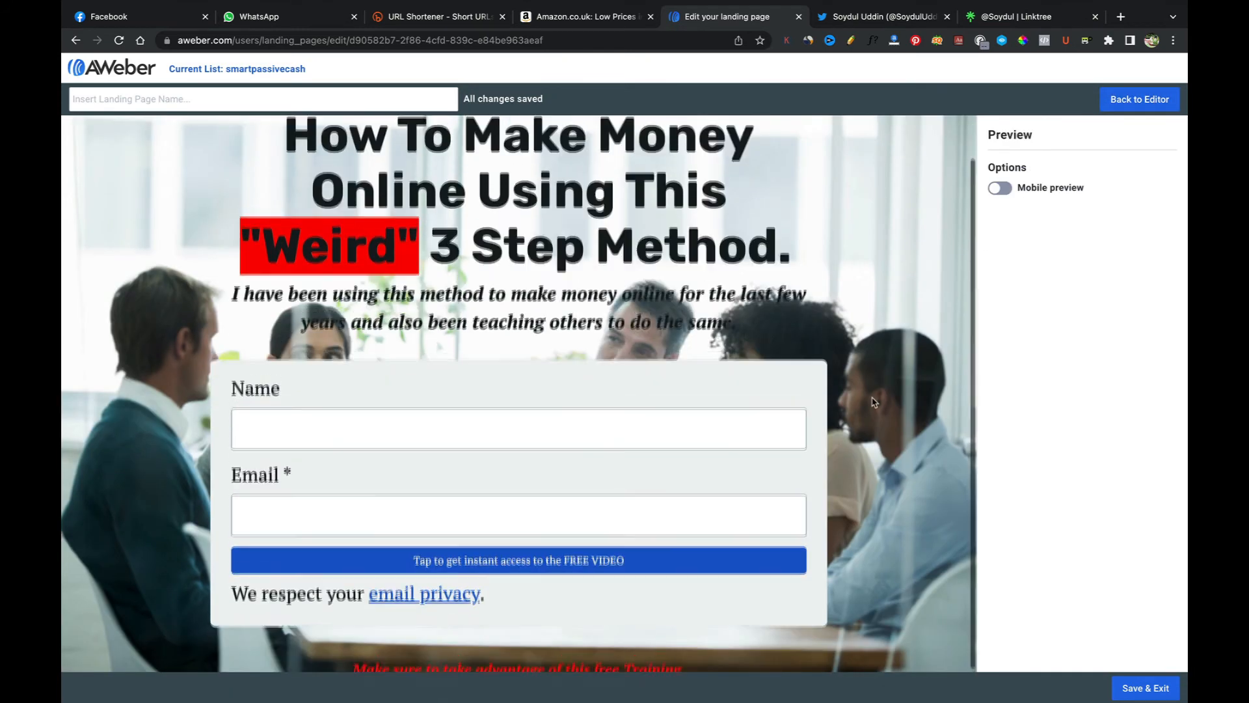
Step: Return to the editor and remove the page's background image
scroll(874, 403, down, 1)
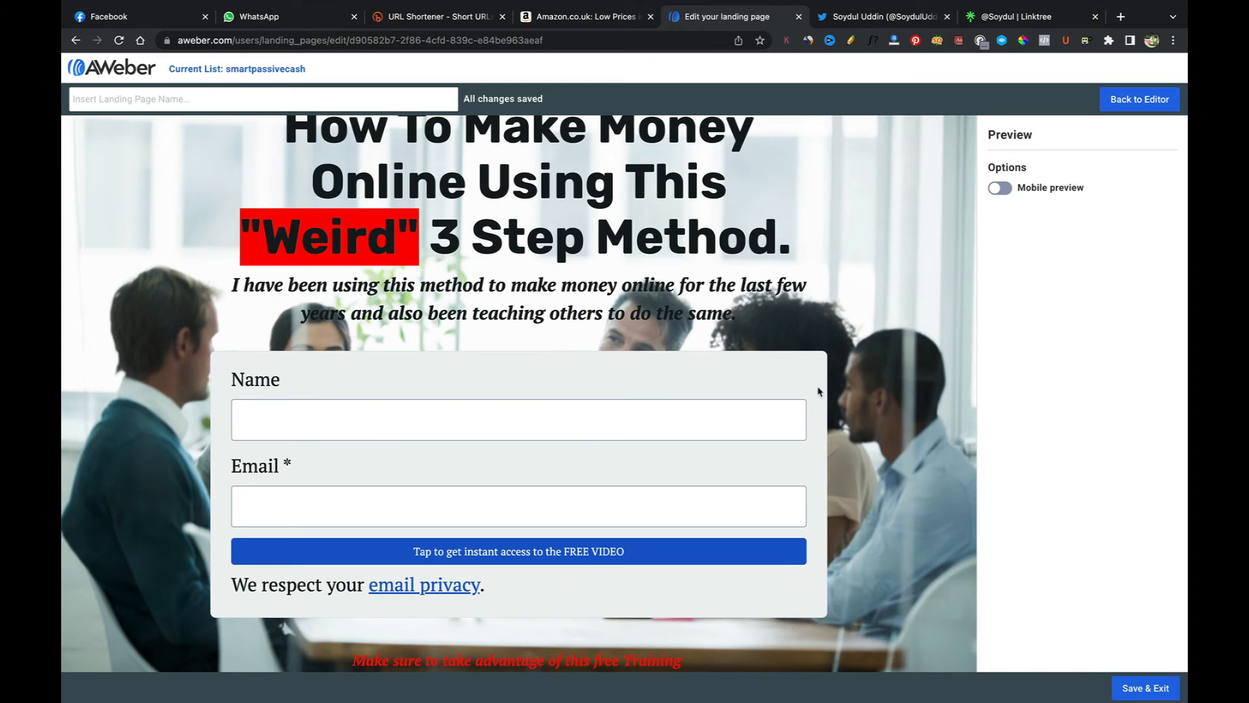
scroll(791, 372, up, 1)
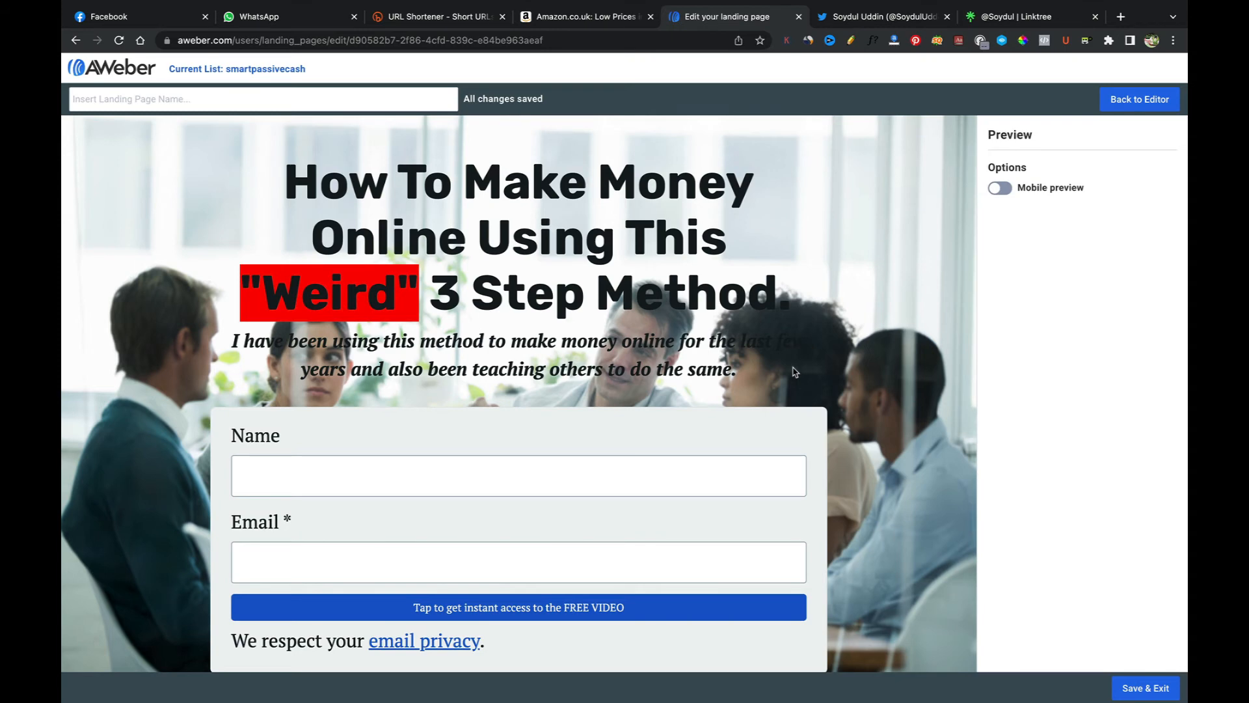
scroll(800, 453, down, 1)
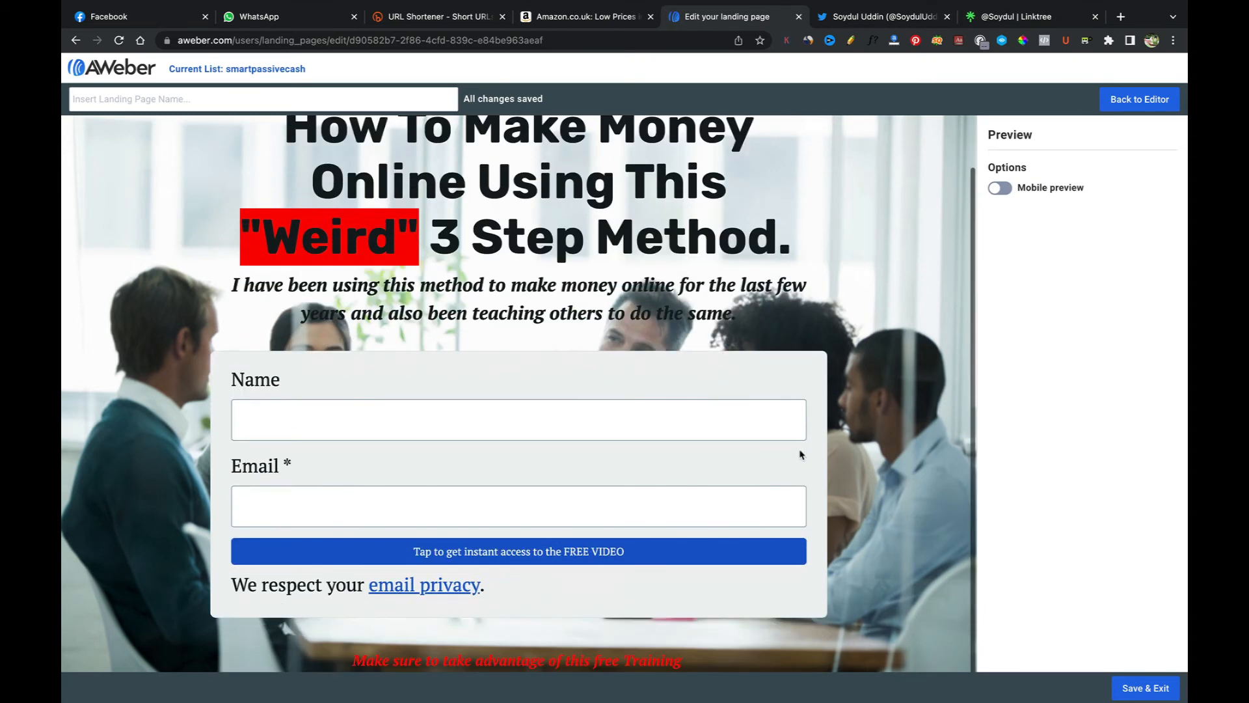
scroll(786, 385, up, 1)
scroll(785, 381, down, 1)
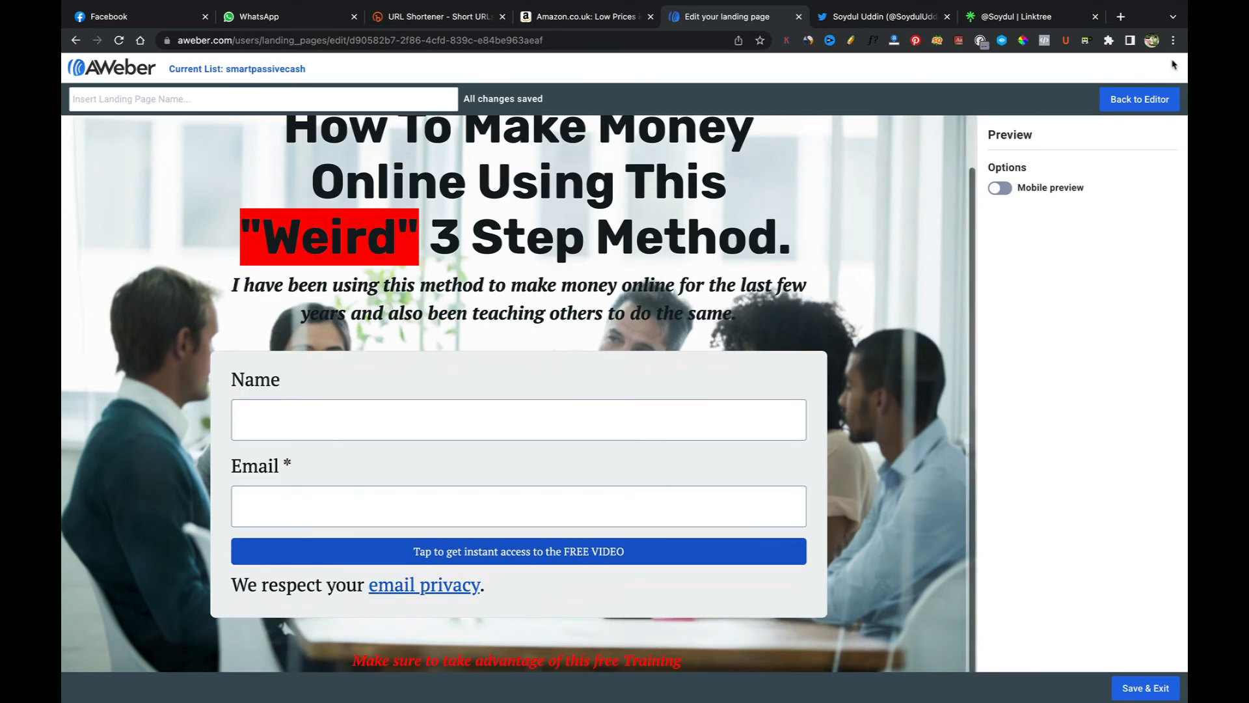
click(1139, 99)
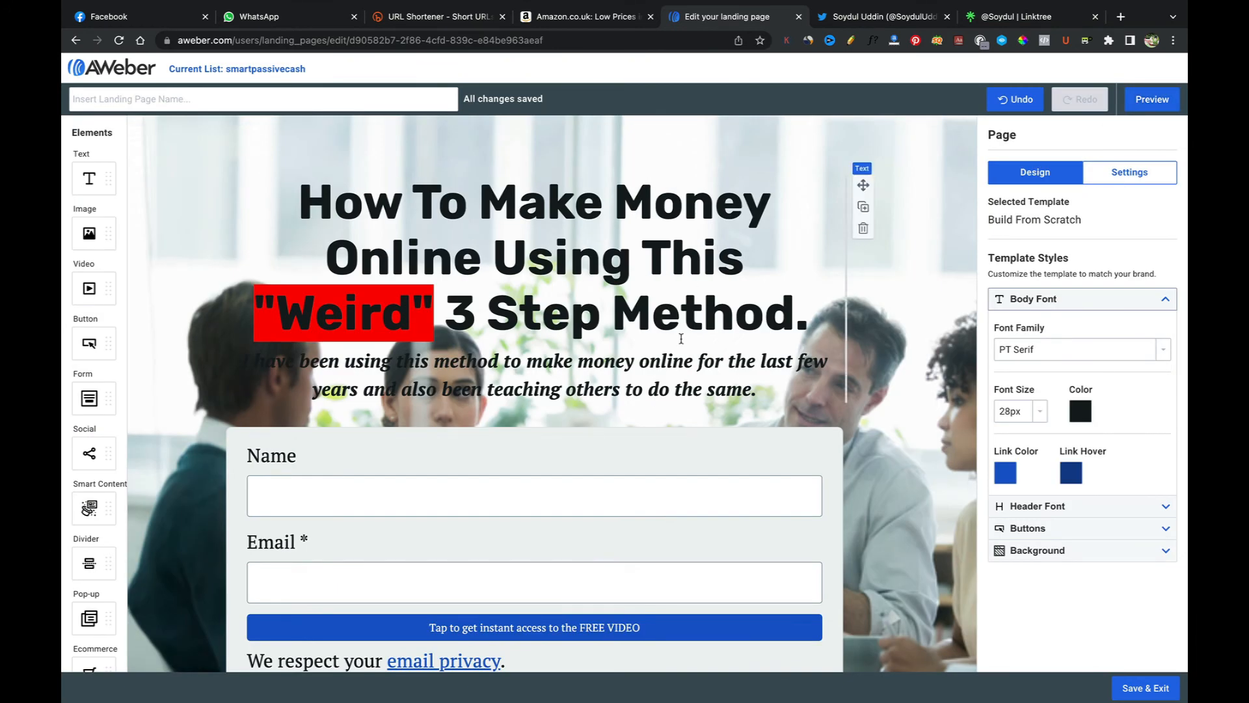
click(1015, 550)
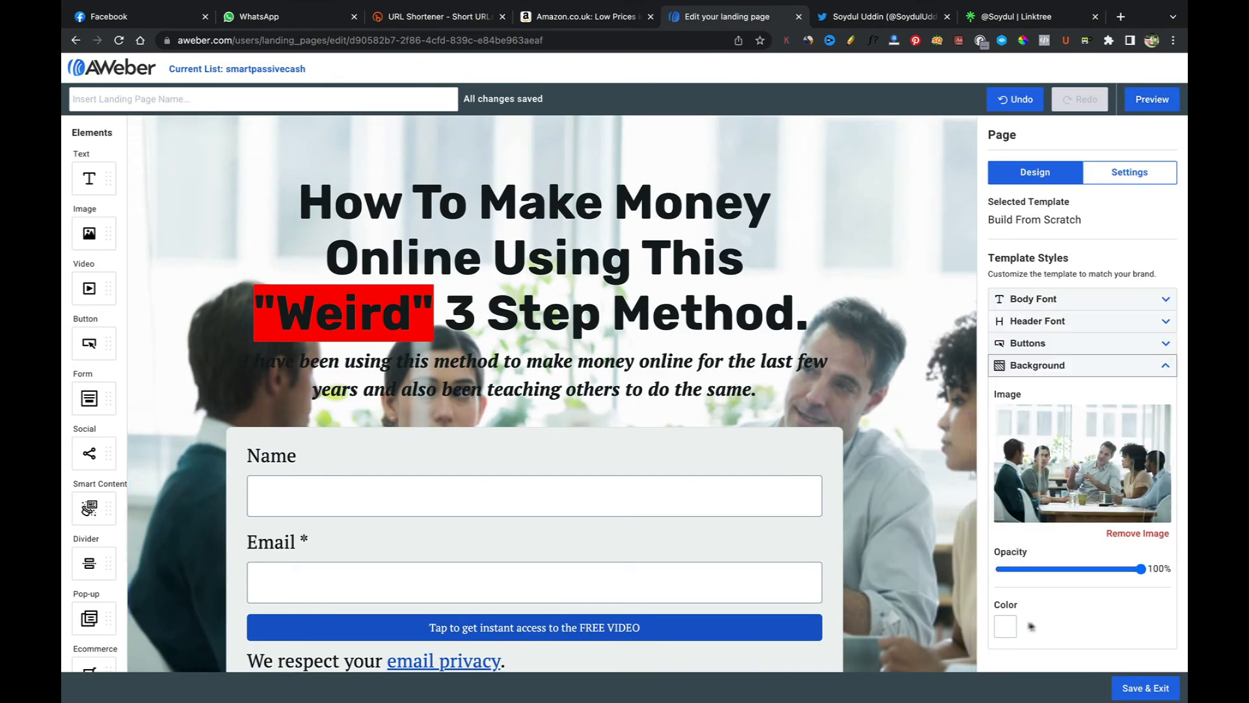
click(1139, 534)
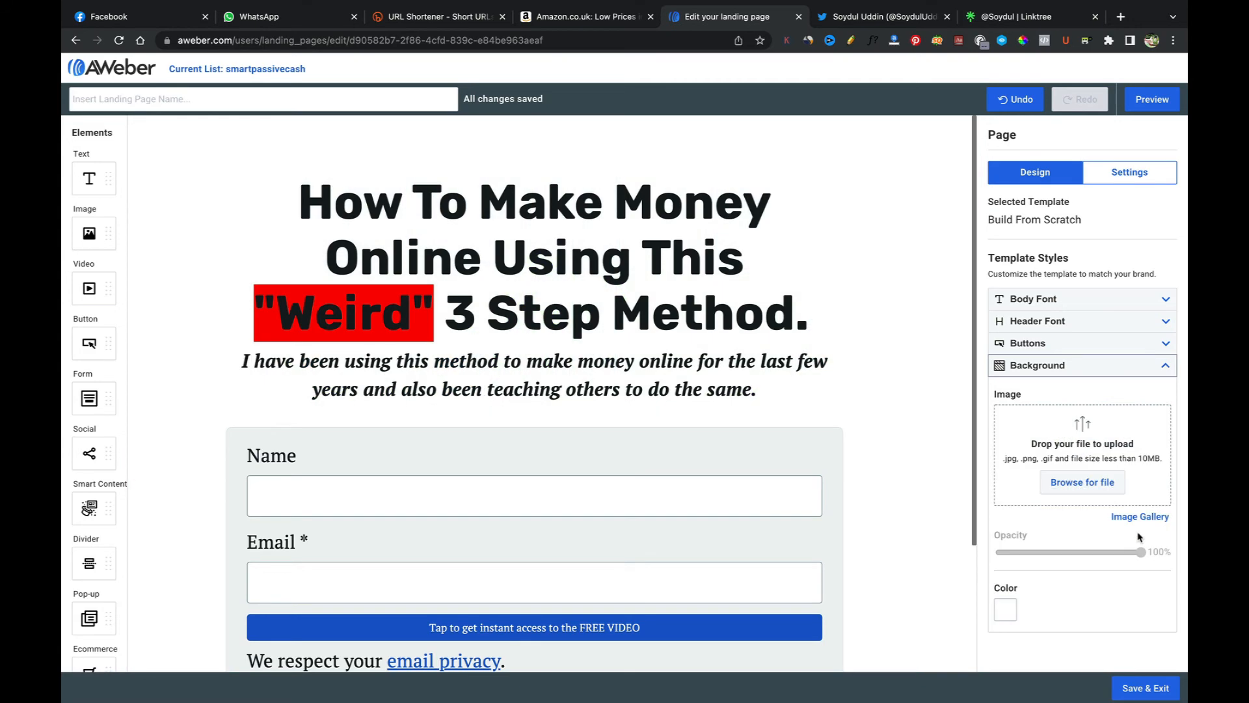
Step: Preview the page in desktop and mobile views and scroll through it
click(1152, 99)
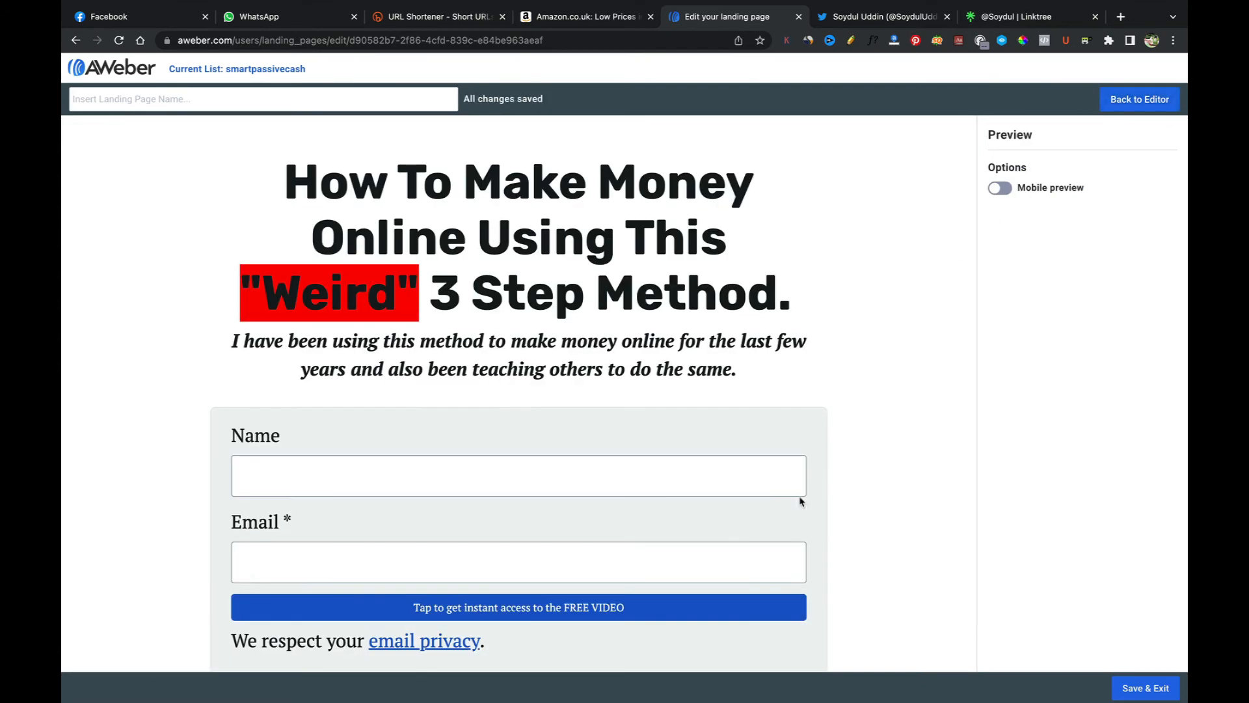
scroll(800, 501, down, 1)
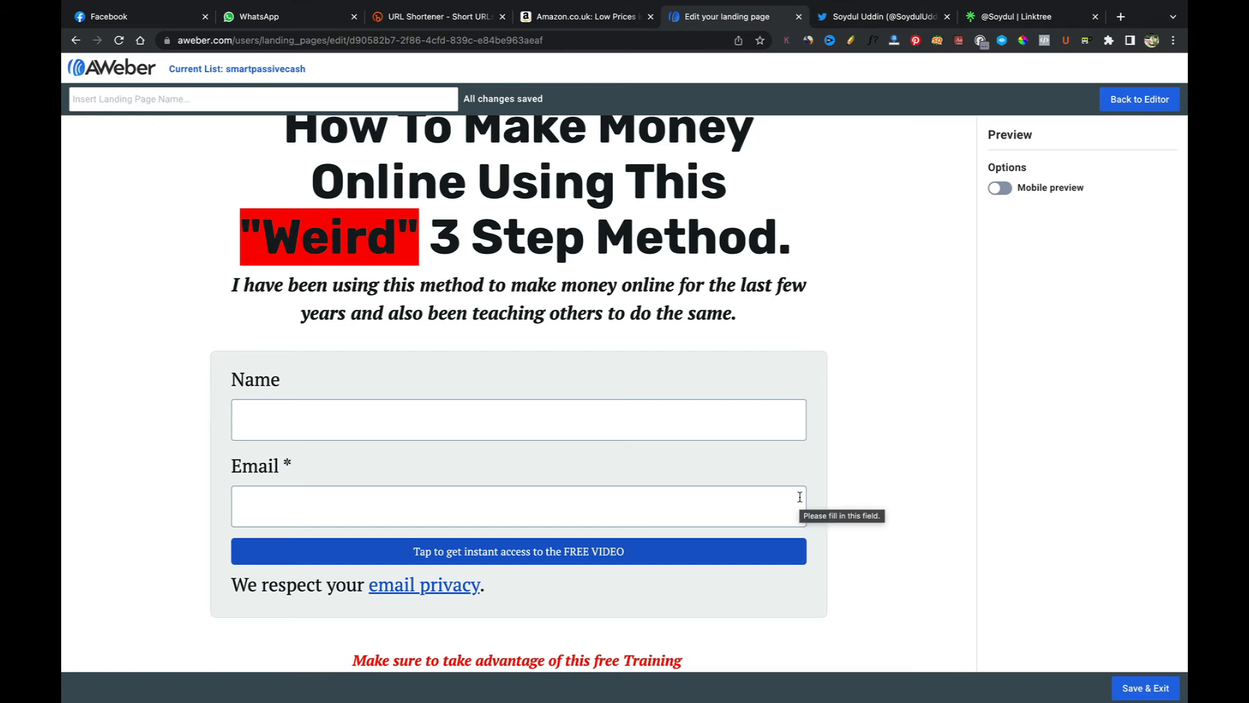
click(1002, 188)
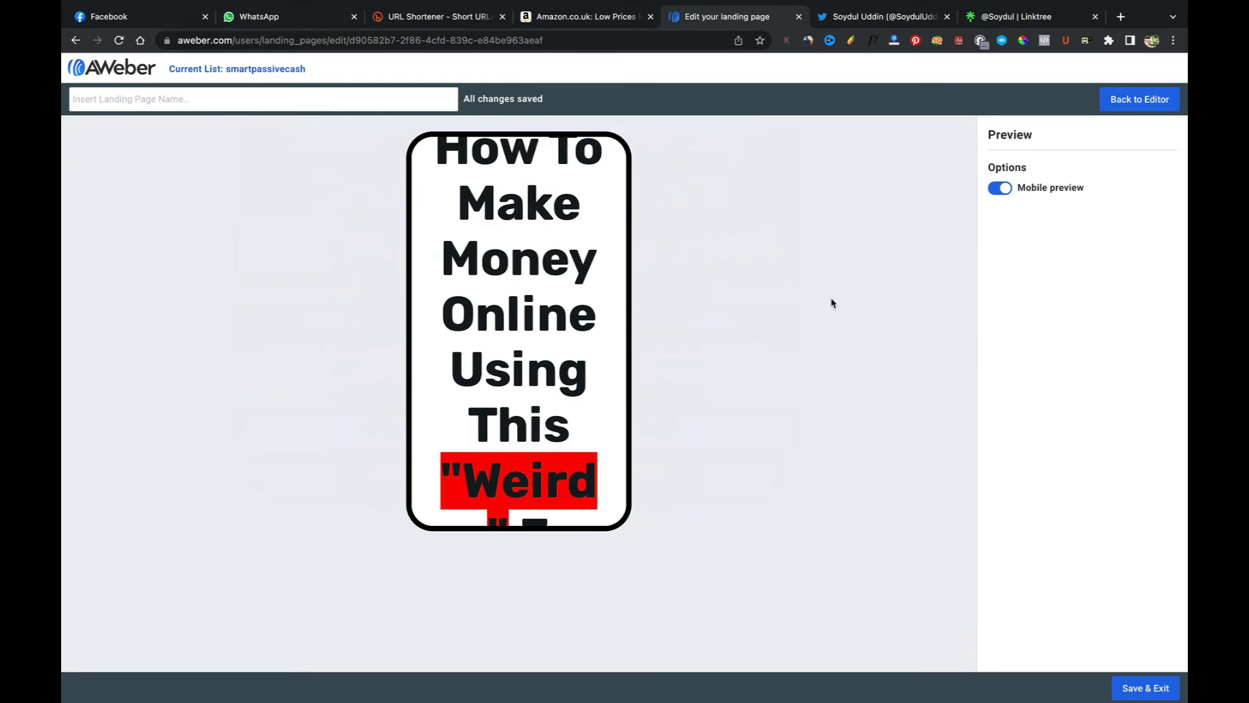
scroll(570, 341, down, 5)
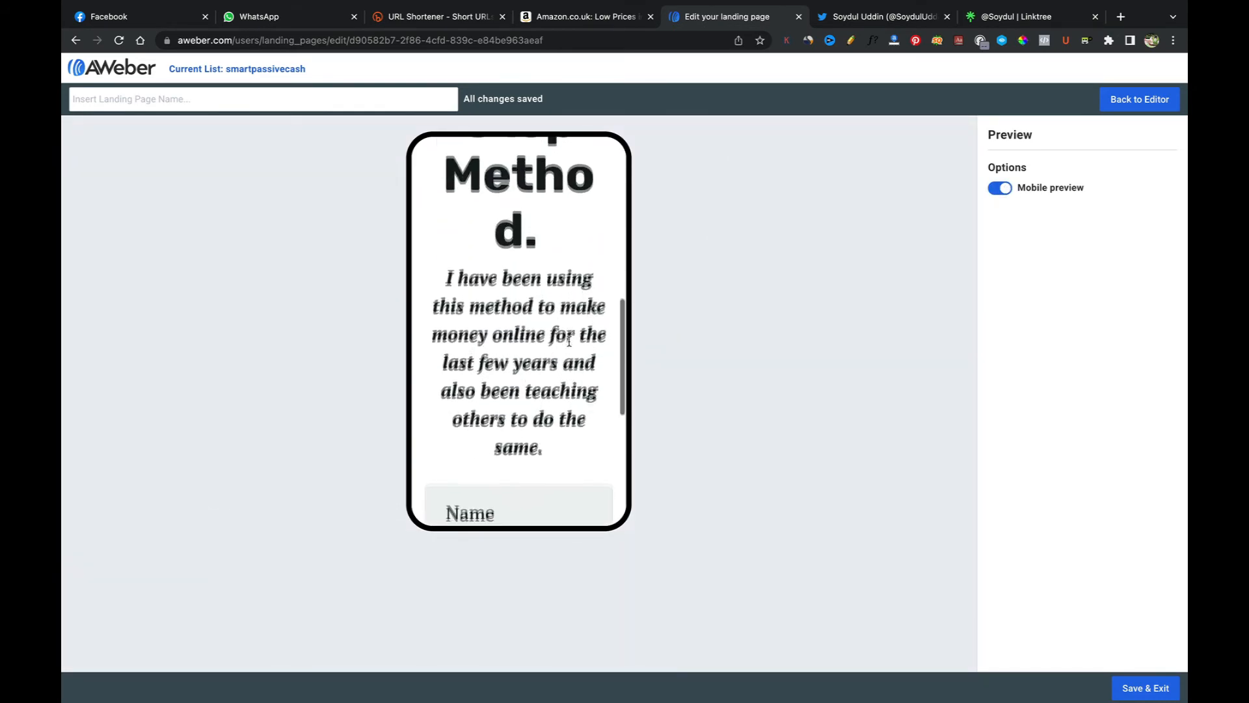
scroll(569, 341, down, 3)
scroll(569, 341, up, 6)
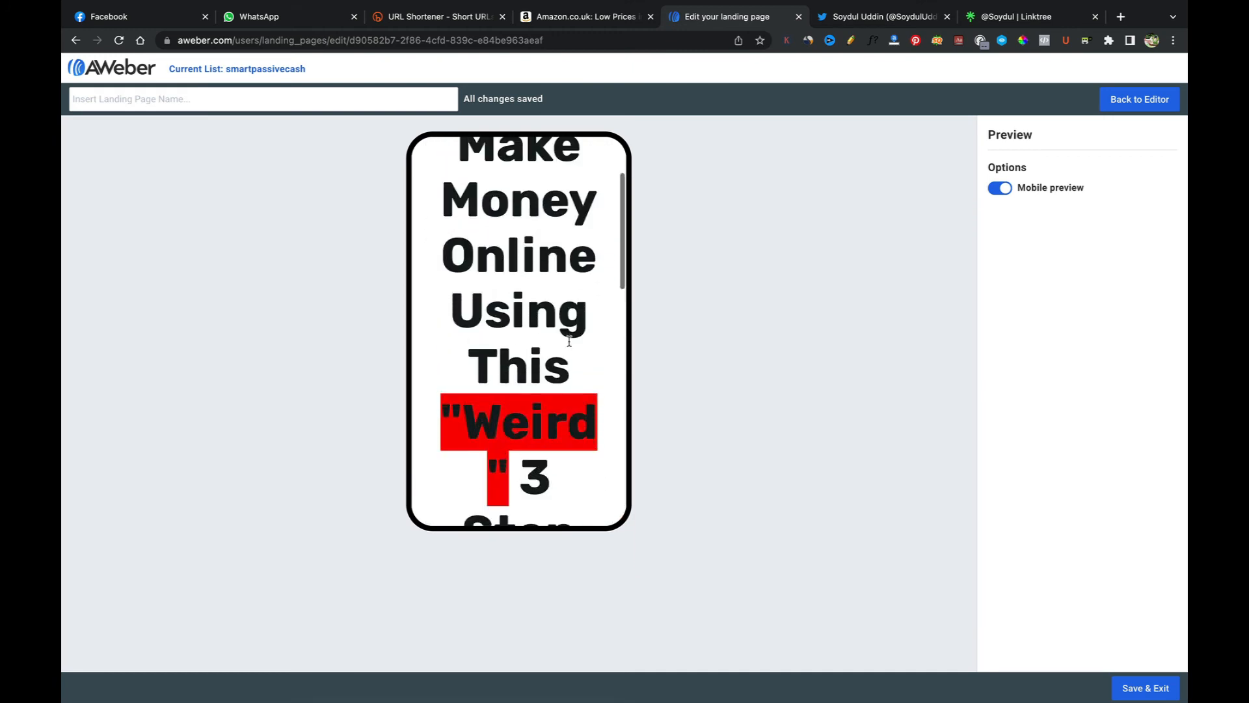
scroll(570, 341, down, 2)
scroll(569, 341, up, 4)
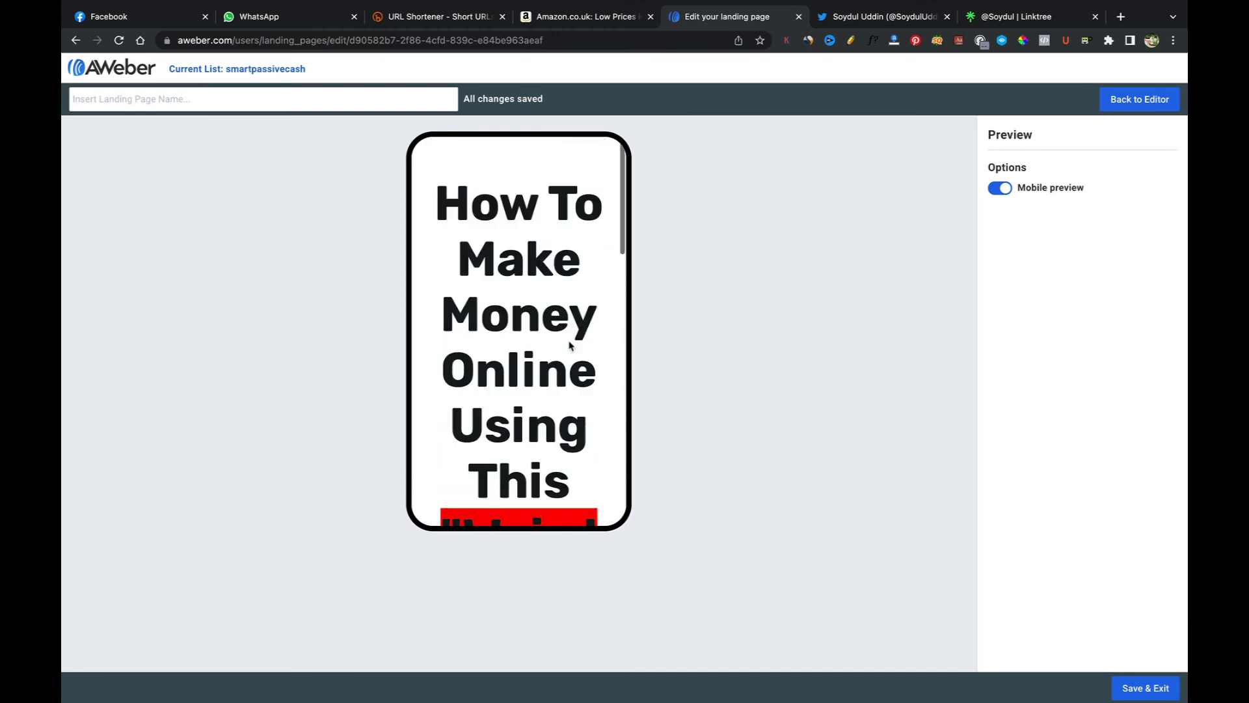
Step: Set the whole heading's font size to 48
click(1127, 100)
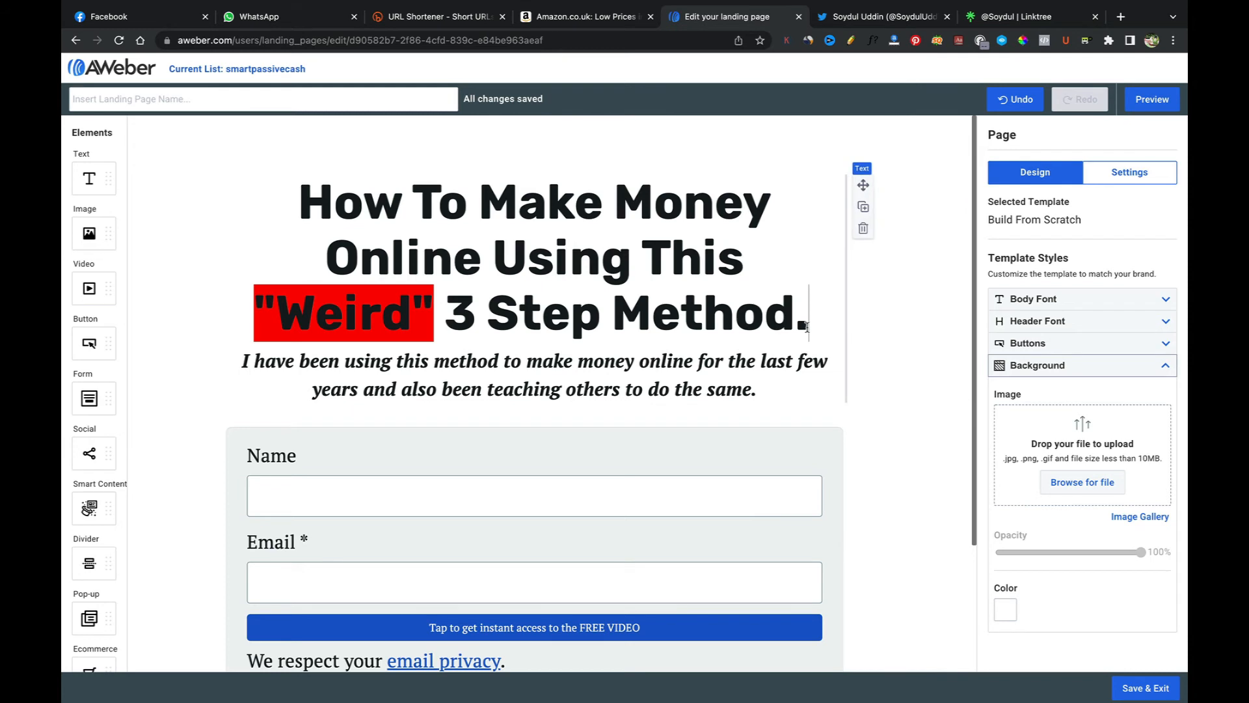
drag(807, 327, 402, 205)
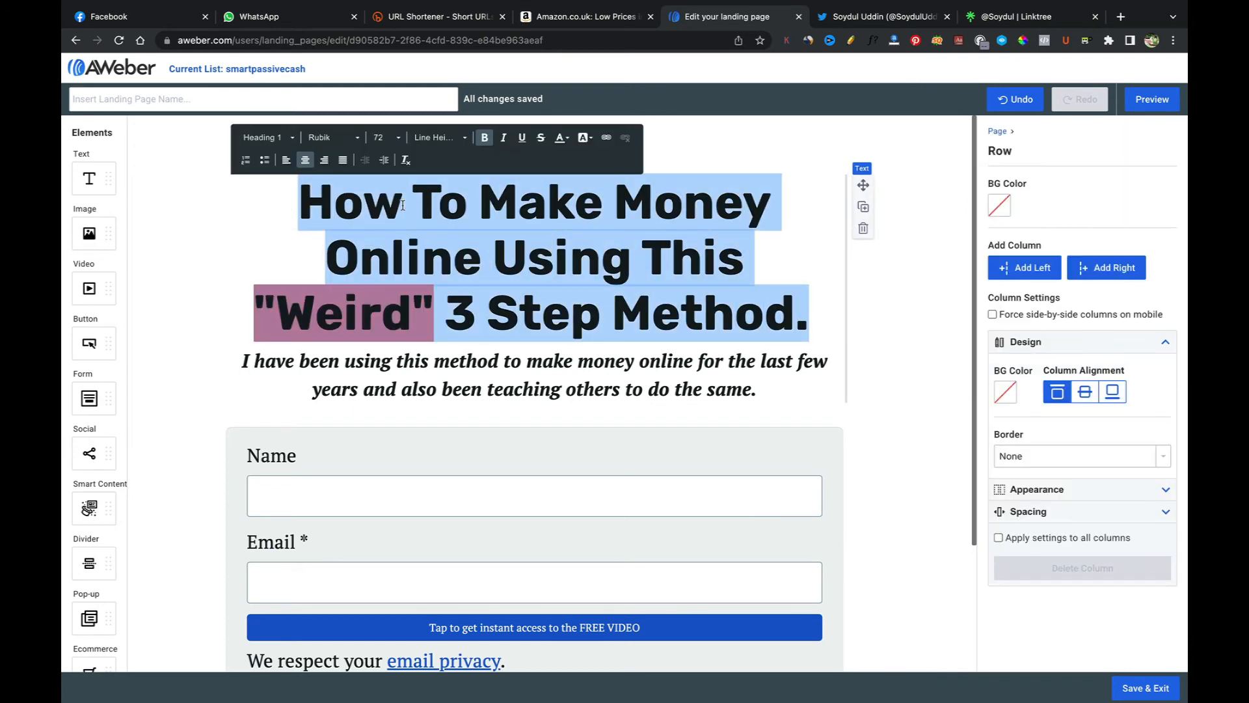
click(399, 138)
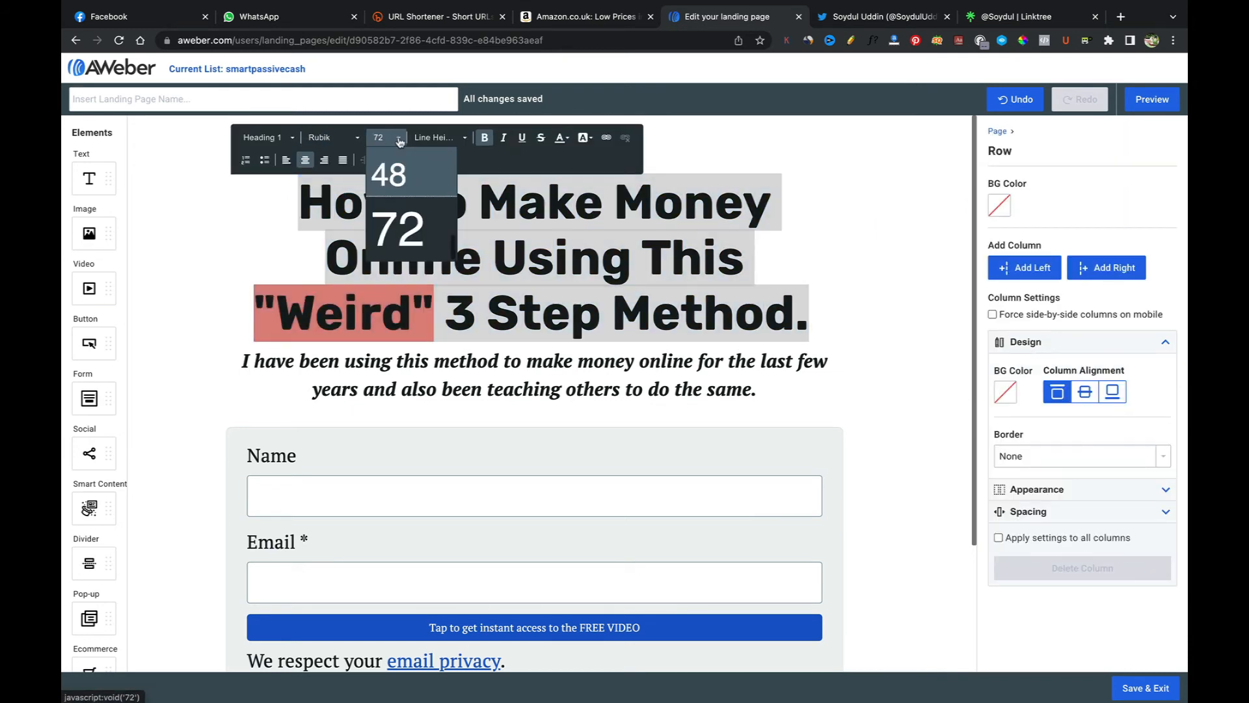
click(390, 174)
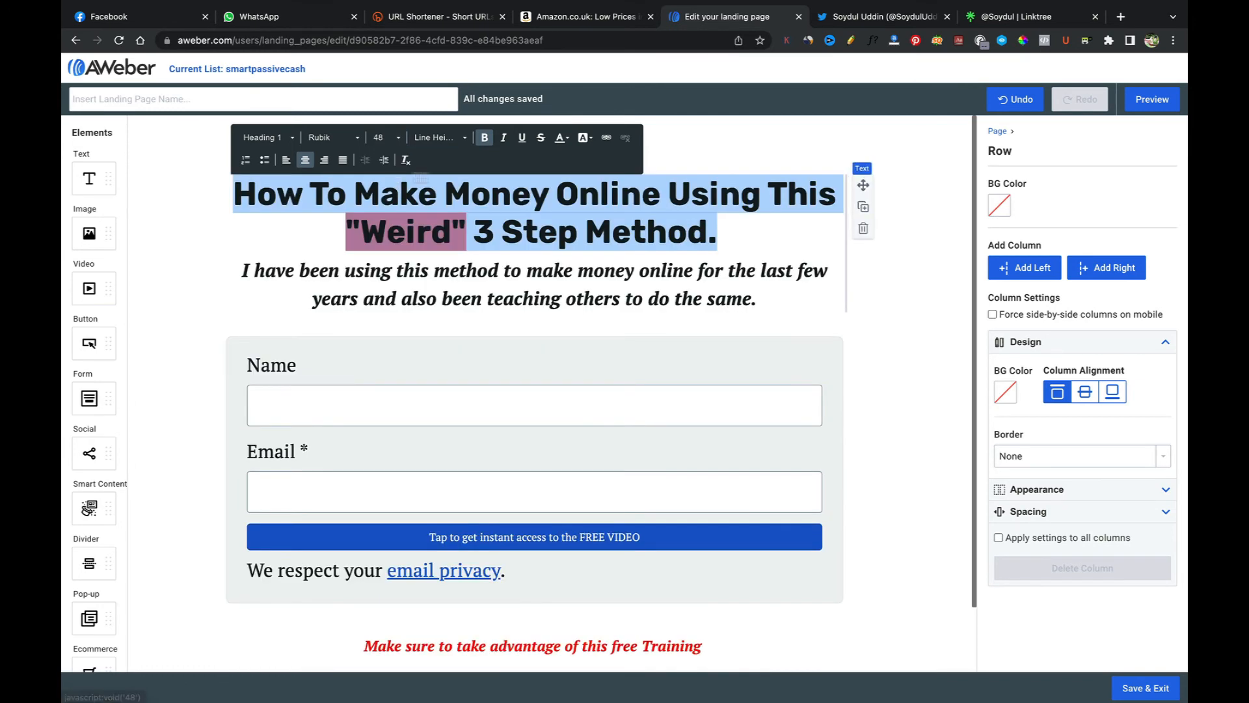
click(771, 251)
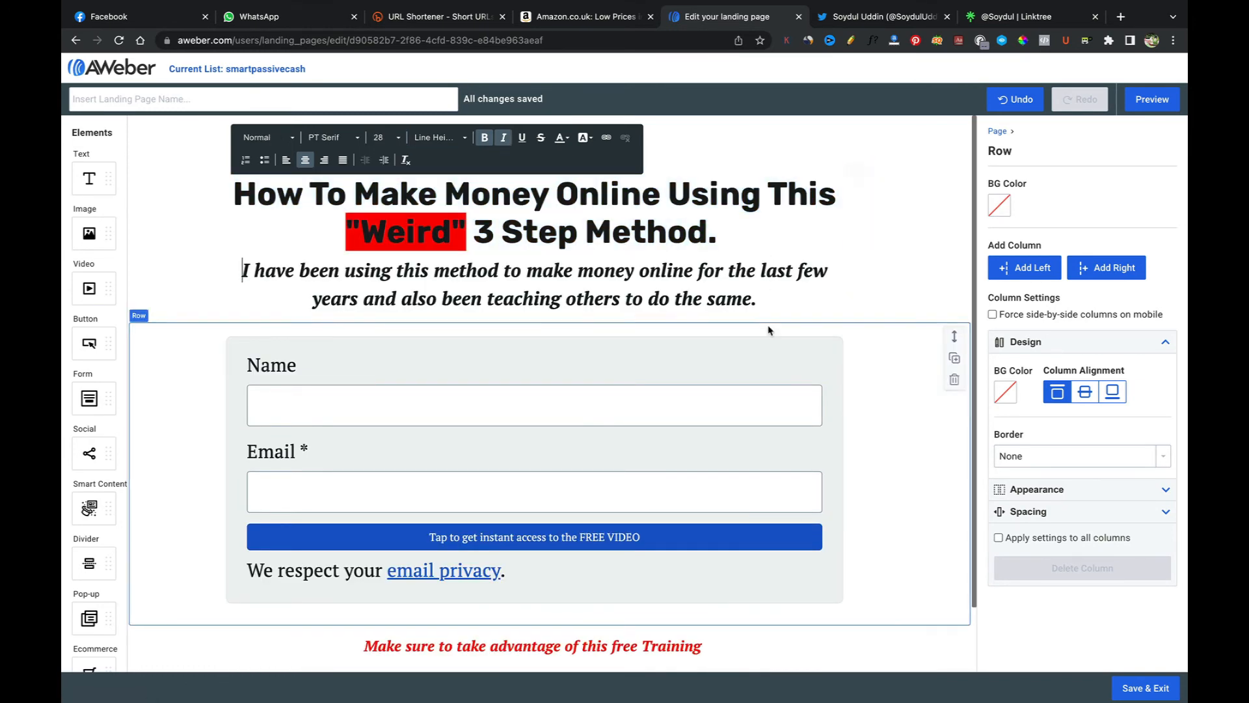
Step: Check the resized heading in the mobile preview, scrolling through the page
click(1155, 108)
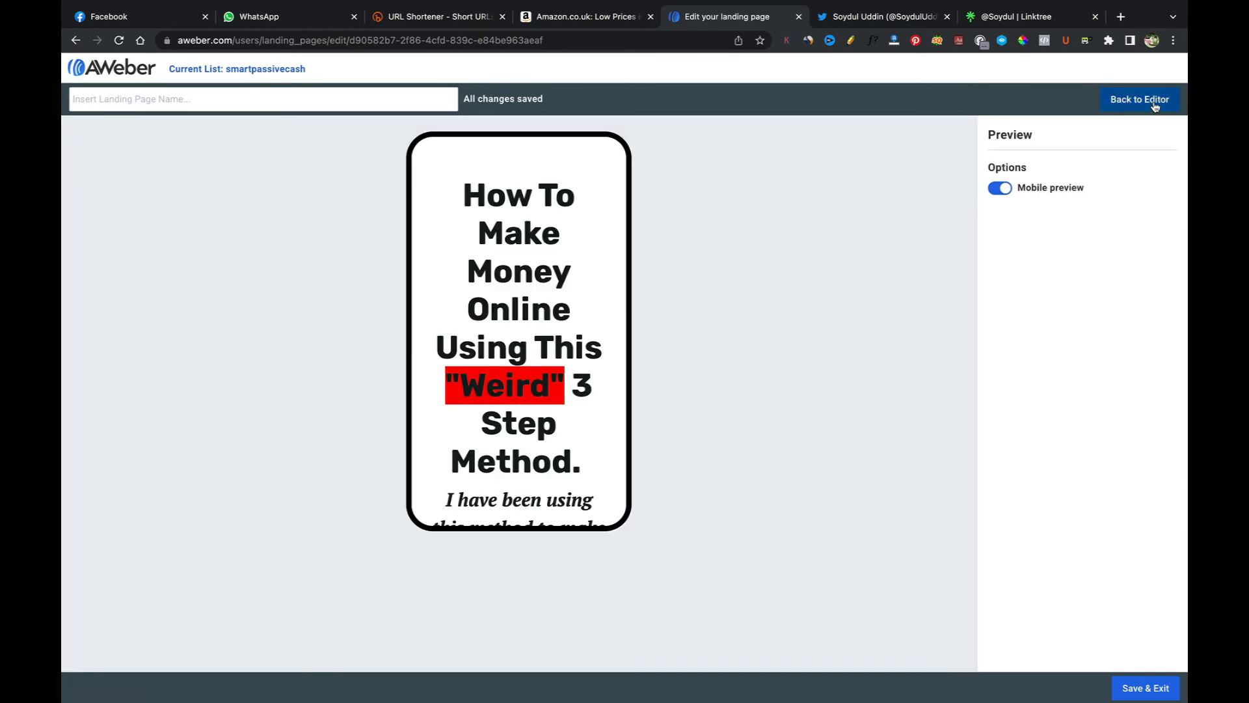
scroll(550, 466, down, 9)
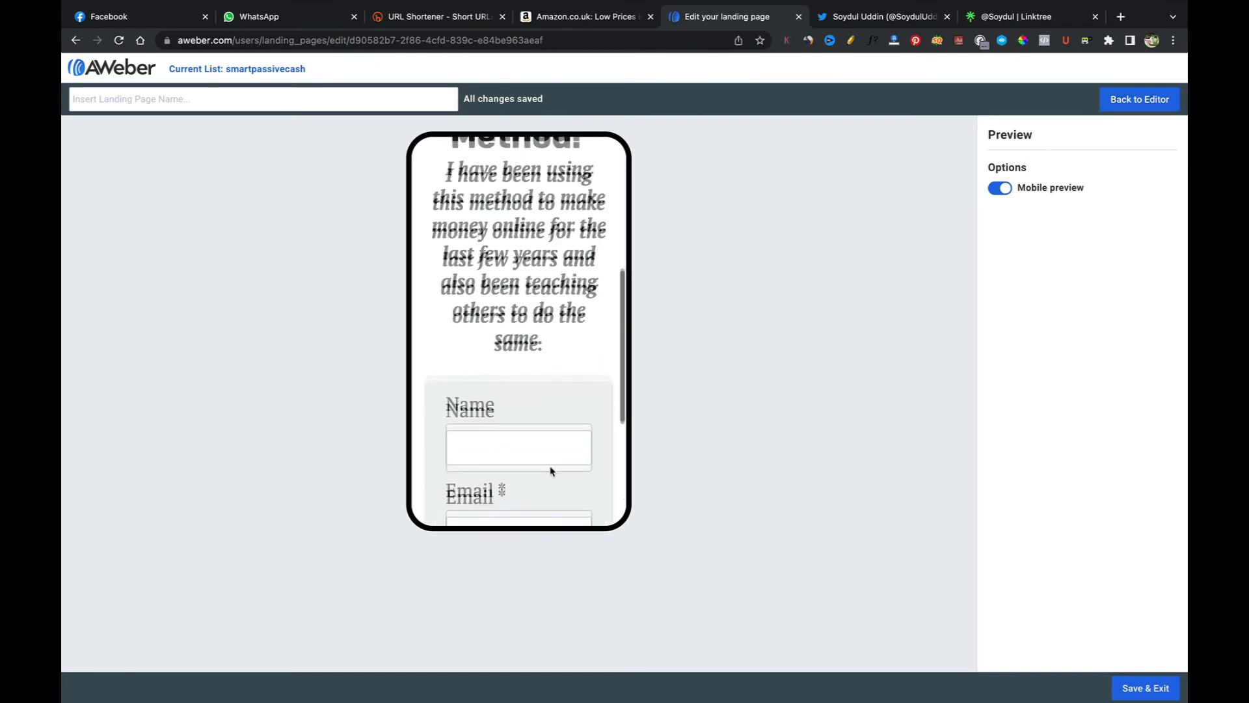
scroll(550, 470, down, 1)
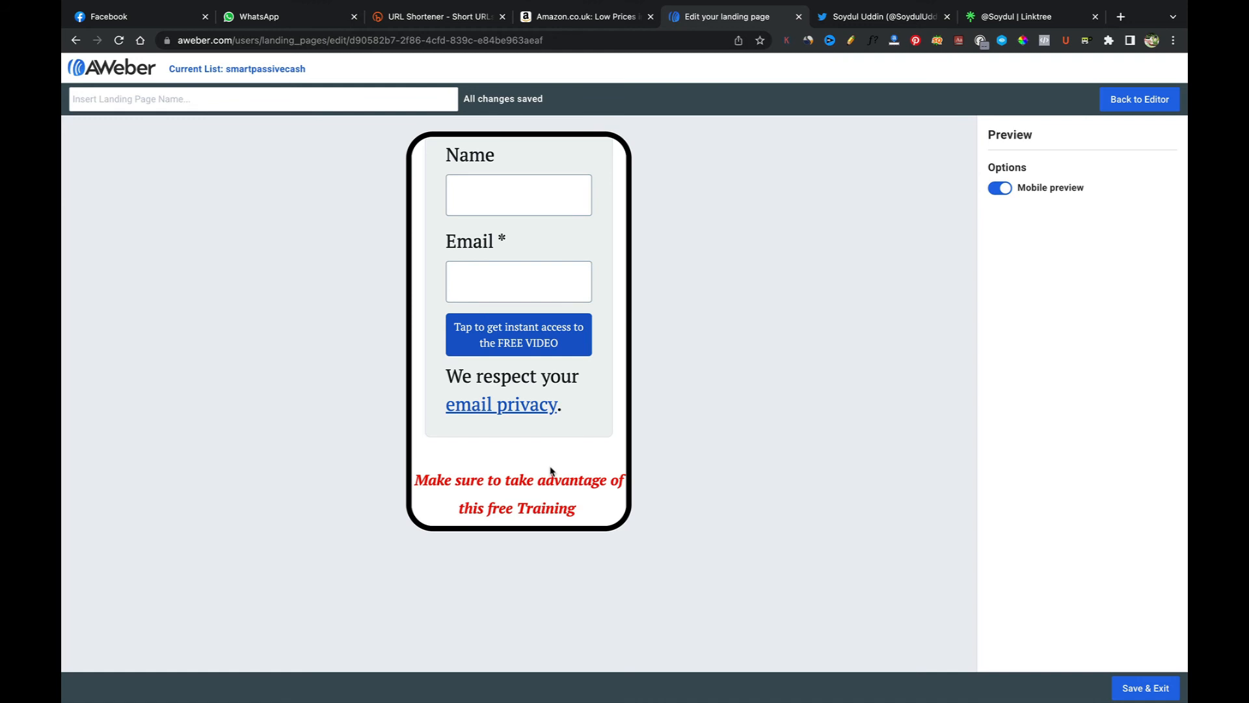
scroll(549, 469, up, 10)
scroll(552, 463, down, 4)
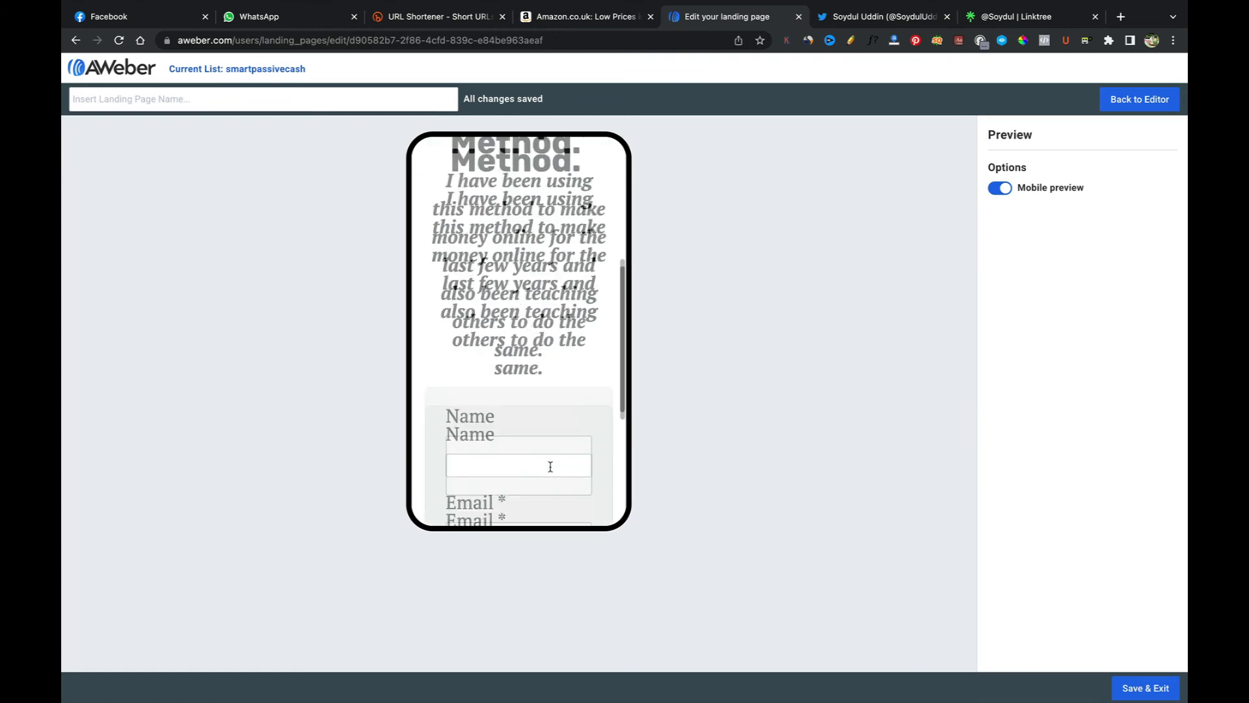
scroll(553, 459, up, 4)
scroll(553, 458, down, 5)
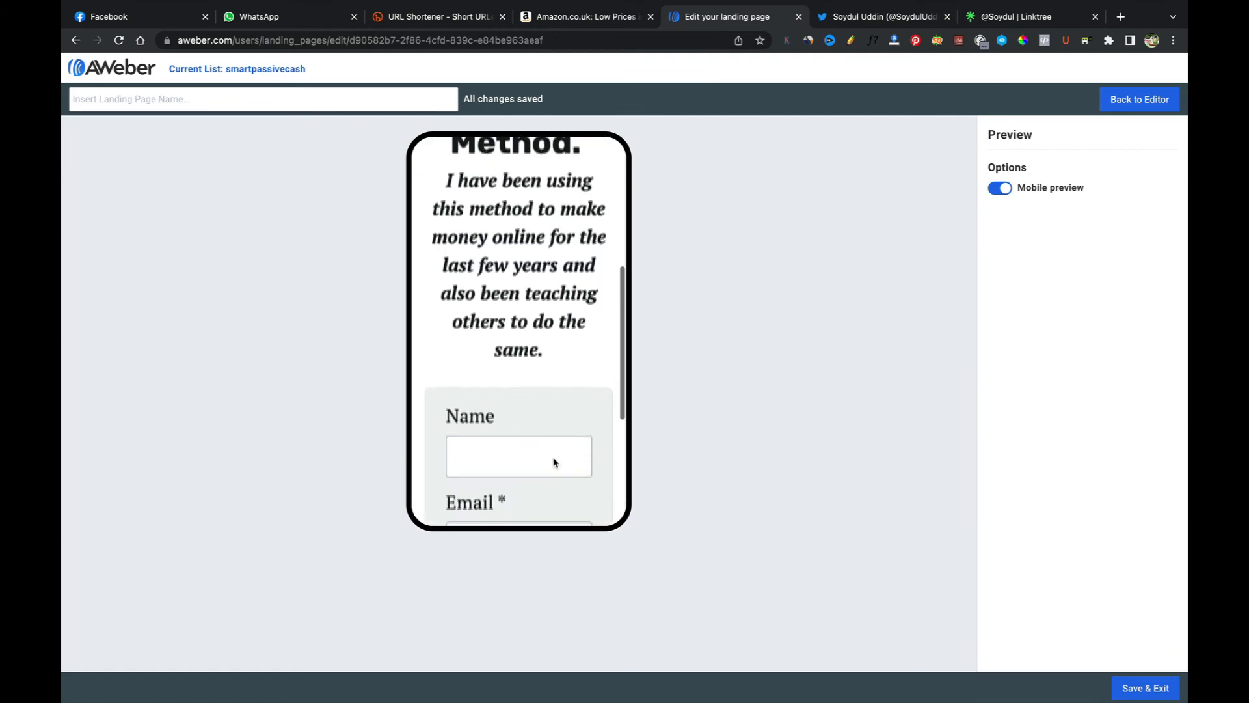
scroll(552, 452, down, 3)
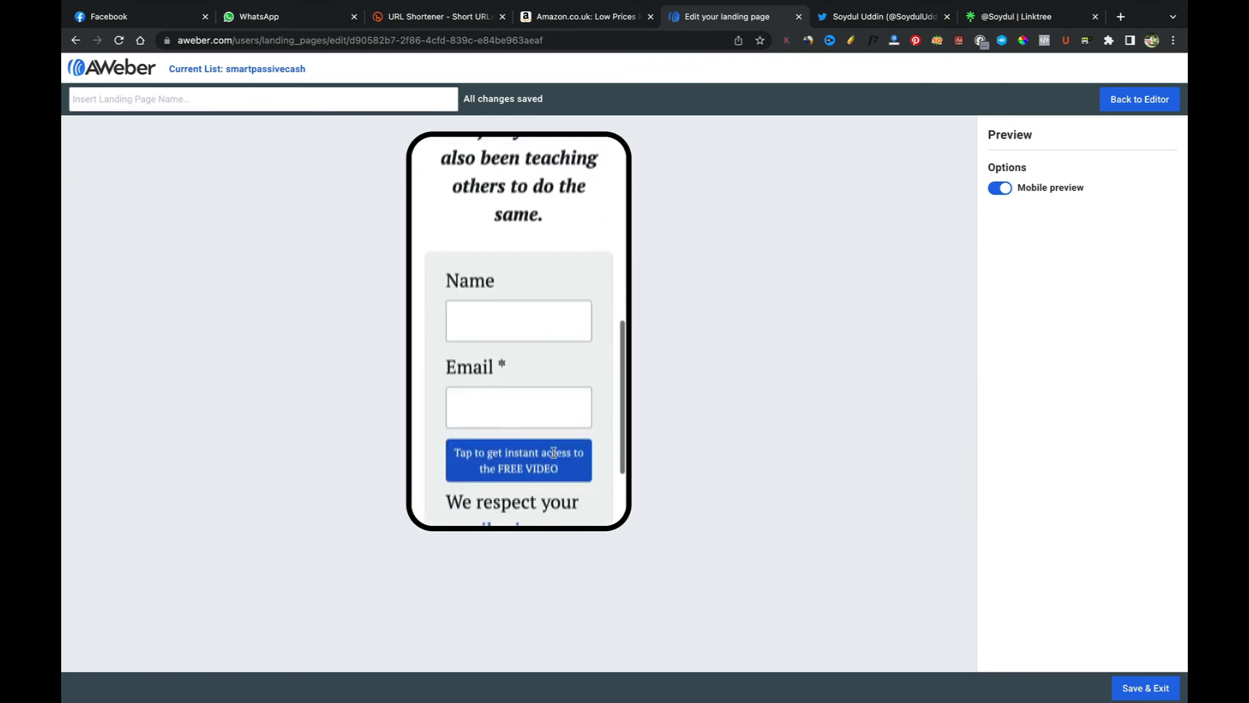
Step: Add a social icons block below the training line and centre-align it
click(1139, 99)
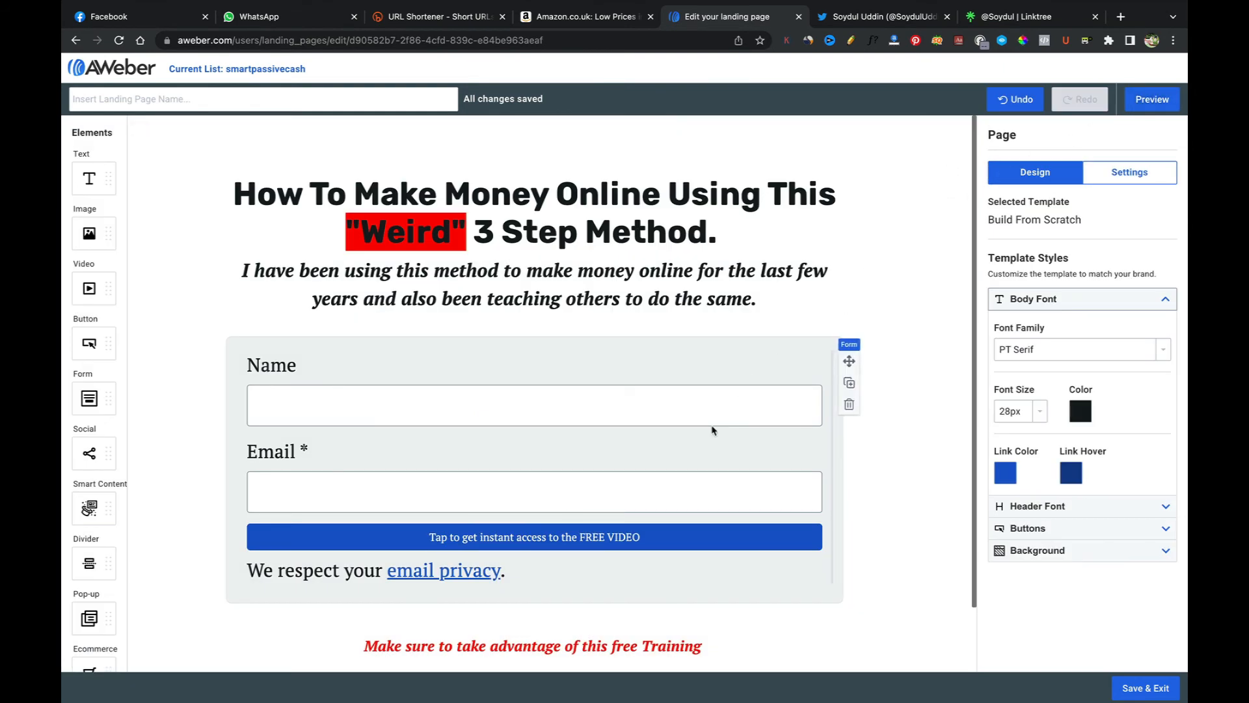
scroll(711, 431, down, 1)
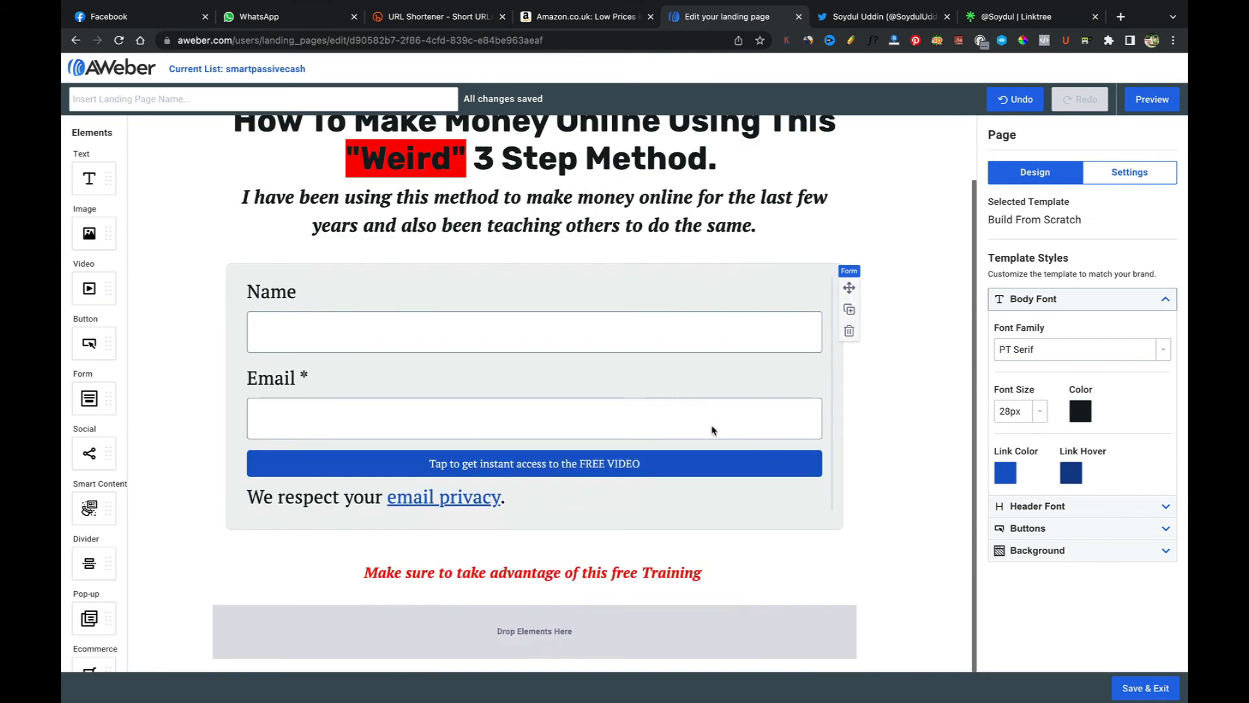
scroll(711, 428, up, 1)
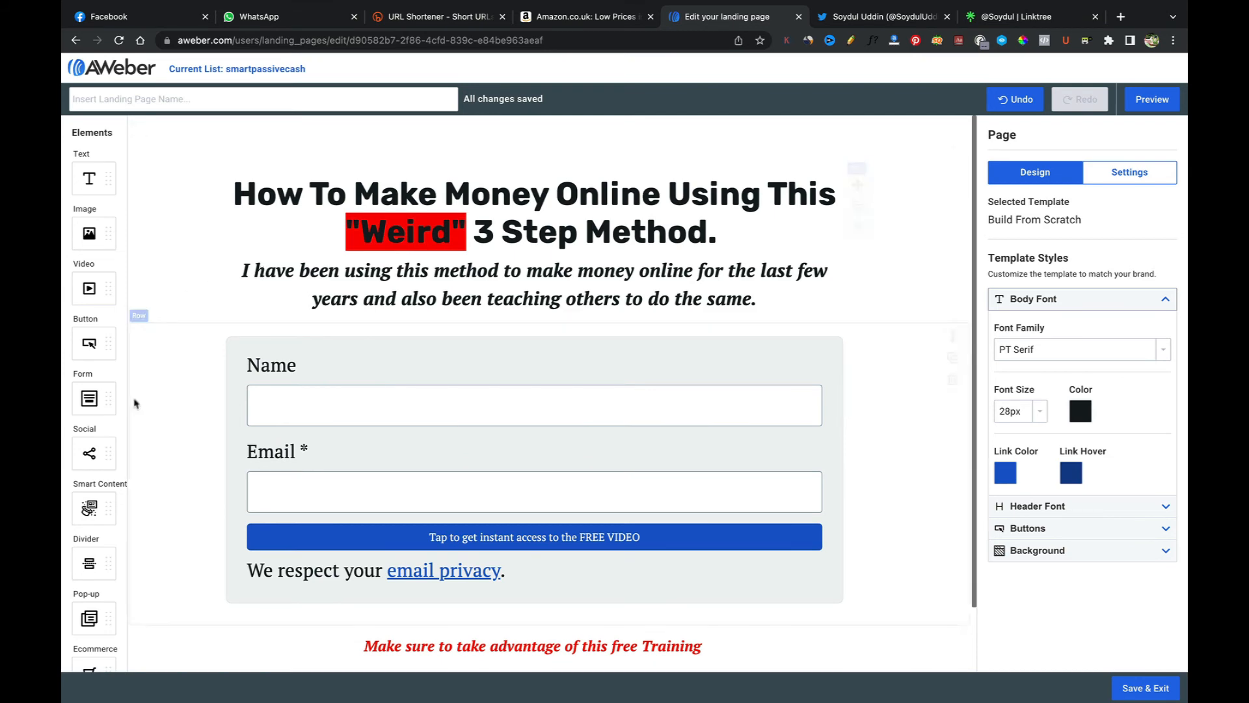
scroll(130, 417, down, 1)
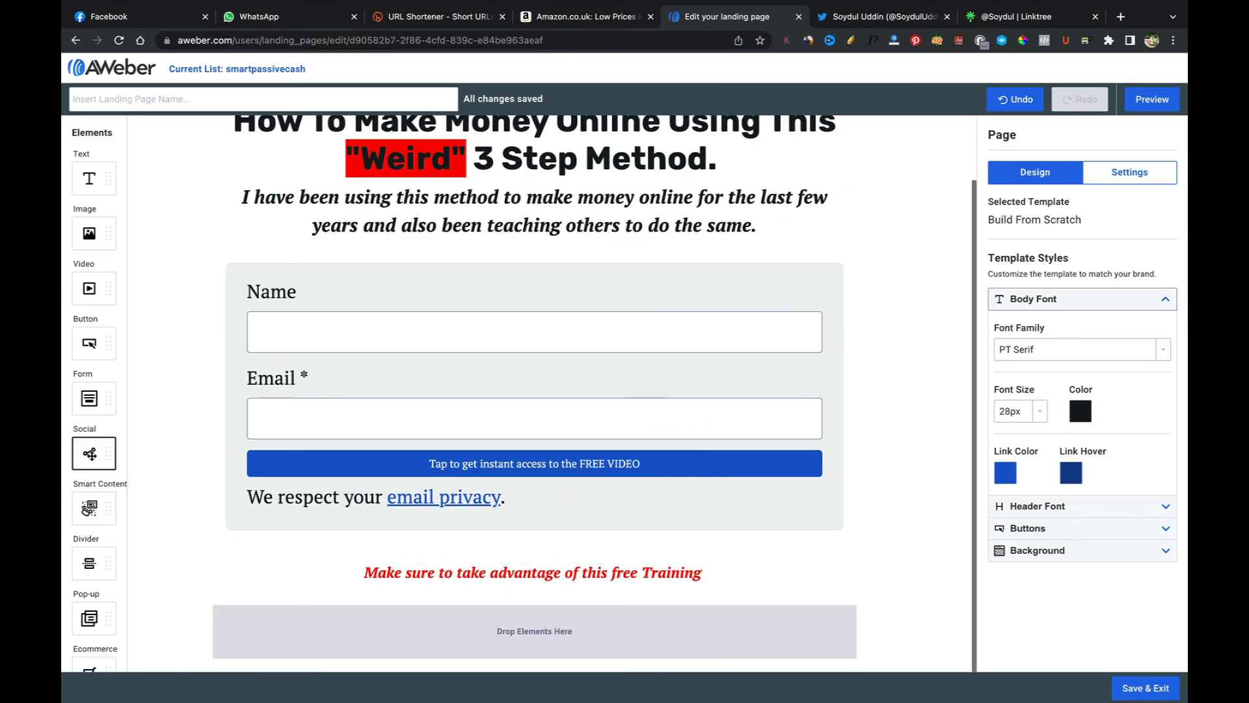
drag(91, 454, 416, 634)
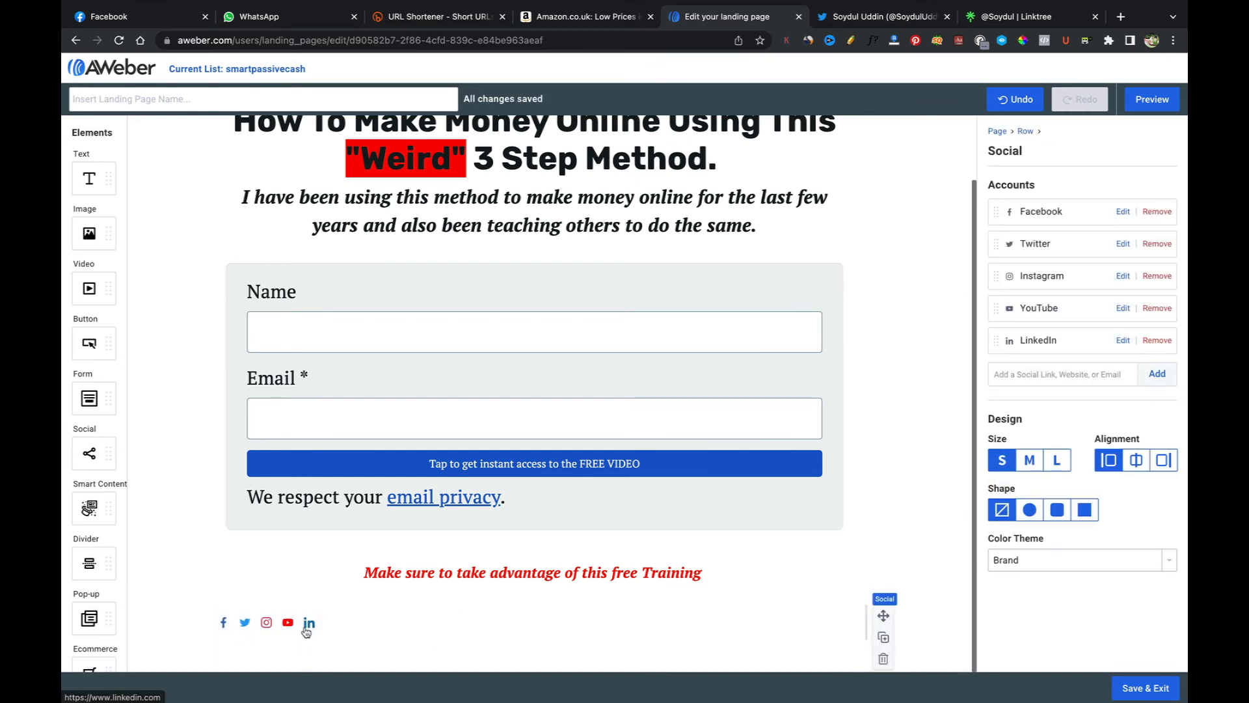
click(1136, 460)
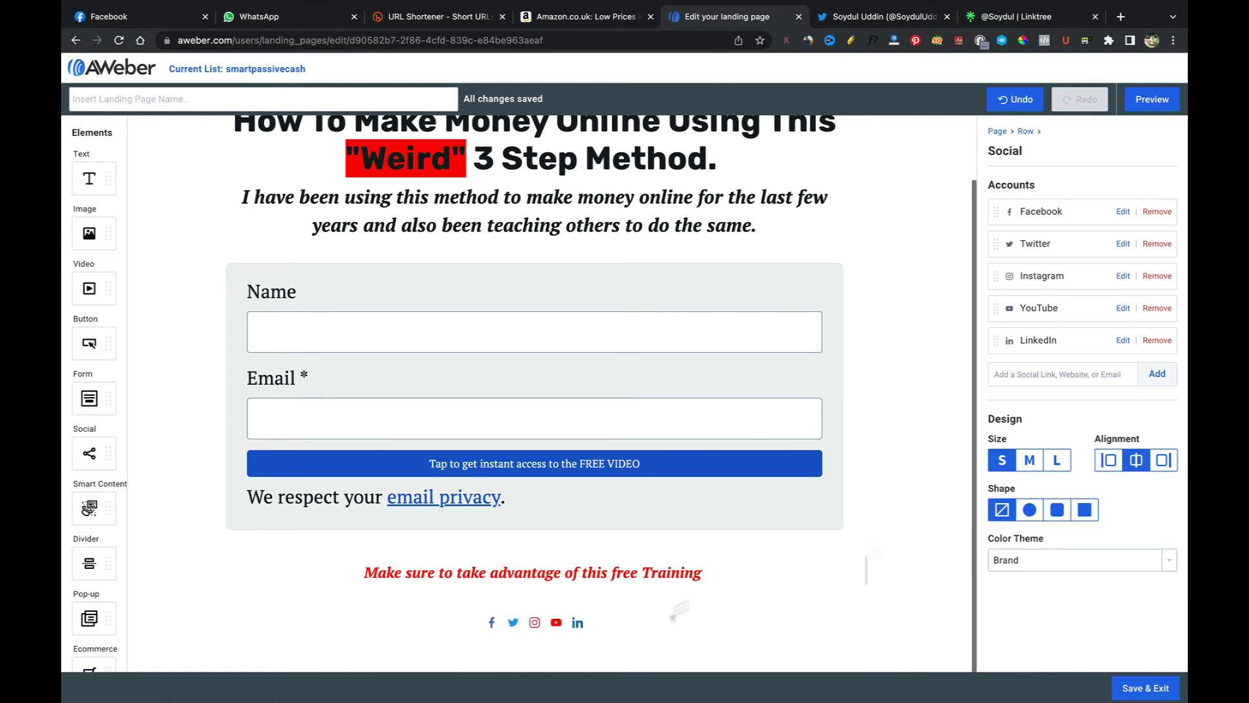
Step: Preview the page with the mobile preview switched off
click(1151, 99)
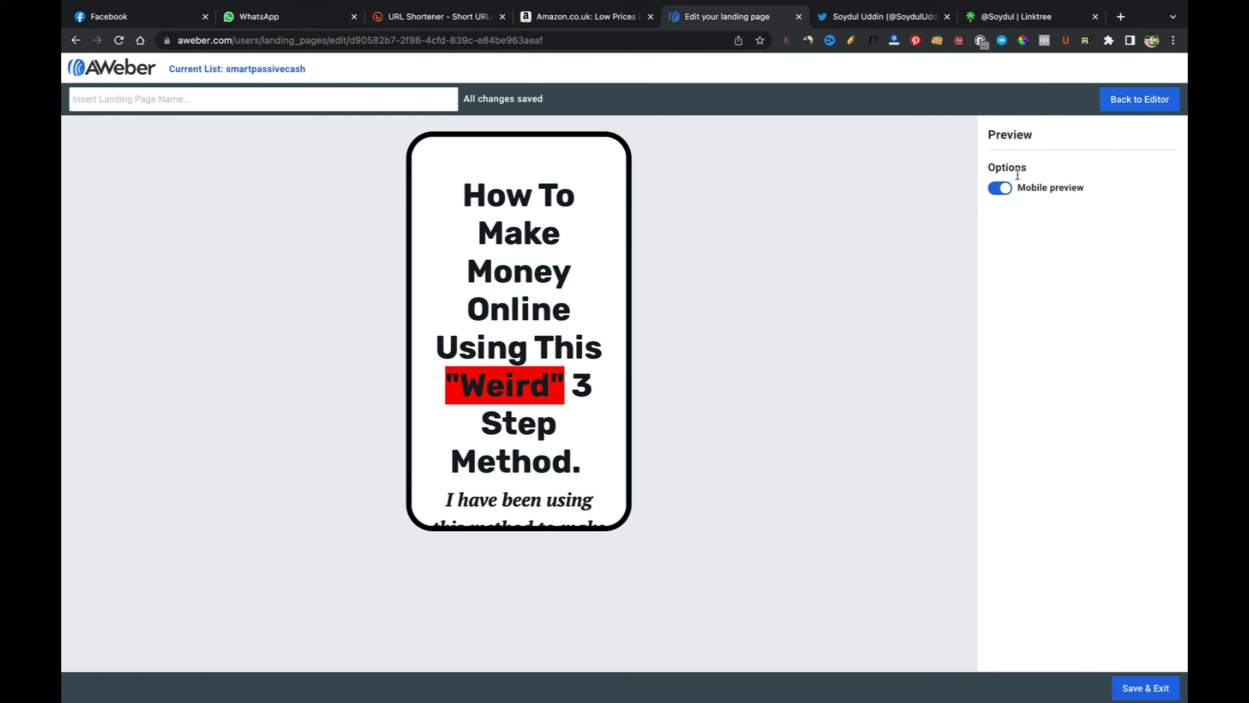
click(1001, 189)
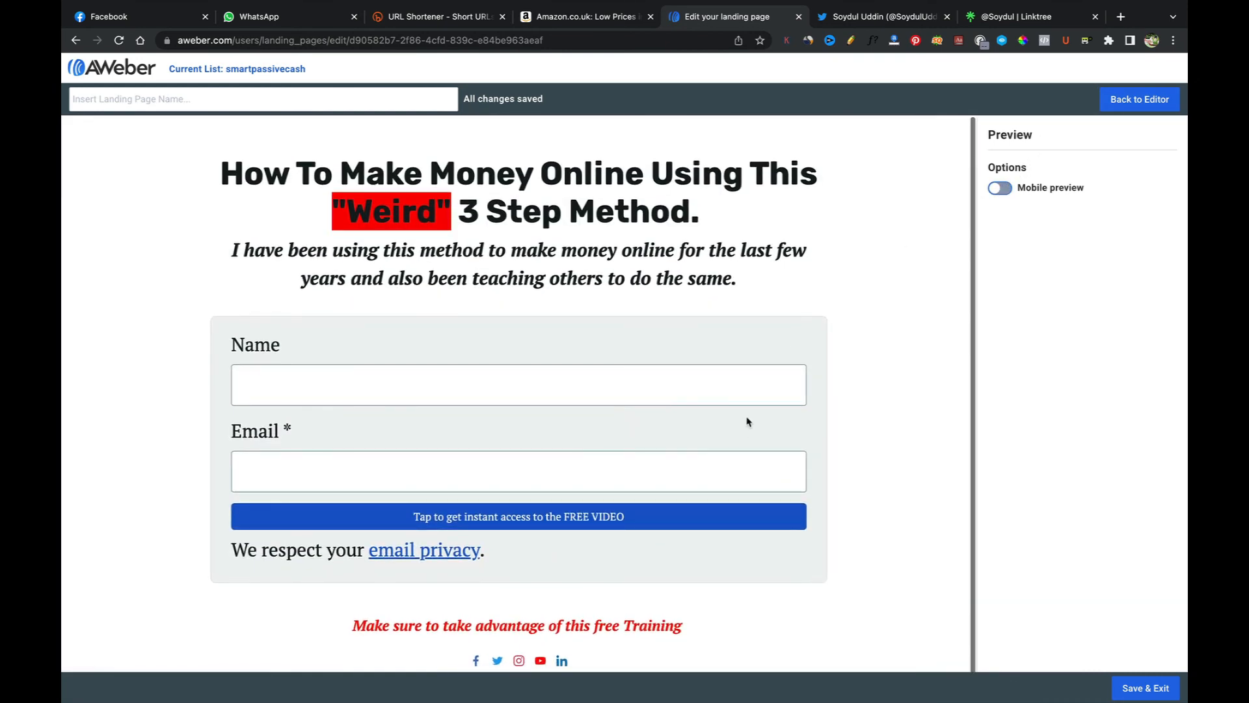
click(1138, 101)
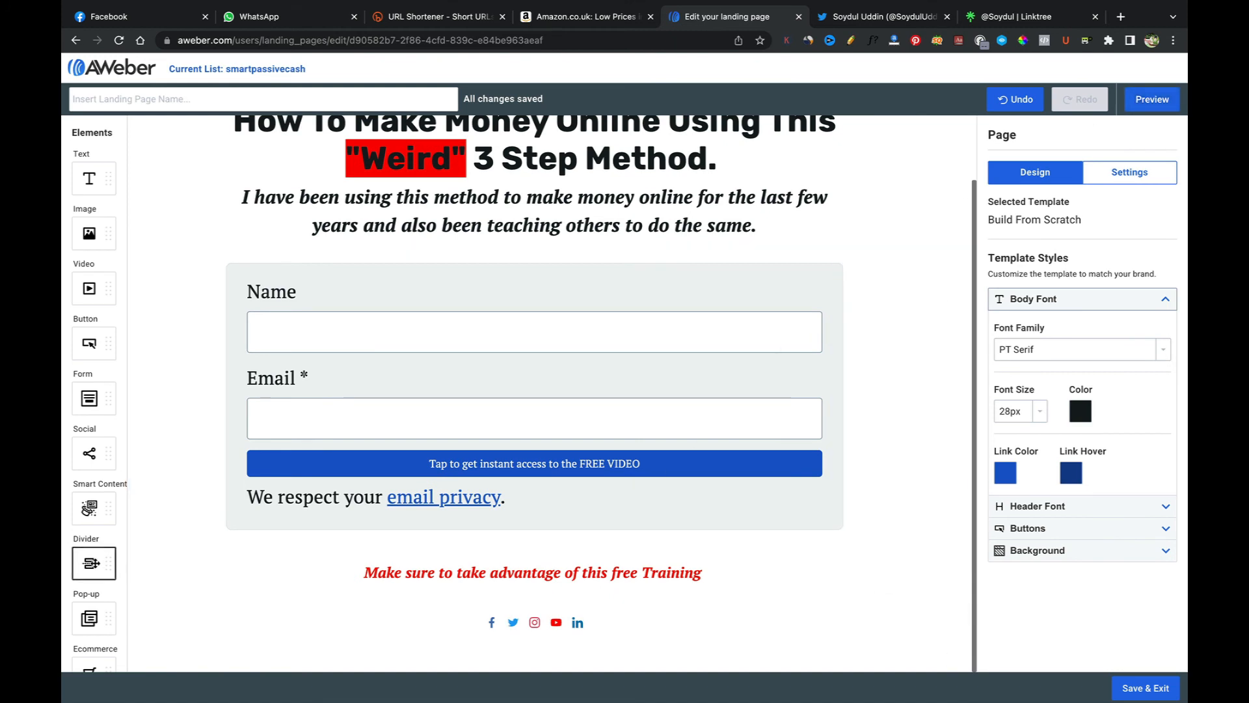
Step: Insert a divider above the social icons and a pop-up element below the subheading
drag(91, 564, 507, 612)
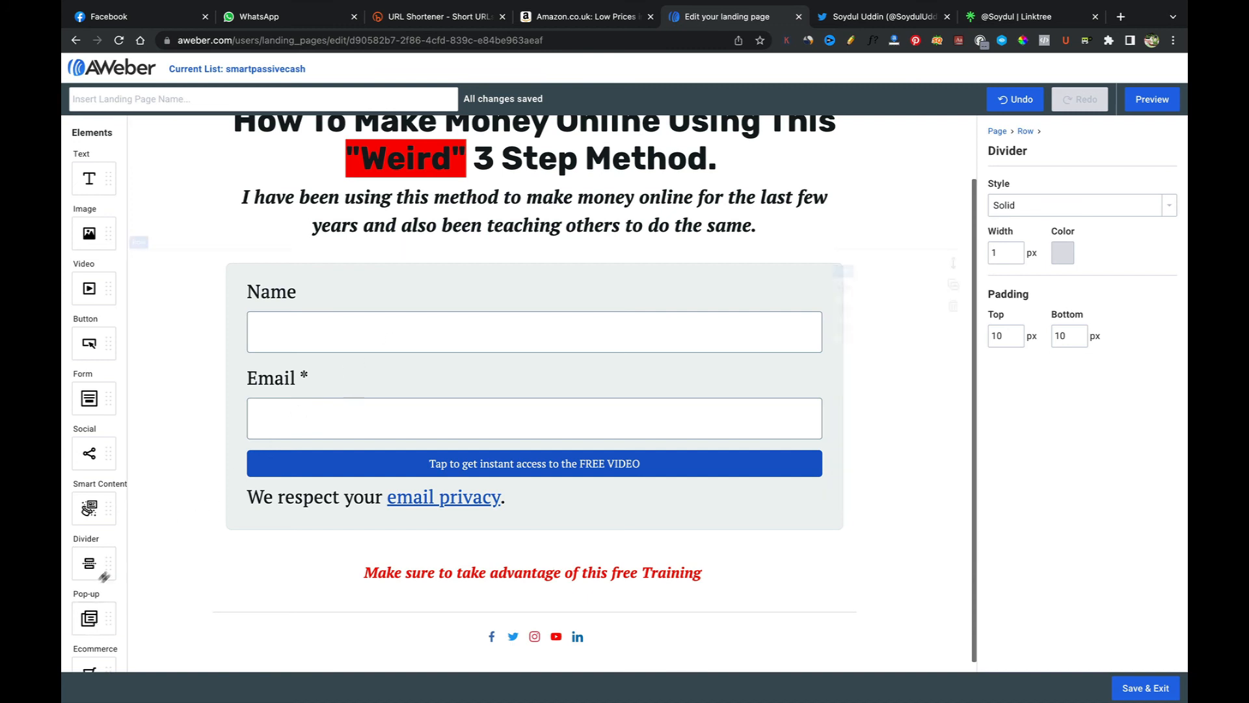
drag(89, 618, 439, 238)
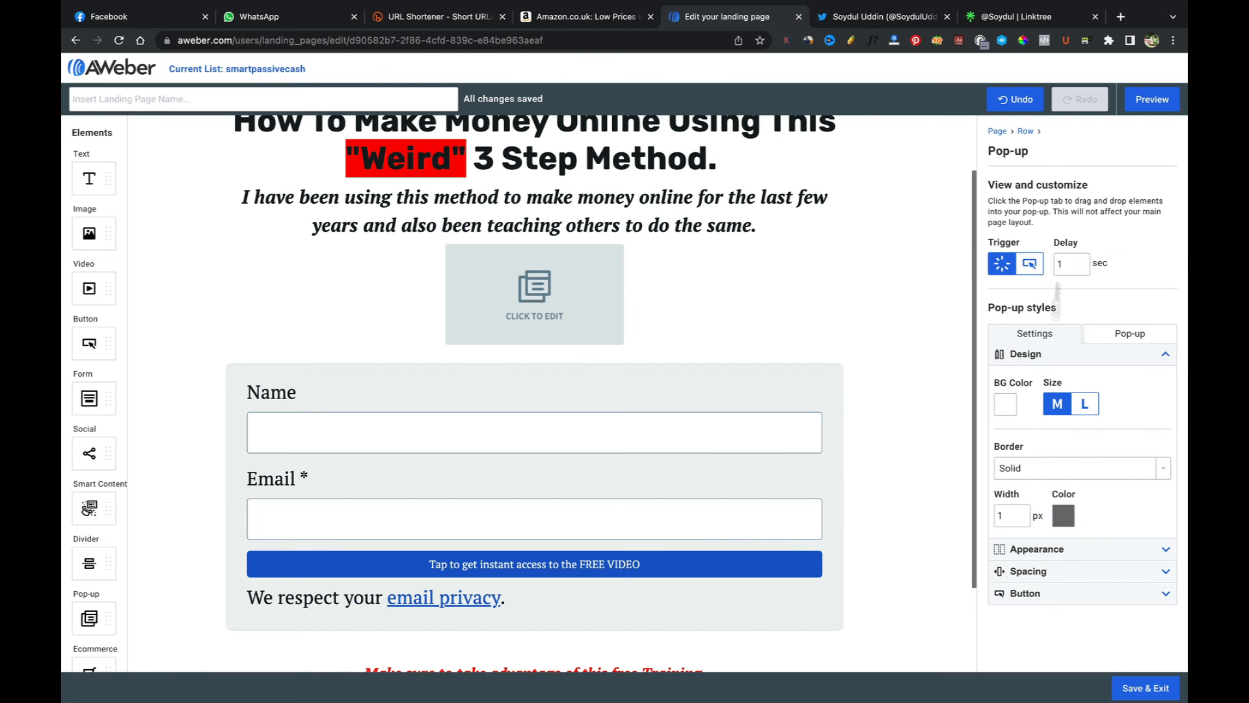
Step: Preview the page, trigger the empty pop-up, close it and return to the editor
click(1139, 104)
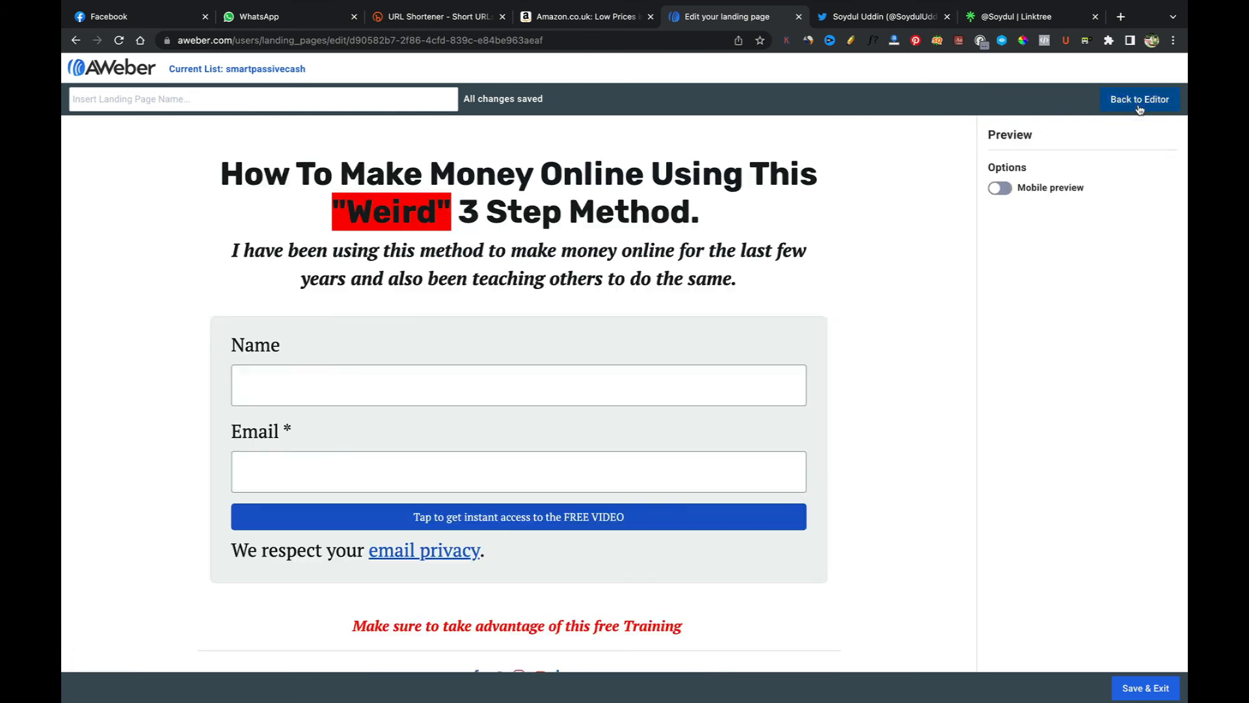
click(676, 394)
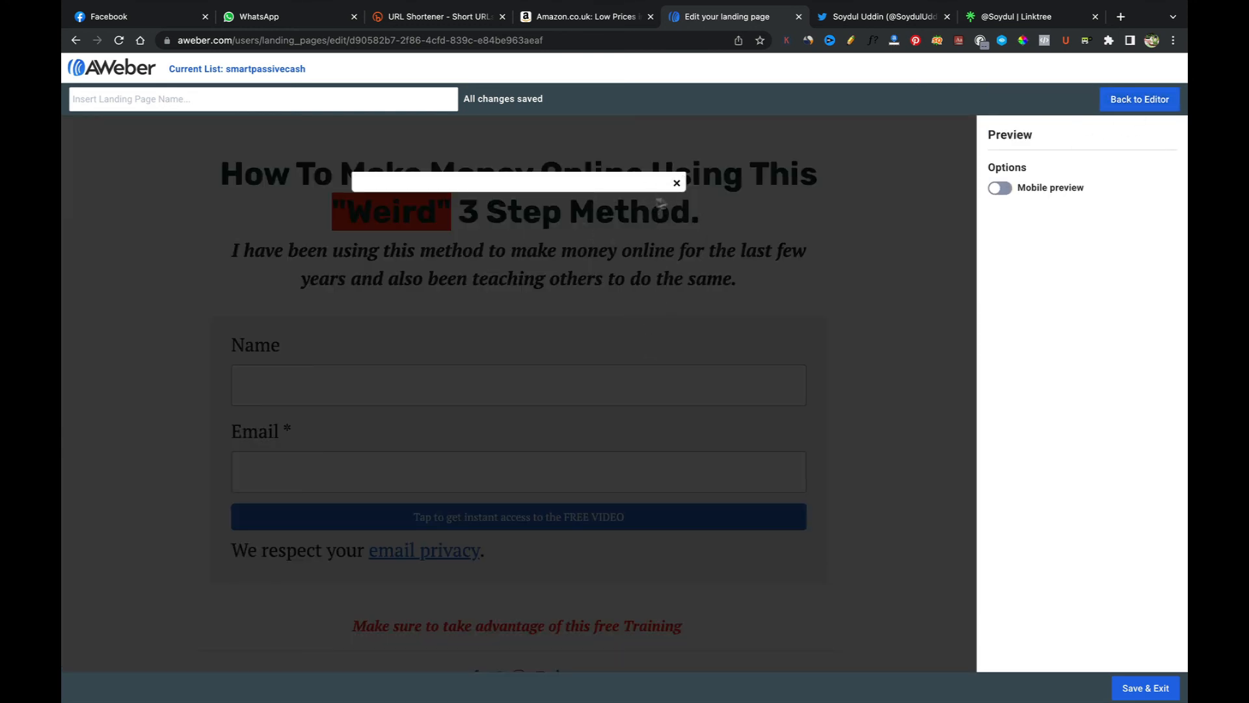
click(677, 184)
click(1139, 100)
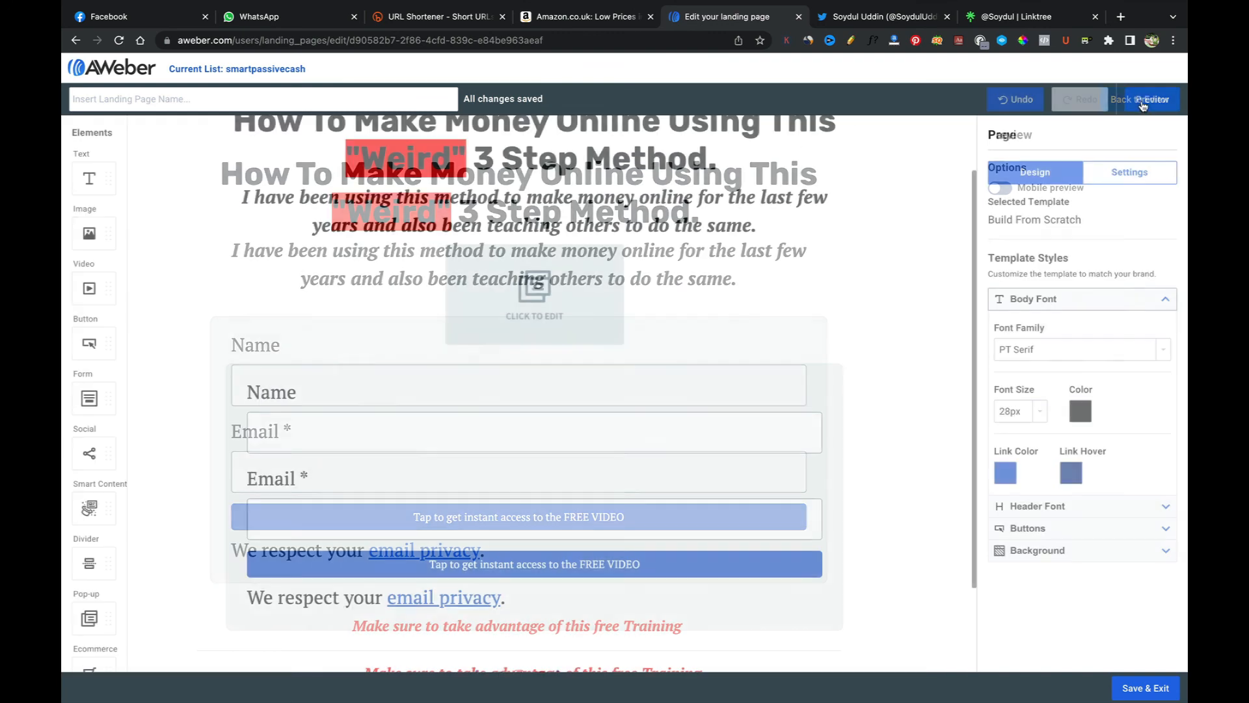
Step: Select the pop-up element and drop a signup form into the pop-up's content area
click(587, 319)
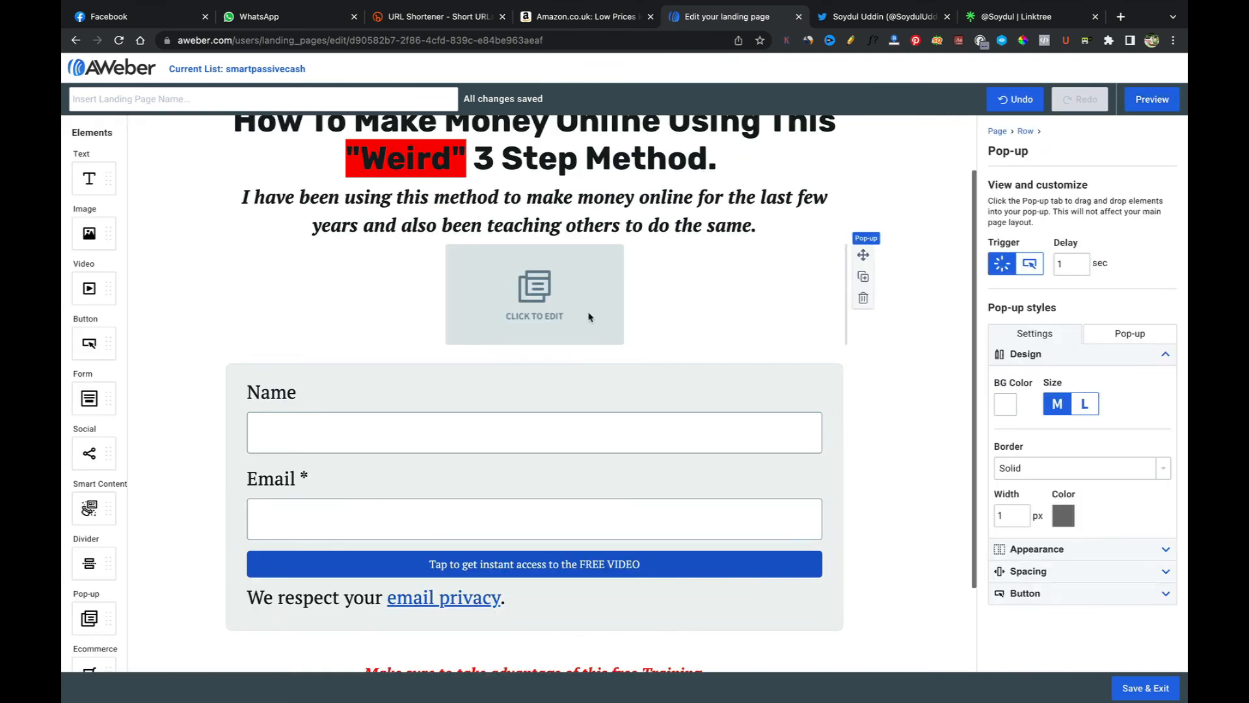
click(1030, 264)
click(1002, 264)
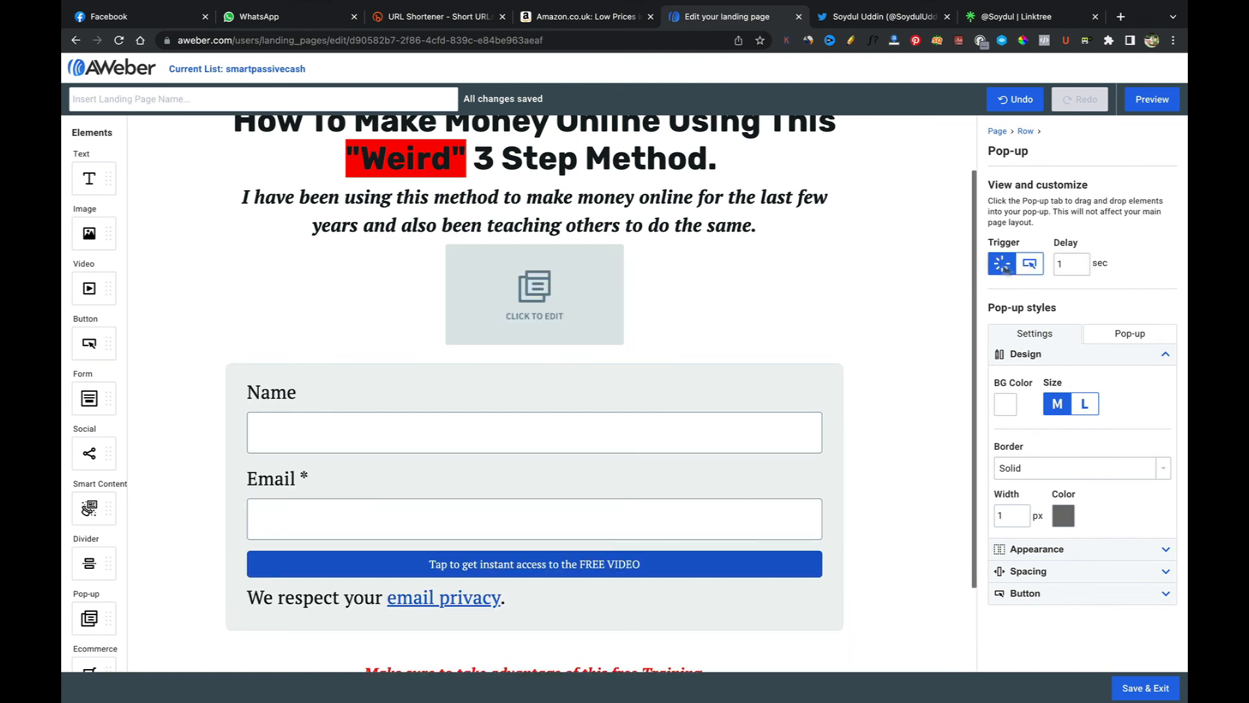
click(1129, 335)
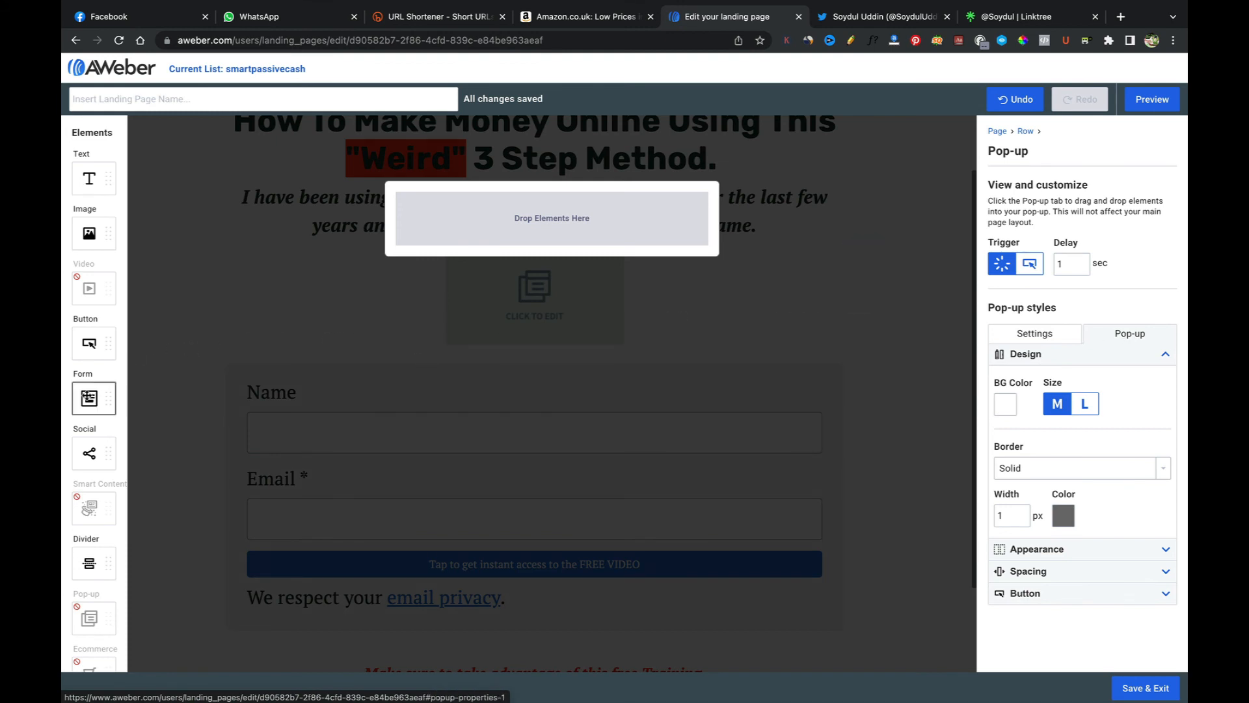
drag(90, 398, 542, 215)
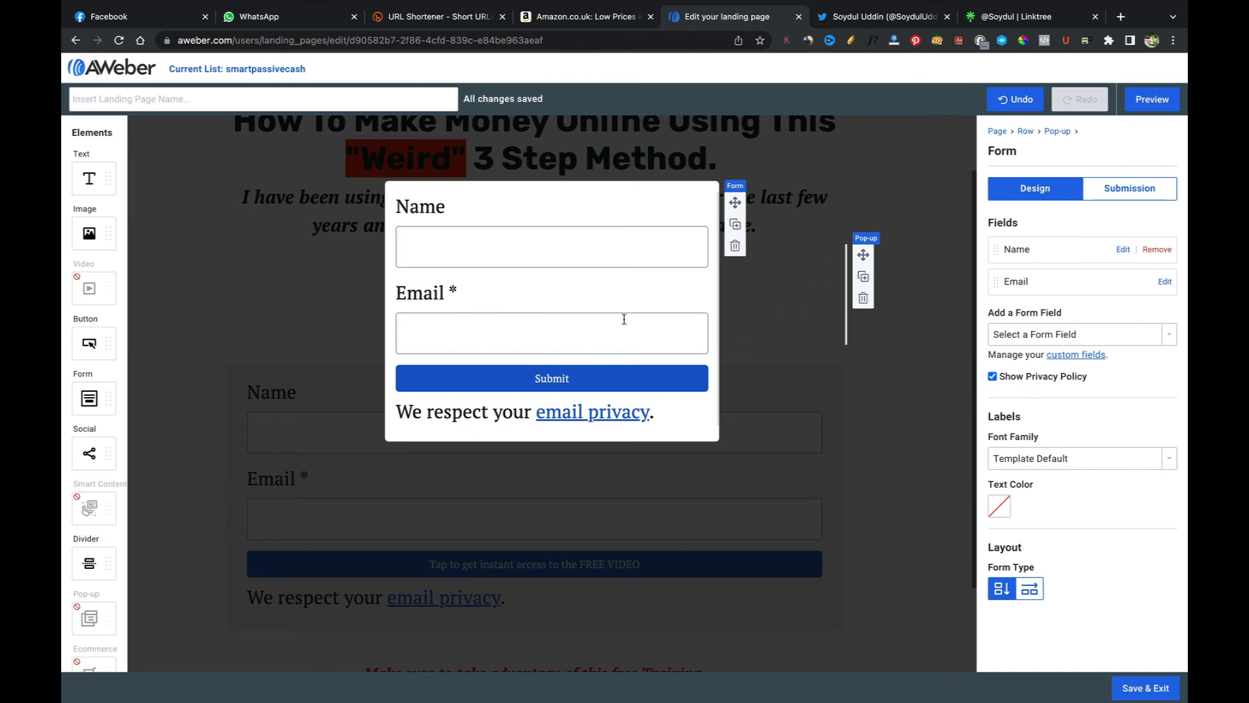
click(883, 377)
click(875, 402)
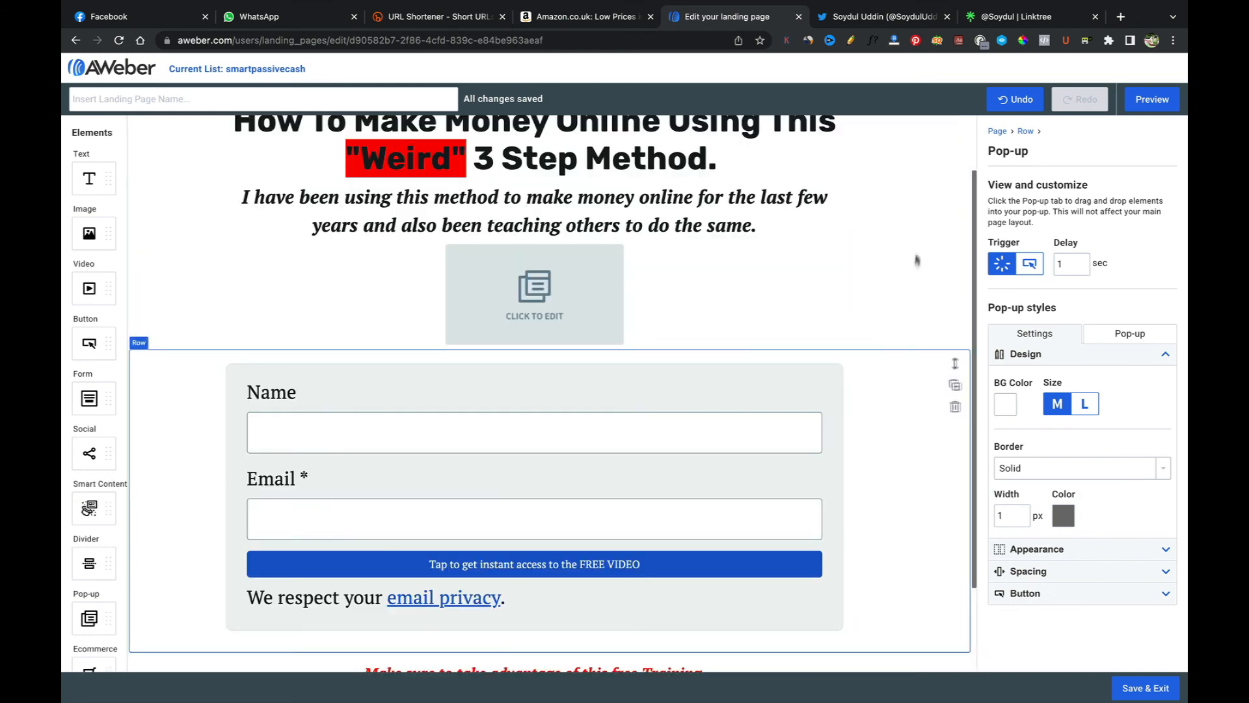
Step: Preview the page to check the pop-up containing the signup form, then return to the editor
click(1153, 101)
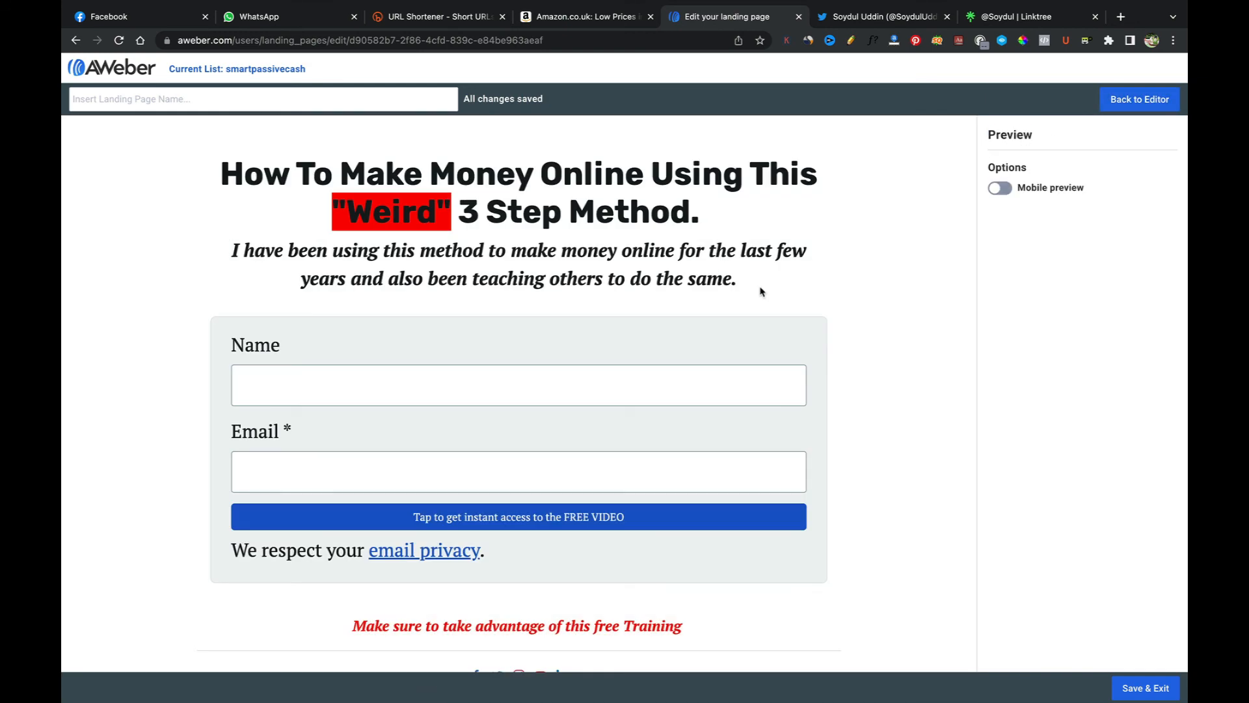
click(1139, 99)
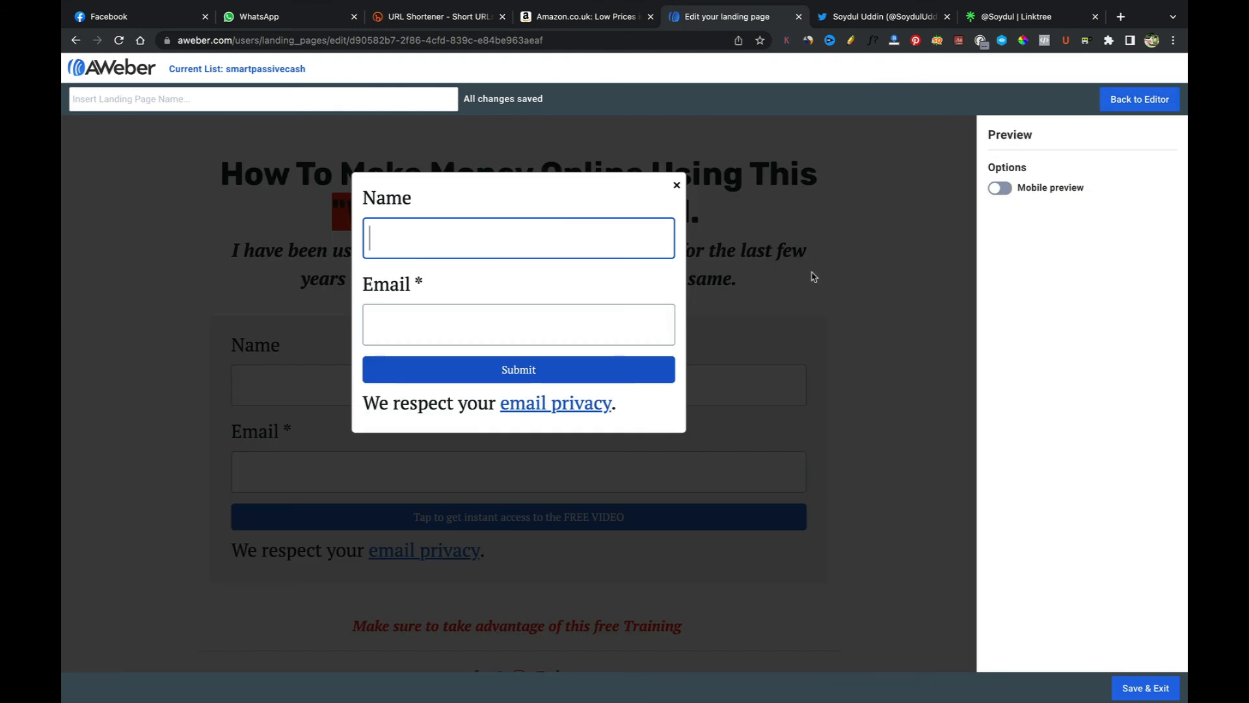
click(1129, 100)
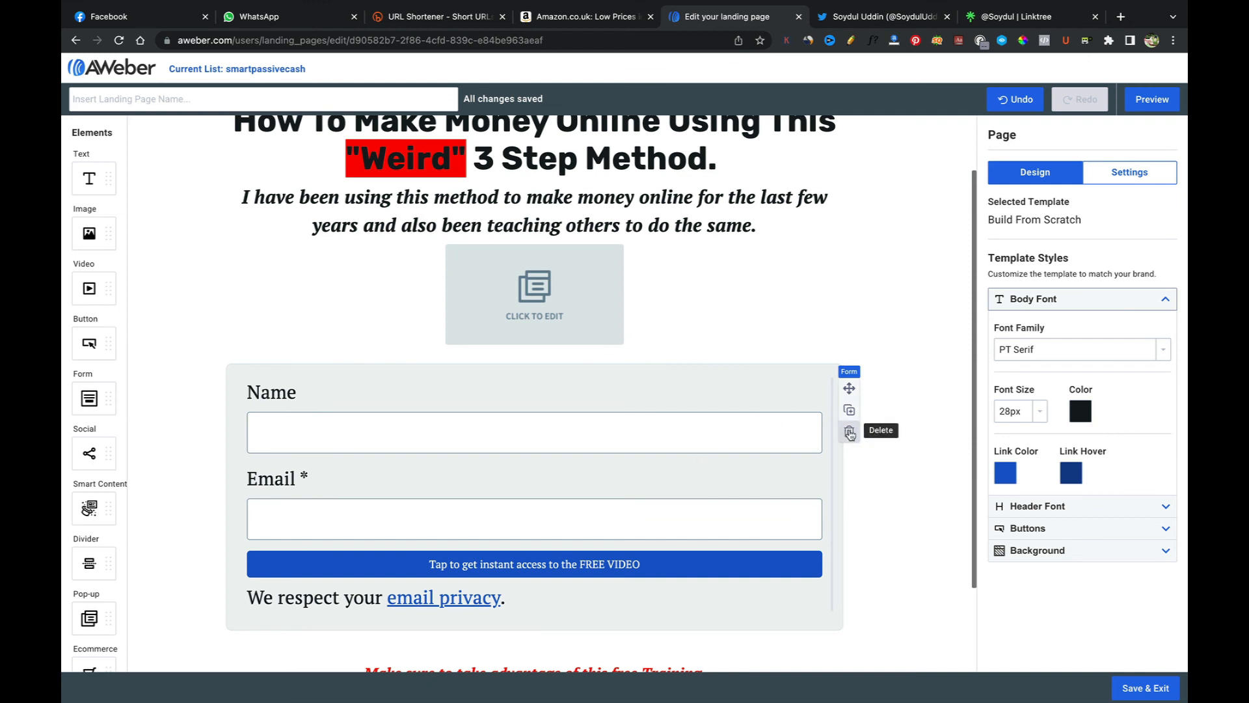
Step: Delete the signup form on the main page and preview the page without it
click(849, 433)
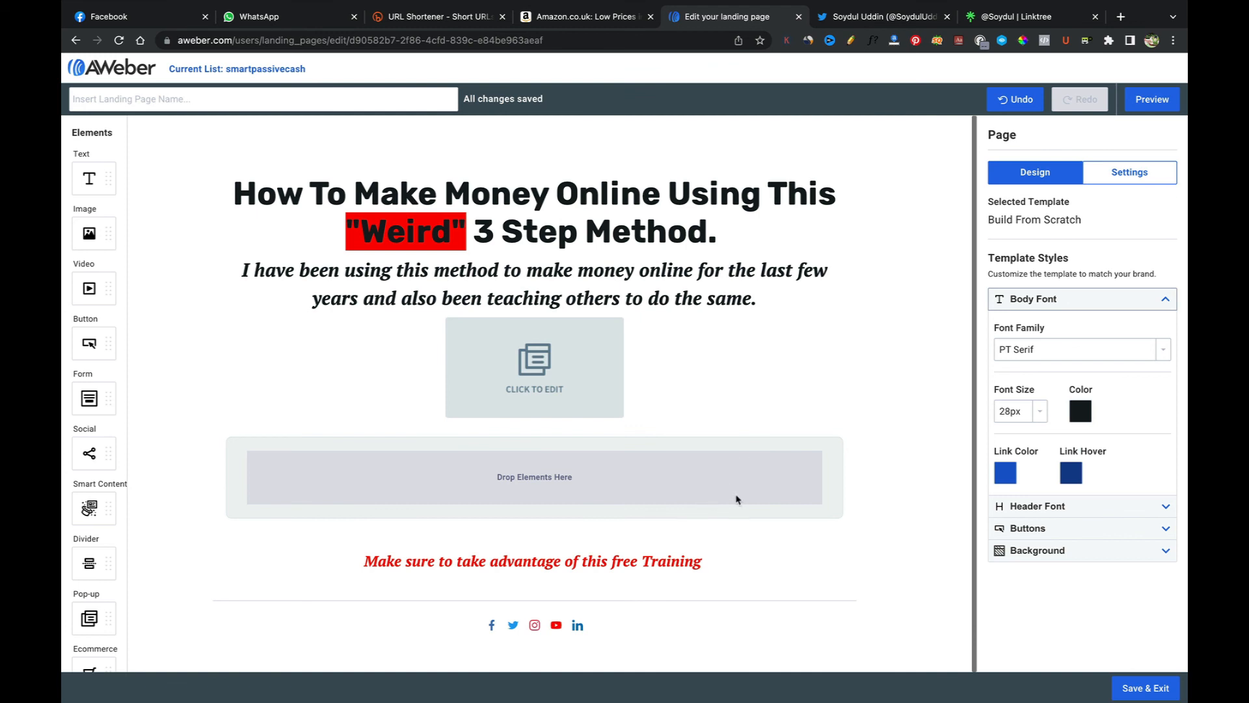
click(1150, 100)
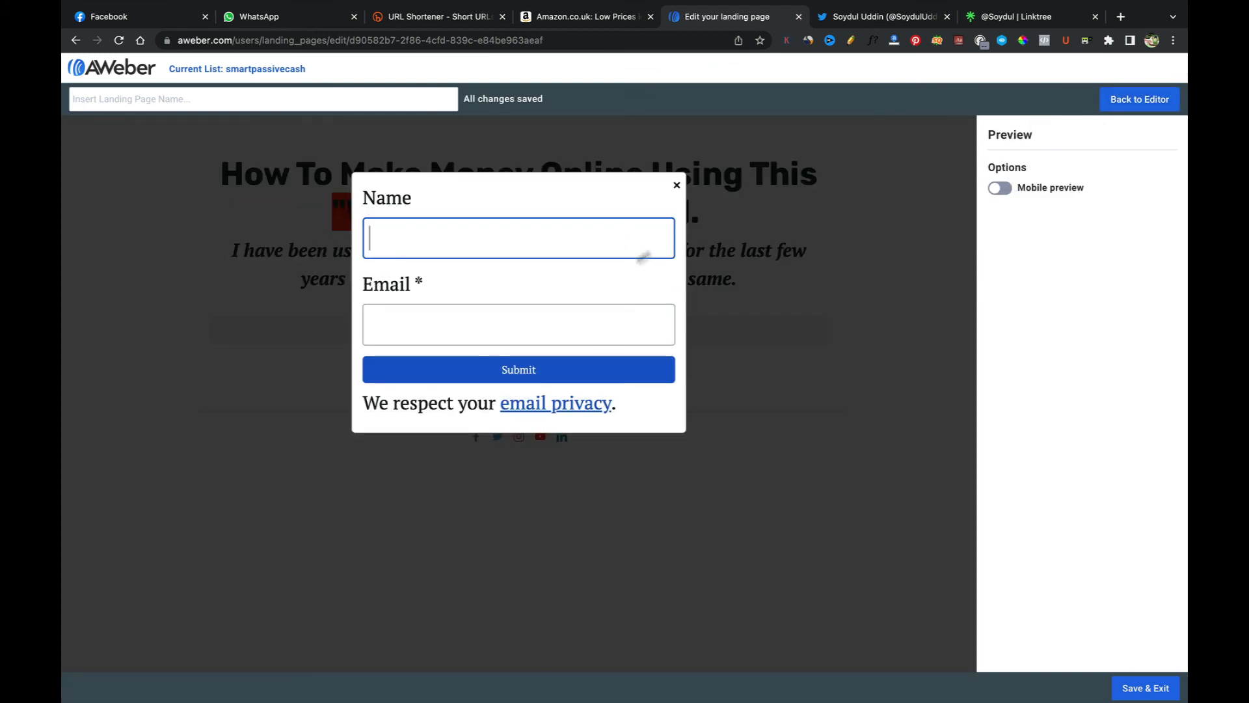
click(676, 186)
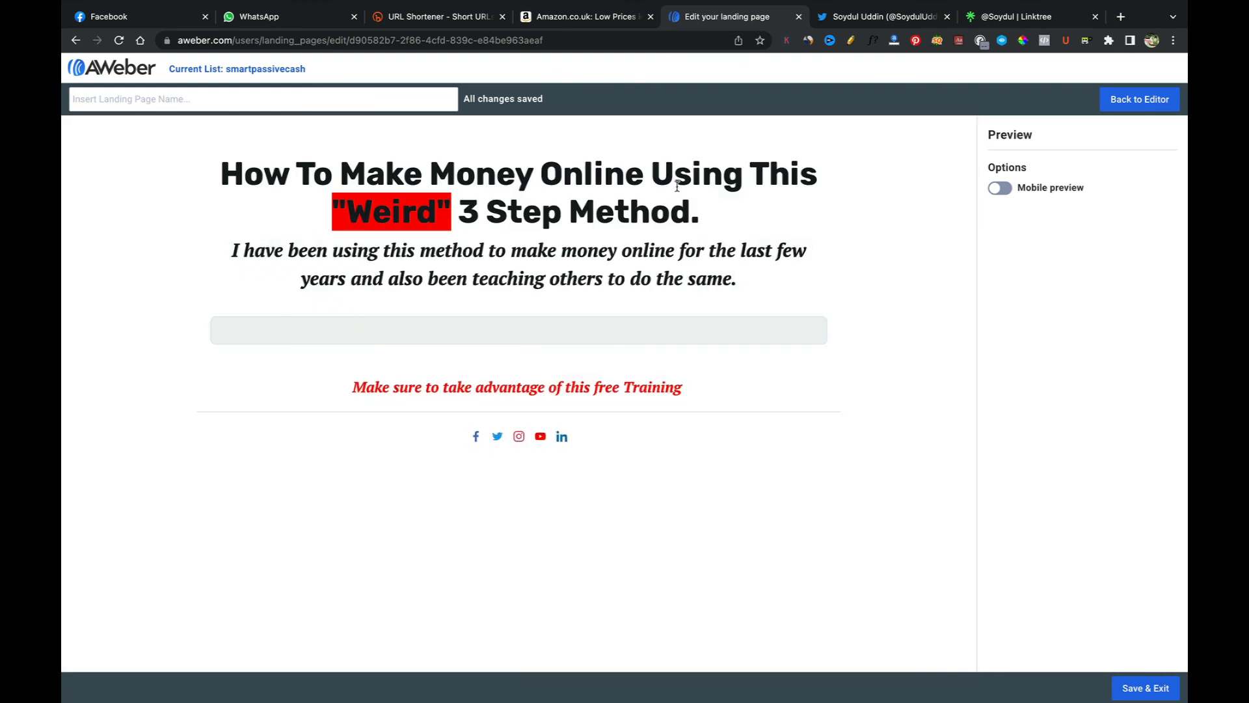
click(1109, 103)
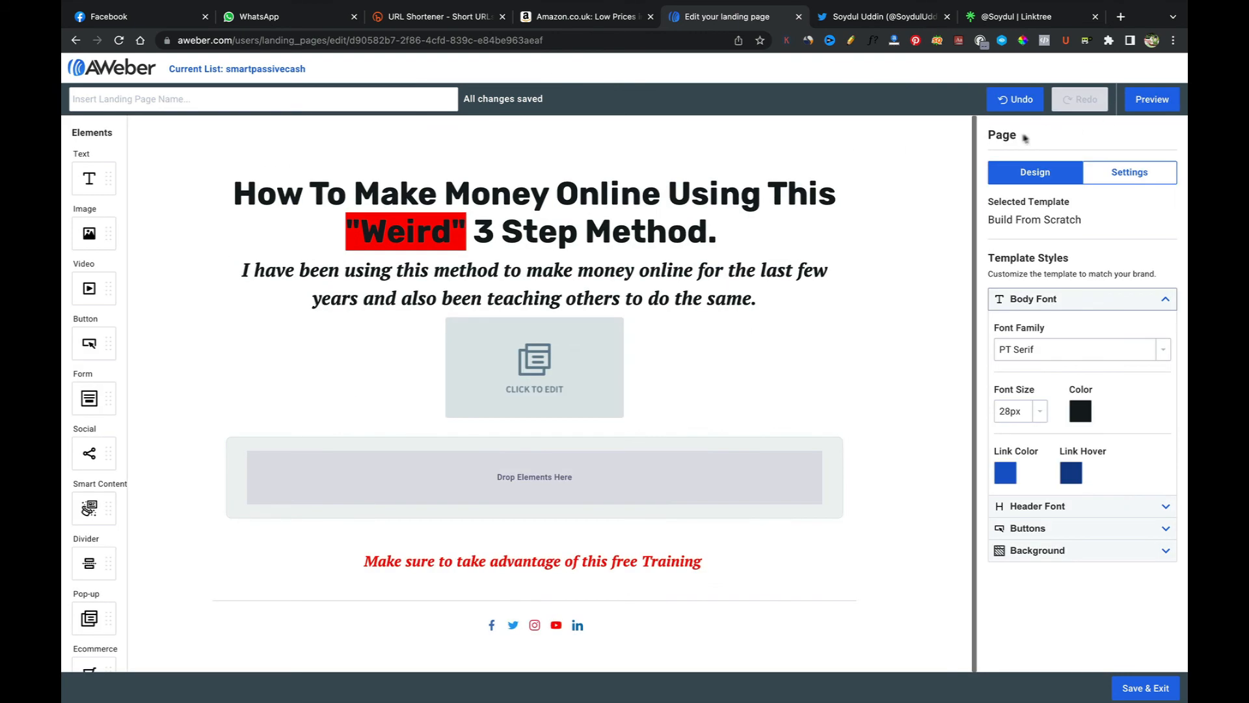
Step: Undo the form deletion and delete the pop-up element below the subheading
click(1014, 100)
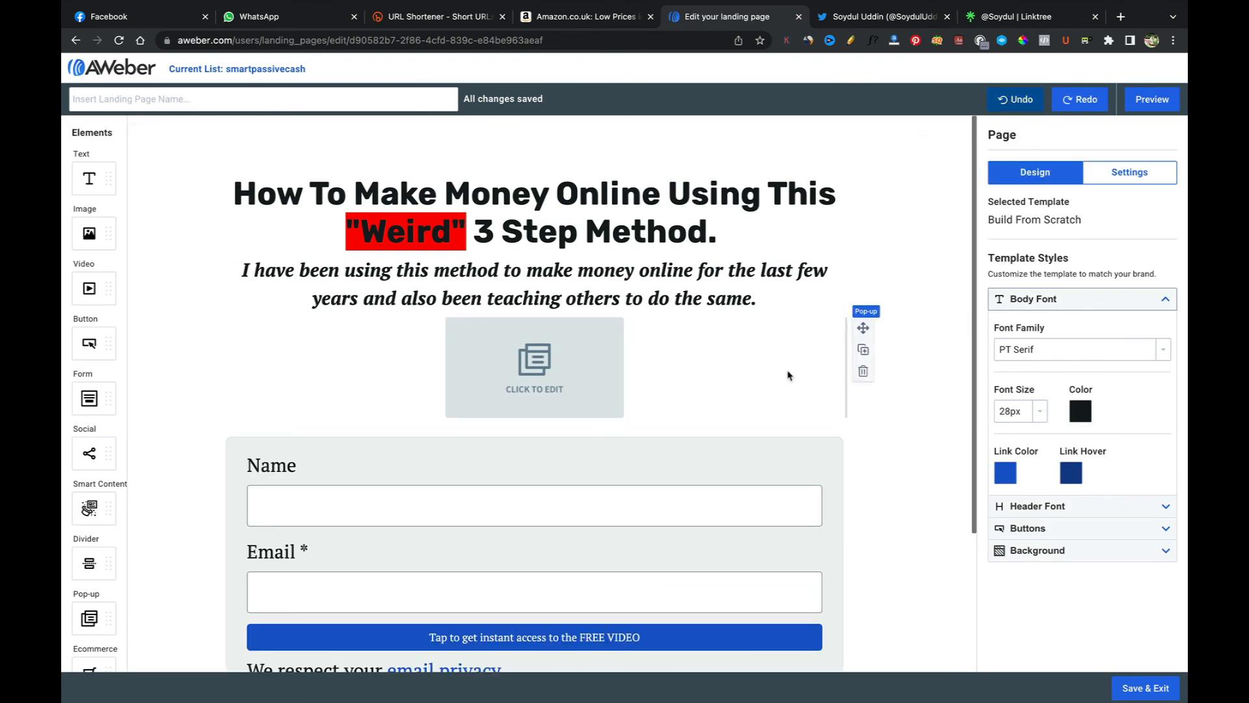
click(861, 378)
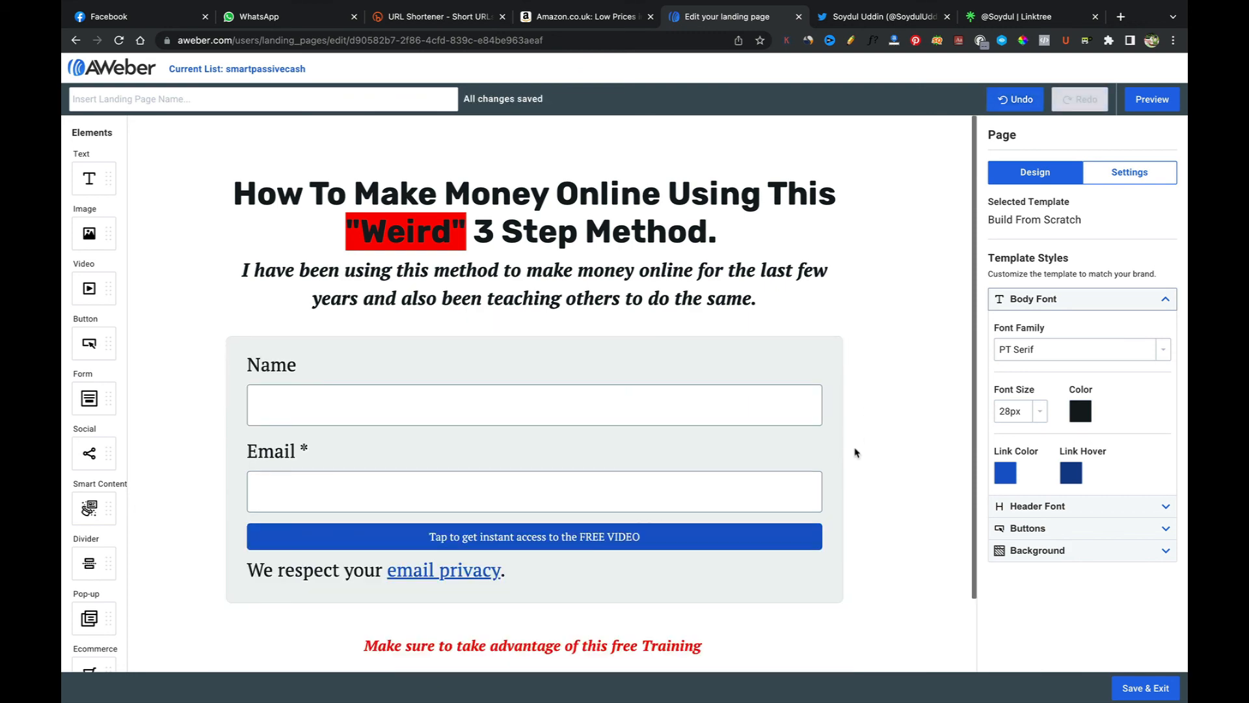
scroll(855, 447, down, 1)
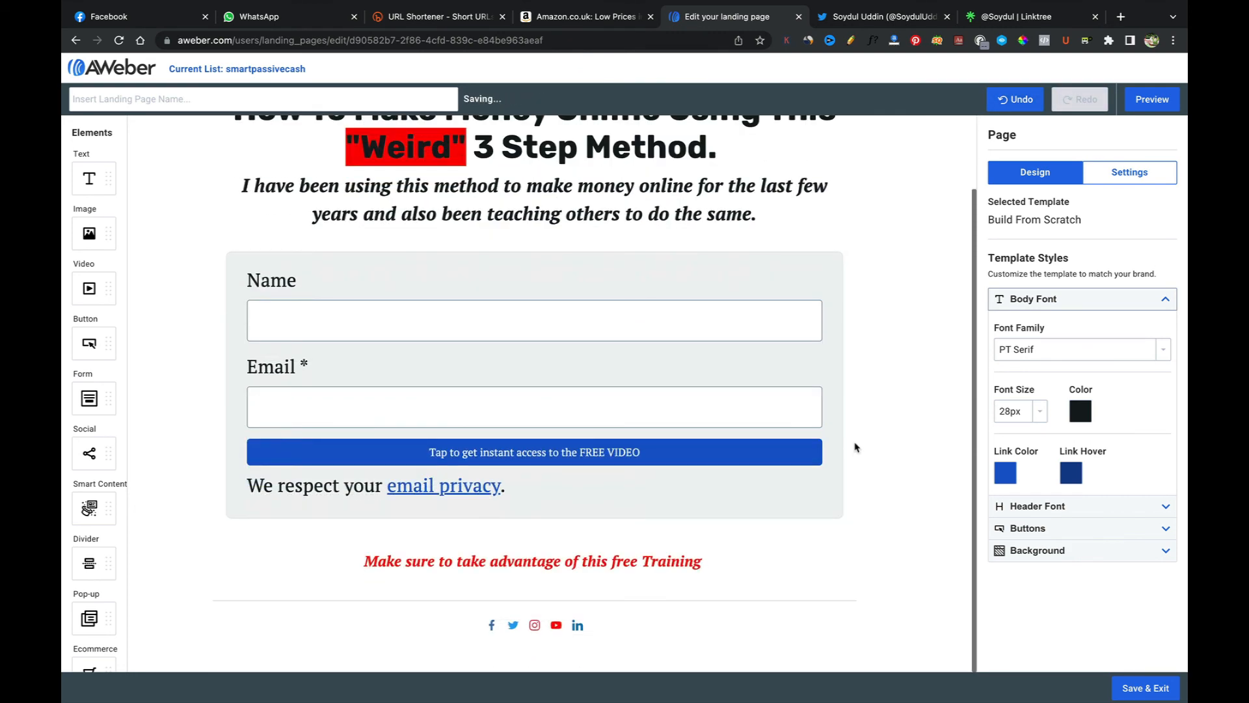
scroll(855, 447, up, 1)
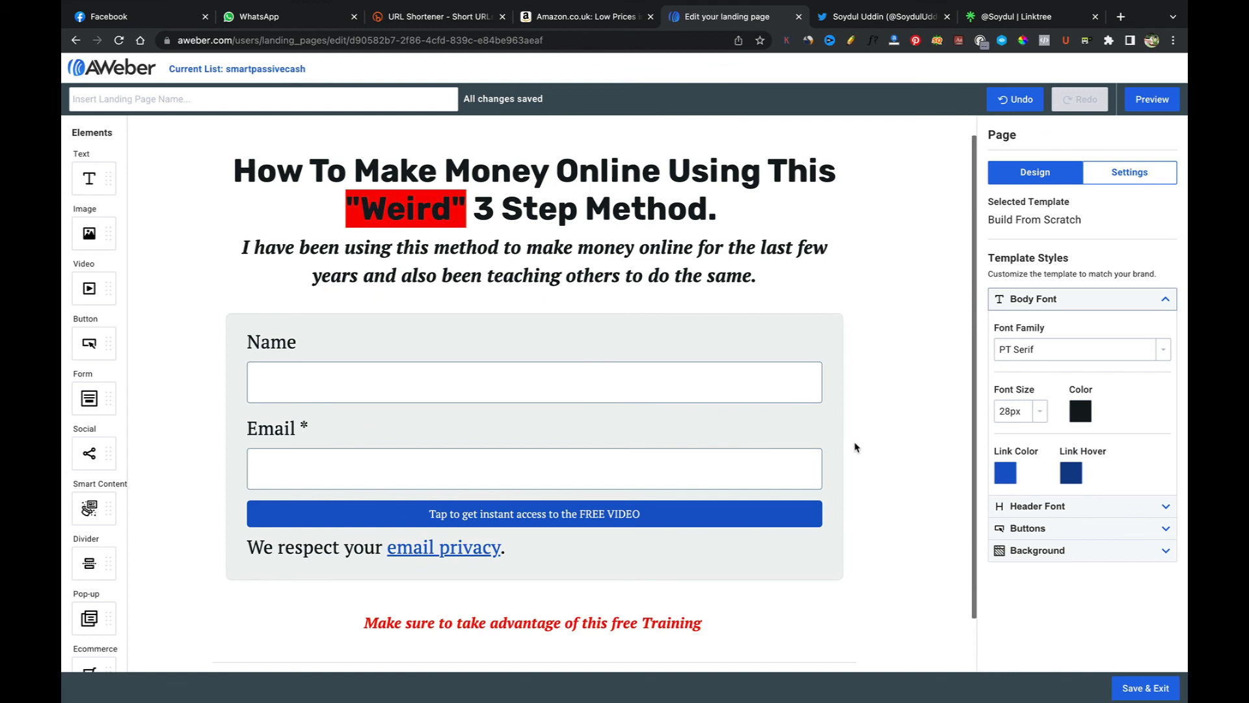